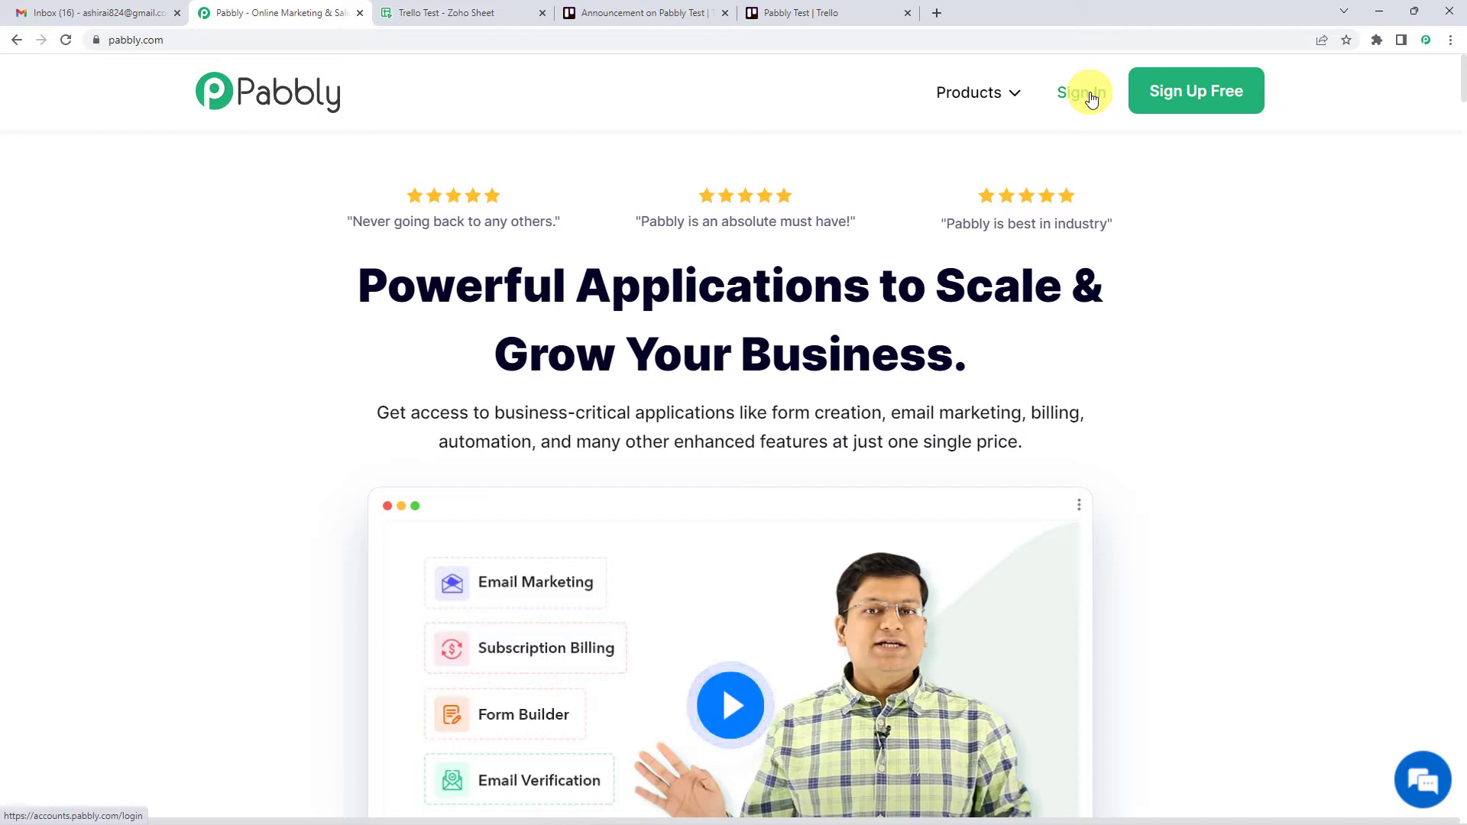
# Sign in to Pabbly and create a Pabbly Connect workflow named Trello To Zoho Sheet.
pyautogui.click(1082, 93)
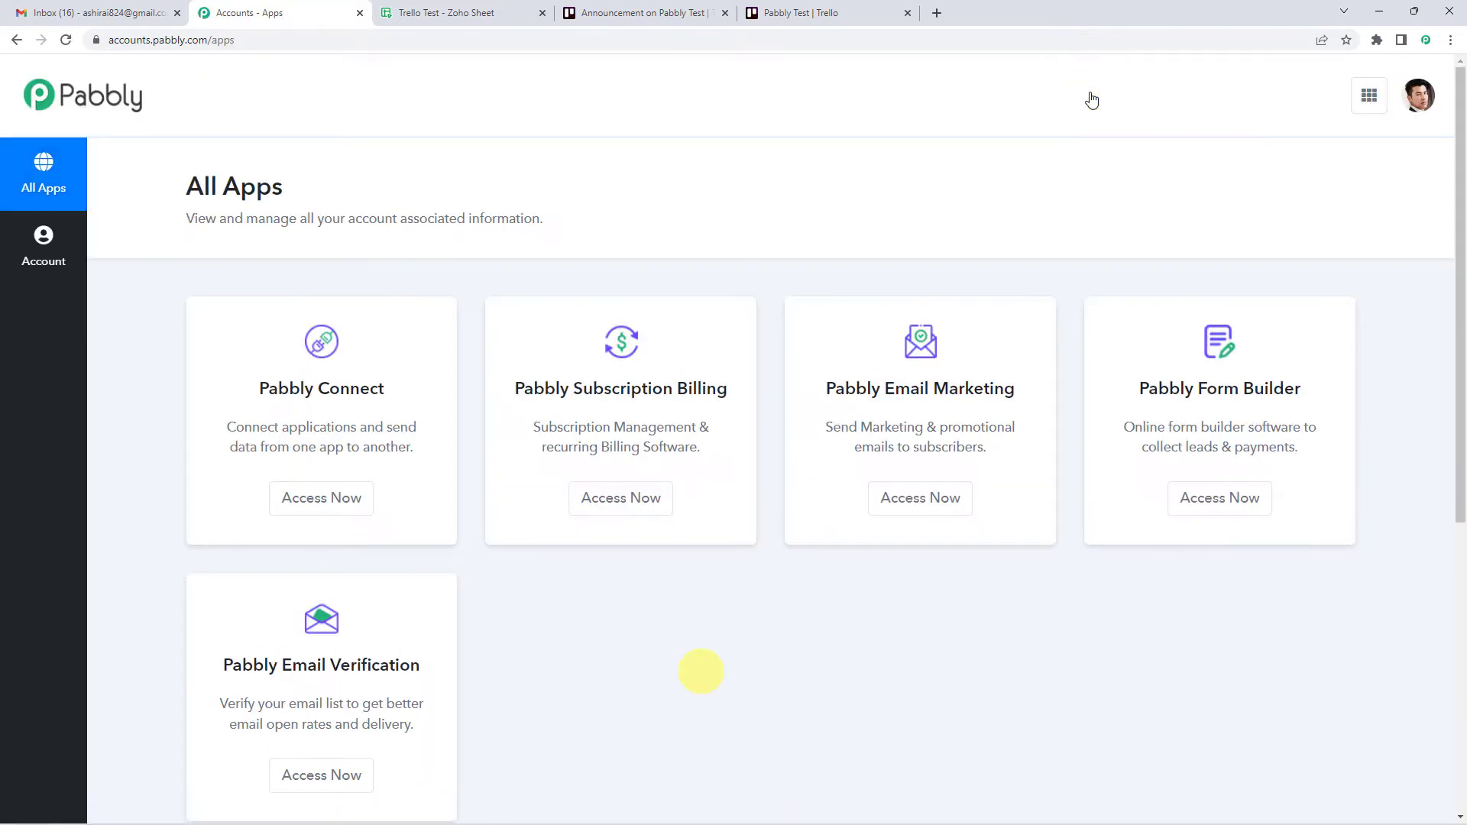
pyautogui.click(331, 496)
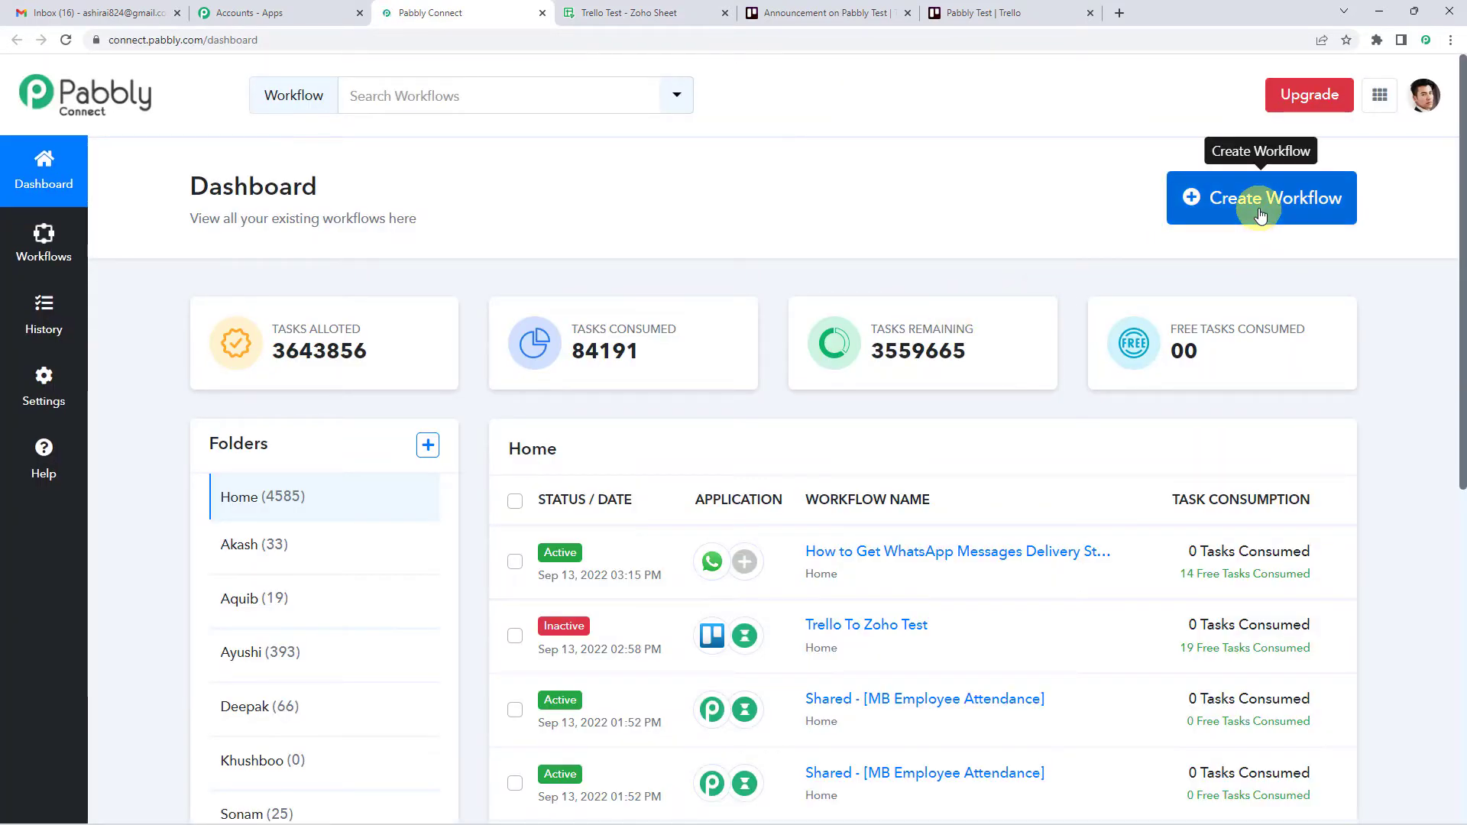
pyautogui.click(1261, 214)
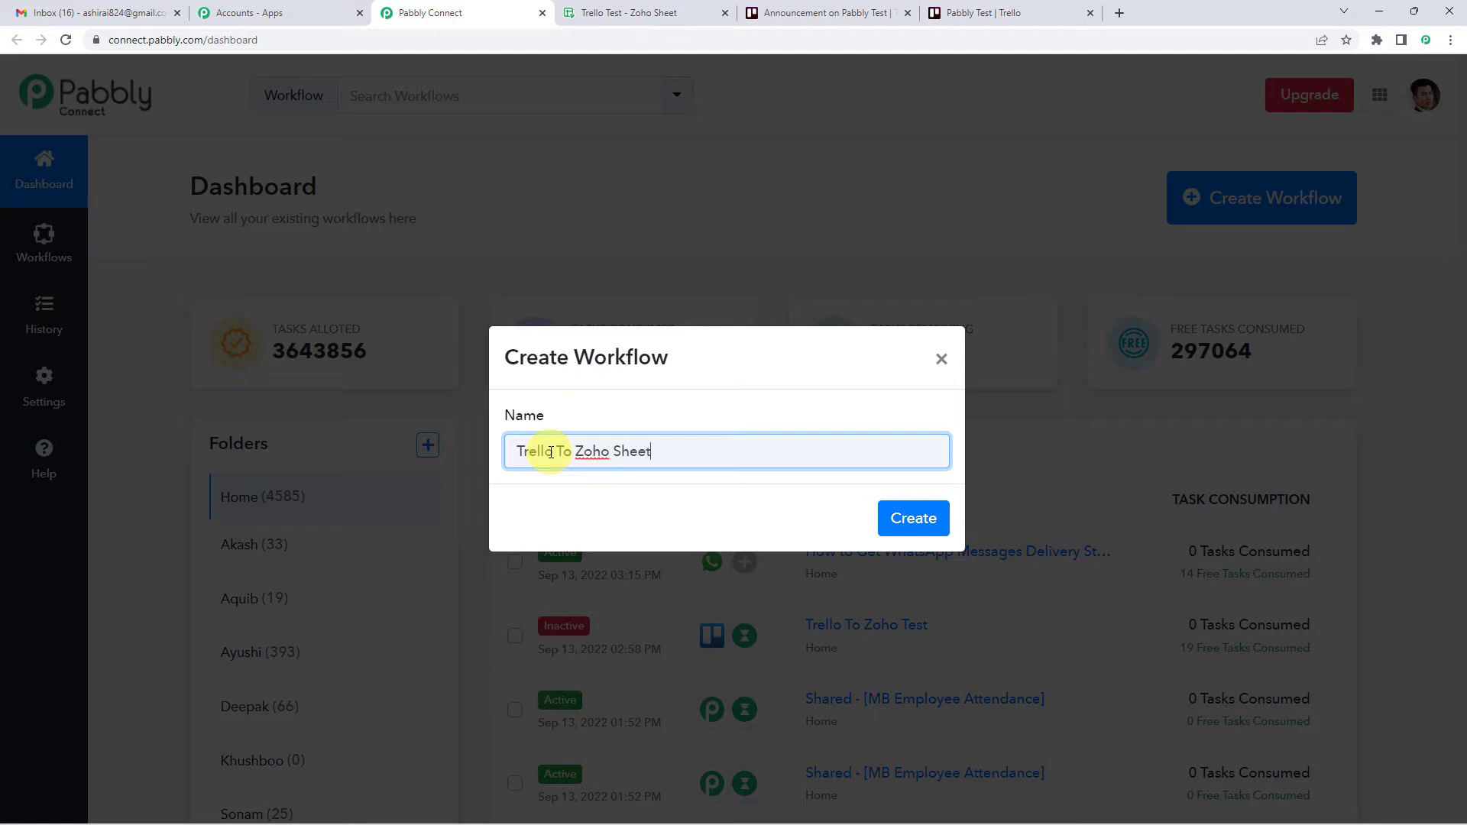
pyautogui.click(913, 517)
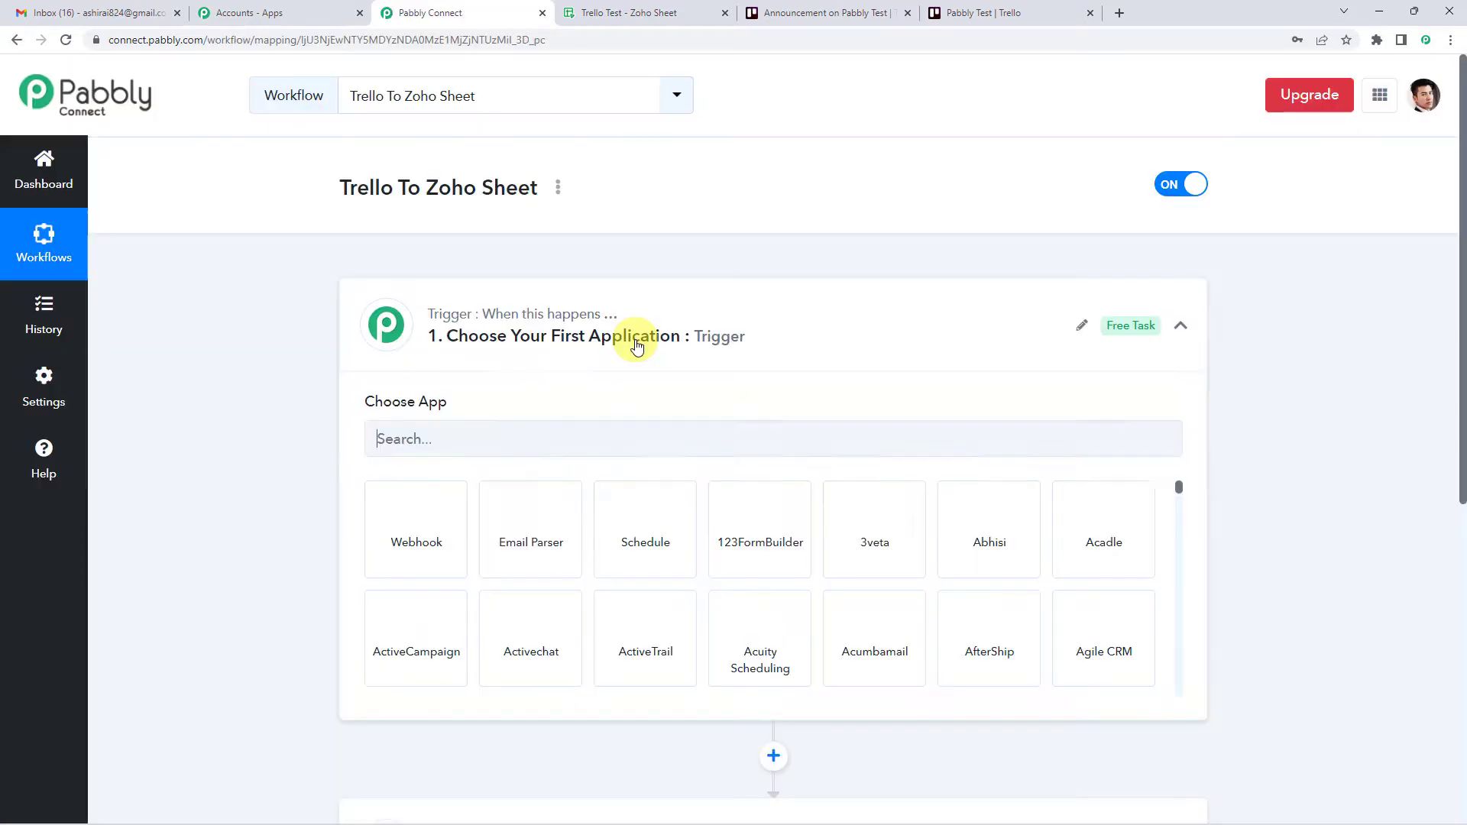
pyautogui.click(634, 337)
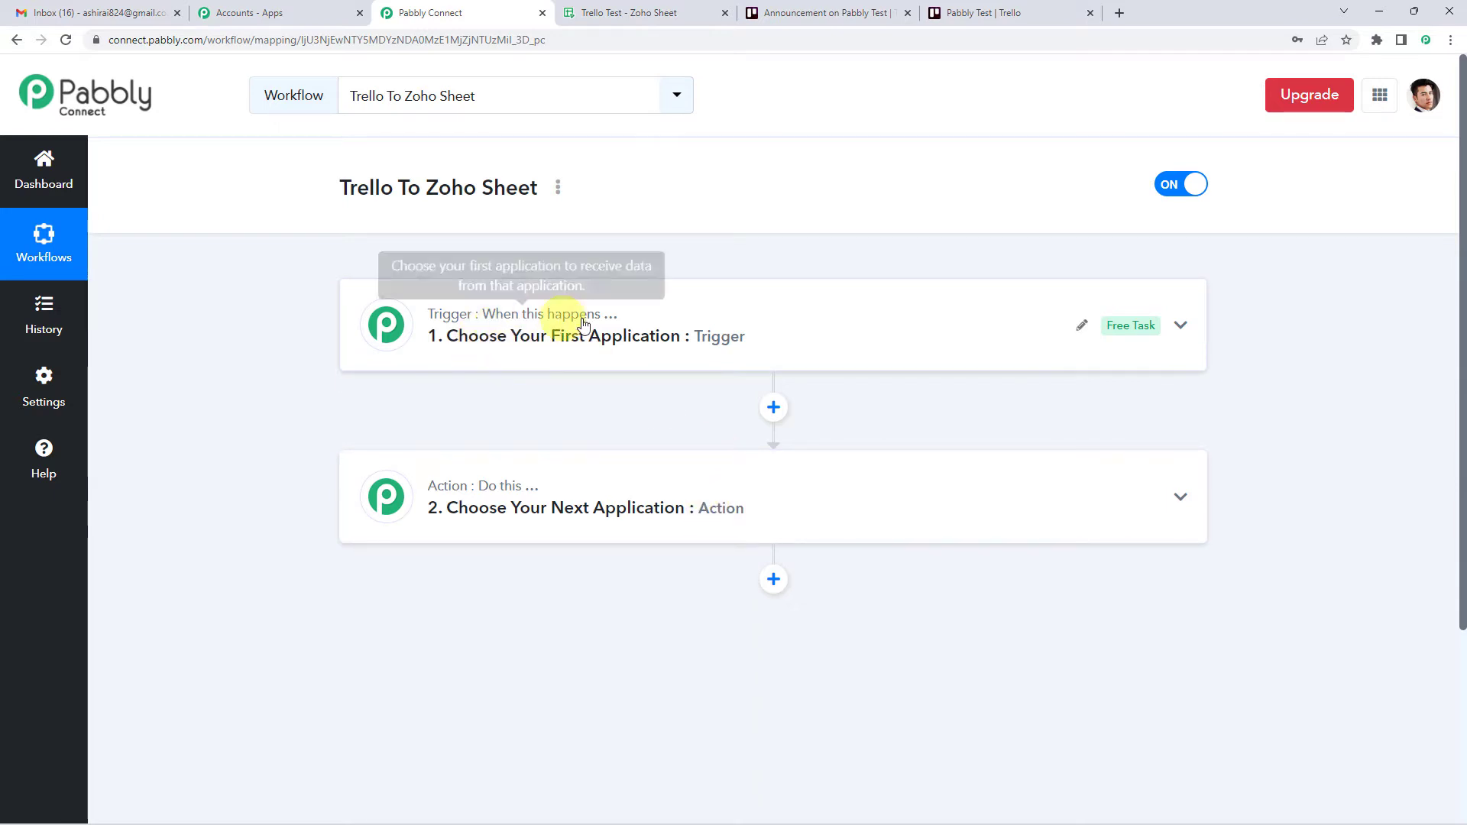
pyautogui.moveTo(491, 487)
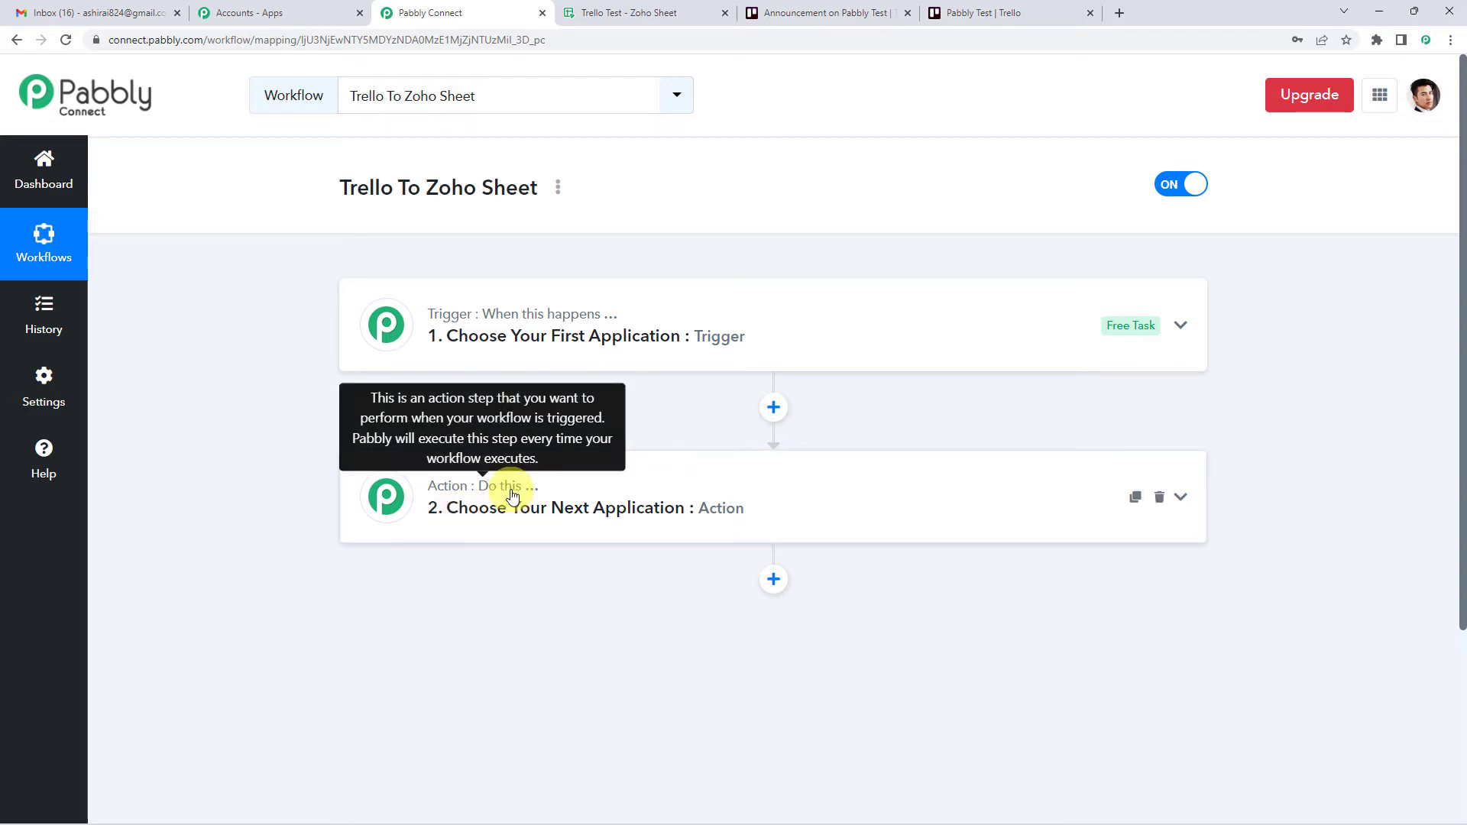
pyautogui.click(620, 343)
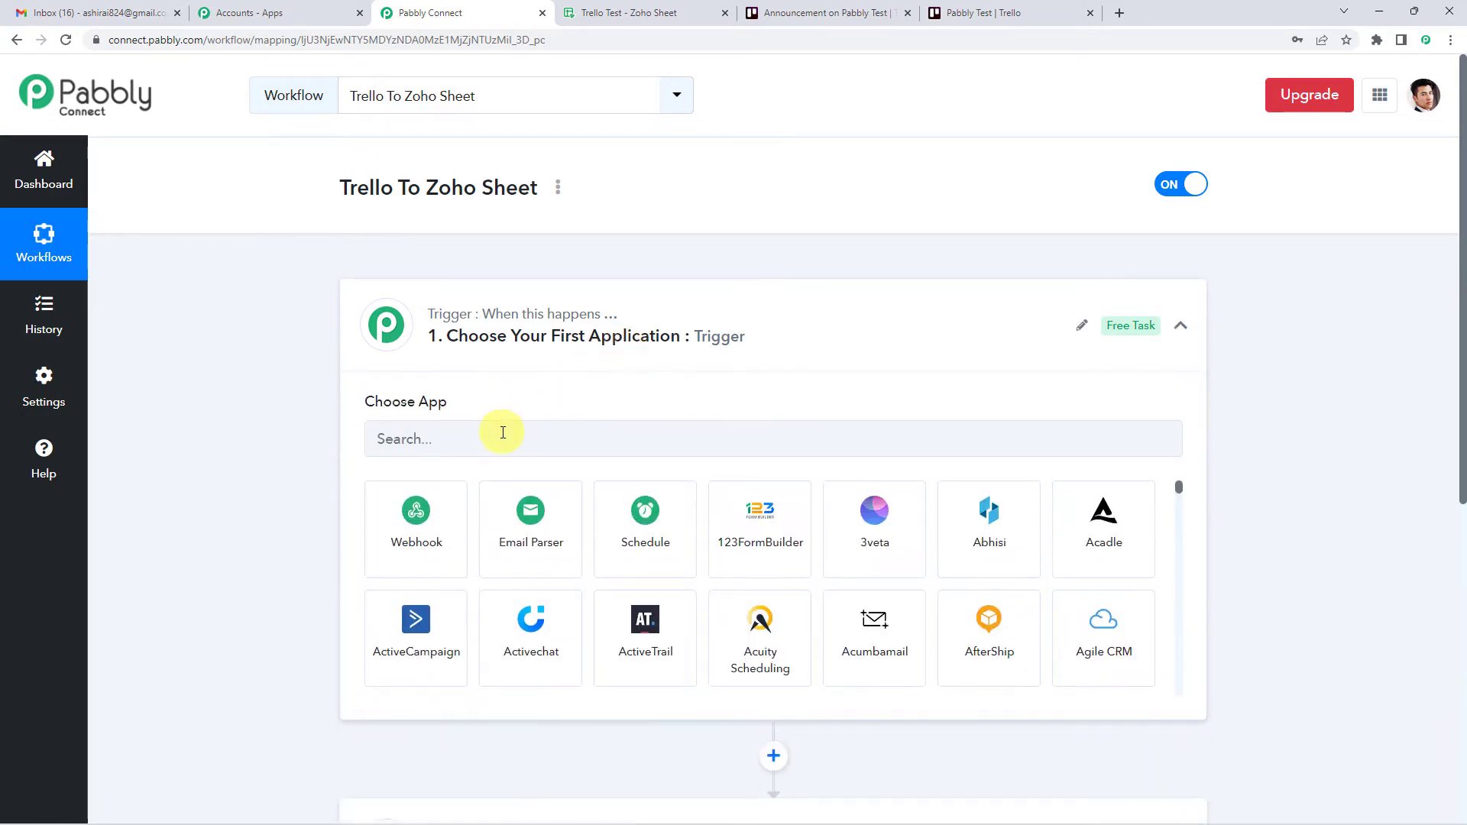
# Set Trello as the workflow's trigger app with New Card as the trigger event.
pyautogui.click(503, 432)
pyautogui.write('trell')
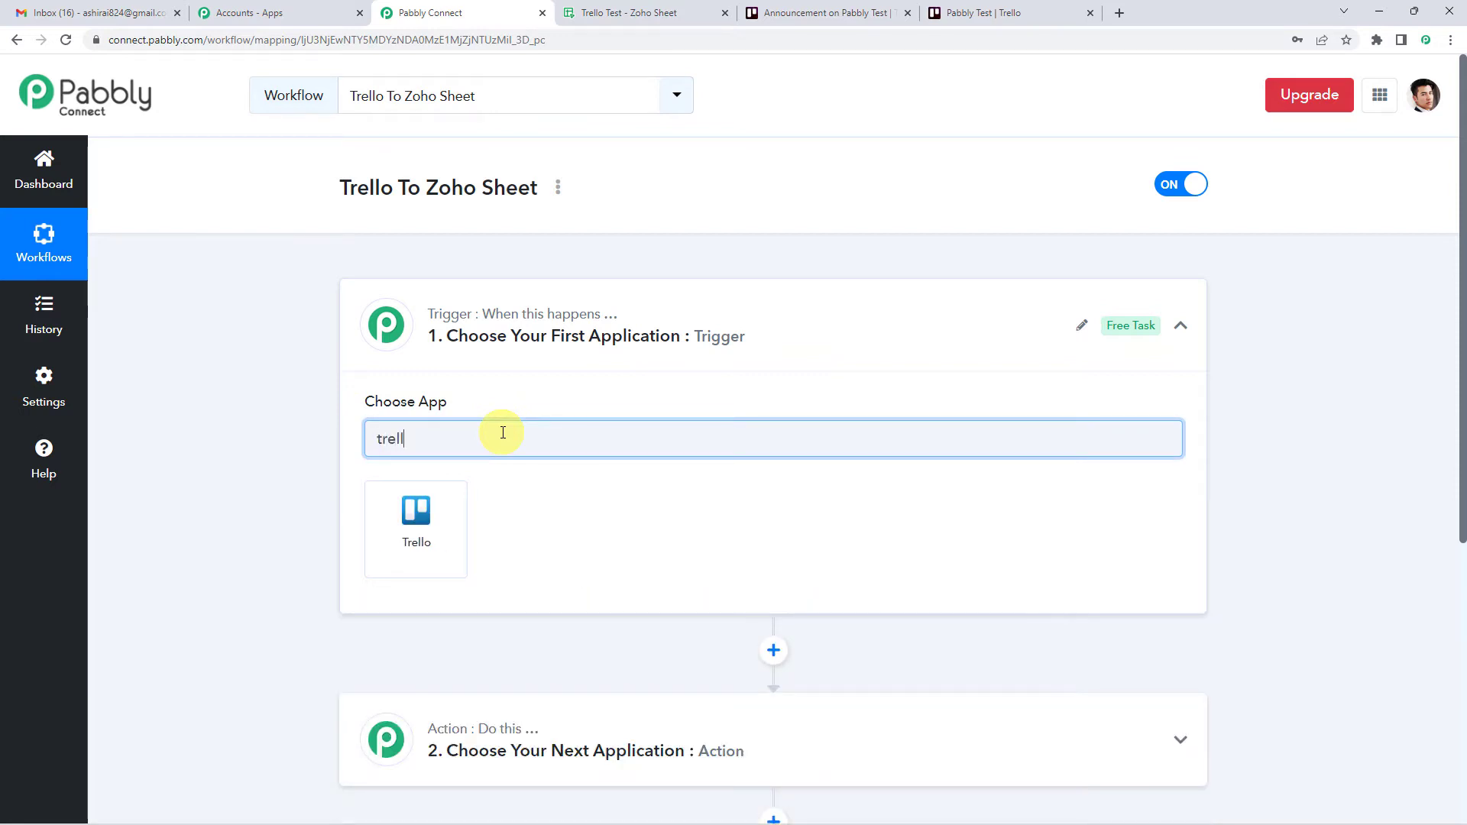
pyautogui.click(429, 514)
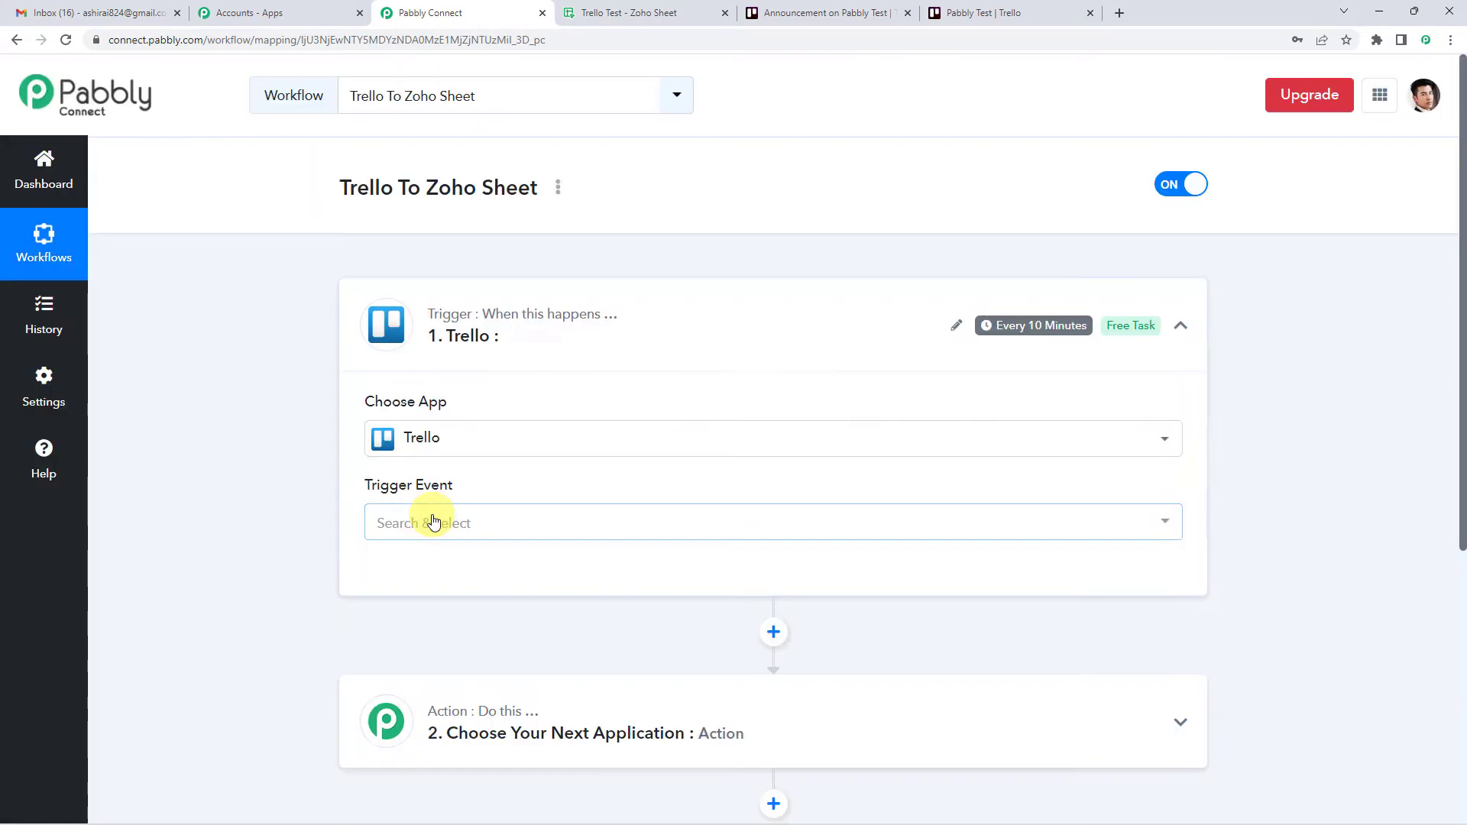
pyautogui.click(434, 521)
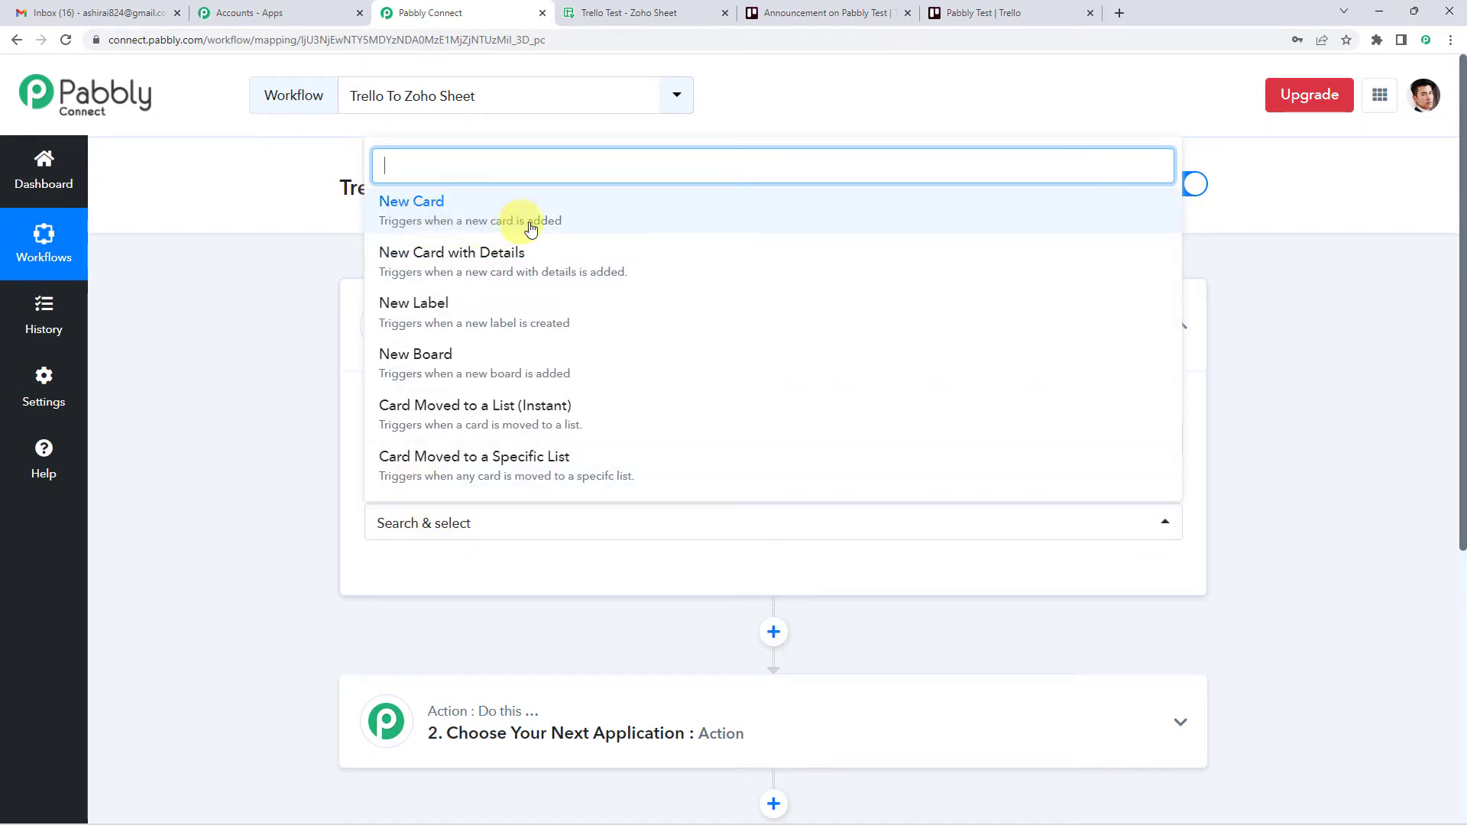
pyautogui.click(558, 220)
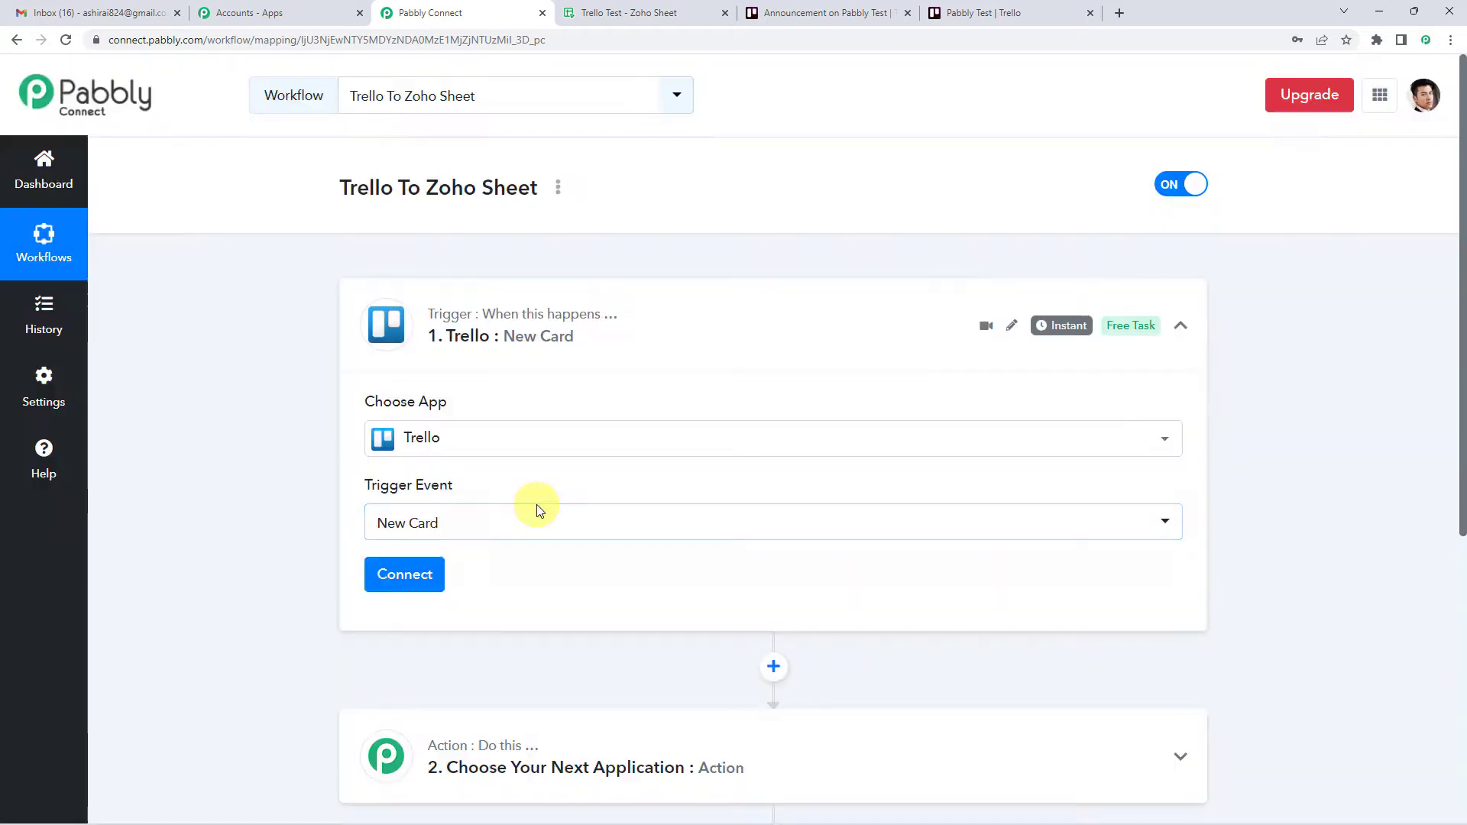
# Start adding a new Trello connection for the New Card trigger.
pyautogui.scroll(-1, 474, 505)
pyautogui.click(408, 508)
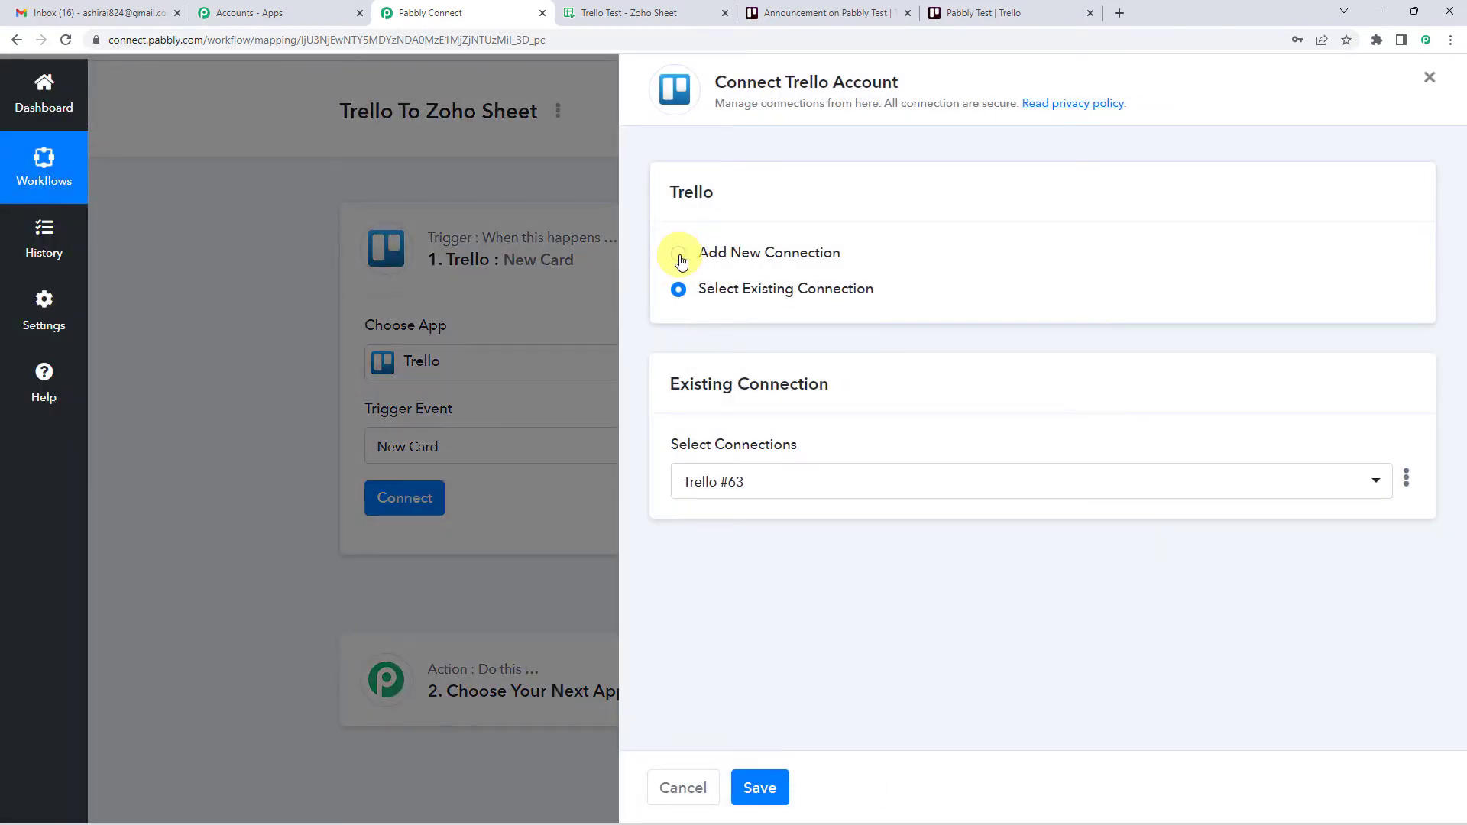
pyautogui.click(680, 257)
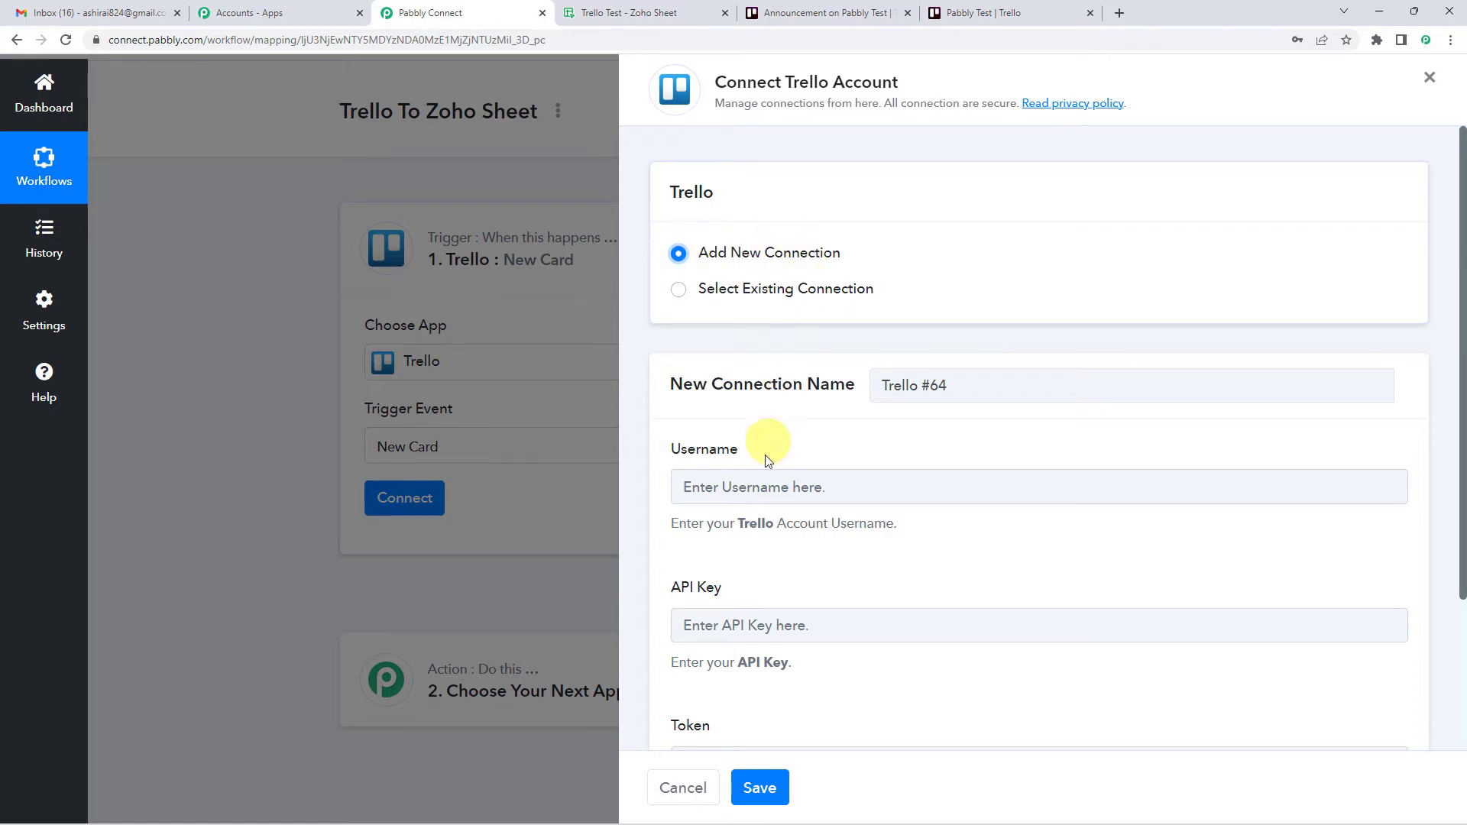
pyautogui.scroll(-2, 746, 468)
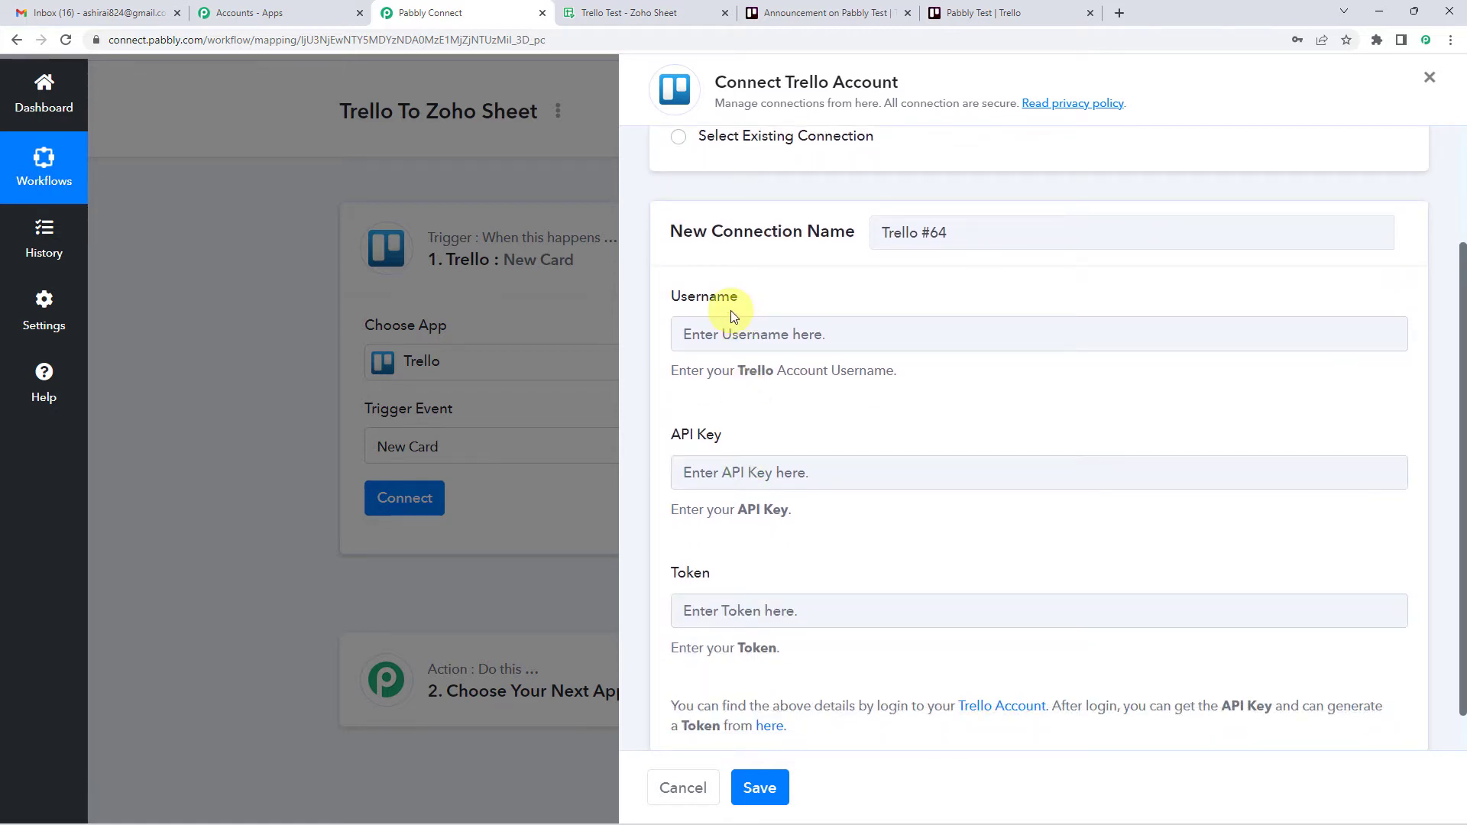
pyautogui.scroll(-1, 732, 315)
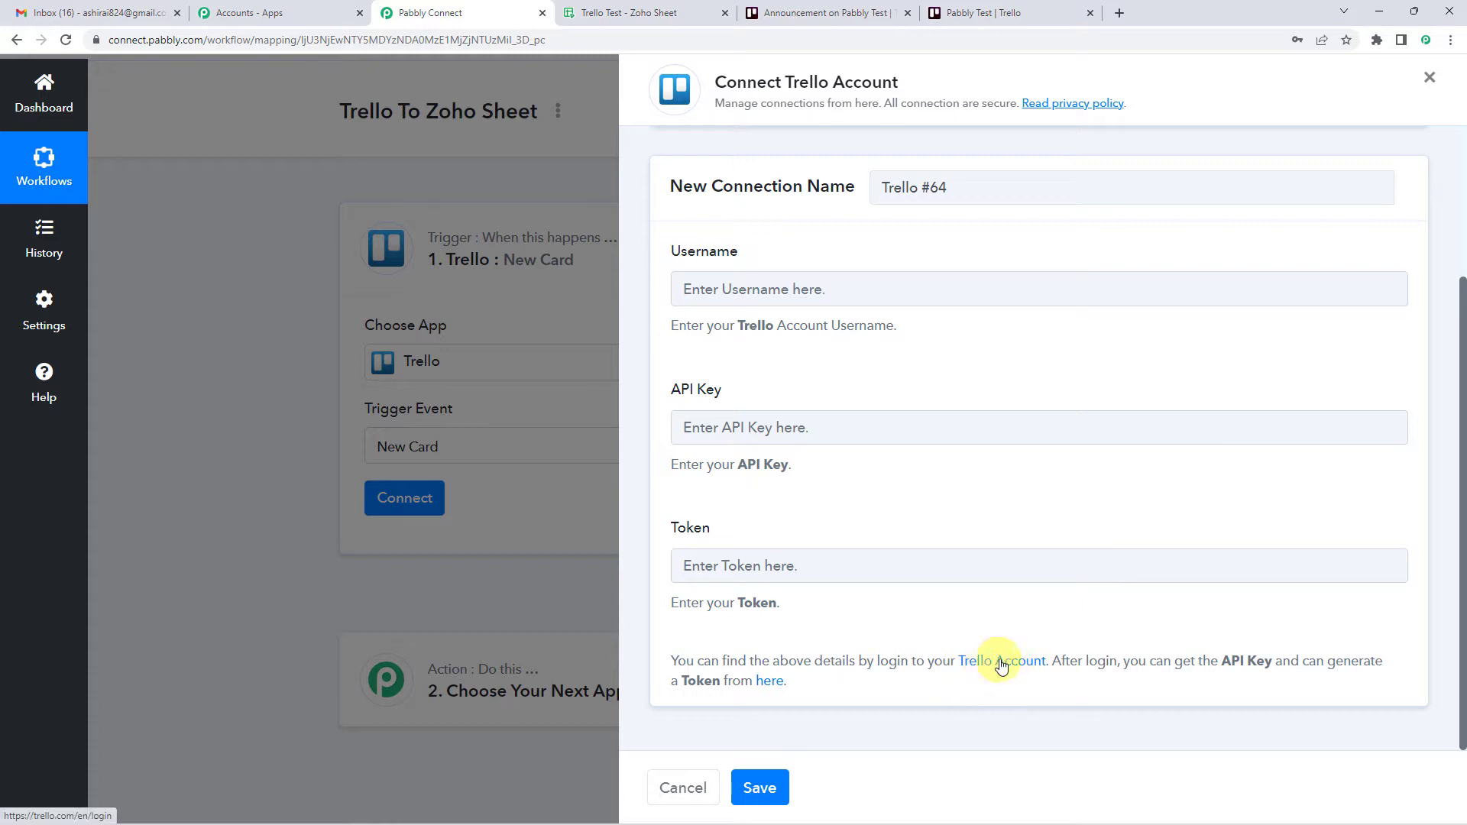
# Open Trello's developer API keys page in a new tab and copy its key into the connection's API Key field.
pyautogui.rightClick(769, 686)
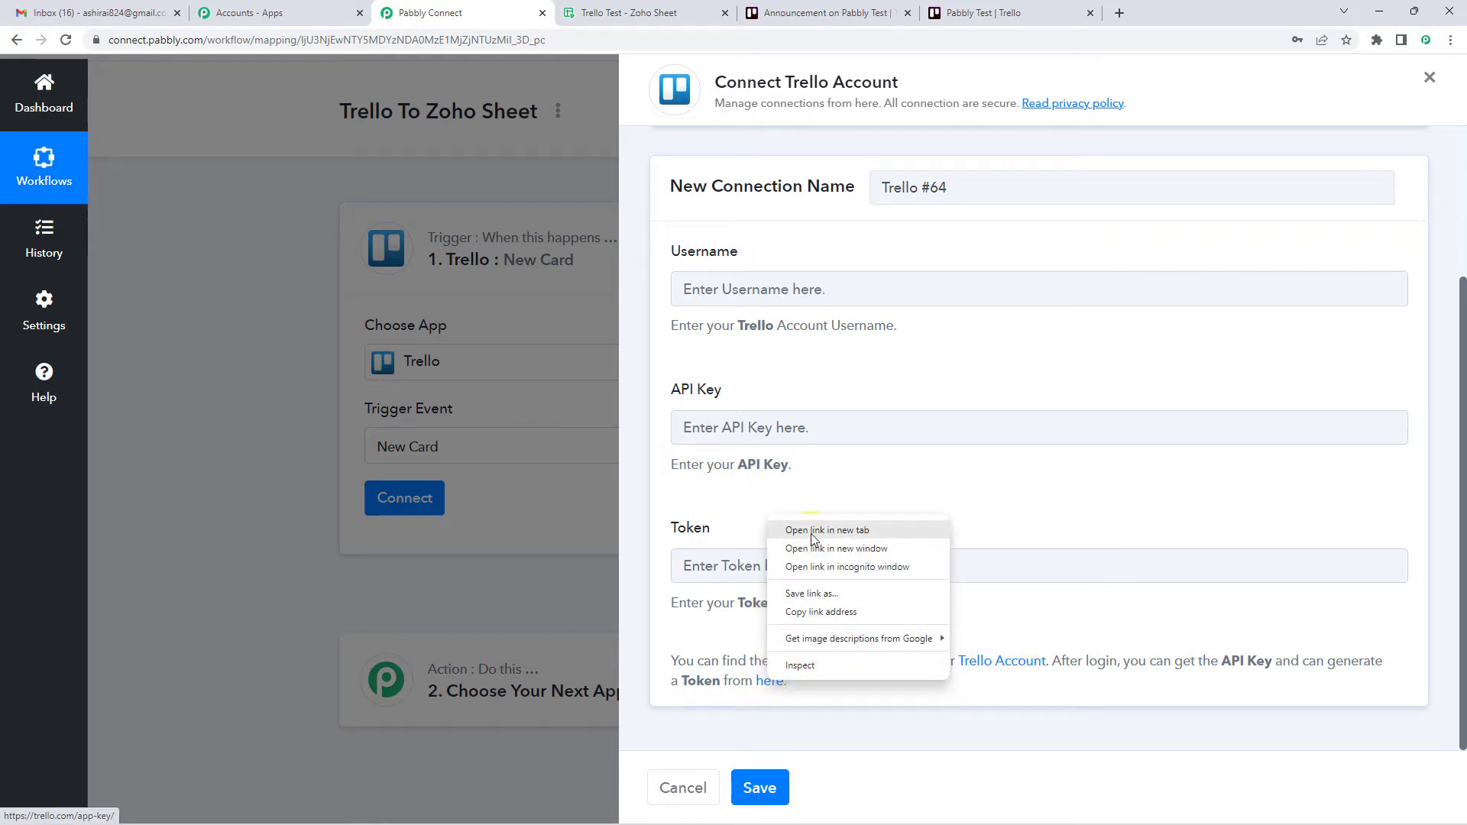
pyautogui.click(813, 531)
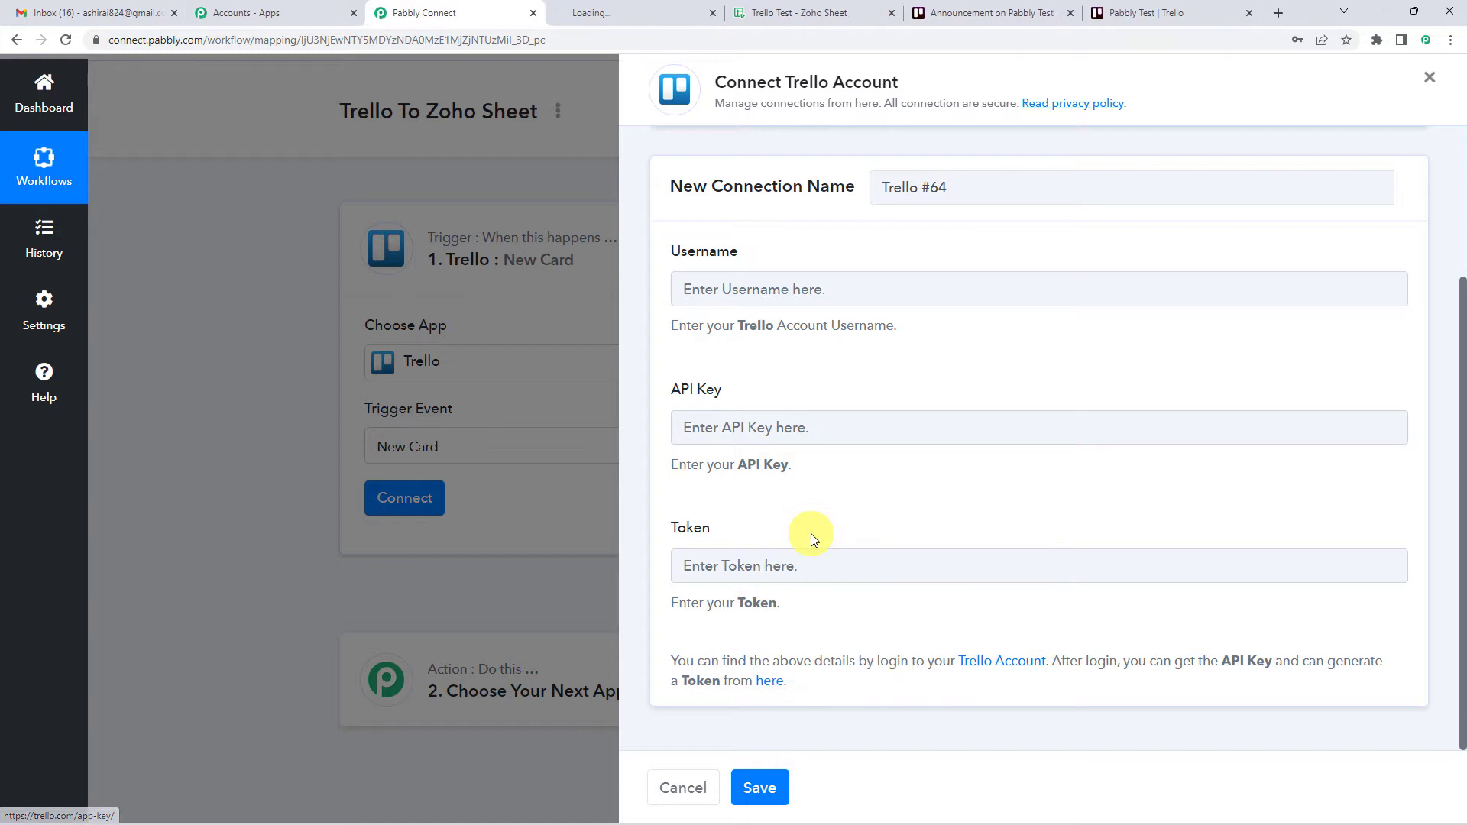
pyautogui.click(632, 8)
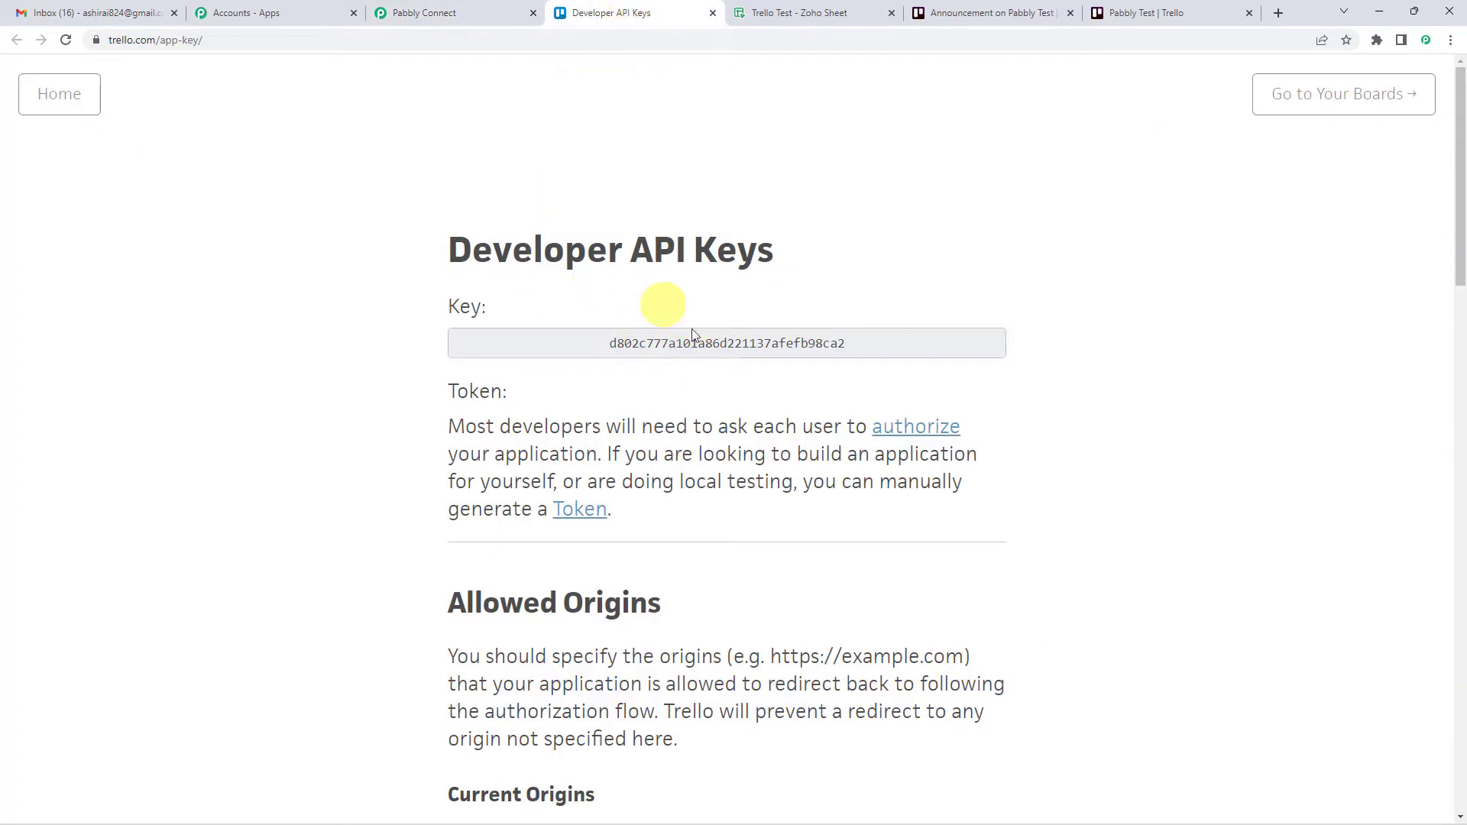
pyautogui.doubleClick(714, 341)
pyautogui.hotkey('ctrl', 'c')
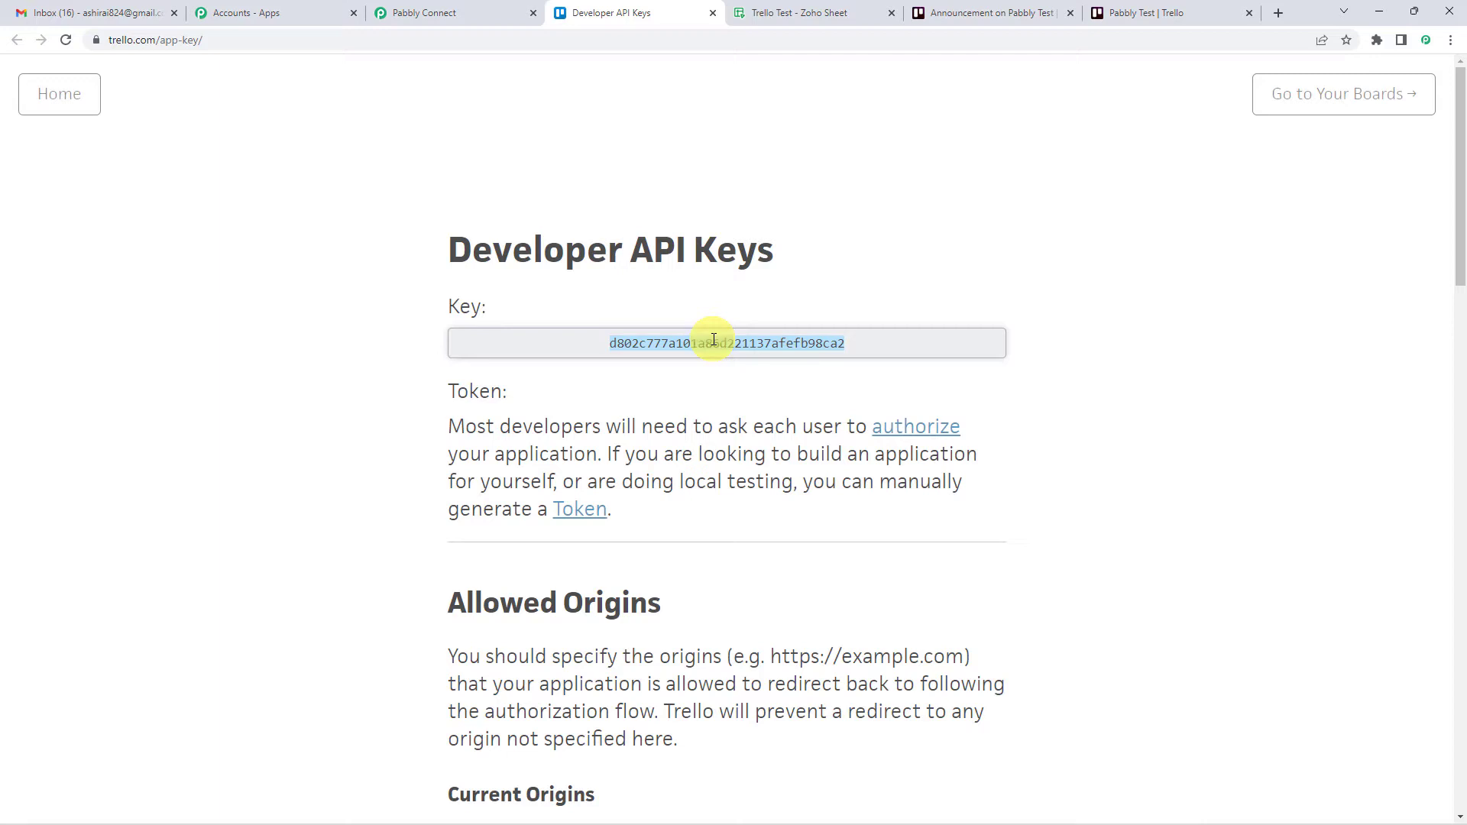
pyautogui.click(465, 9)
pyautogui.click(748, 424)
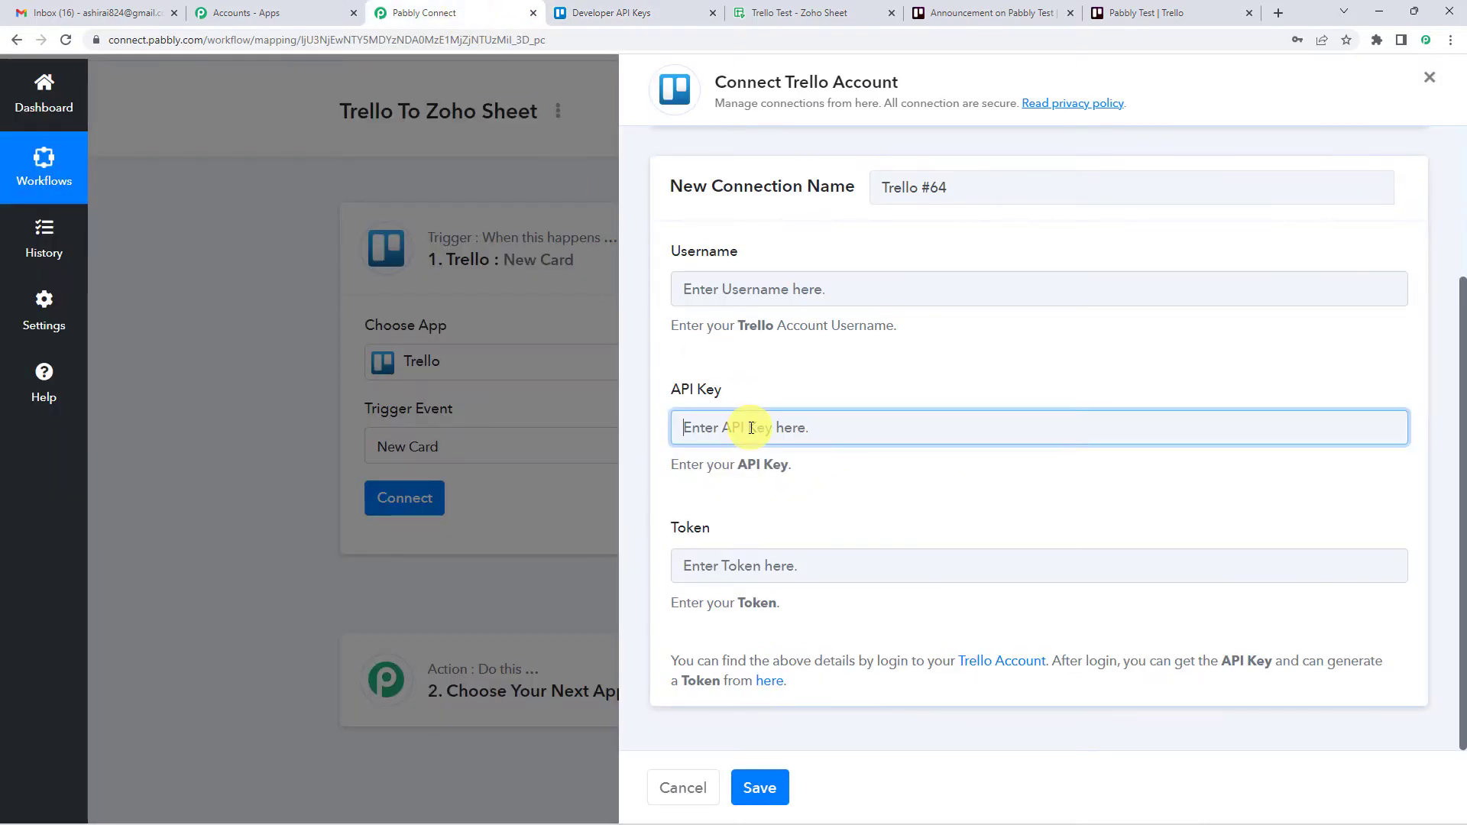
pyautogui.hotkey('ctrl', 'v')
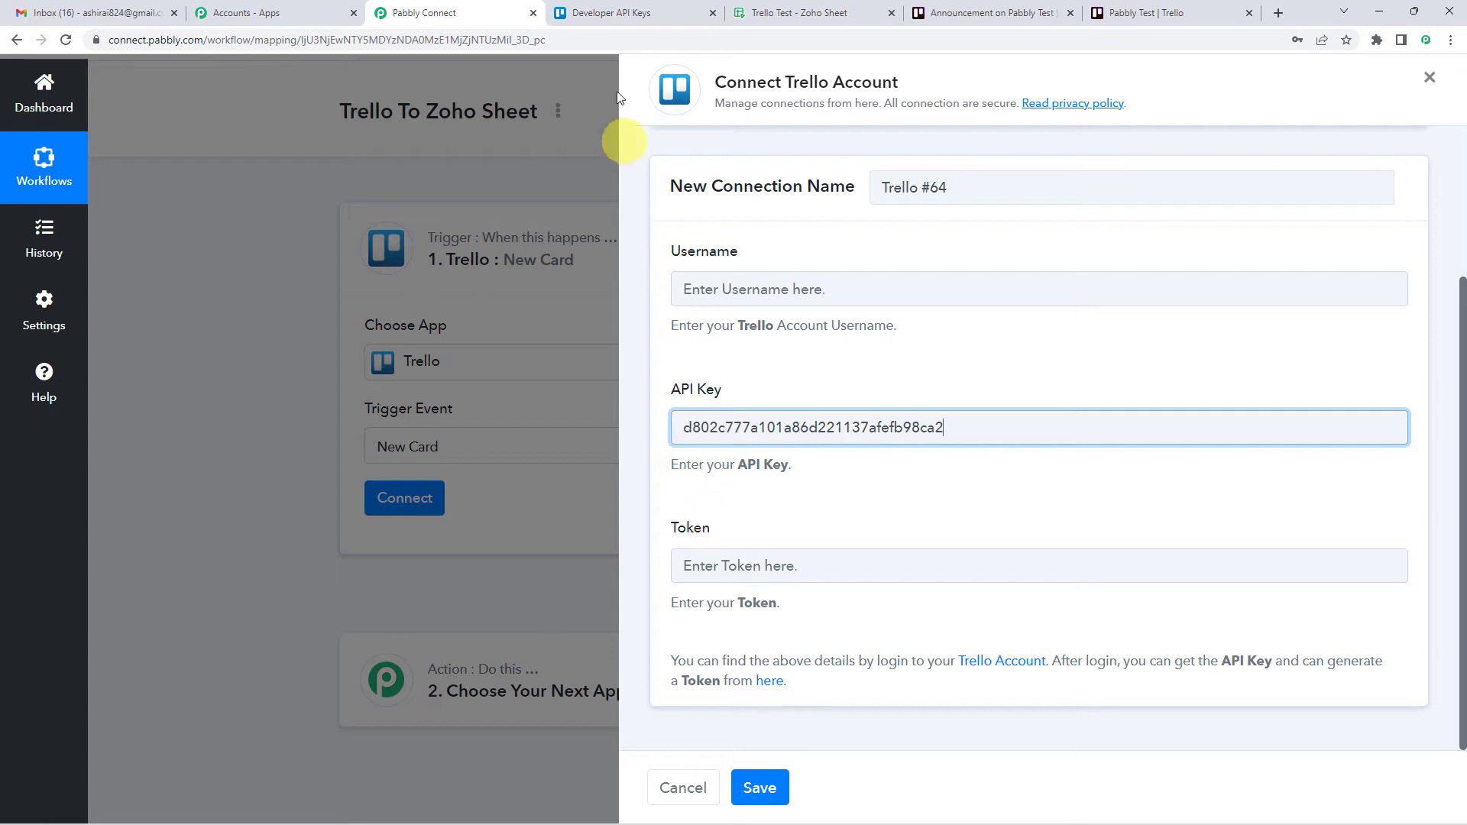
# Open Trello's token authorization page and copy the account username into the connection's Username field.
pyautogui.click(611, 13)
pyautogui.scroll(-3, 563, 288)
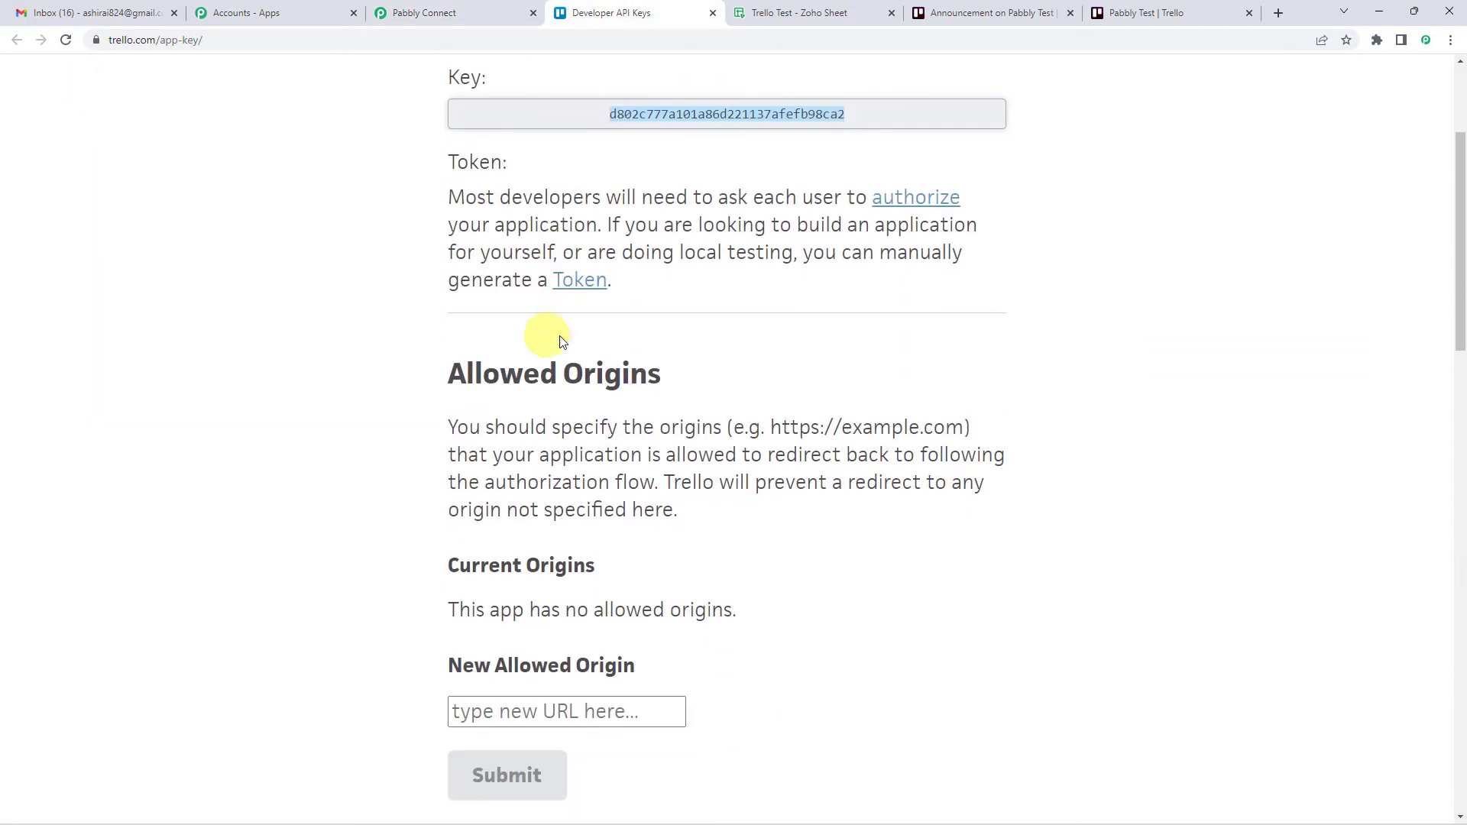
pyautogui.click(594, 286)
pyautogui.scroll(-1, 604, 295)
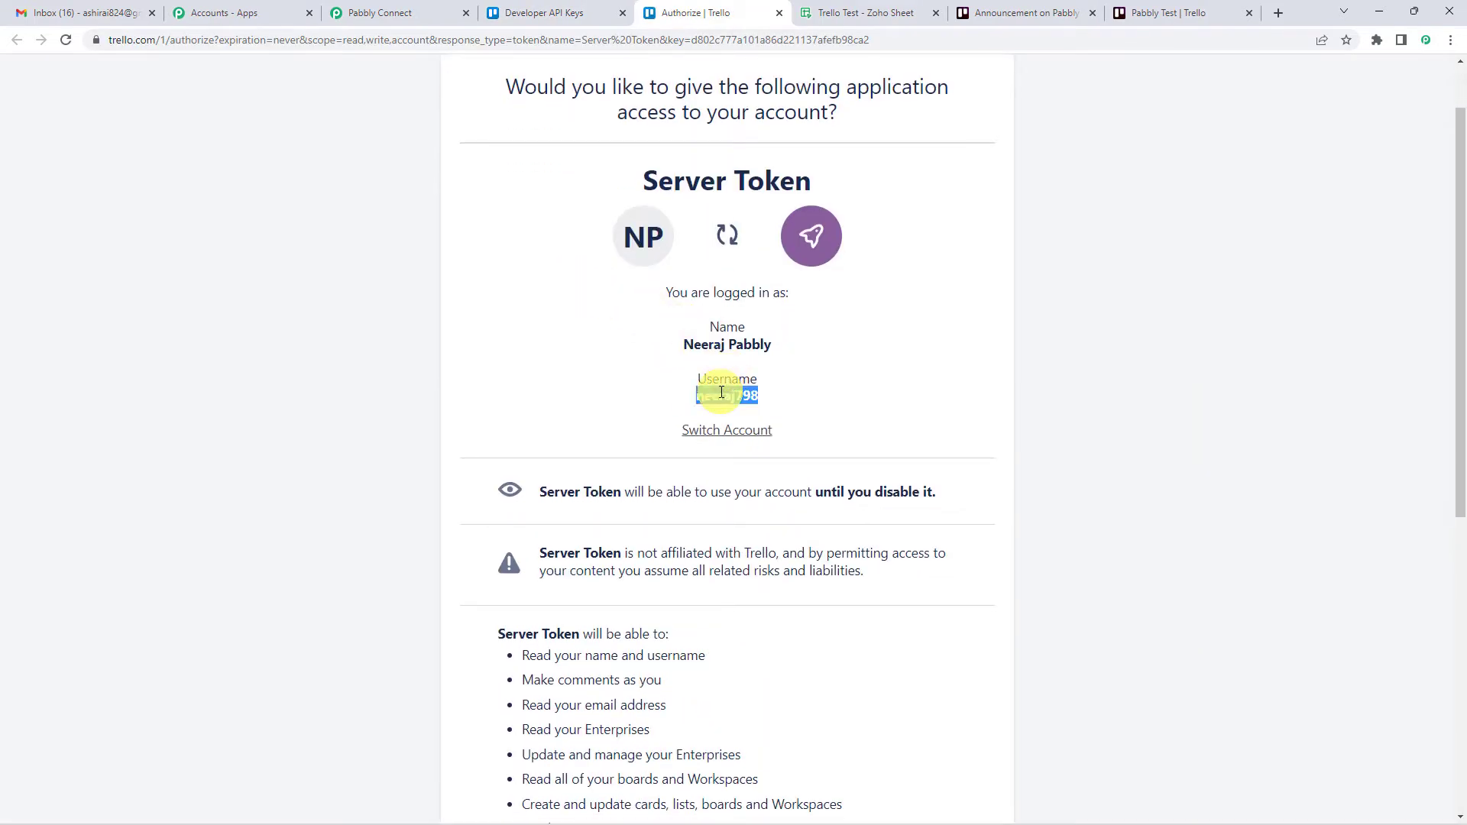
pyautogui.click(377, 11)
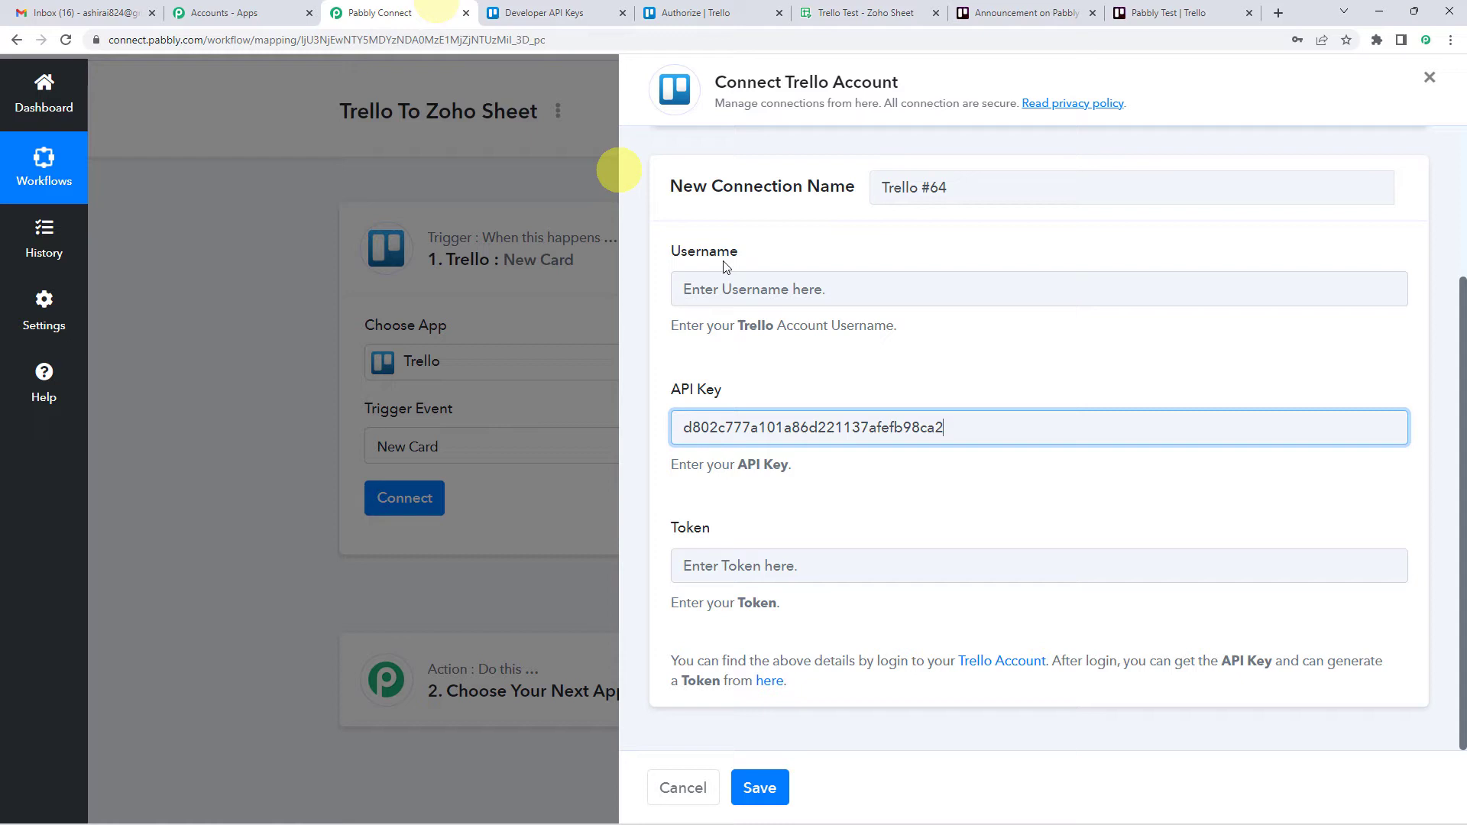
pyautogui.click(797, 296)
pyautogui.hotkey('ctrl', 'v')
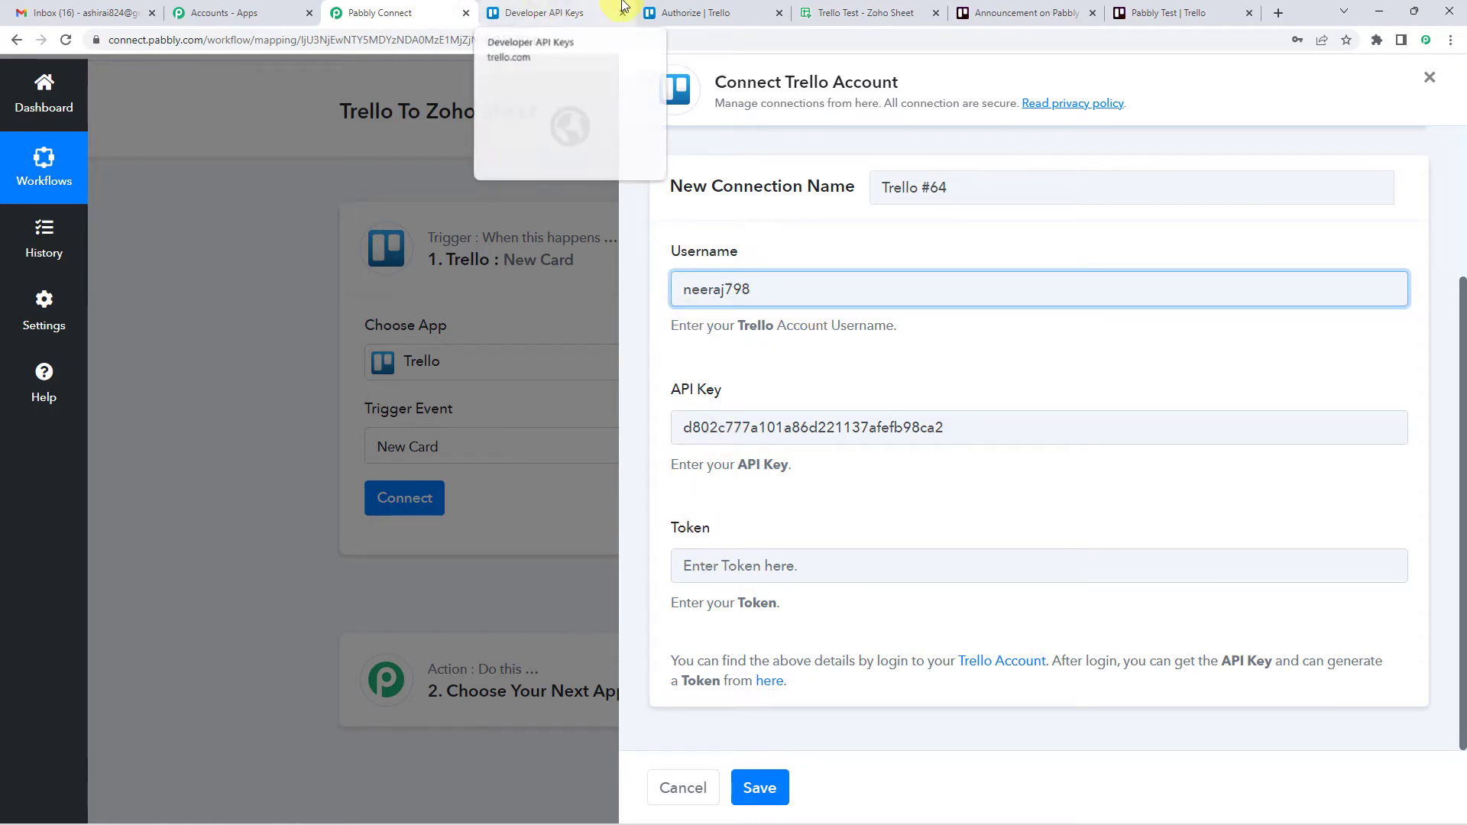
# Allow Server Token to access the Trello account on the authorization page.
pyautogui.click(657, 8)
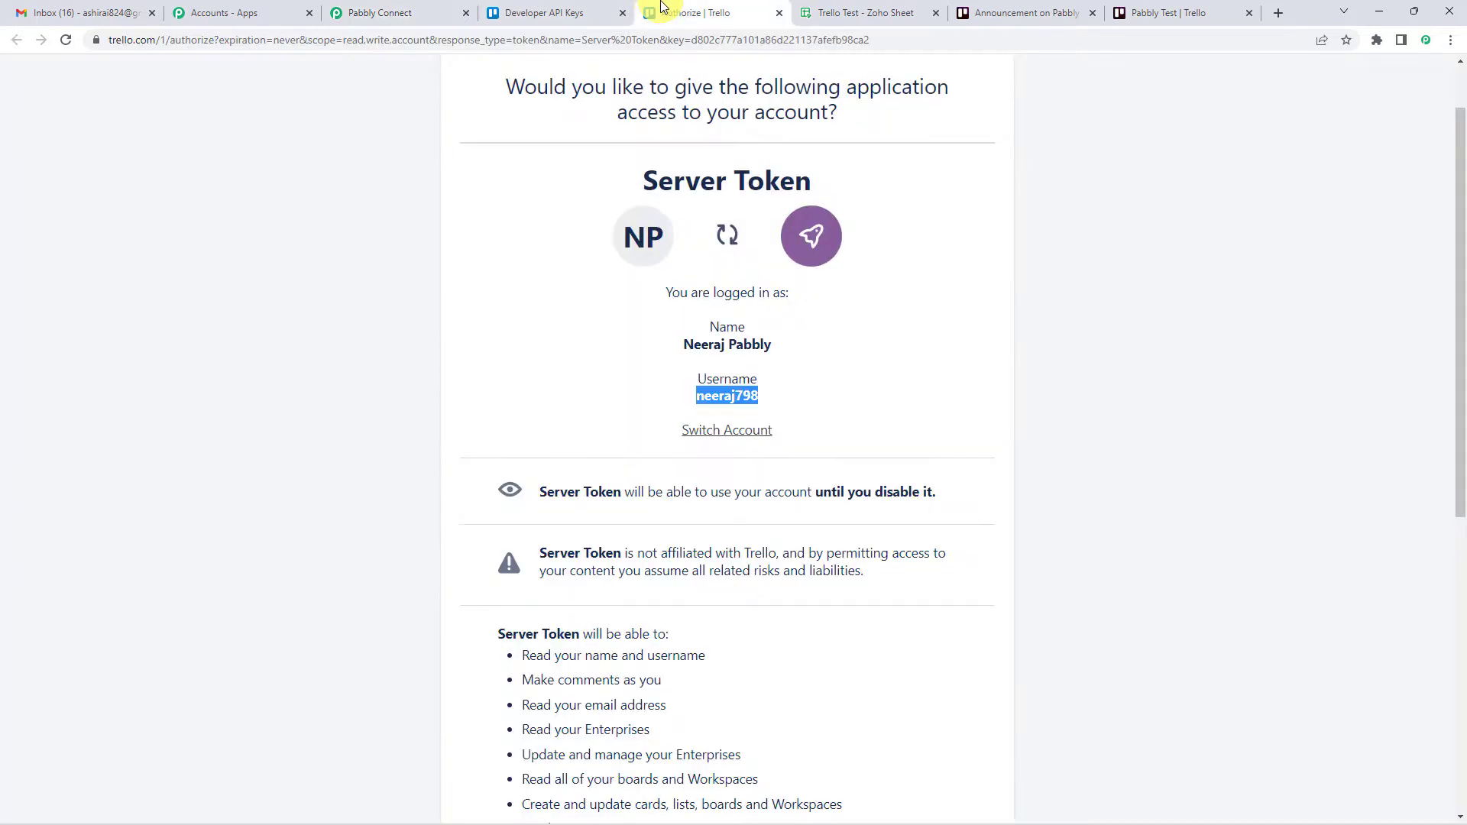
pyautogui.scroll(-2, 716, 318)
pyautogui.scroll(-5, 716, 318)
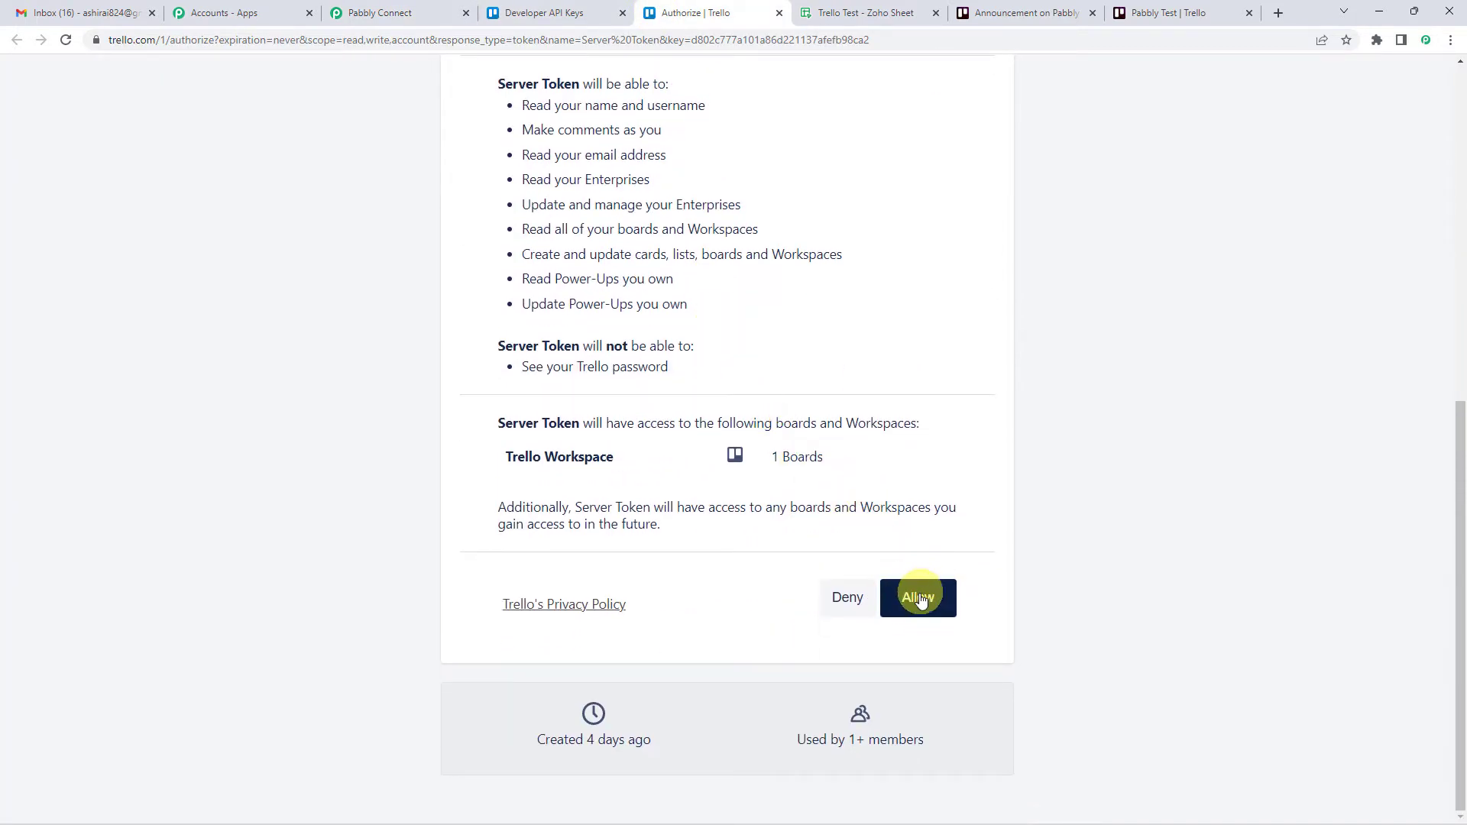
pyautogui.click(919, 599)
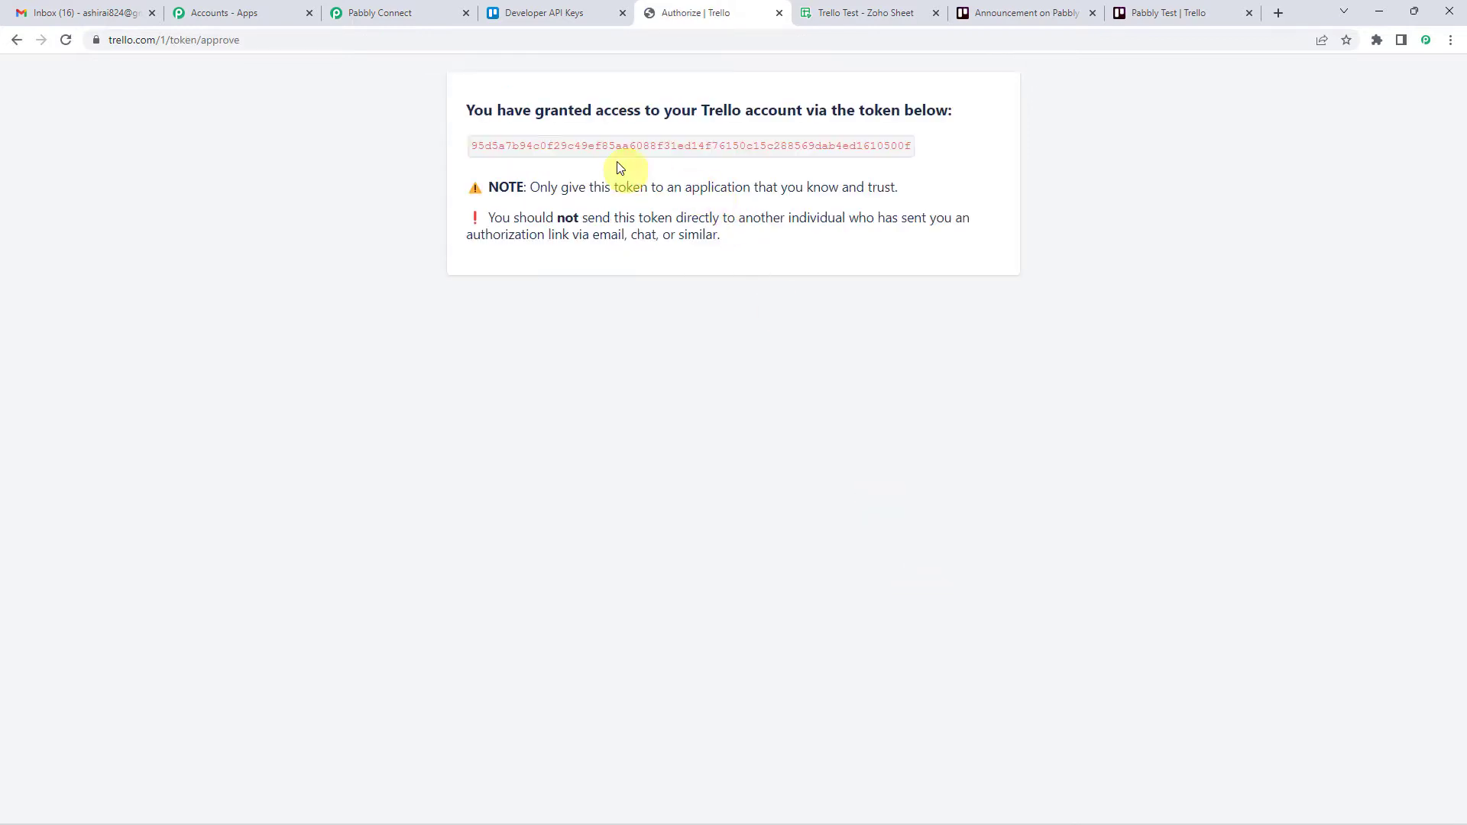
# Copy the generated Trello token into the connection's Token field and save the connection.
pyautogui.doubleClick(645, 140)
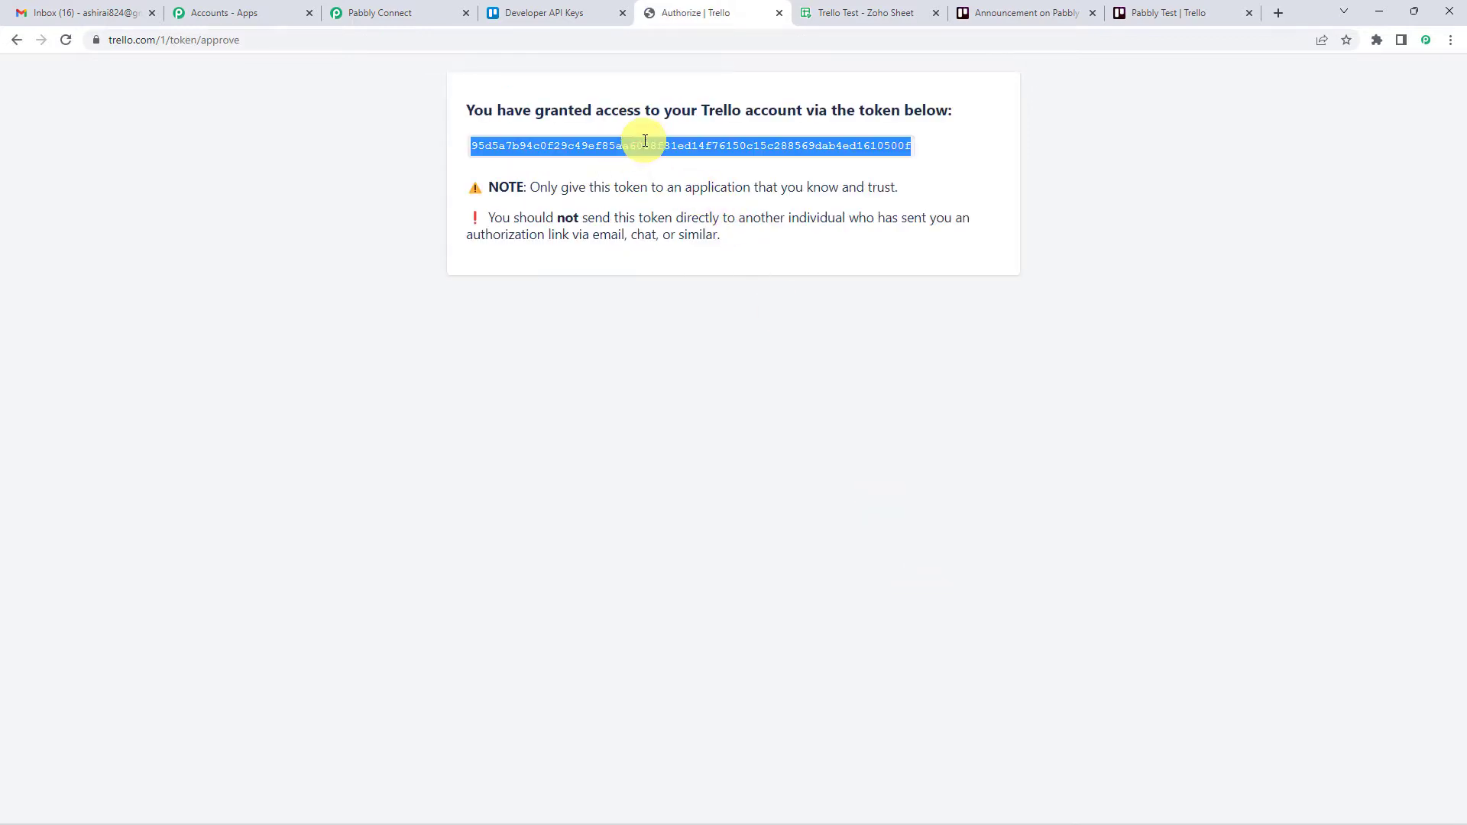
pyautogui.click(435, 9)
pyautogui.click(761, 558)
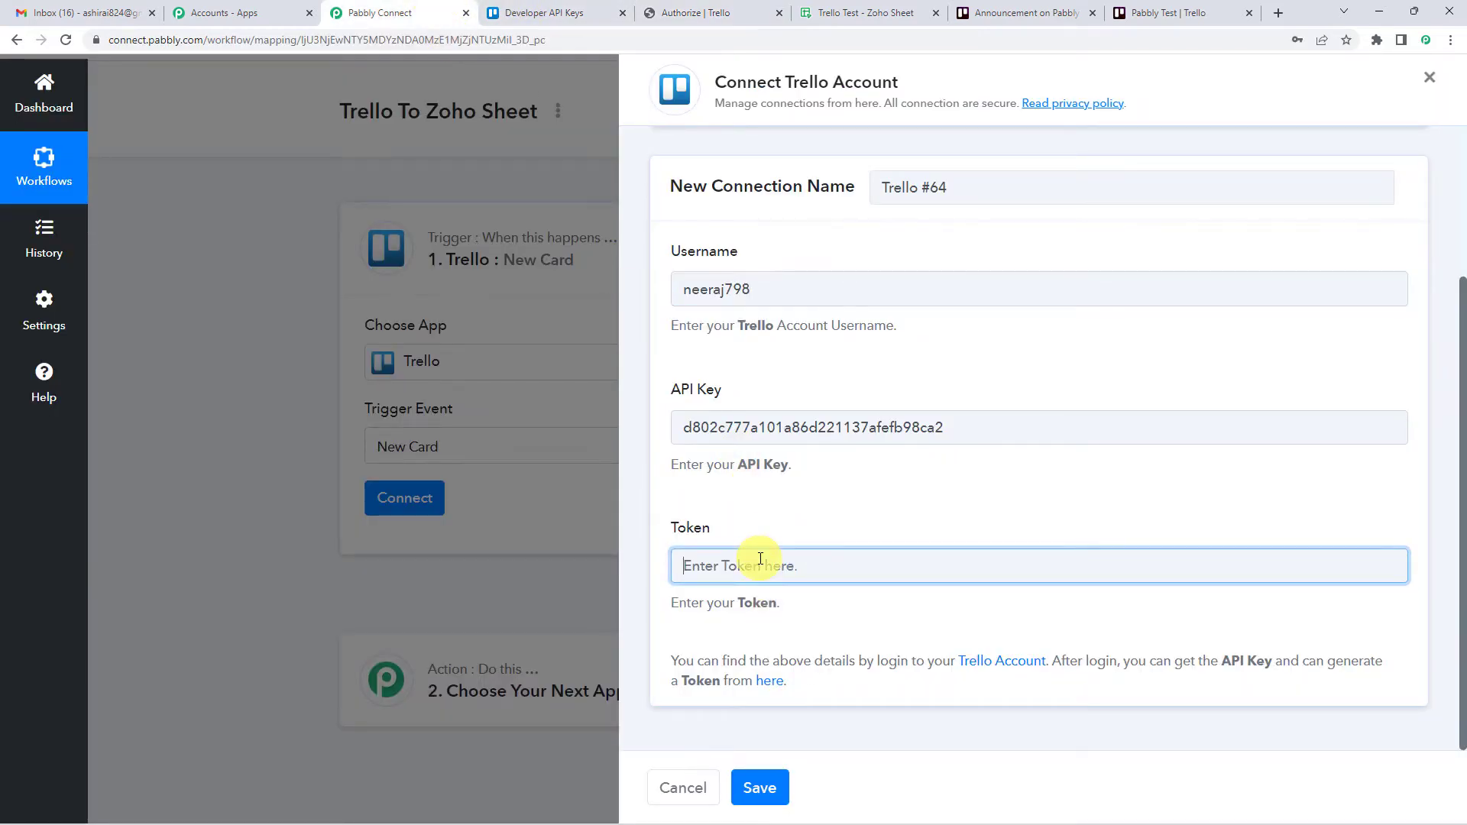
pyautogui.hotkey('ctrl', 'v')
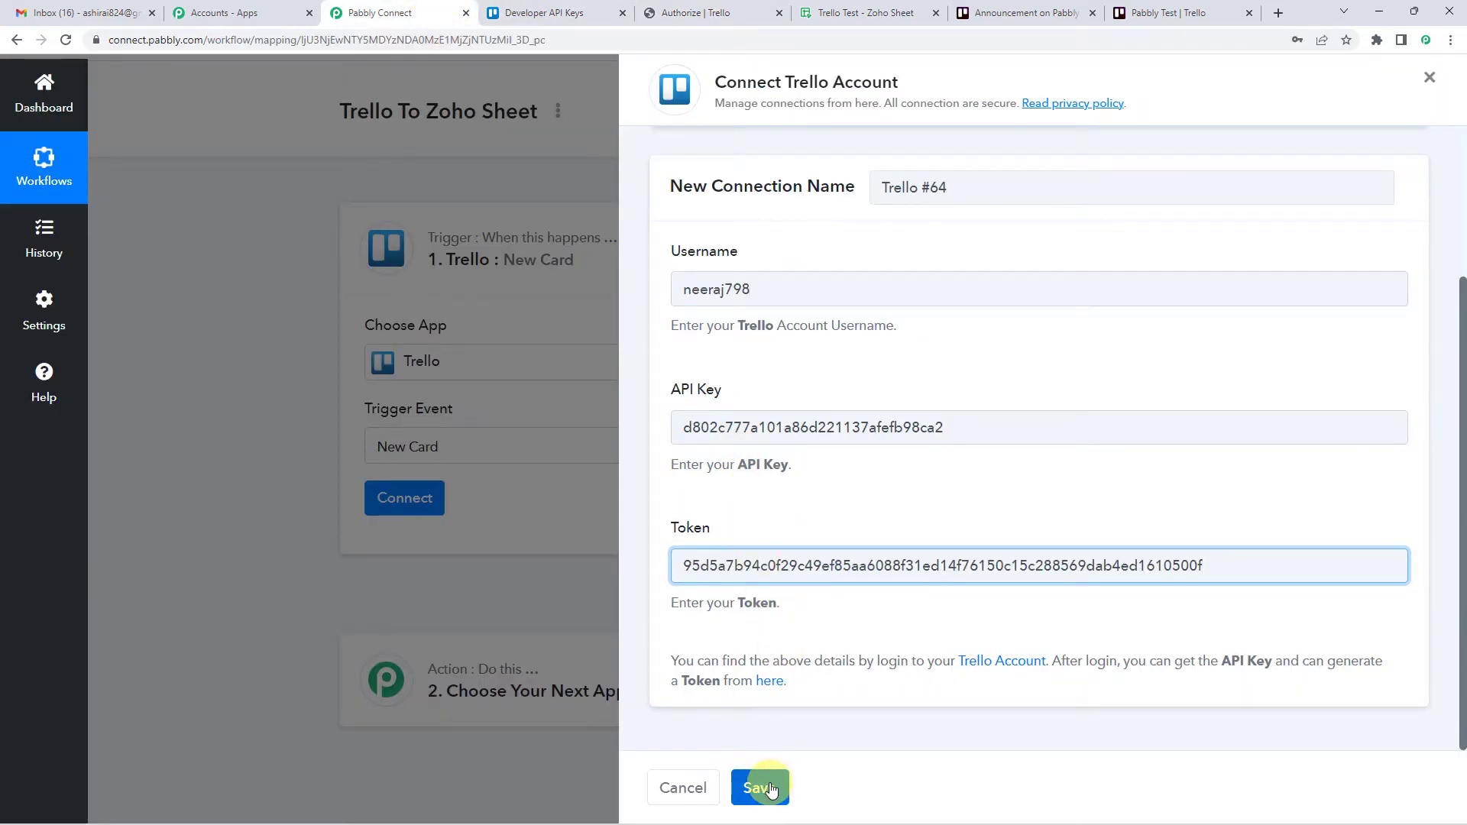
pyautogui.click(761, 788)
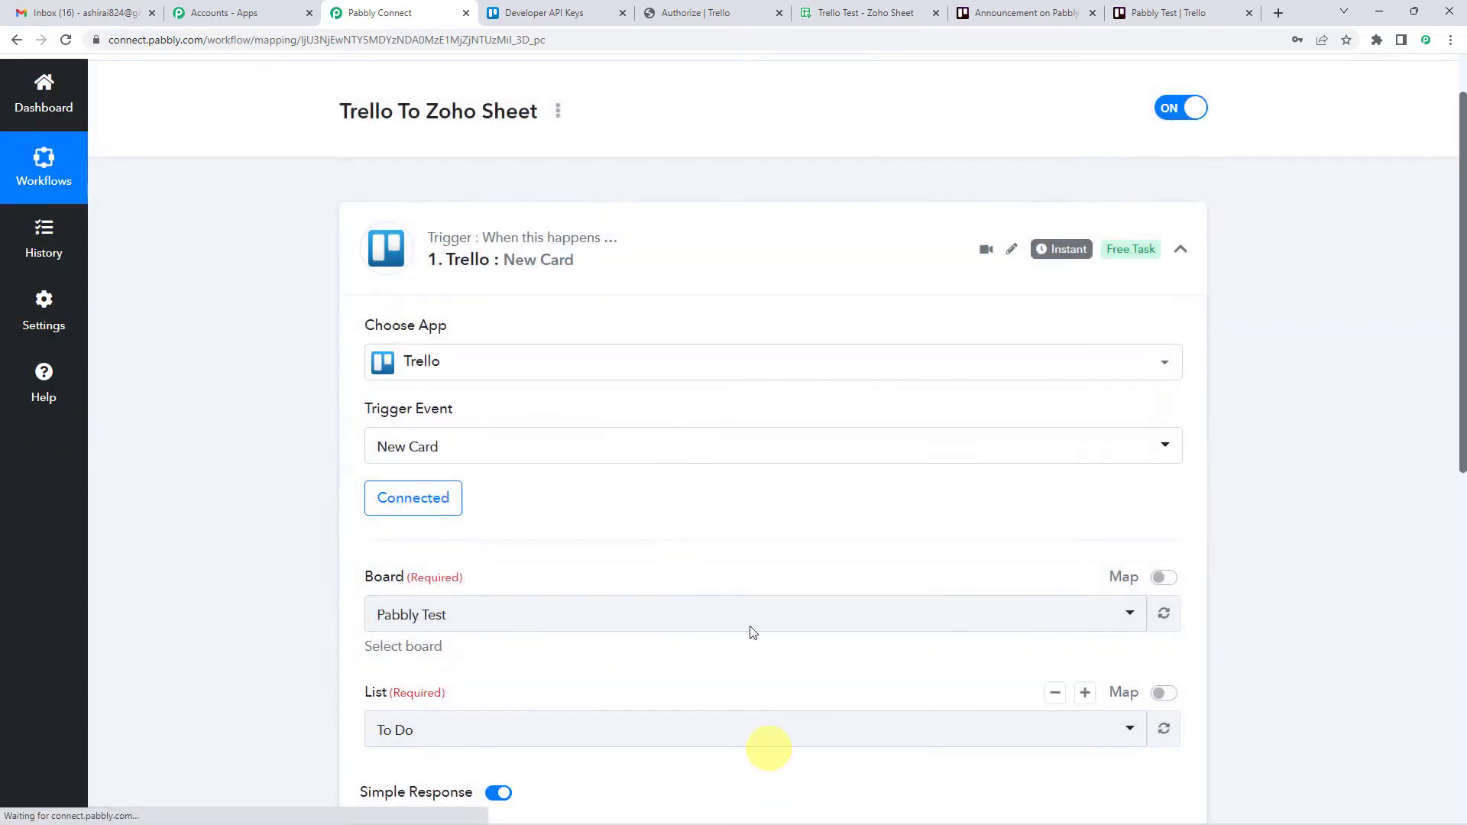
# Check which boards are available for the Trello trigger.
pyautogui.scroll(-2, 405, 489)
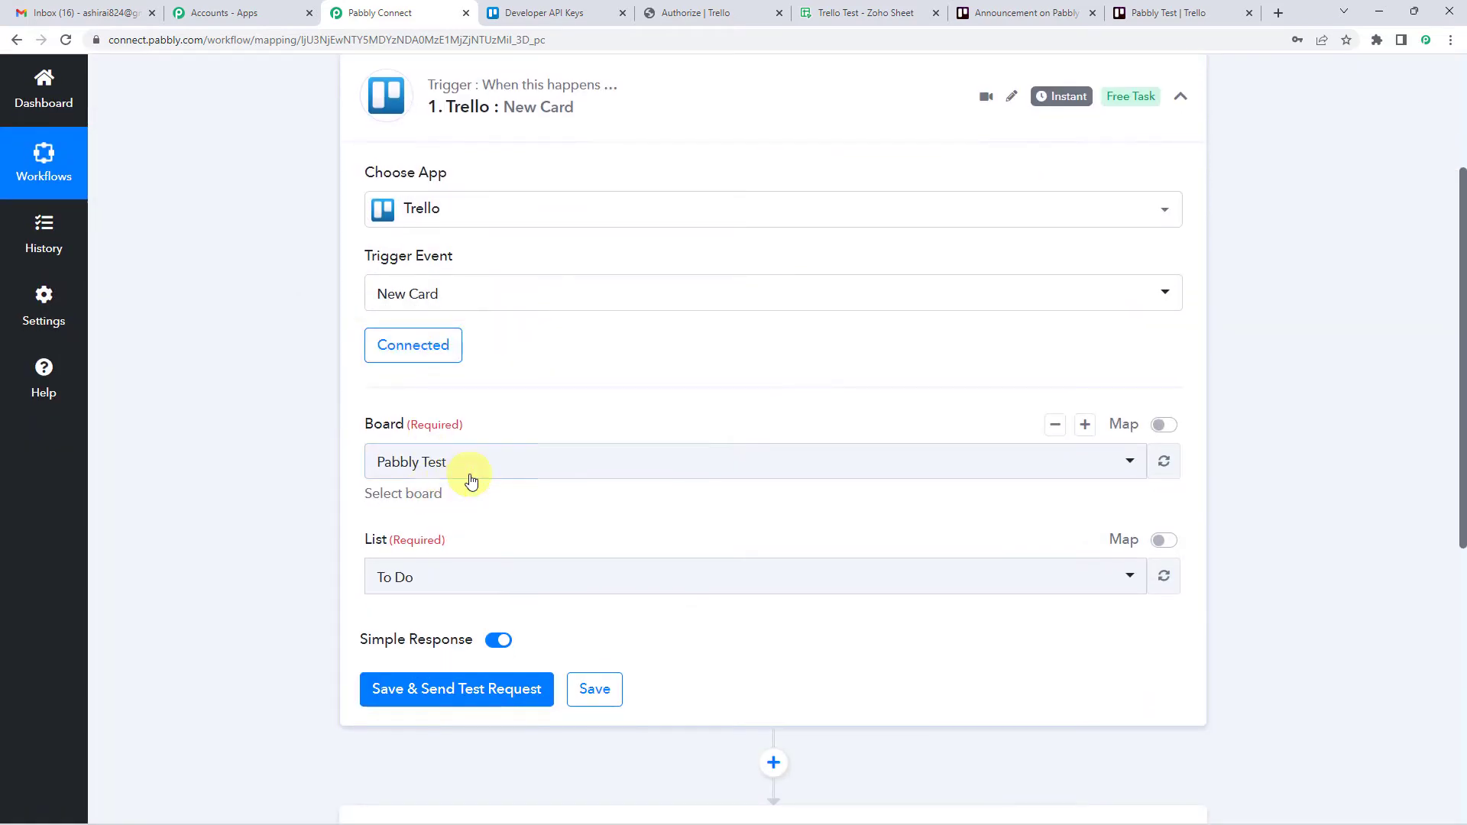
pyautogui.click(484, 465)
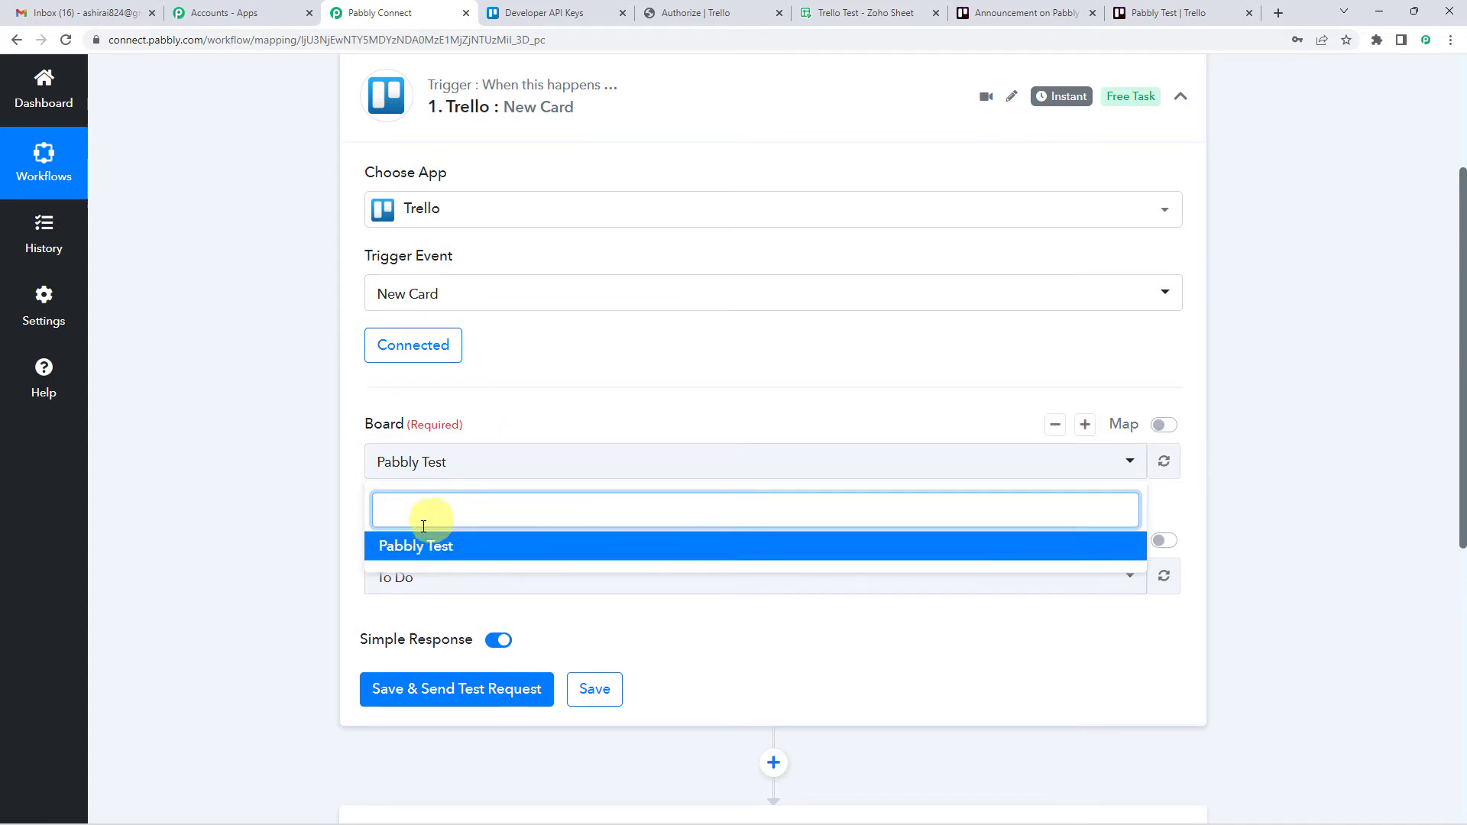
pyautogui.click(540, 395)
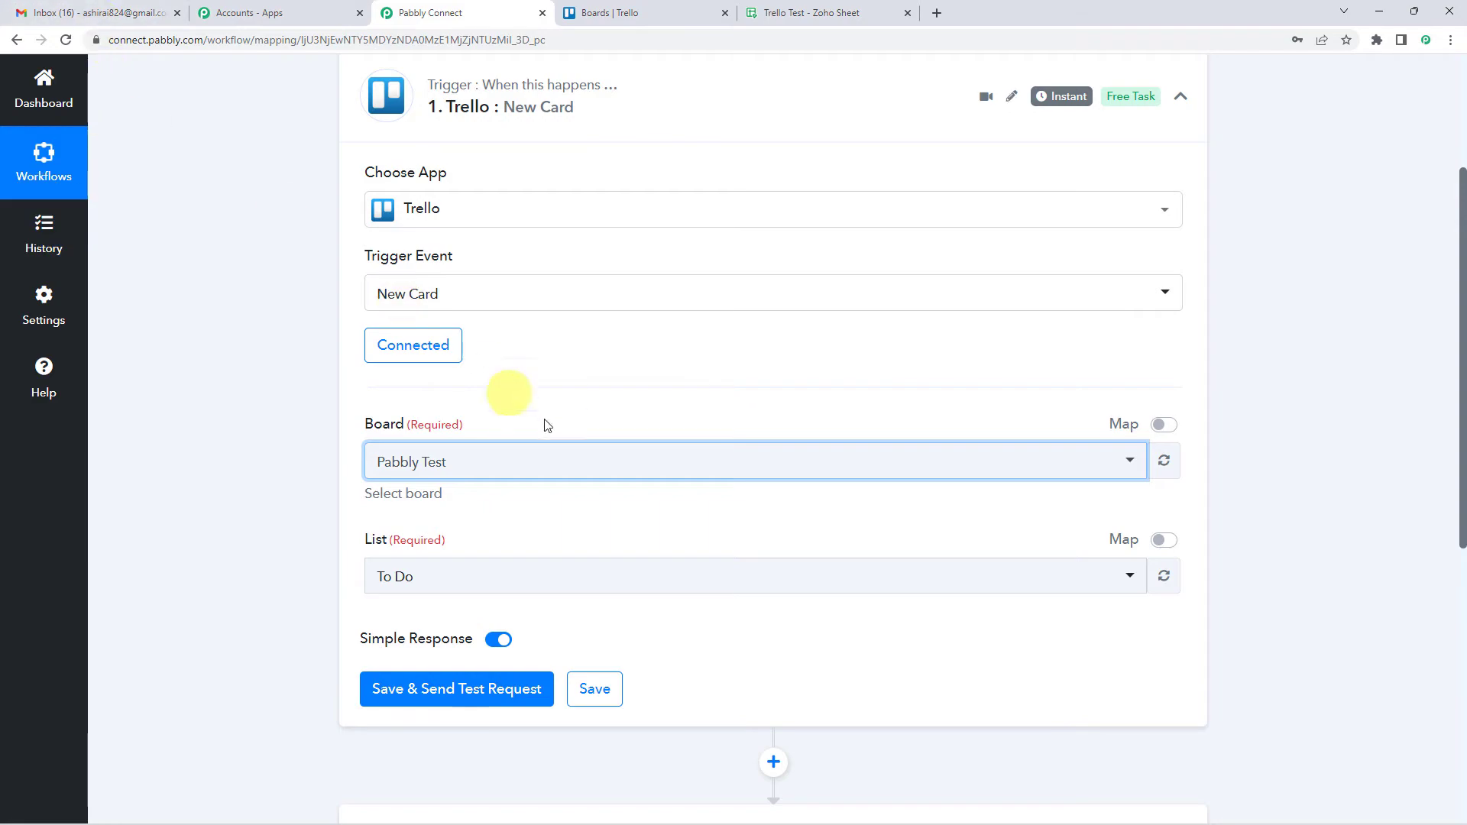
# Switch to Trello and open the Pabbly Test board to check its lists.
pyautogui.click(592, 13)
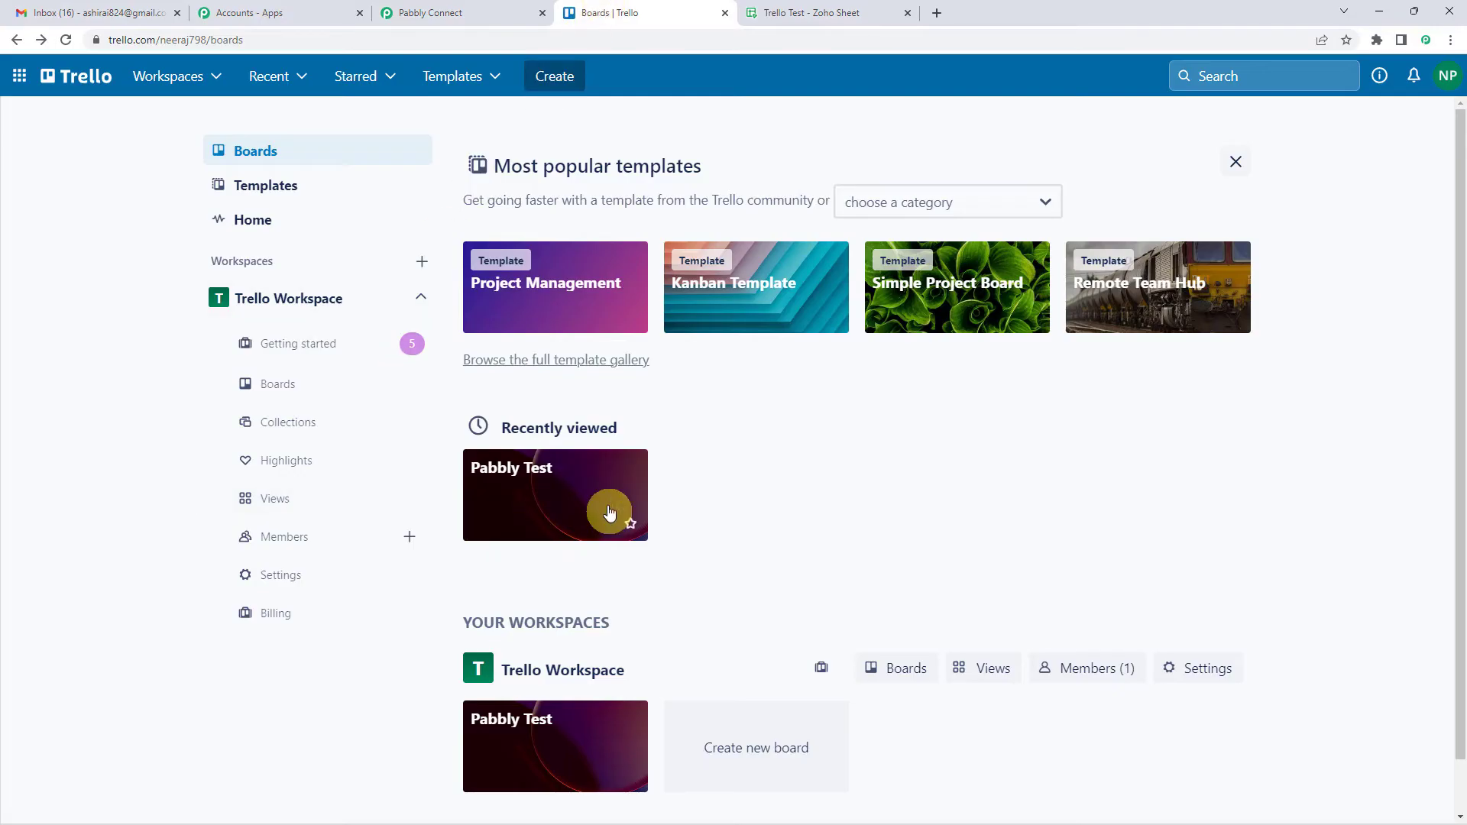
pyautogui.click(543, 501)
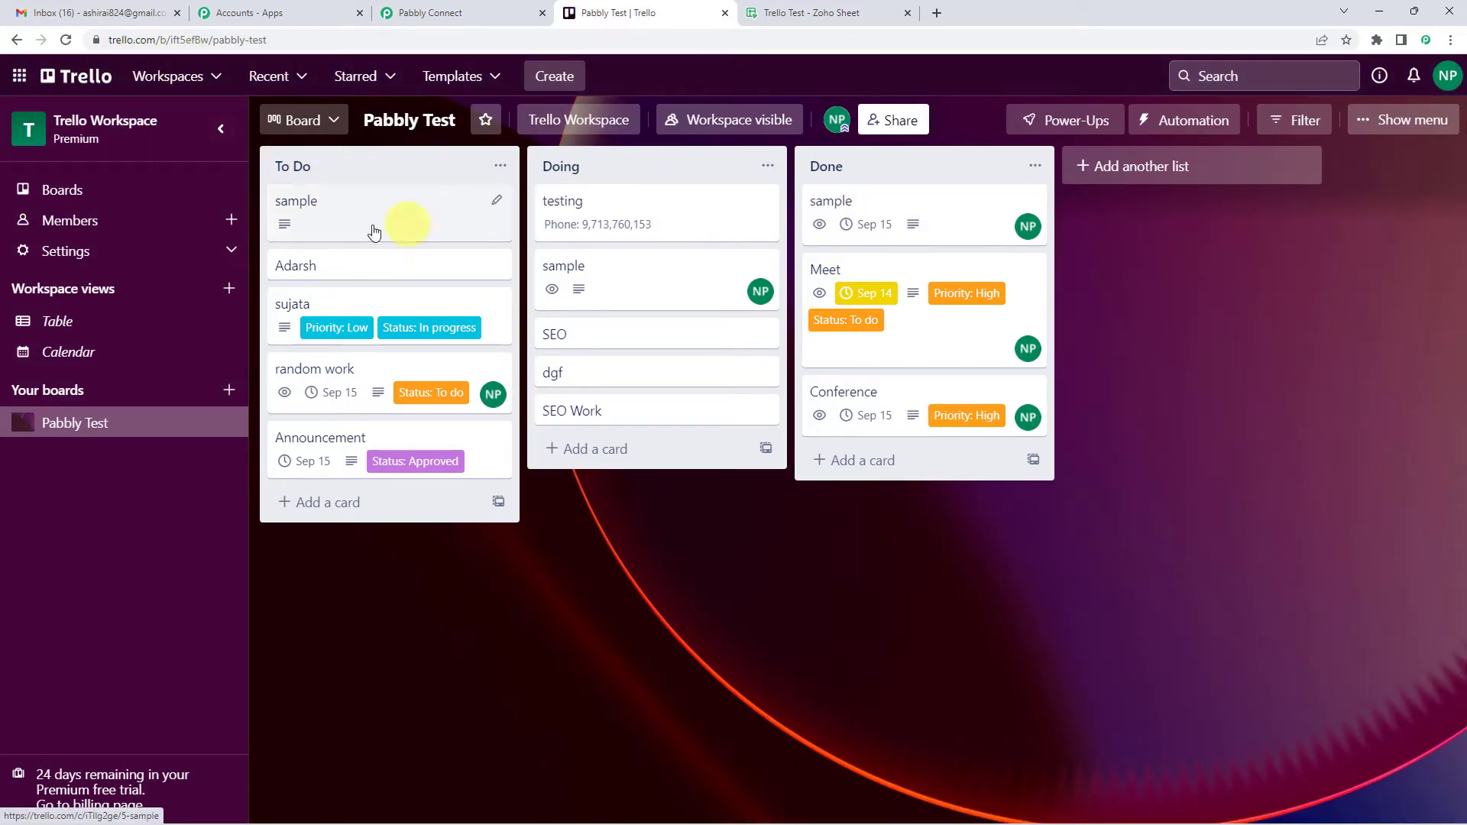
# Return to Pabbly Connect and set the Trello trigger's list to To Do.
pyautogui.click(475, 9)
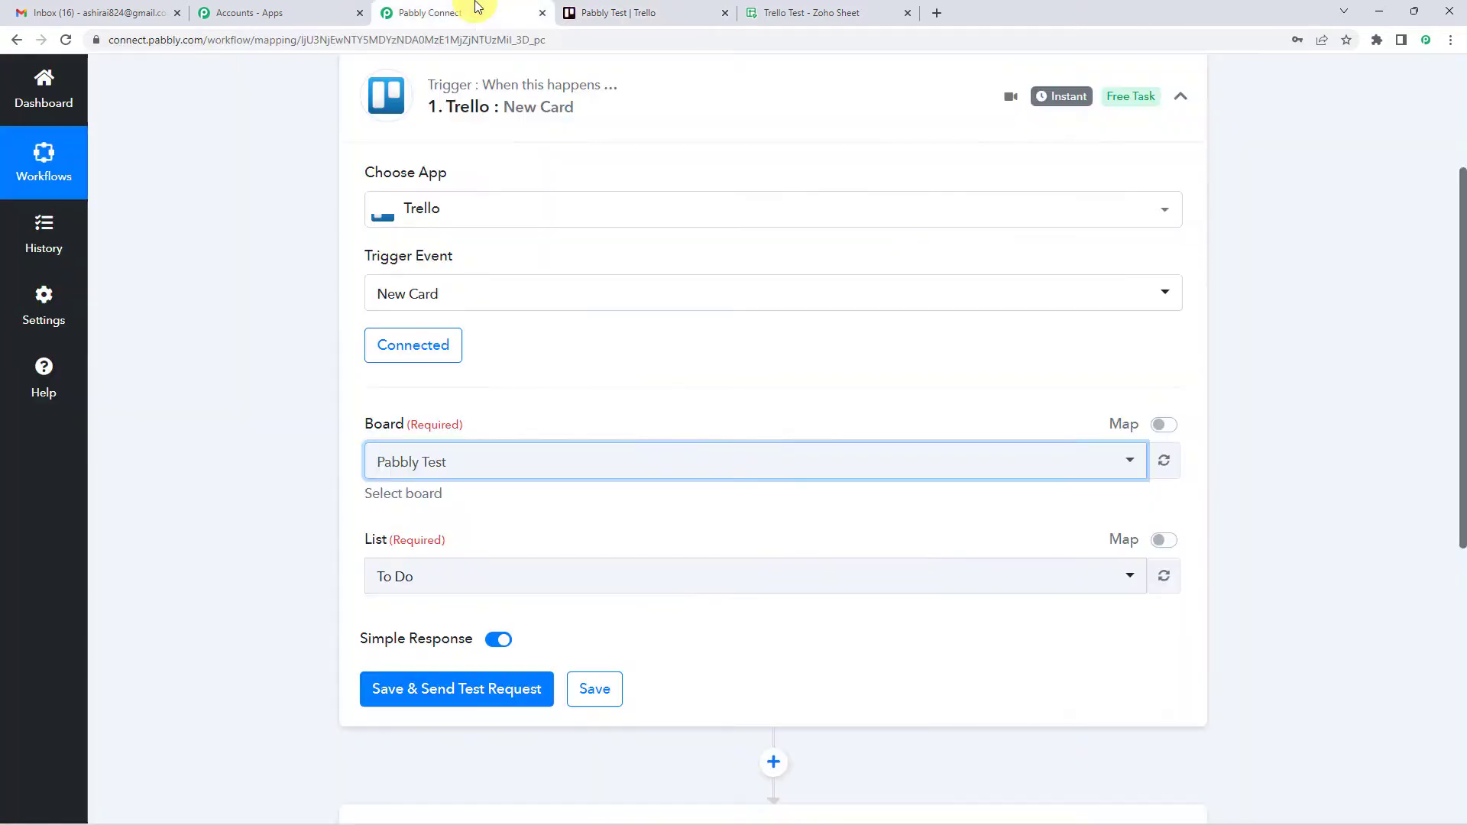
pyautogui.scroll(-1, 459, 543)
pyautogui.click(442, 501)
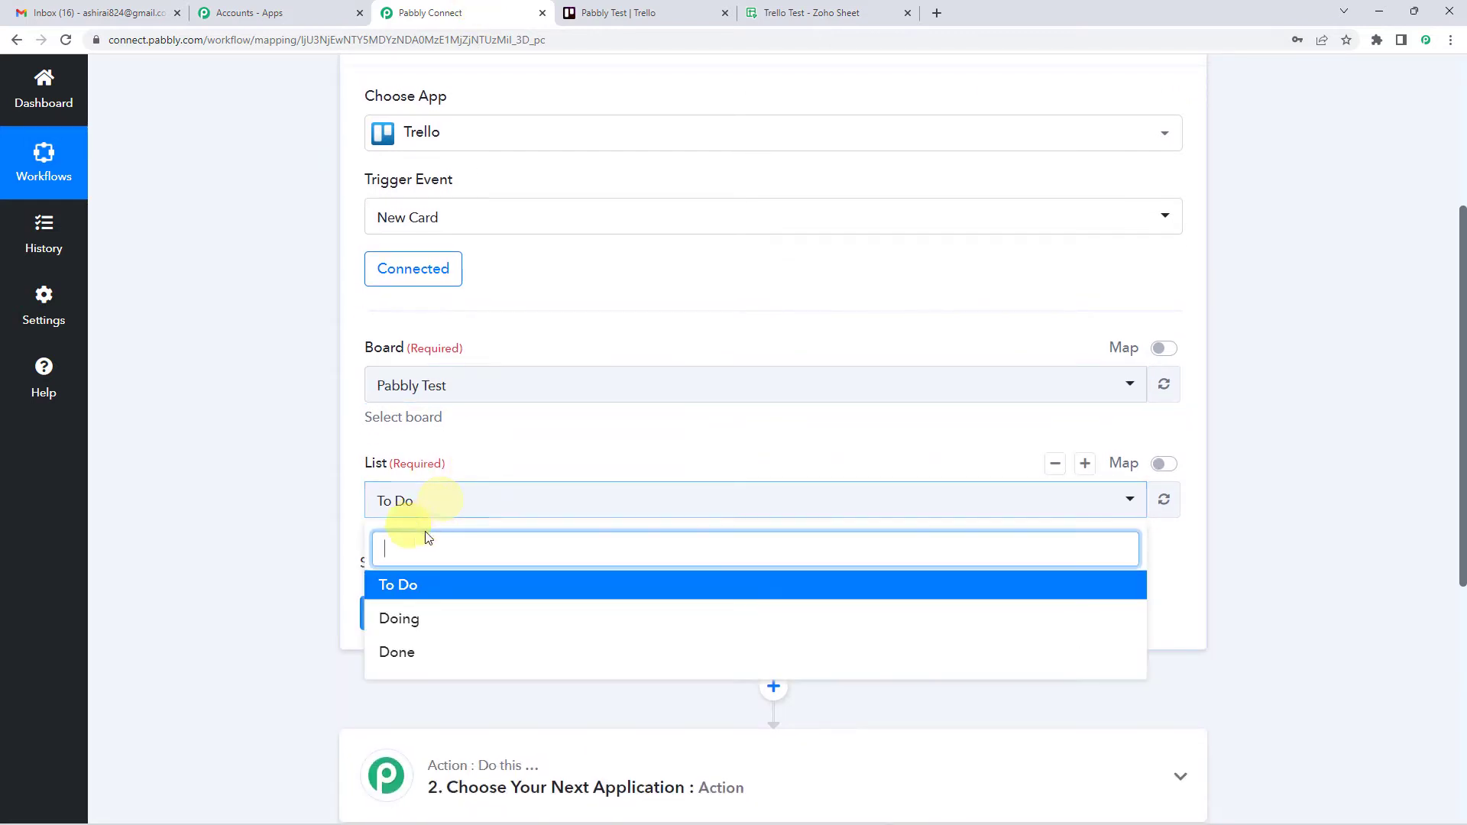
pyautogui.click(413, 589)
# Check the To Do list on the Trello board, and save the trigger in Pabbly Connect with a test request.
pyautogui.click(618, 12)
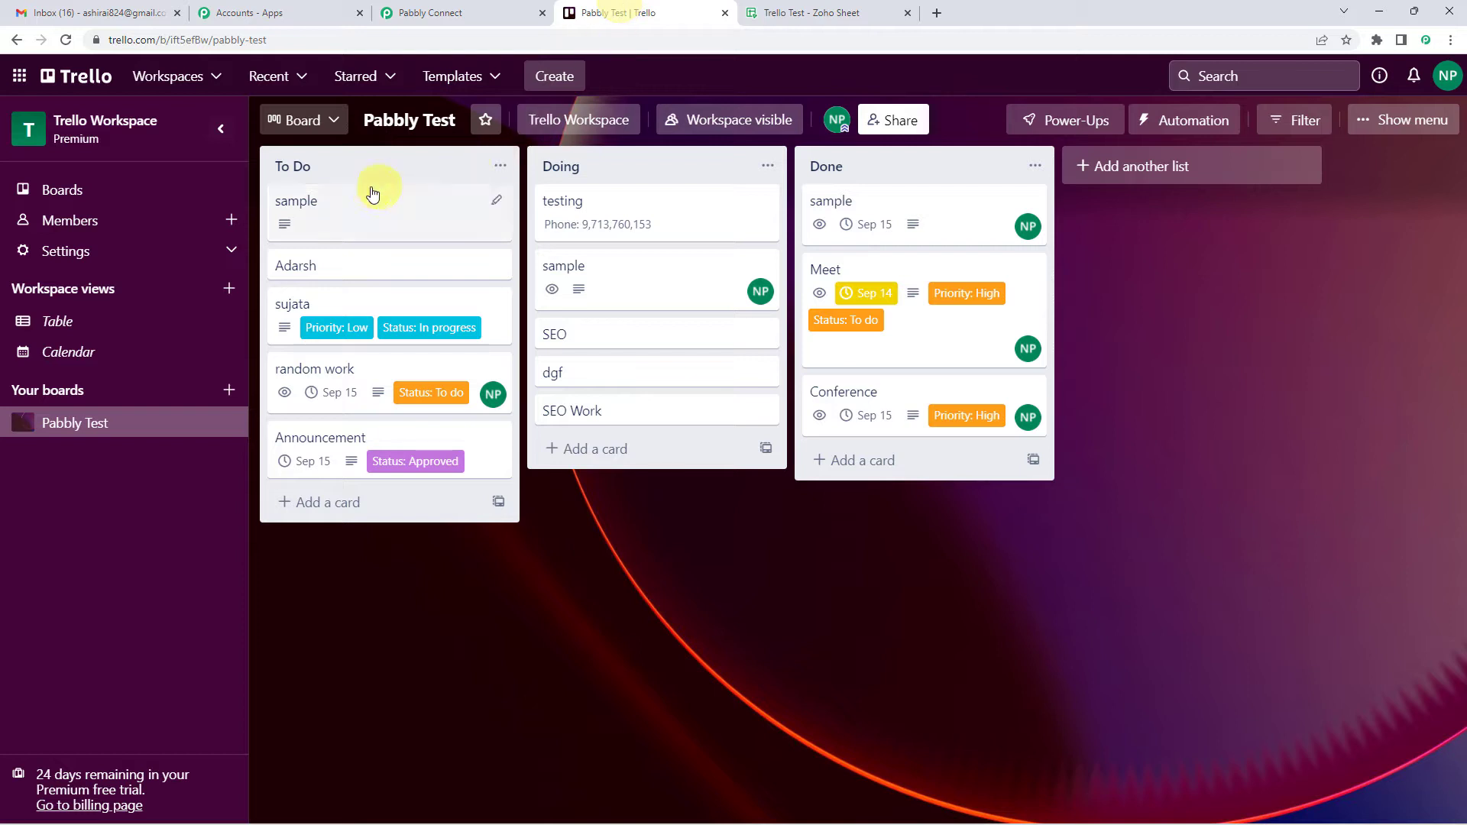
pyautogui.click(447, 9)
pyautogui.scroll(-2, 474, 382)
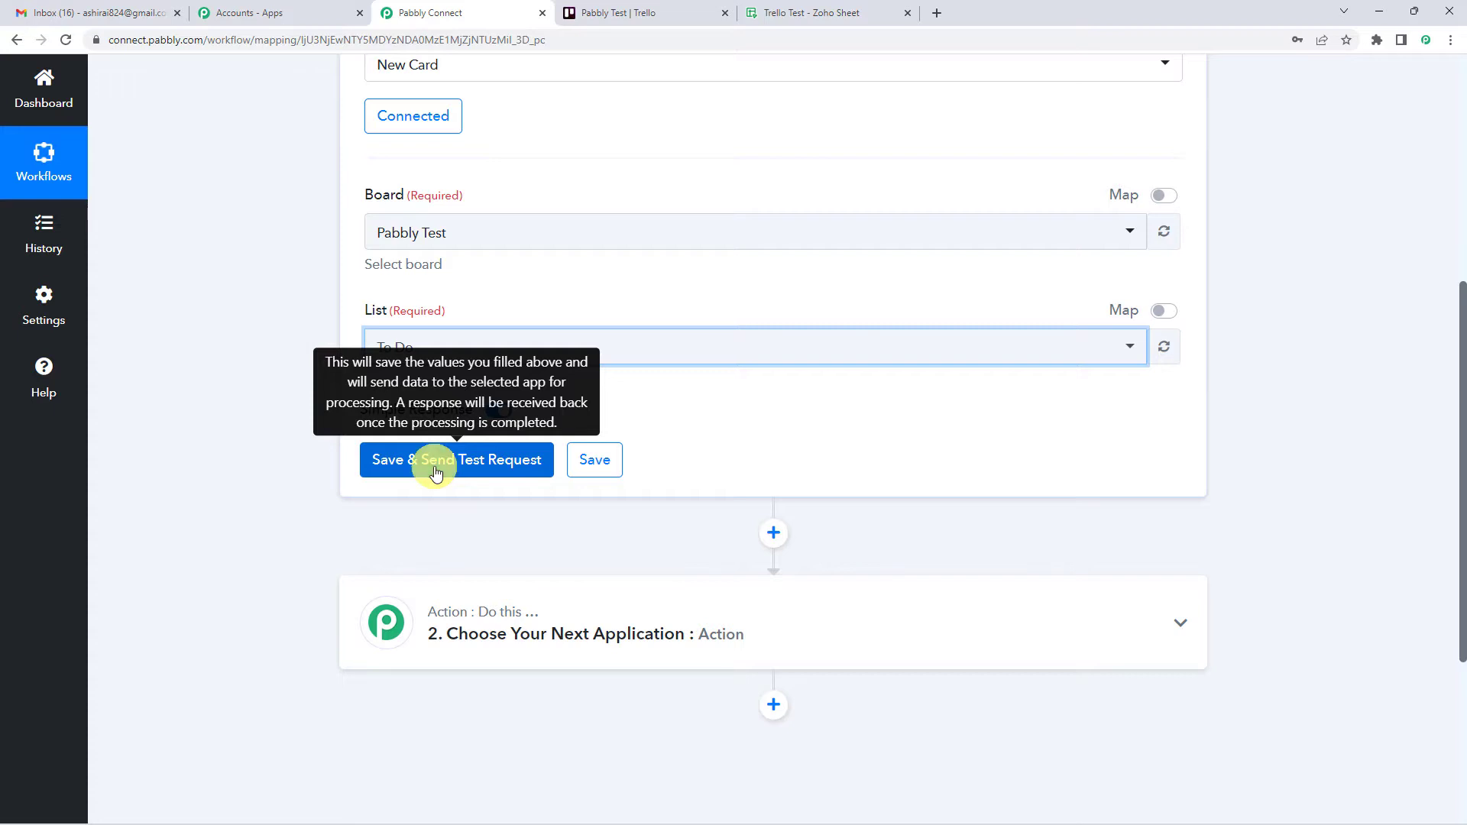
pyautogui.click(437, 474)
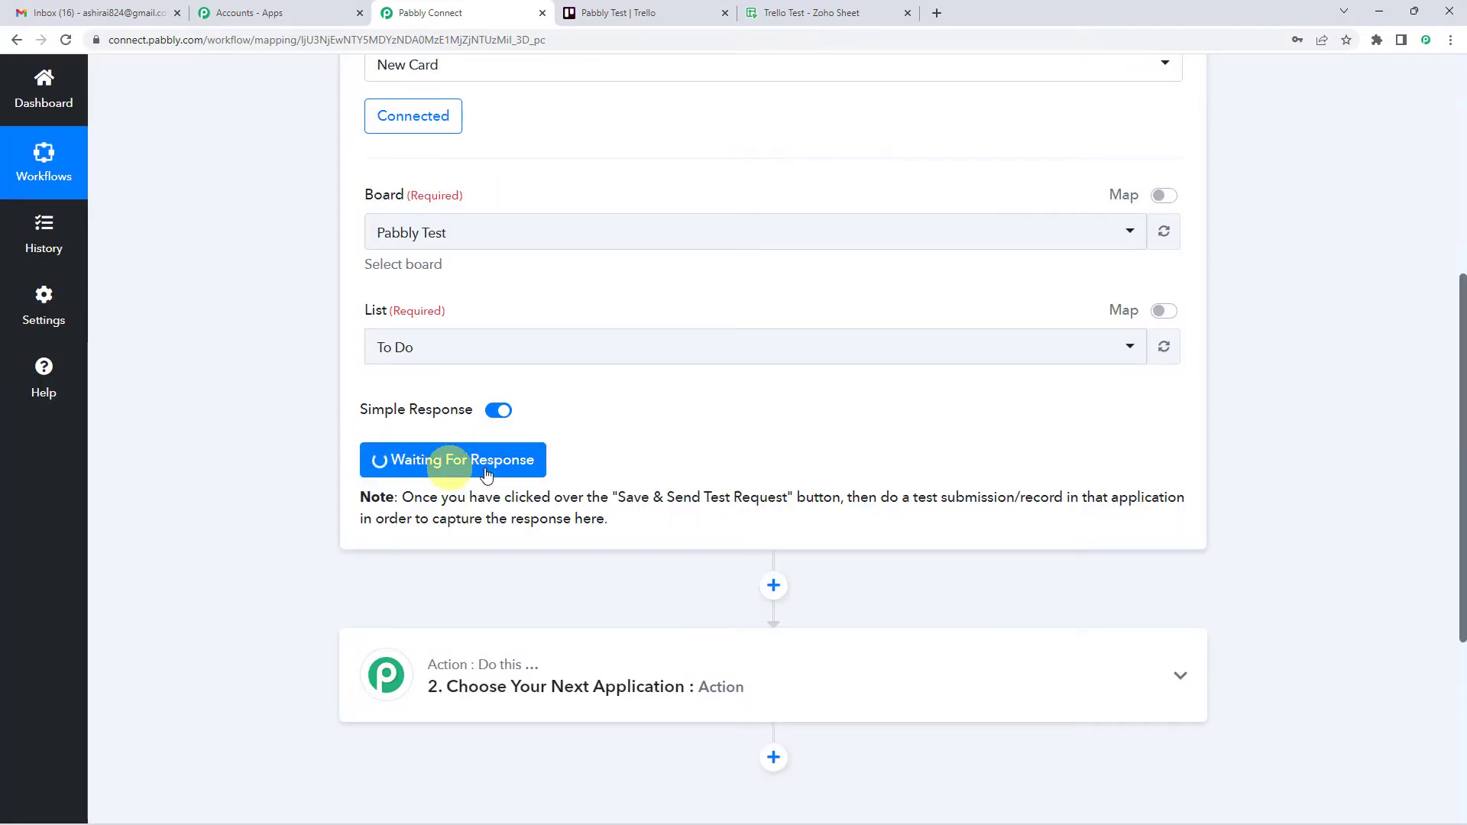
# Add a card titled Marketing strategy meet to the To Do list in Trello and look at its details.
pyautogui.click(619, 13)
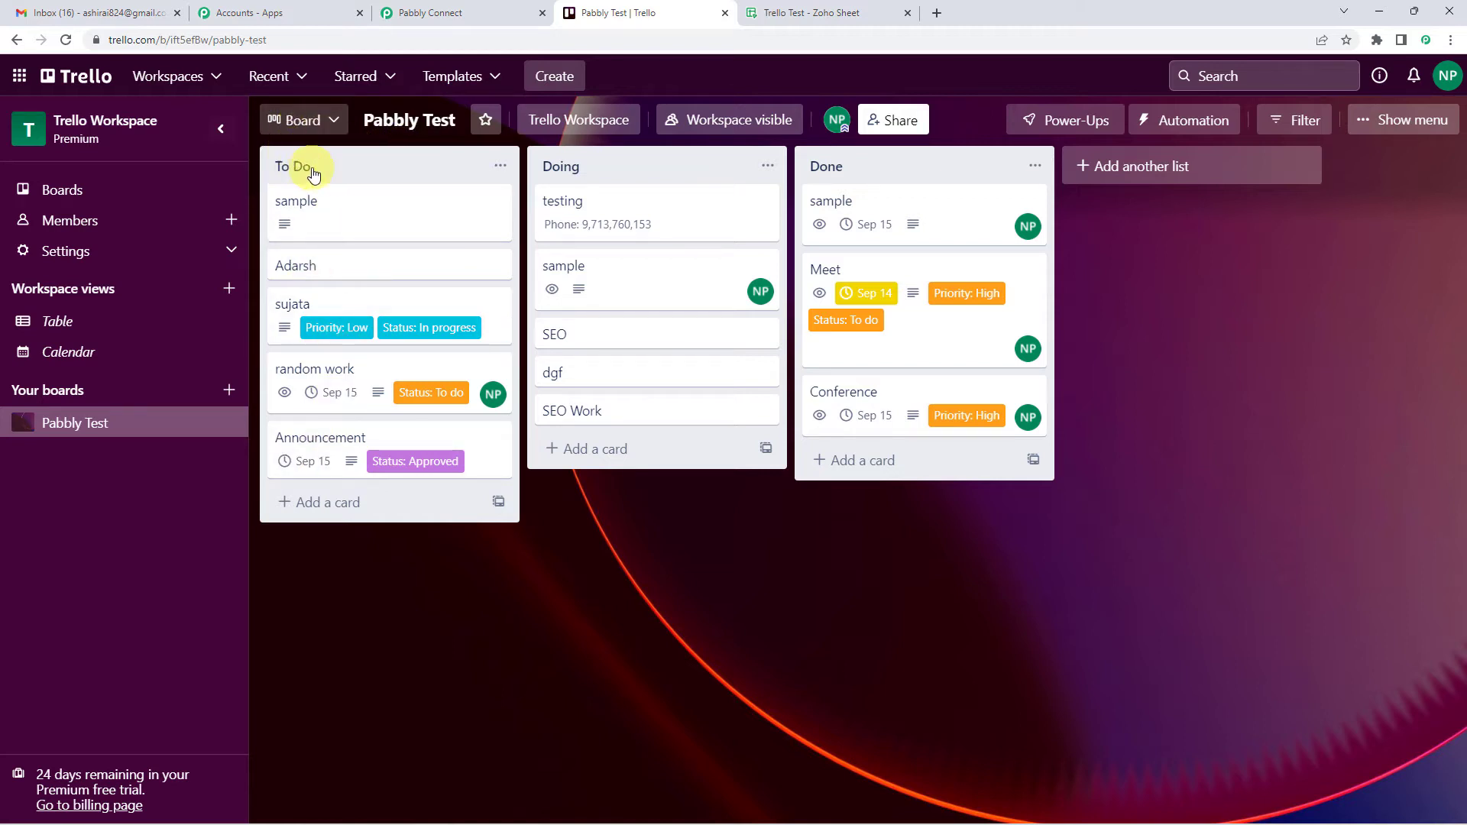
pyautogui.click(319, 504)
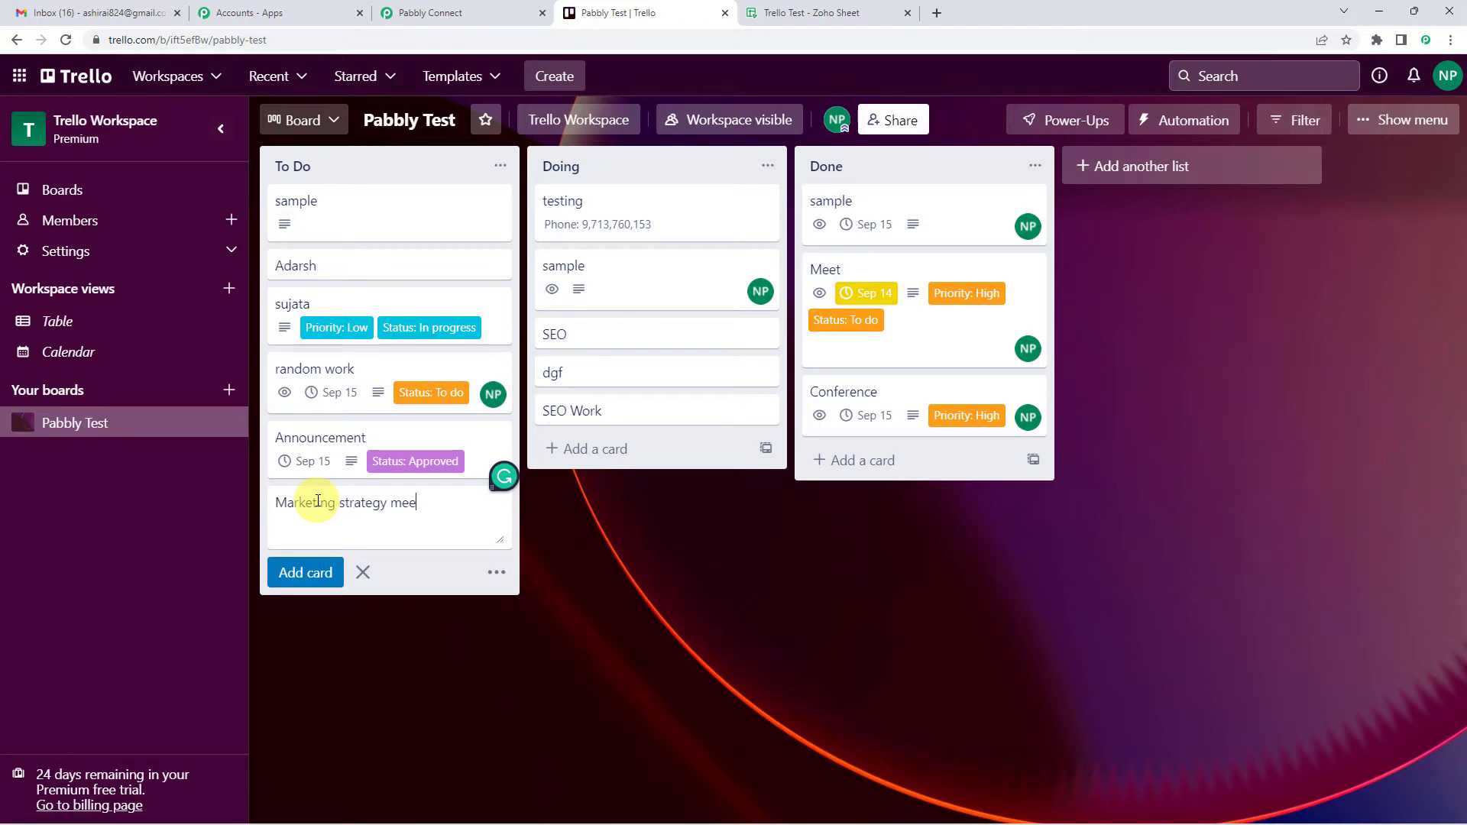
pyautogui.click(302, 573)
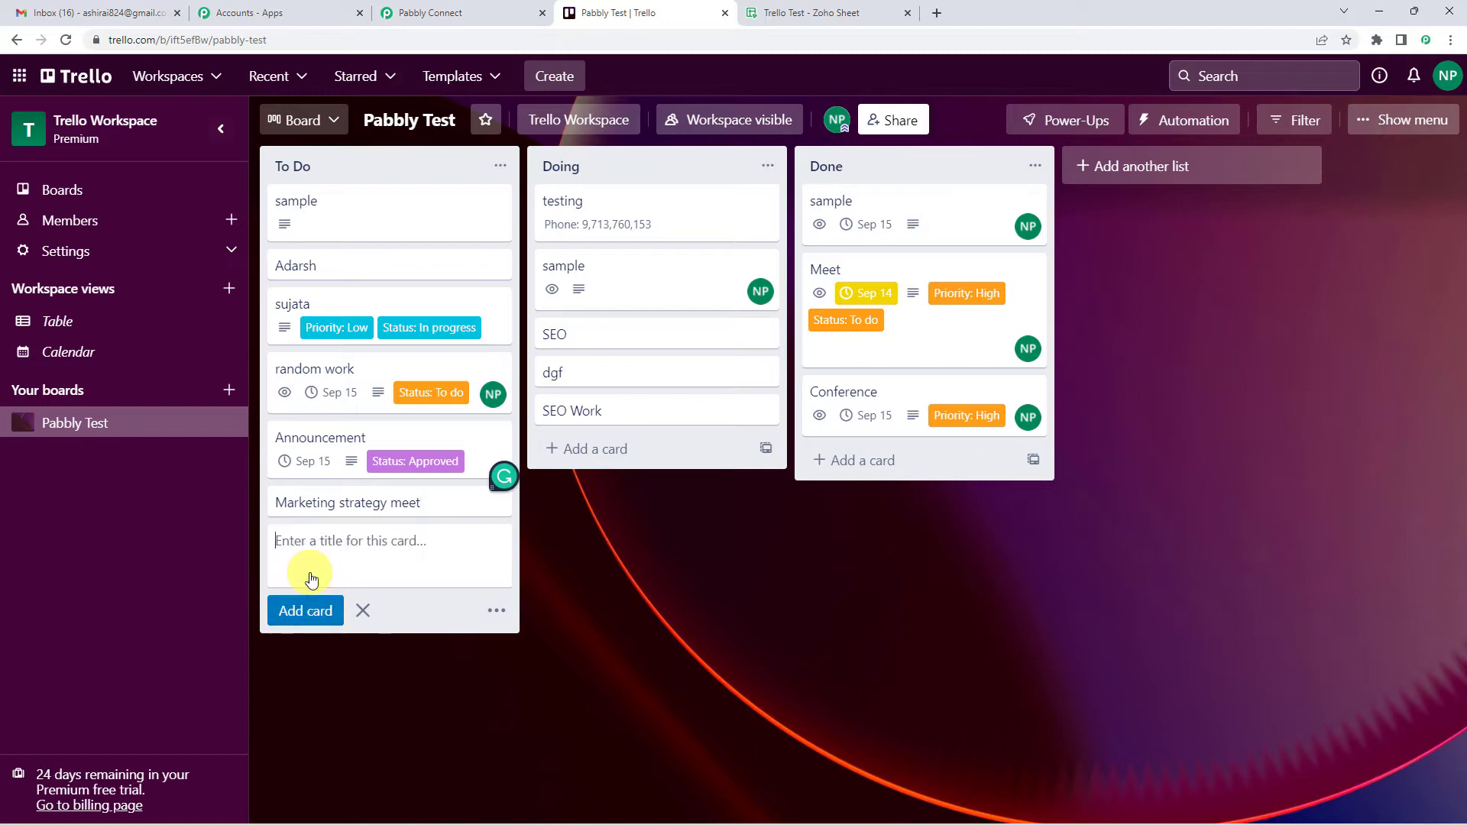
pyautogui.click(409, 501)
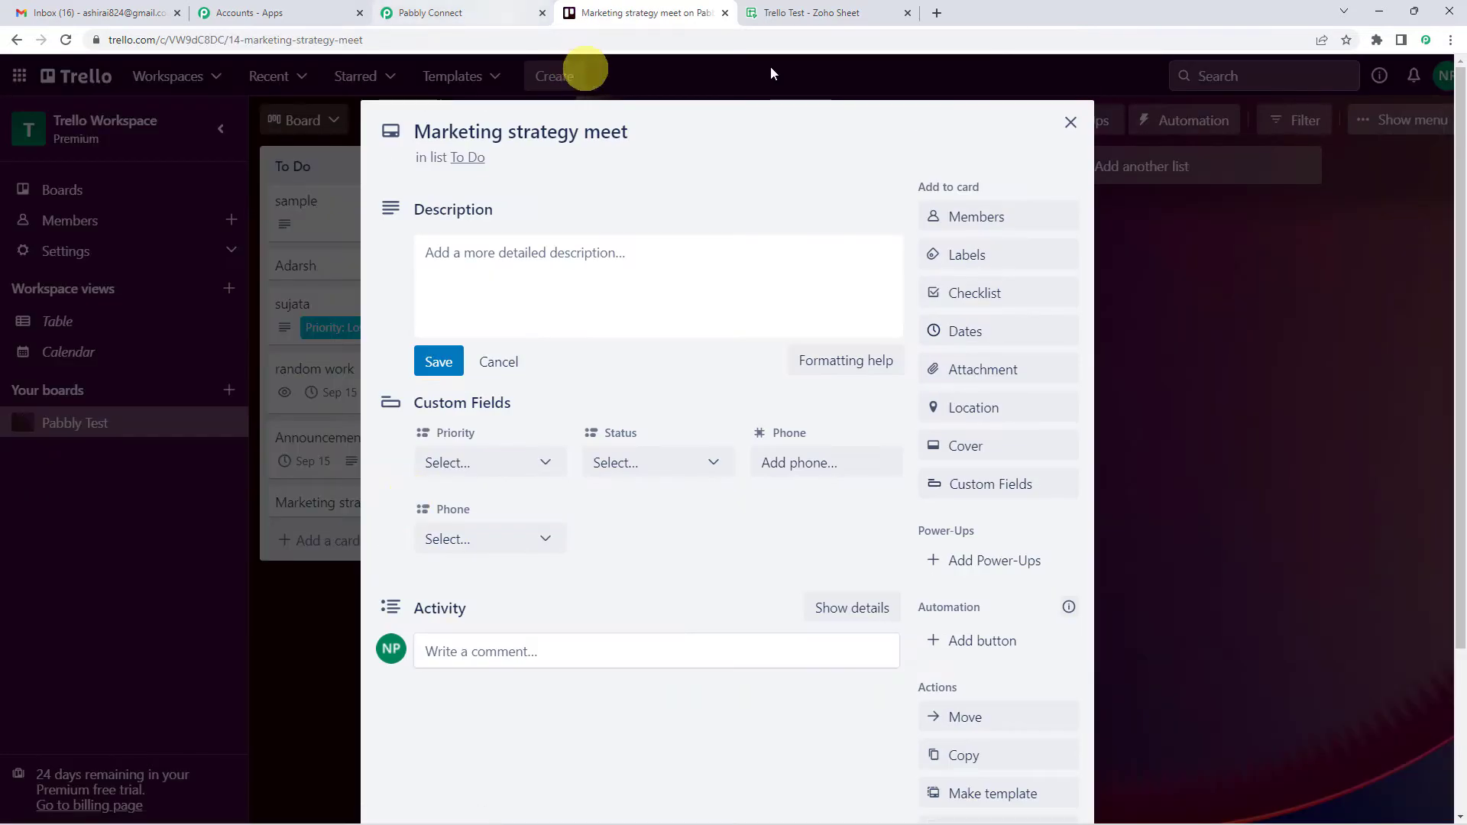
pyautogui.click(1070, 123)
# Examine the response captured in Pabbly Connect for the new card's title and list name.
pyautogui.click(502, 7)
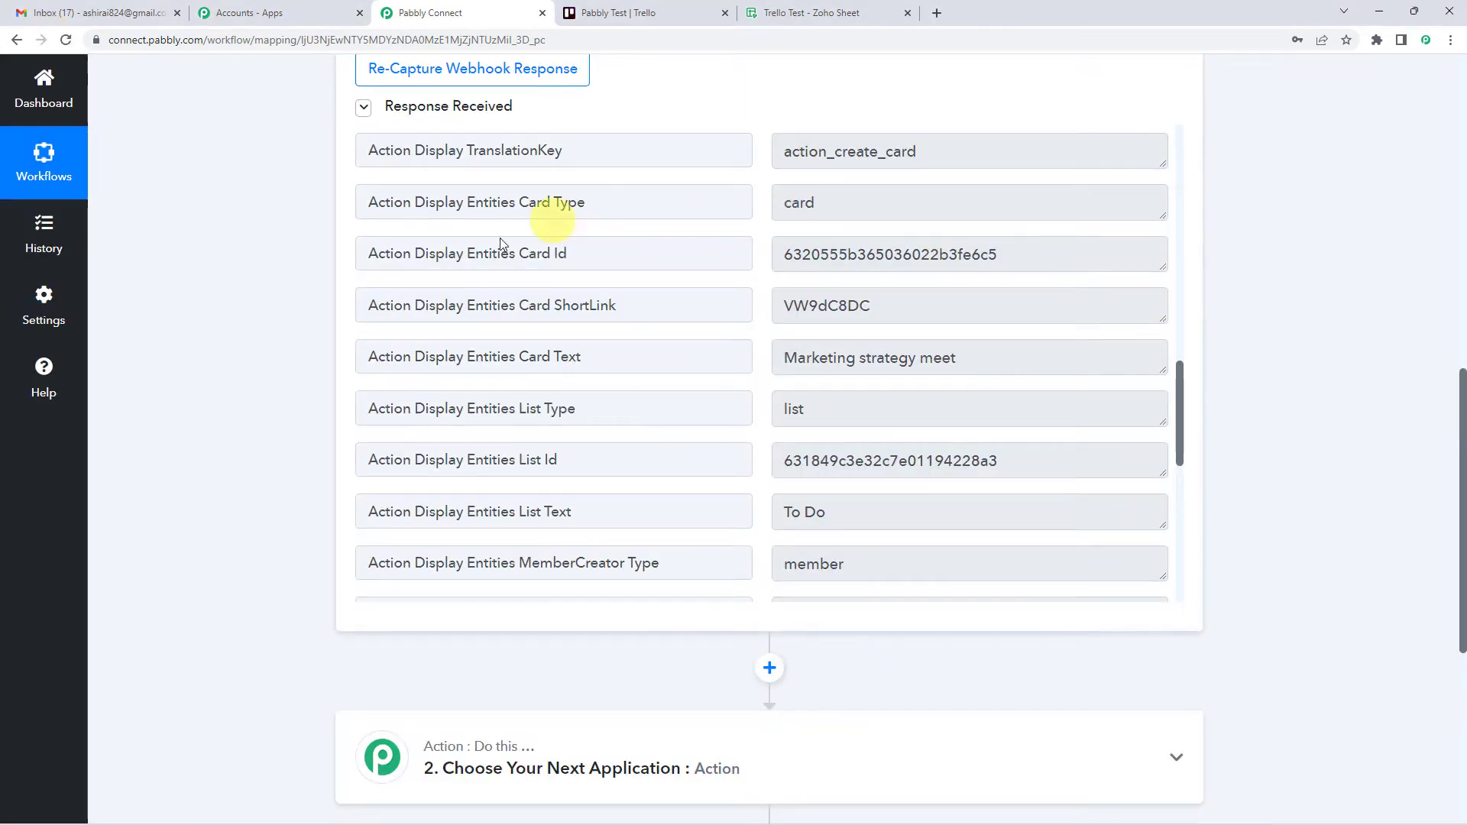
pyautogui.scroll(2, 249, 369)
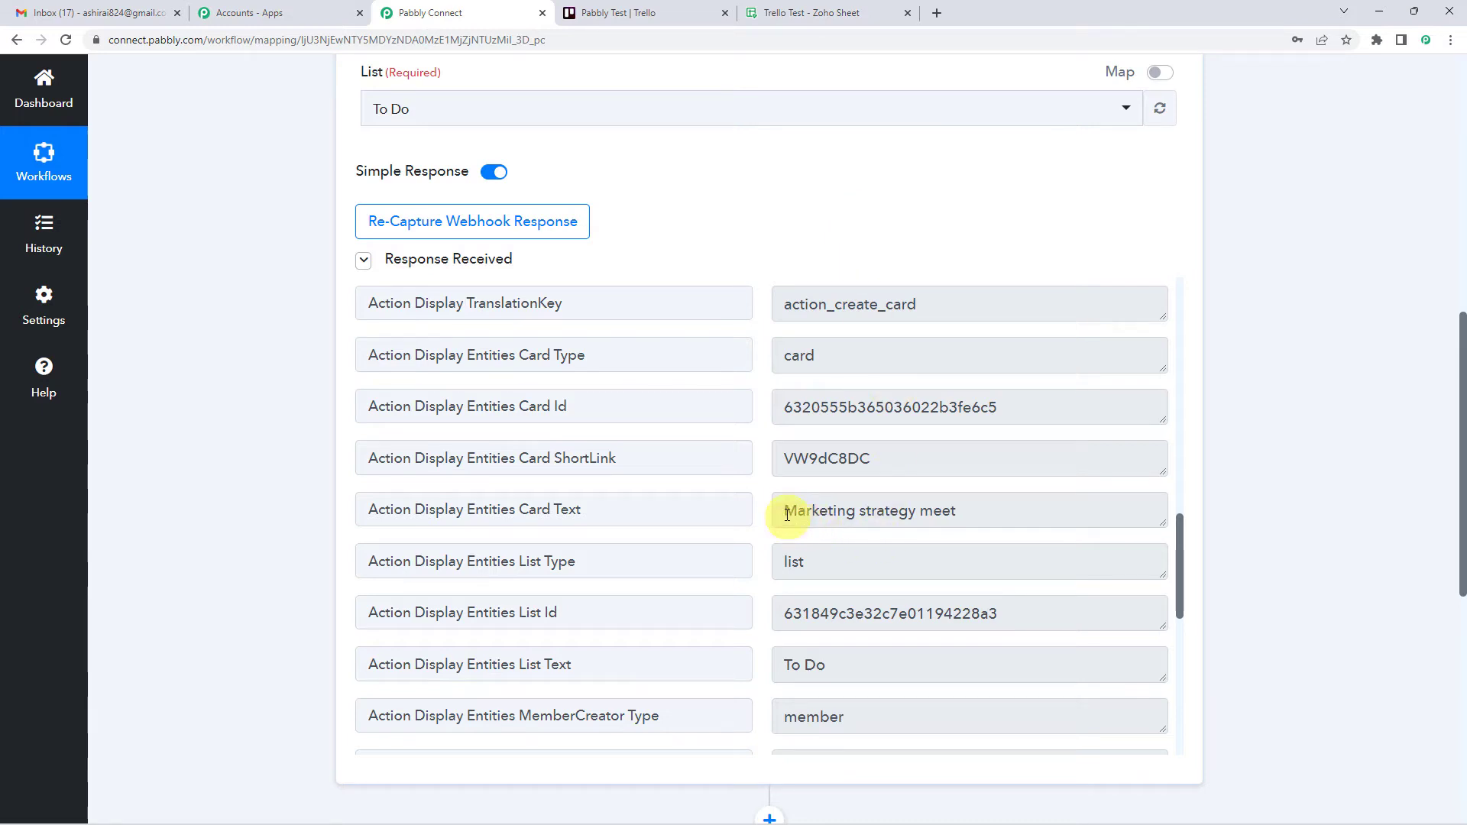
pyautogui.moveTo(787, 514); pyautogui.dragTo(967, 513)
pyautogui.click(892, 175)
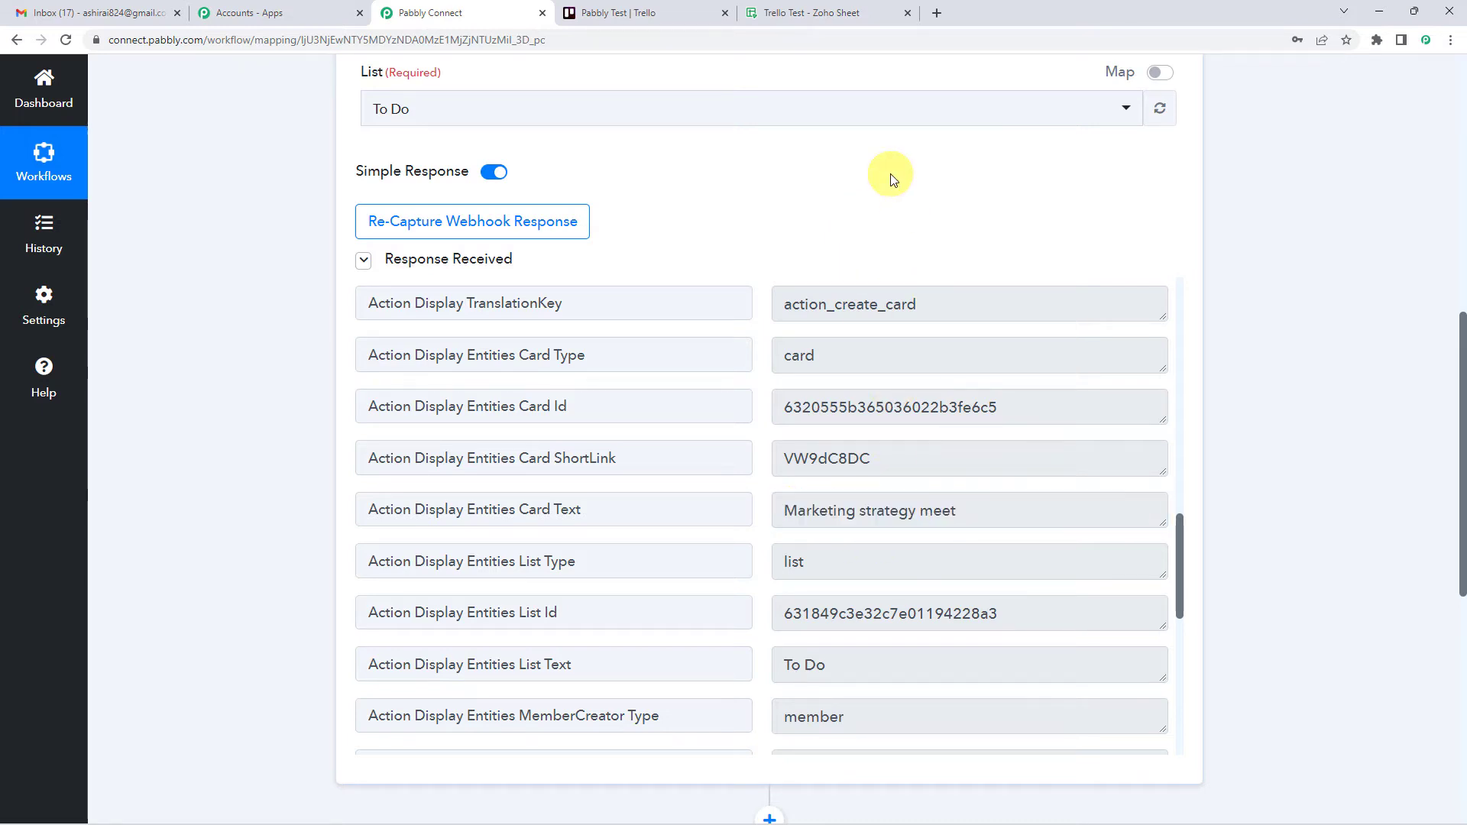
pyautogui.scroll(-2, 688, 244)
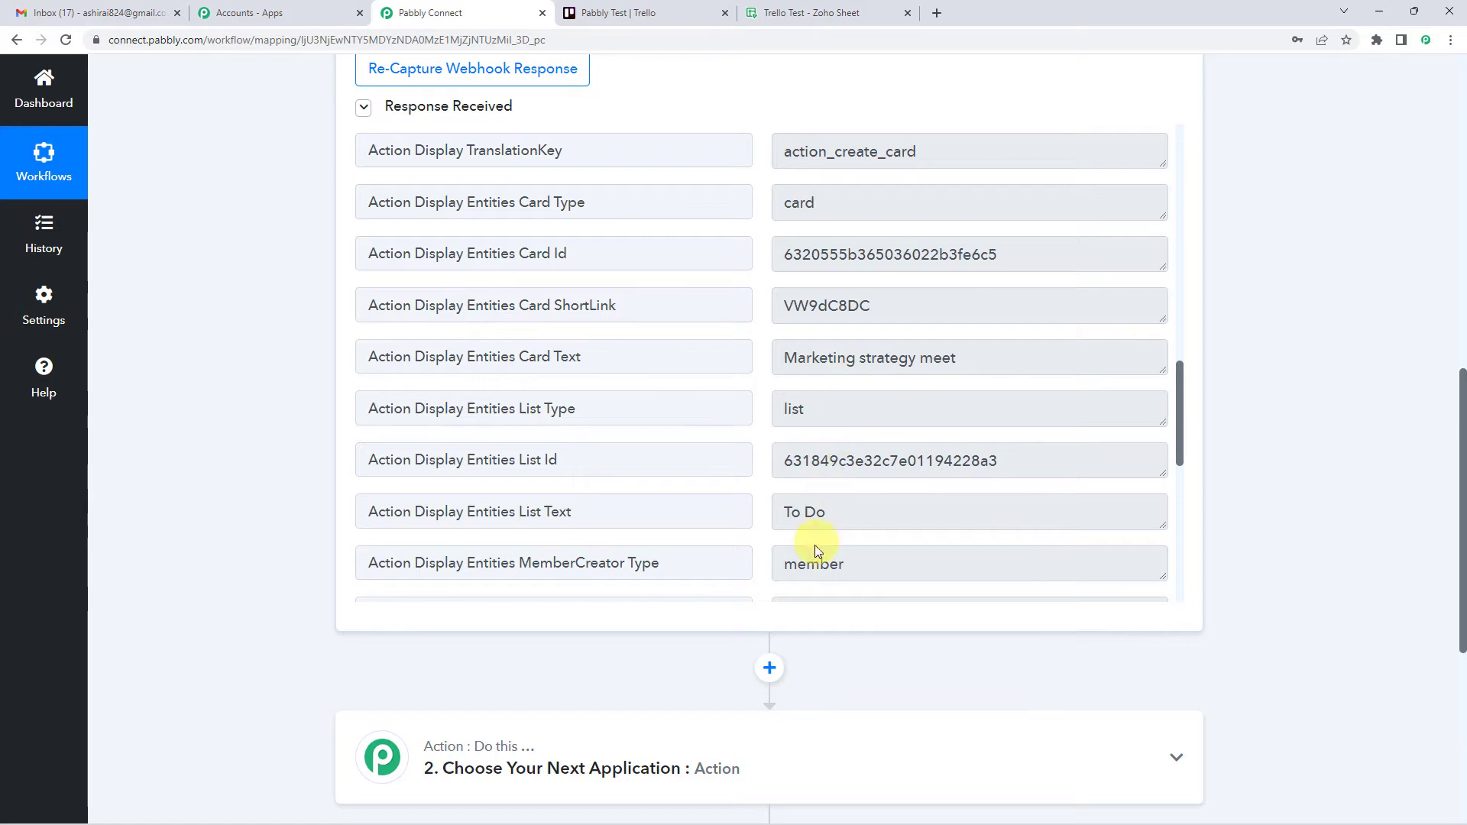
pyautogui.moveTo(775, 512); pyautogui.dragTo(807, 512)
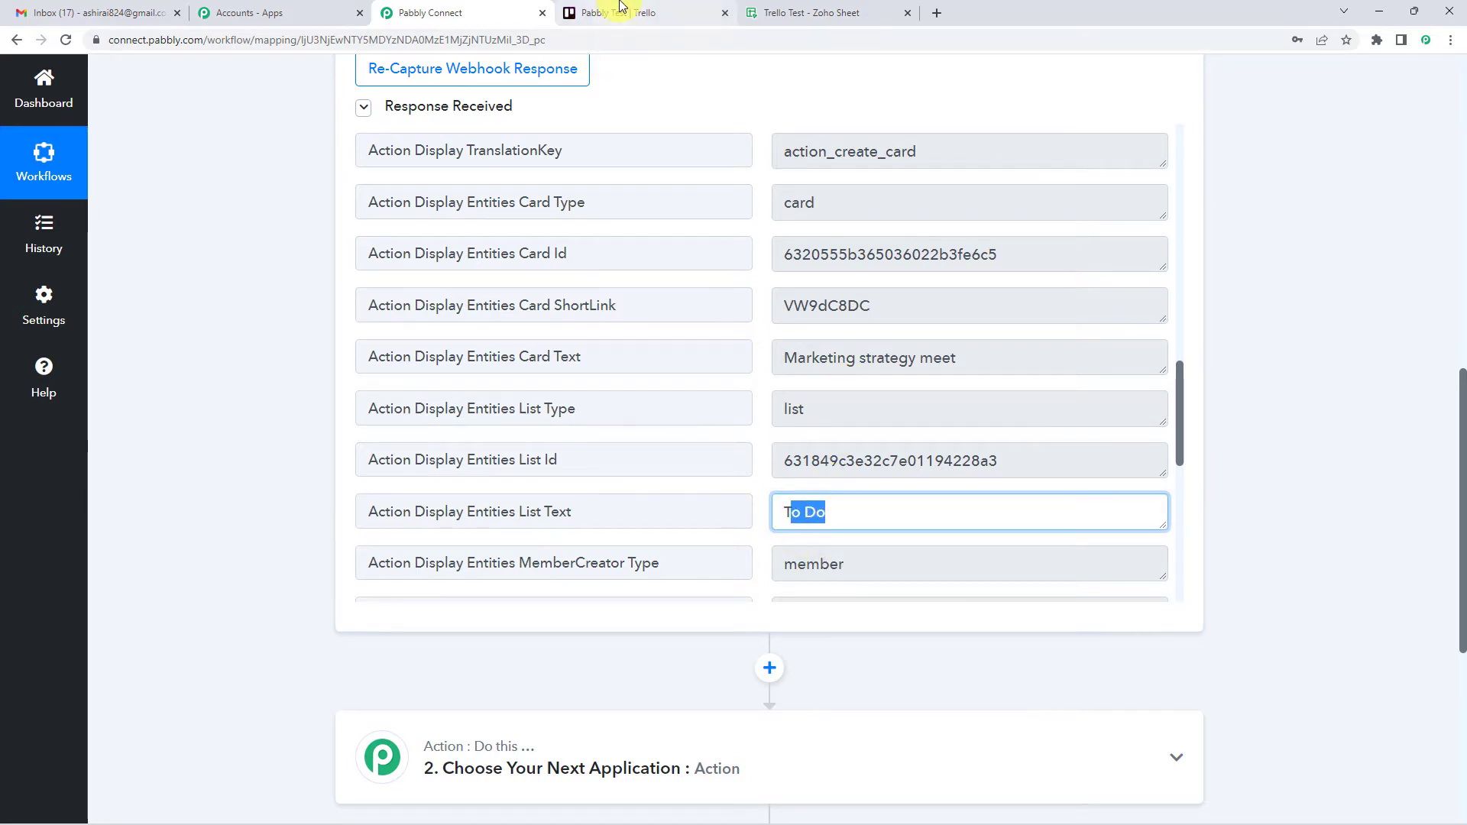
# Compare the captured trigger response with the new card on the Trello board.
pyautogui.click(607, 12)
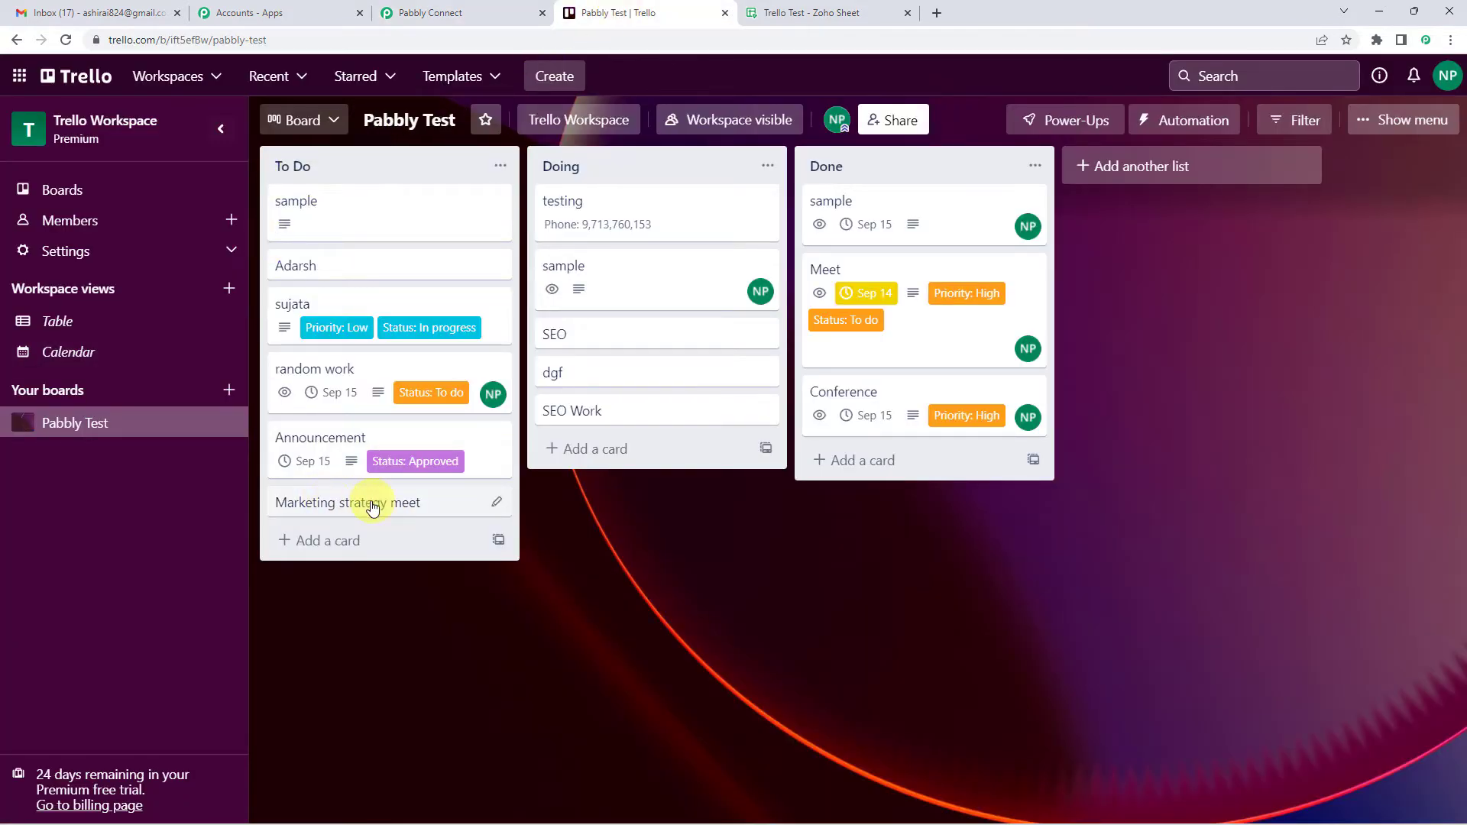
pyautogui.click(442, 15)
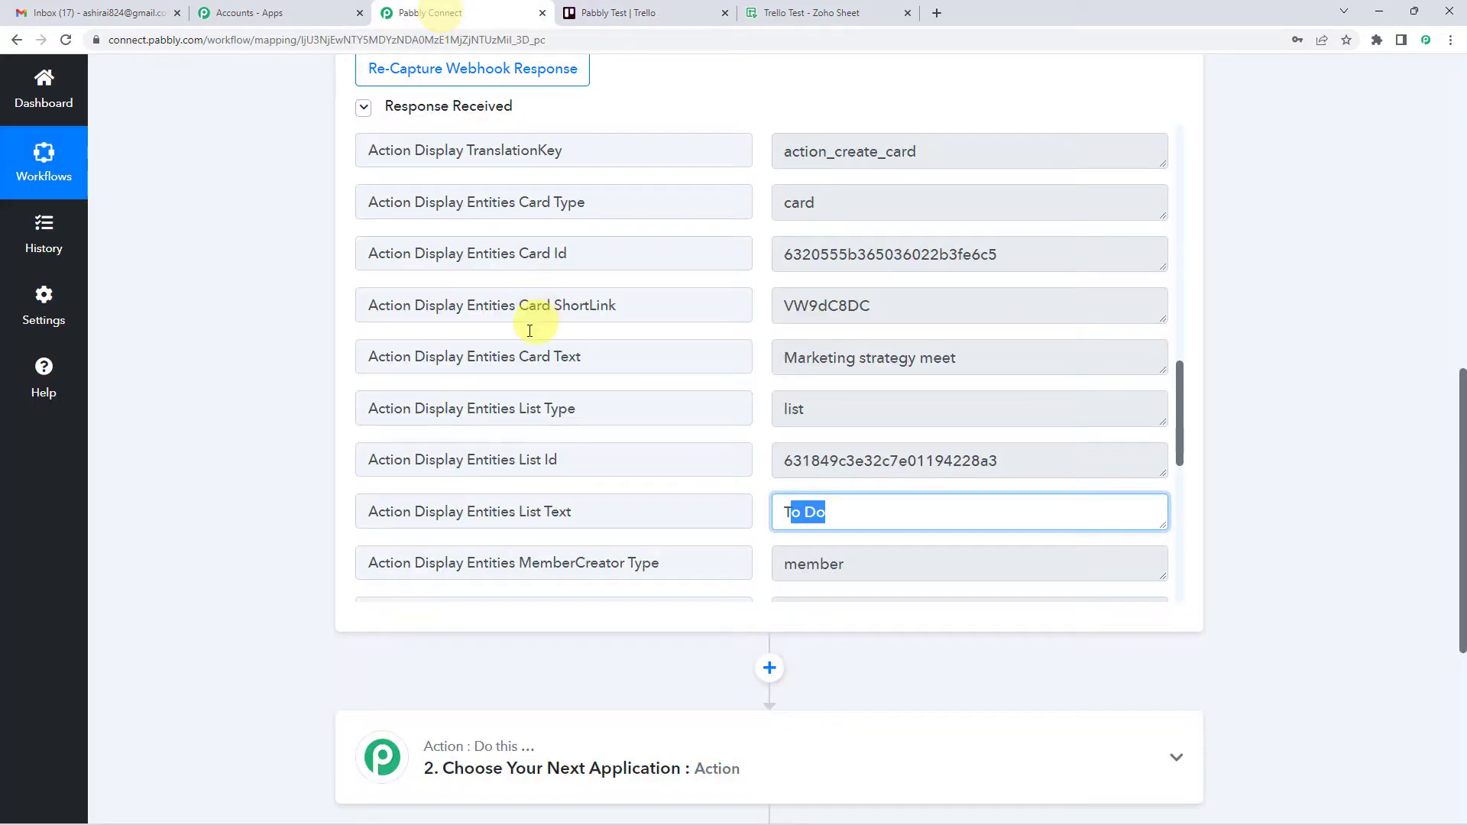
pyautogui.scroll(2, 287, 425)
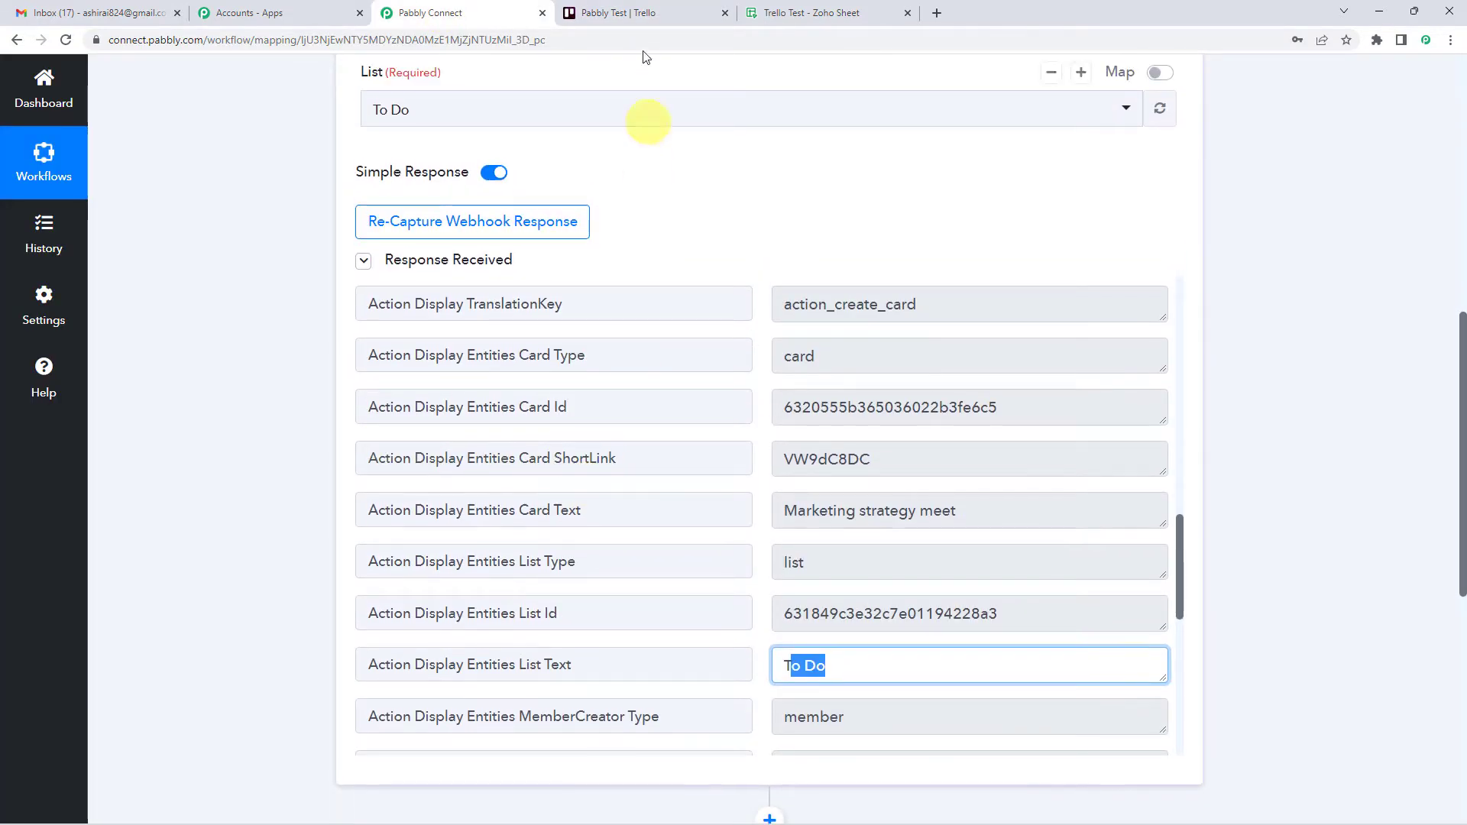
pyautogui.click(620, 13)
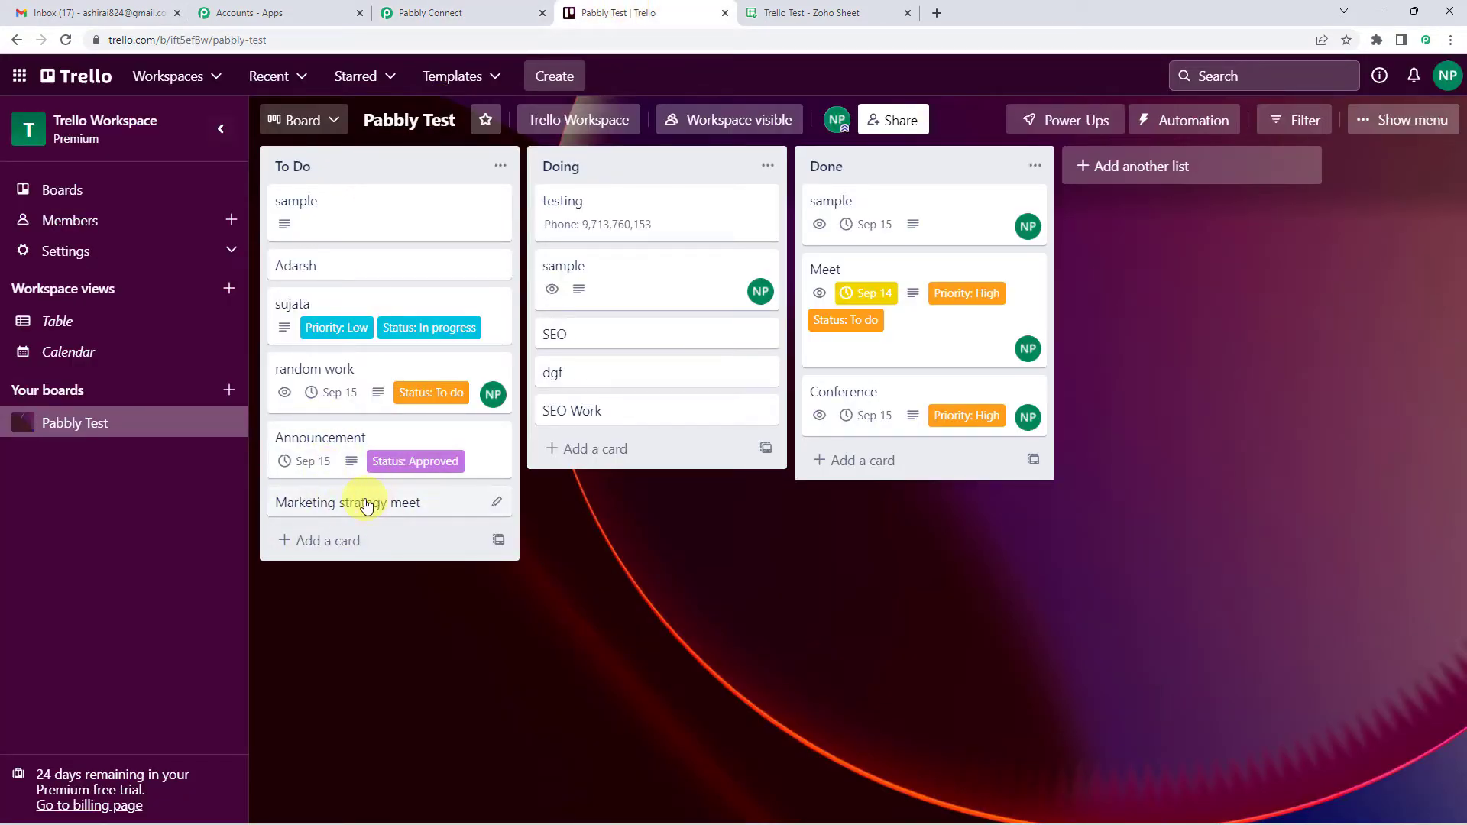
pyautogui.click(432, 13)
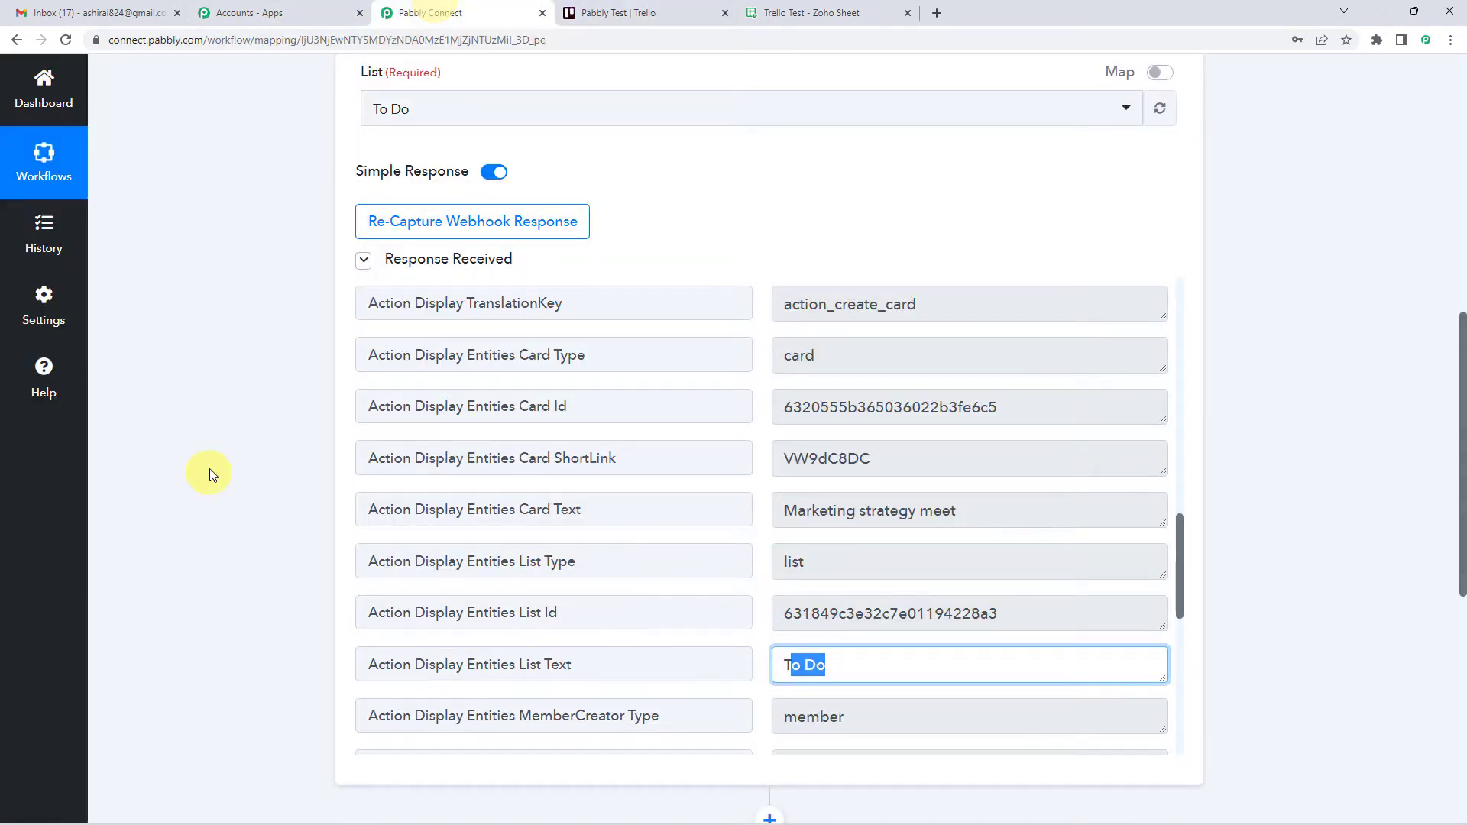
pyautogui.scroll(4, 252, 458)
pyautogui.scroll(-8, 303, 452)
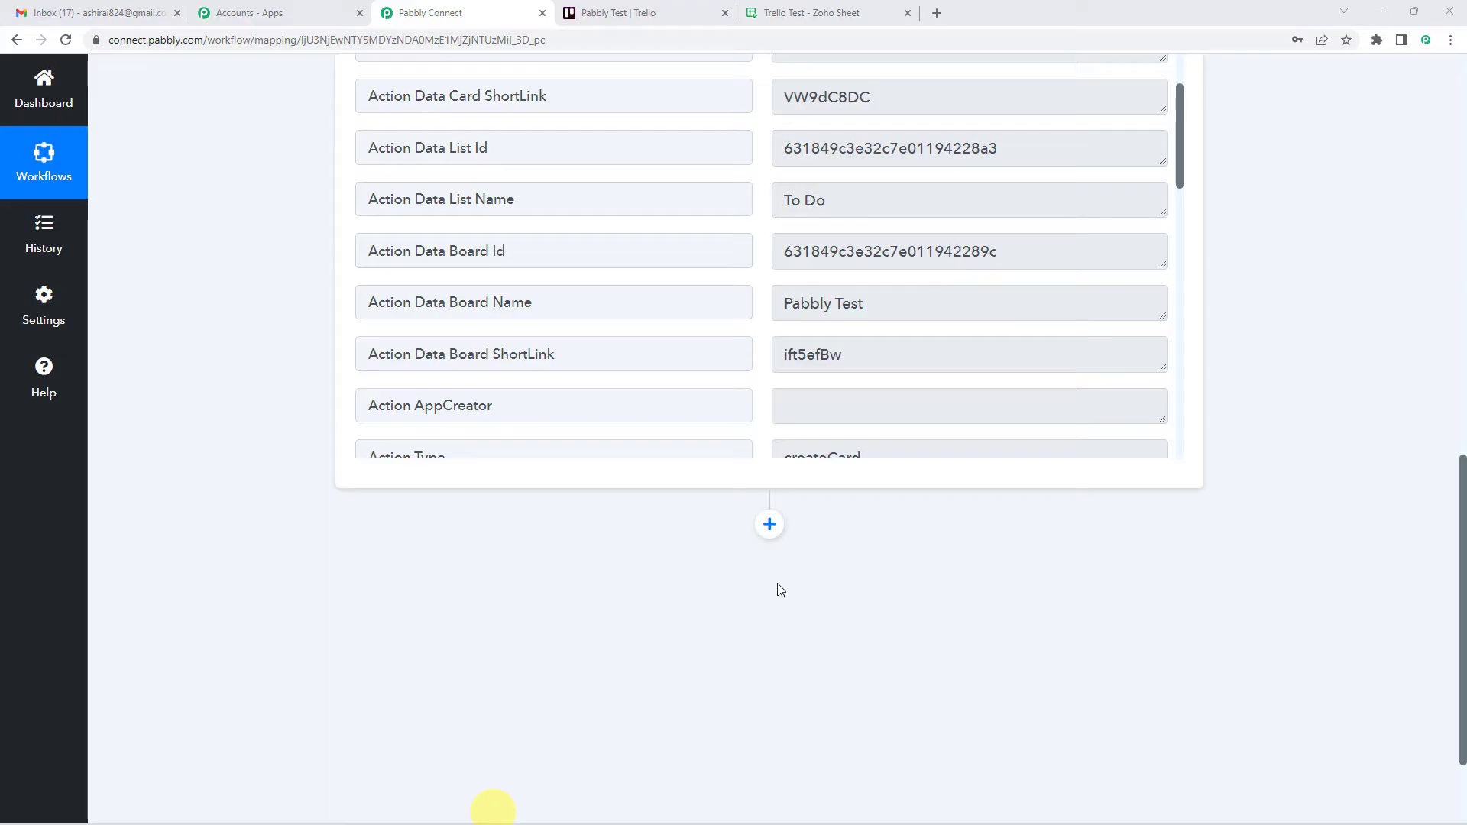
# Open the Marketing strategy meet card in Trello and review its due date and description.
pyautogui.click(631, 15)
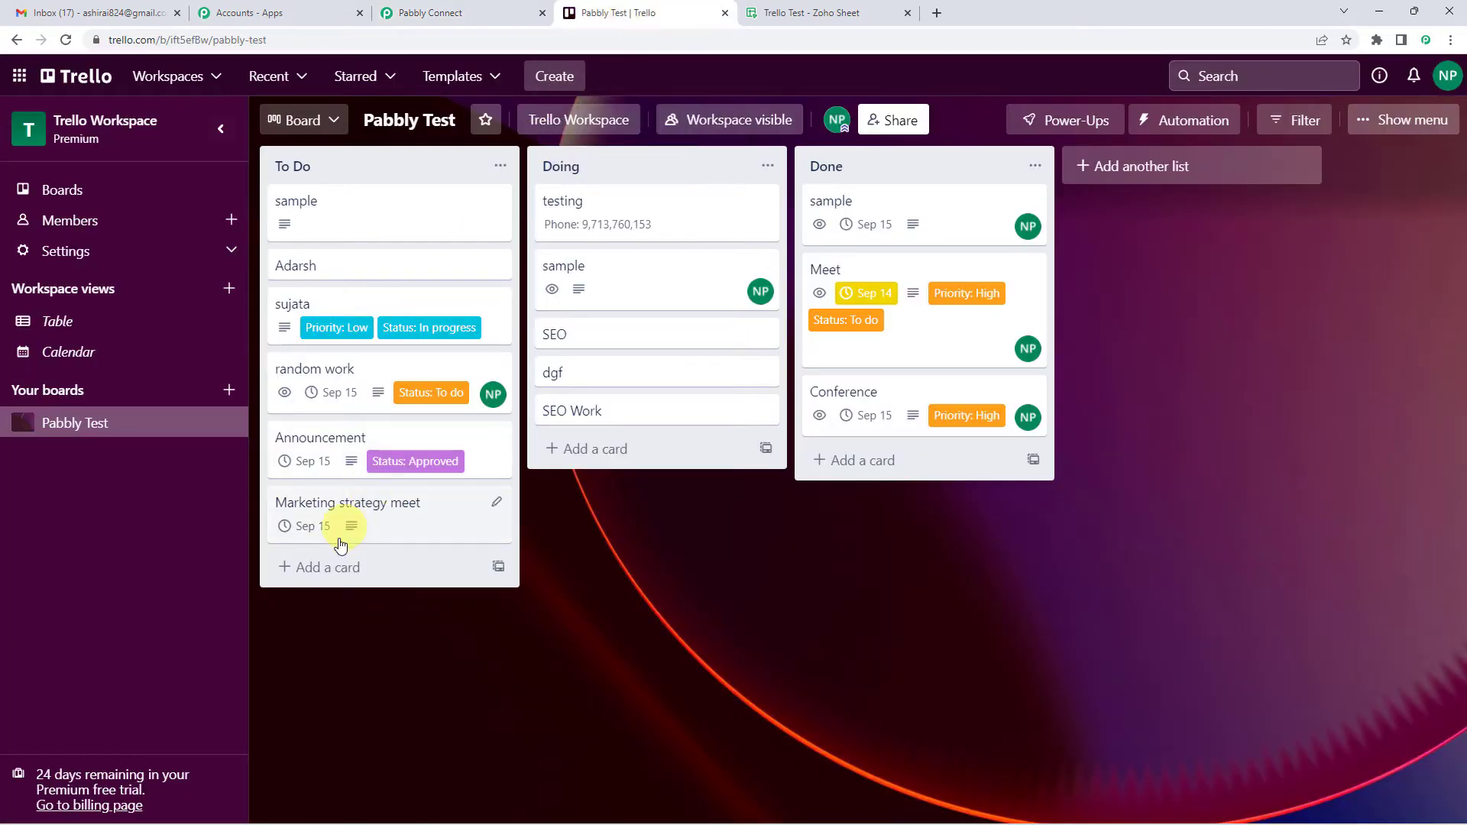
pyautogui.click(373, 506)
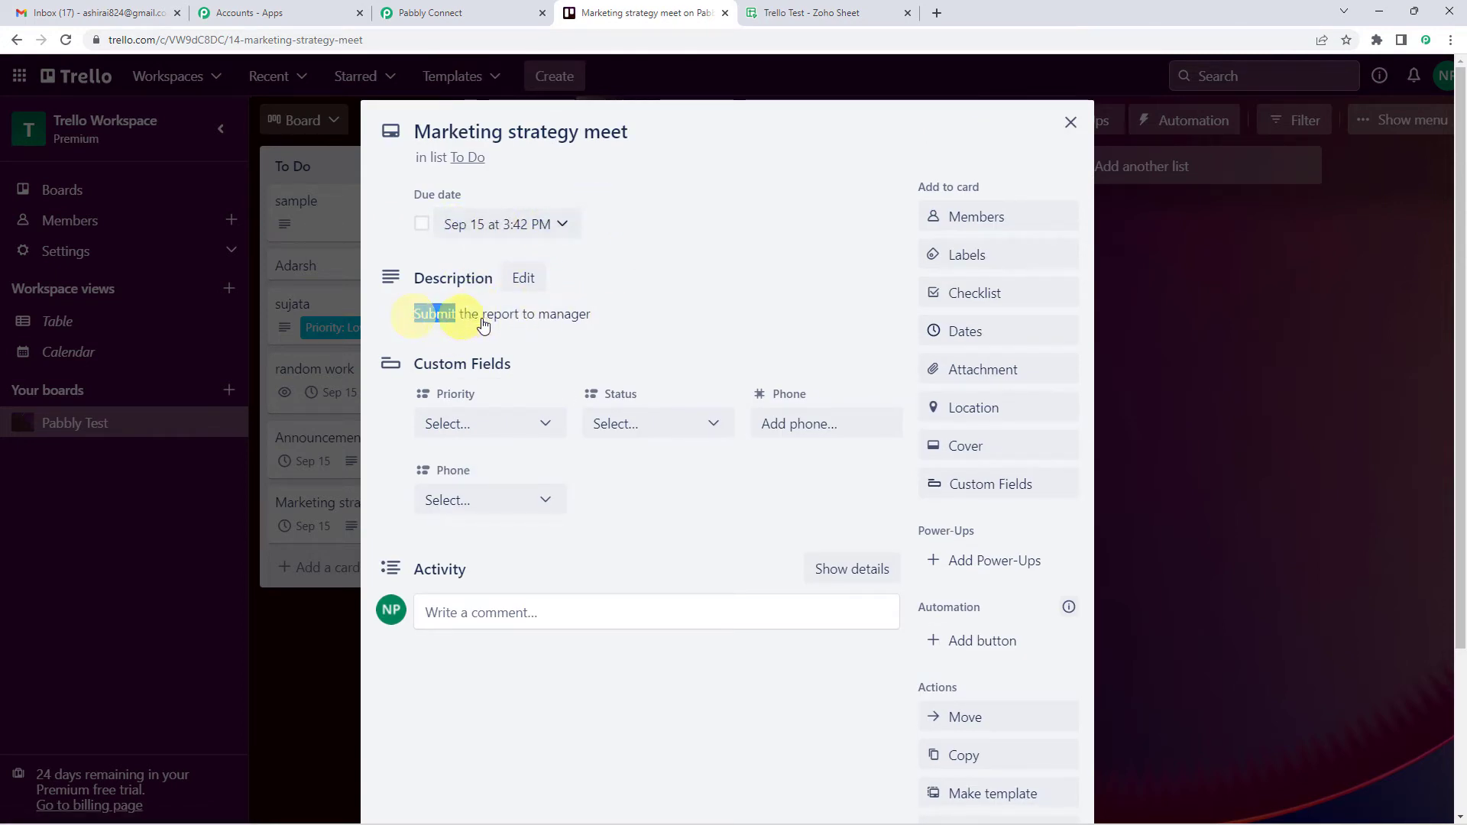
pyautogui.moveTo(483, 325); pyautogui.dragTo(598, 325)
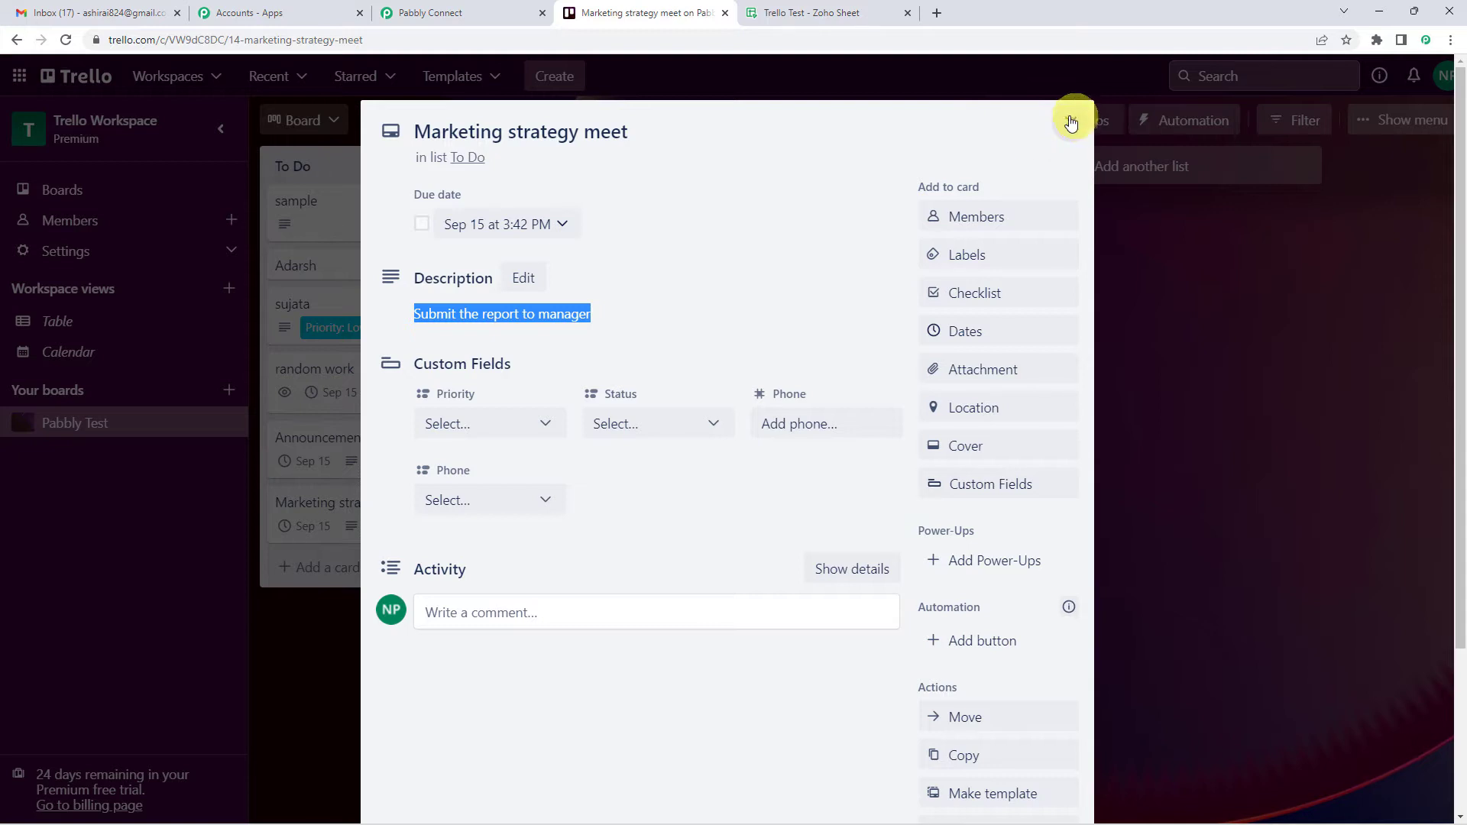
# Add an action step after the Trello trigger in Pabbly Connect, using the Delay app.
pyautogui.click(519, 8)
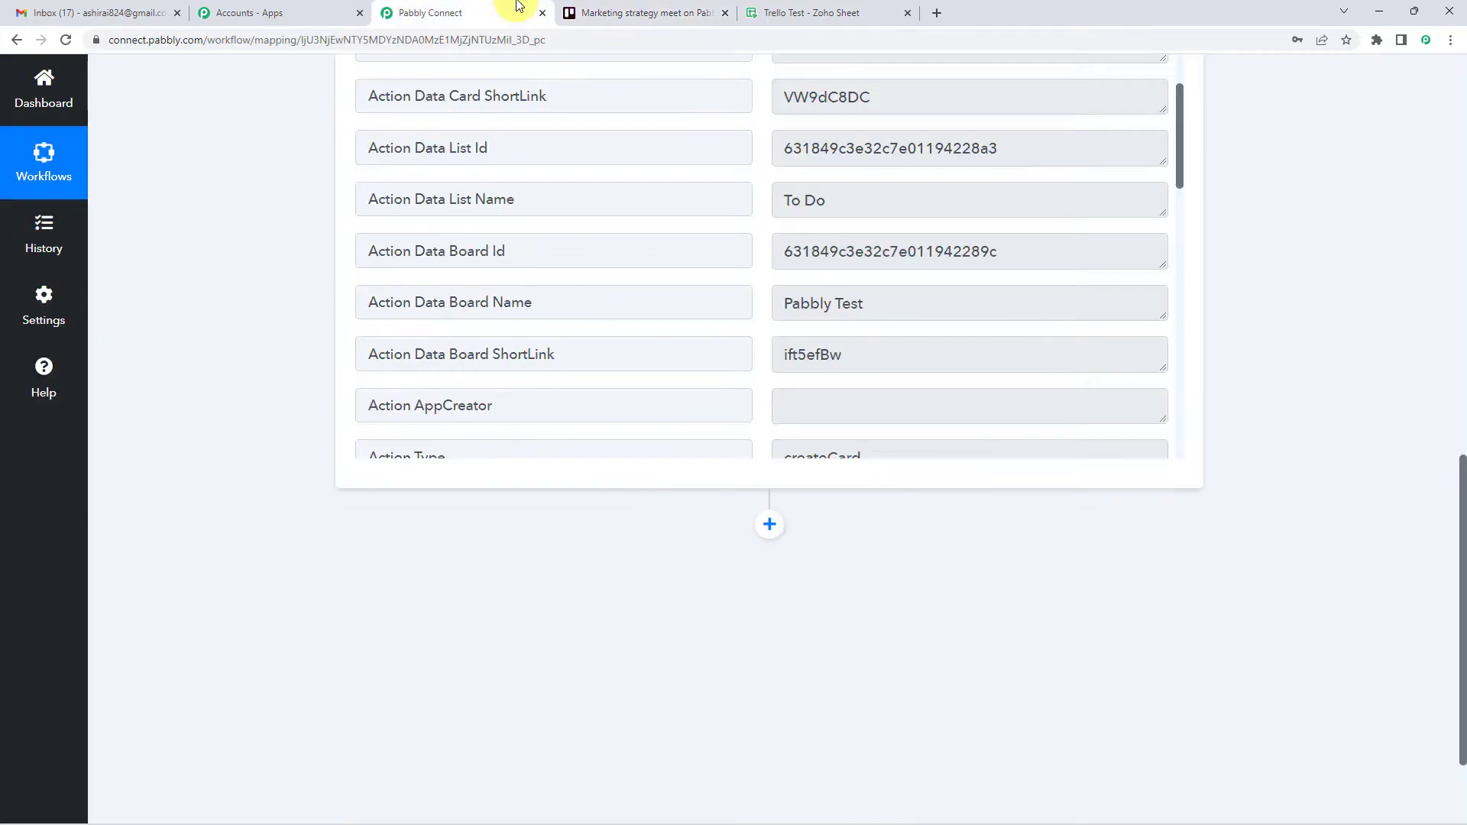
pyautogui.click(768, 527)
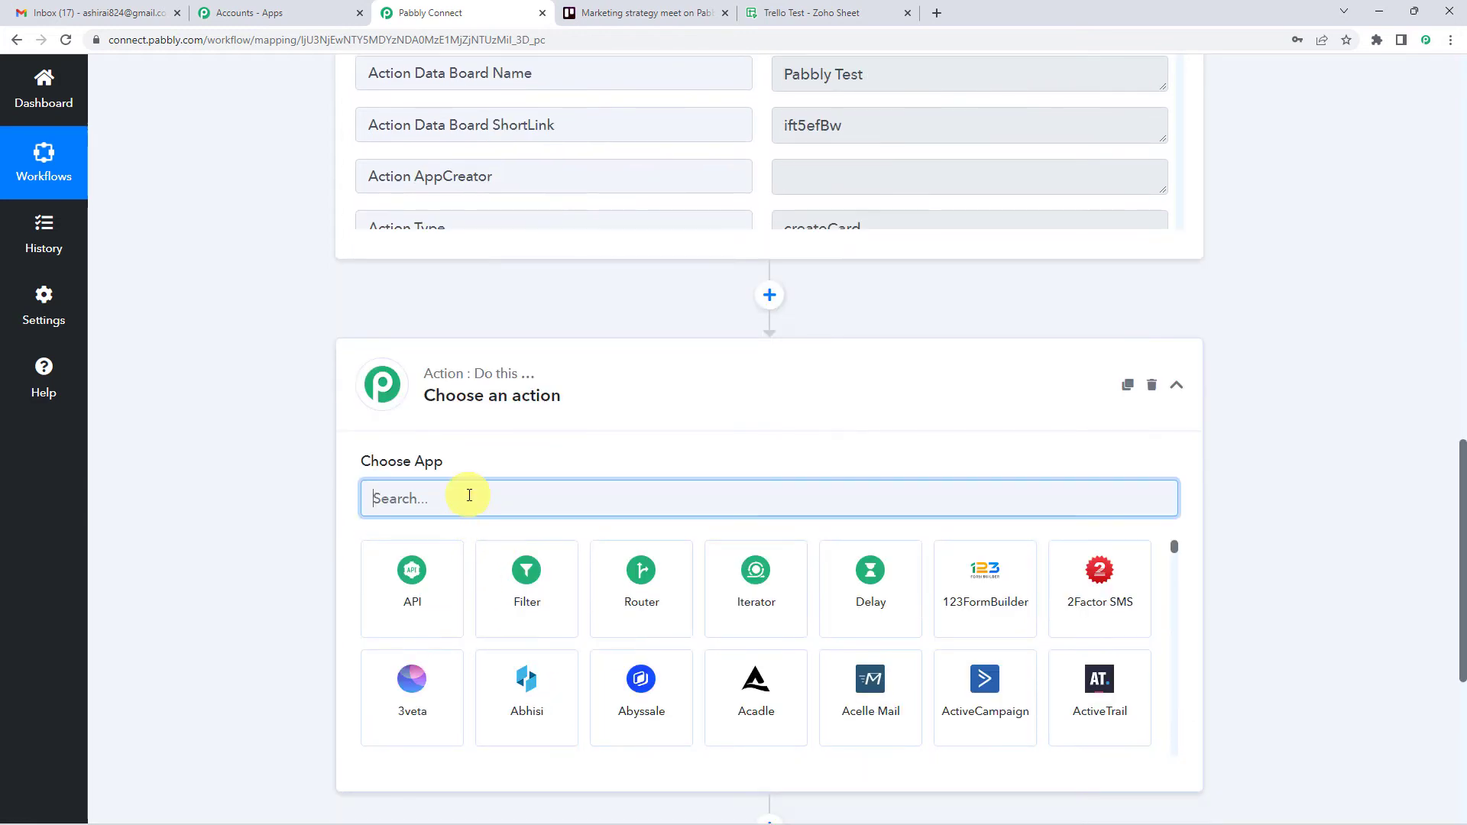
pyautogui.write('DELAY')
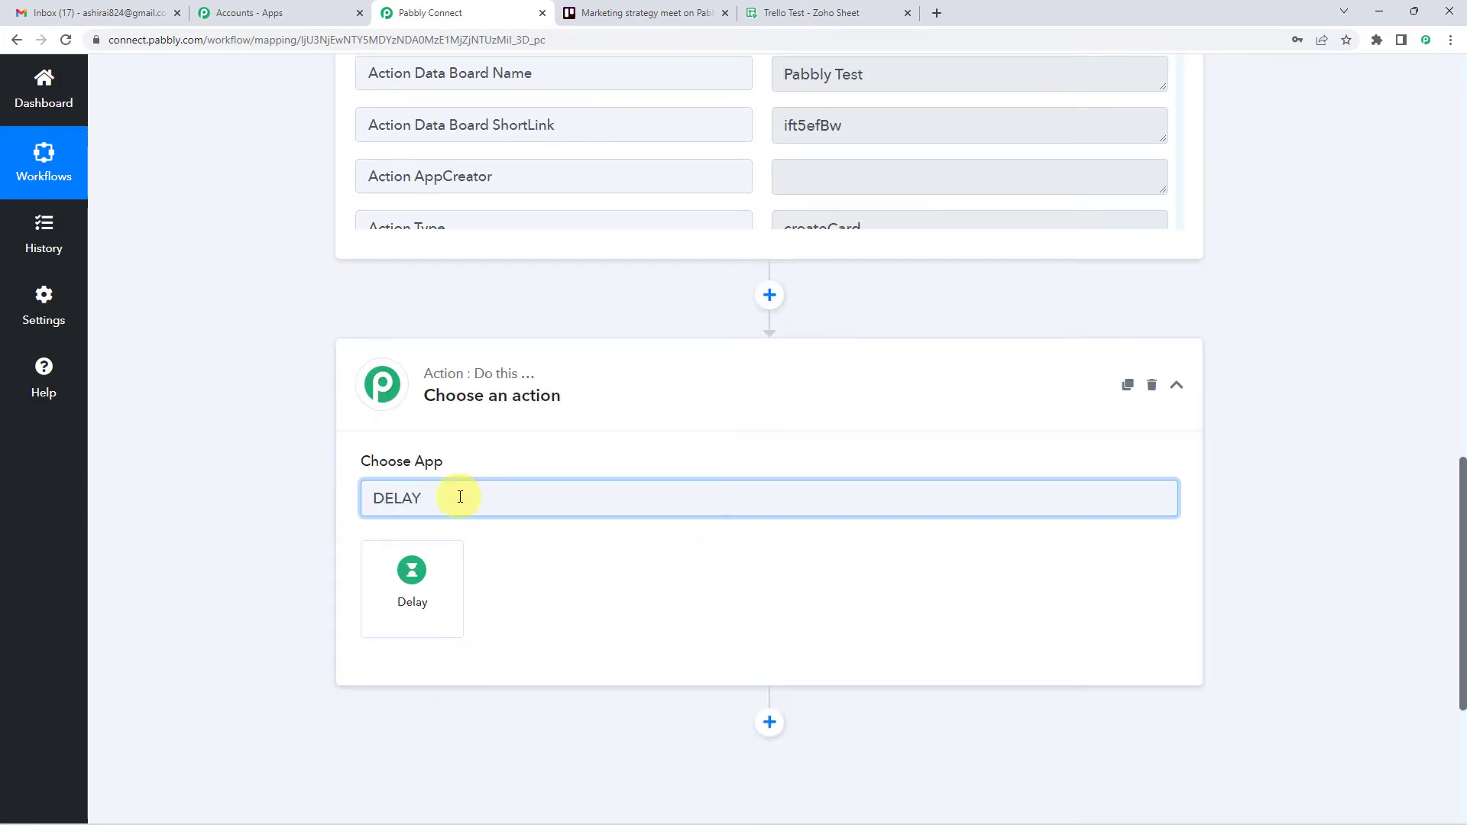
pyautogui.click(451, 582)
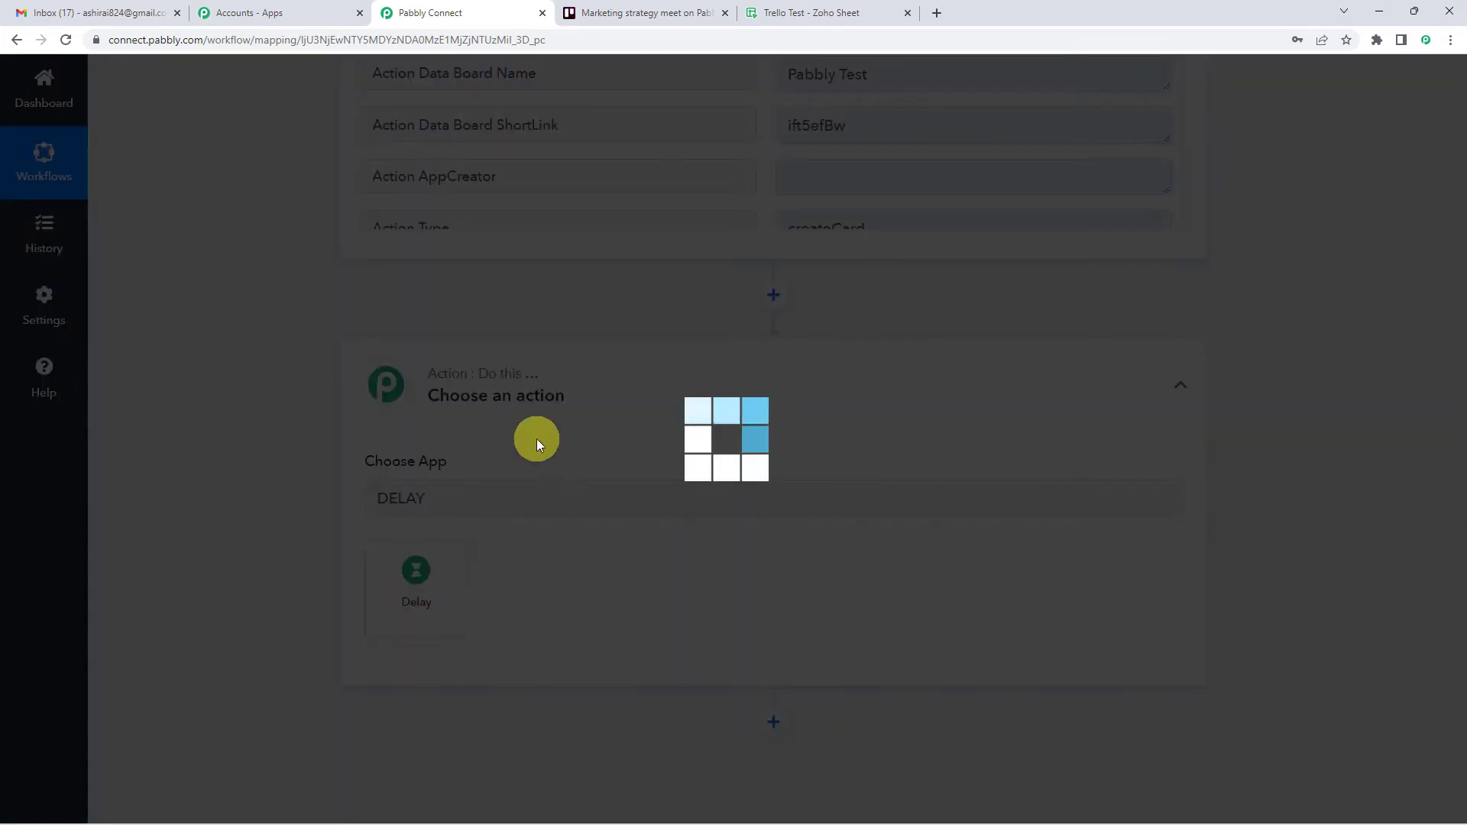
pyautogui.scroll(-2, 580, 438)
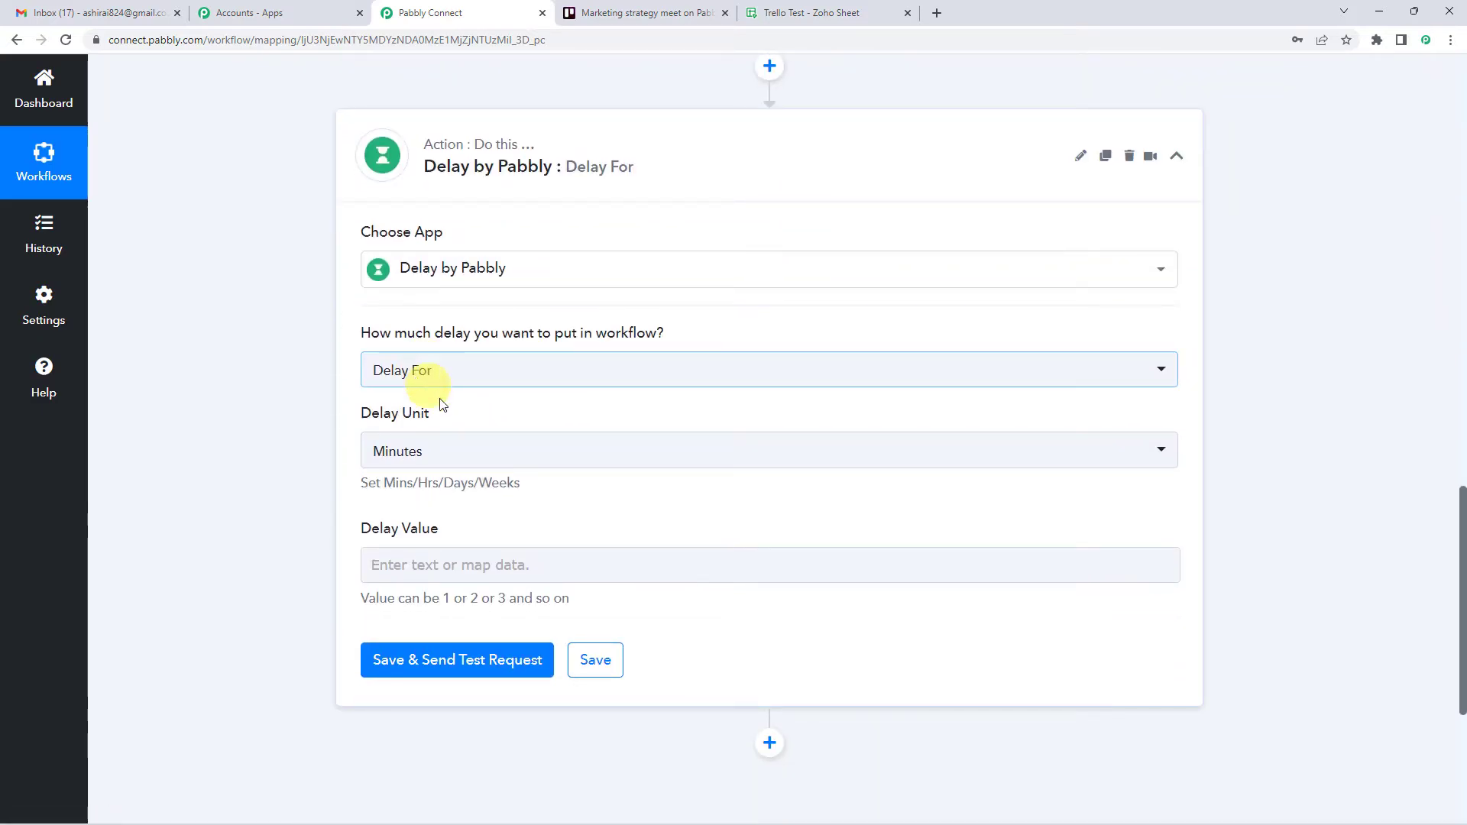
# Set the delay unit to Minutes and the delay value to 2, and save the action with a test request.
pyautogui.click(444, 457)
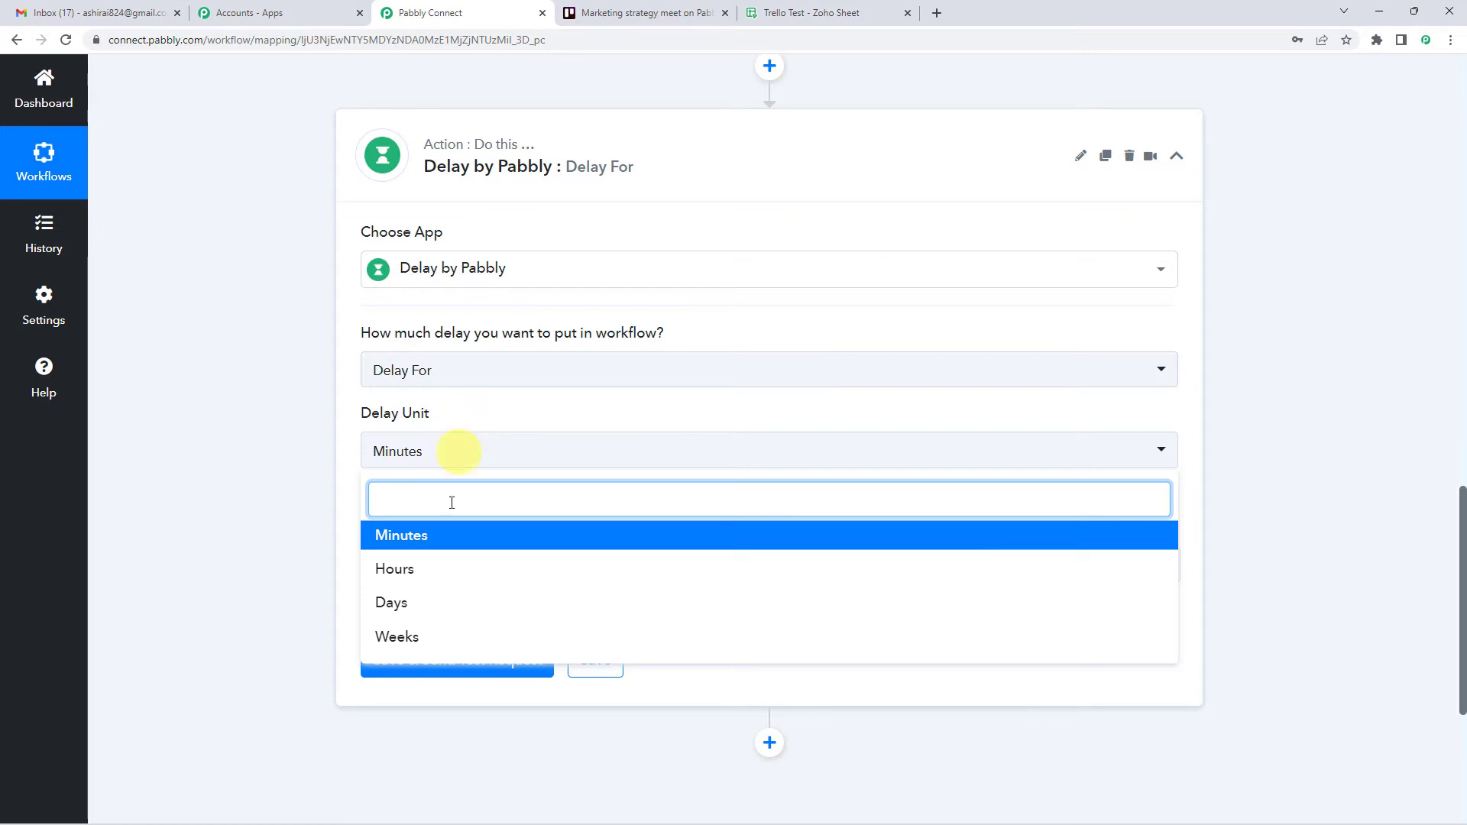
pyautogui.click(445, 537)
pyautogui.click(421, 567)
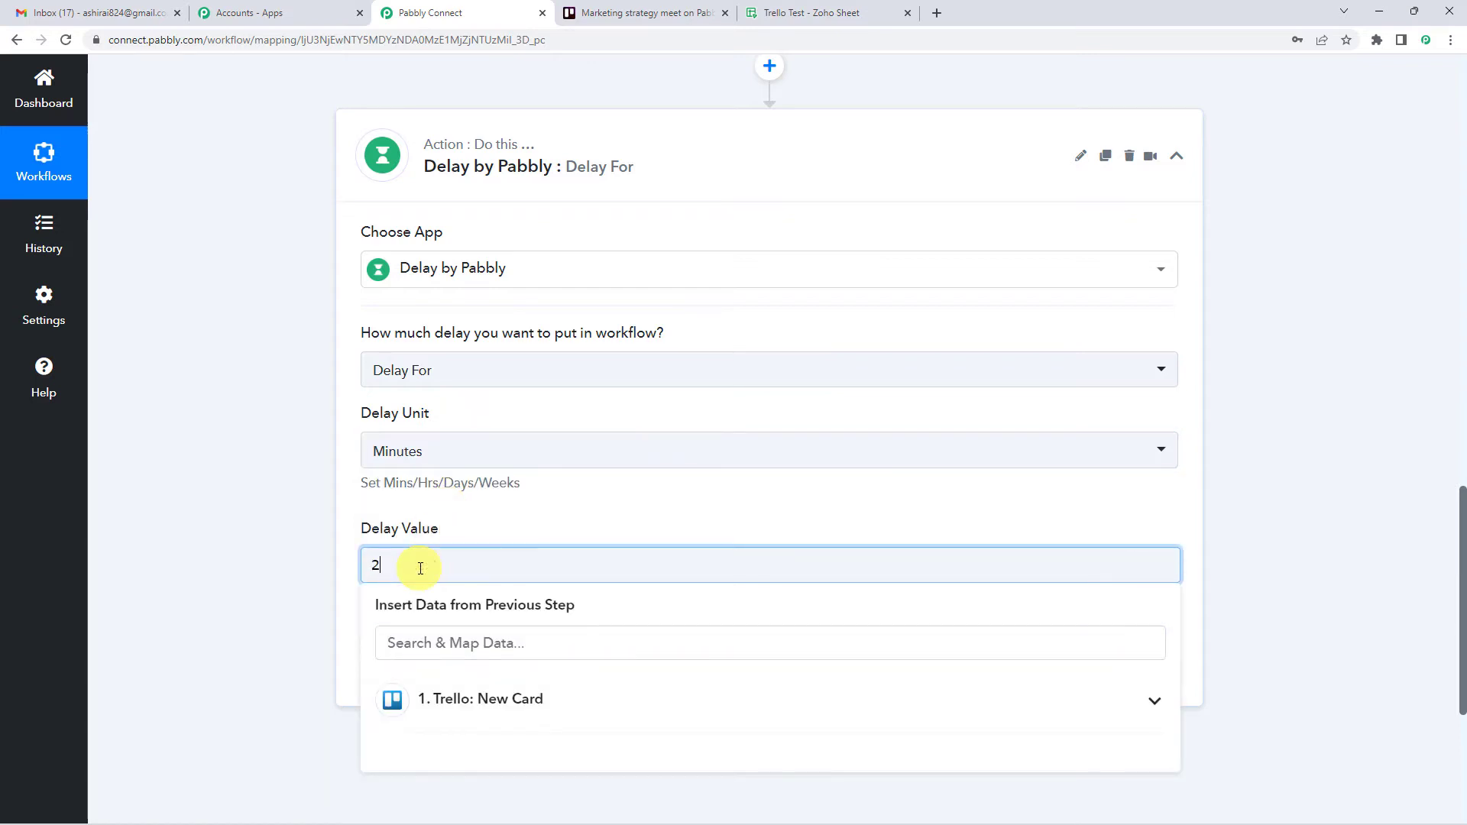
pyautogui.click(481, 524)
pyautogui.click(417, 659)
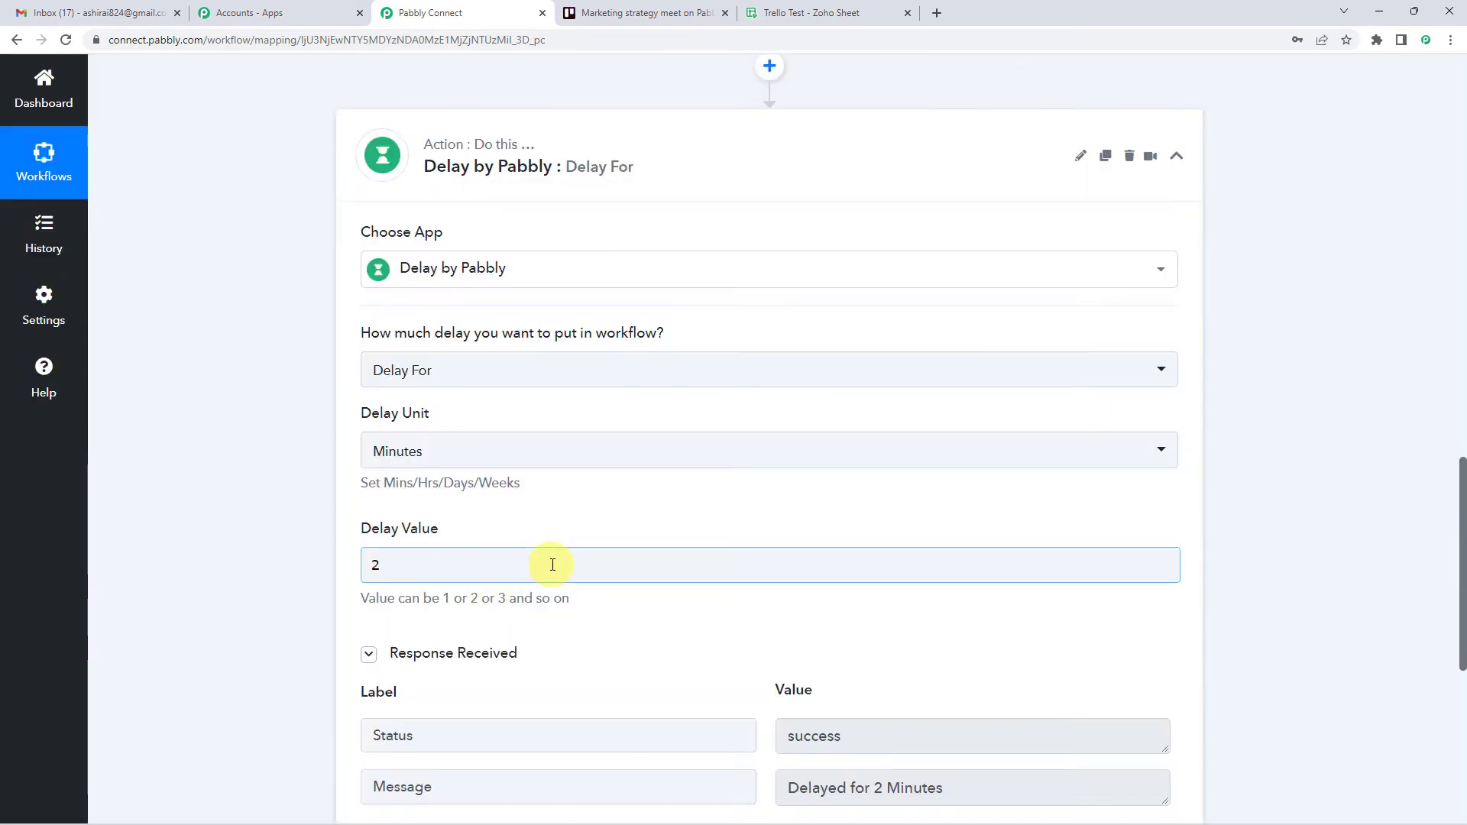
pyautogui.scroll(-2, 581, 580)
pyautogui.doubleClick(804, 587)
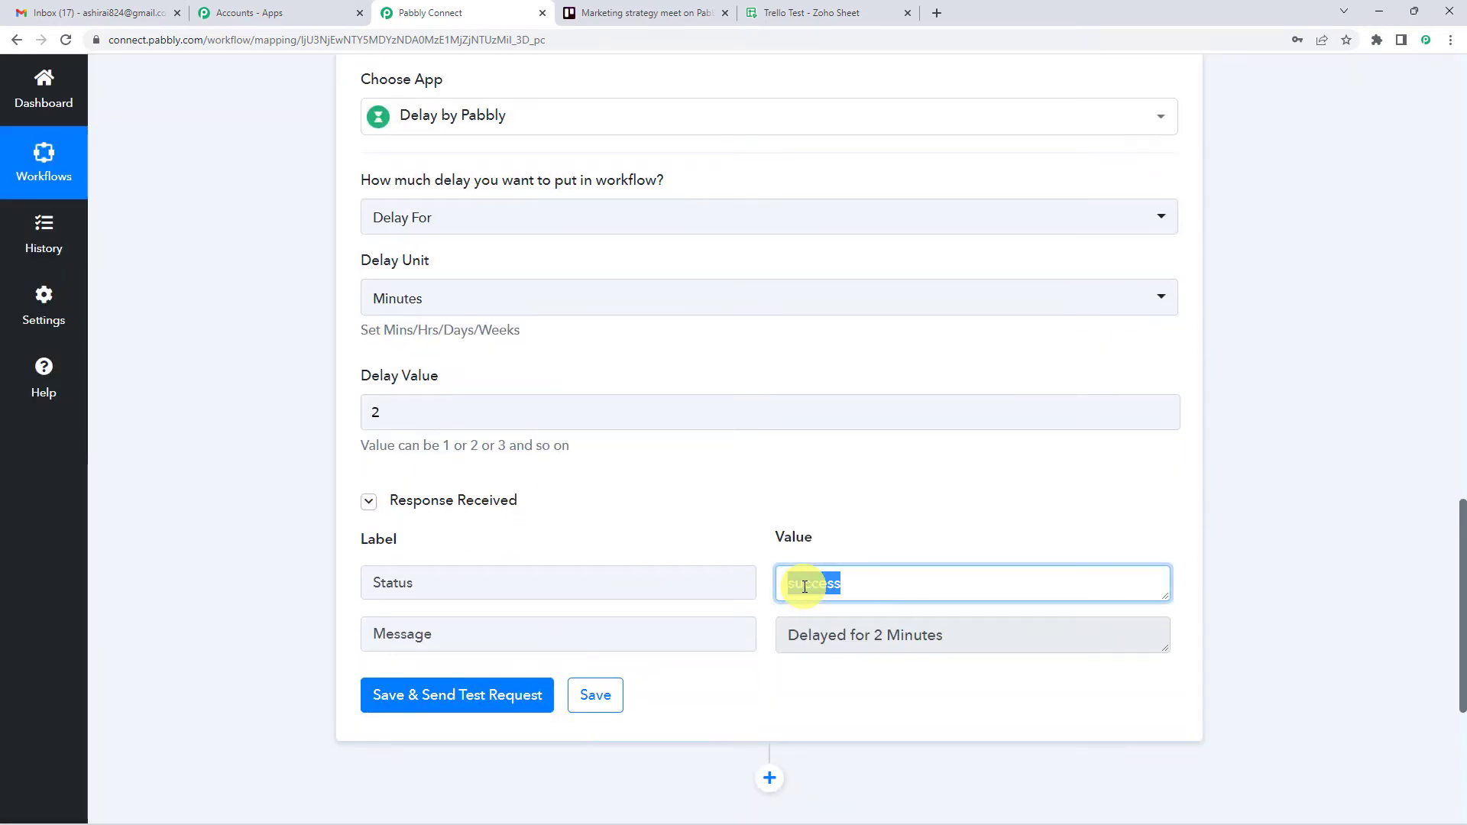
# Compare the Marketing strategy meet card's details in Trello with the New Card trigger response captured in Pabbly Connect.
pyautogui.click(656, 16)
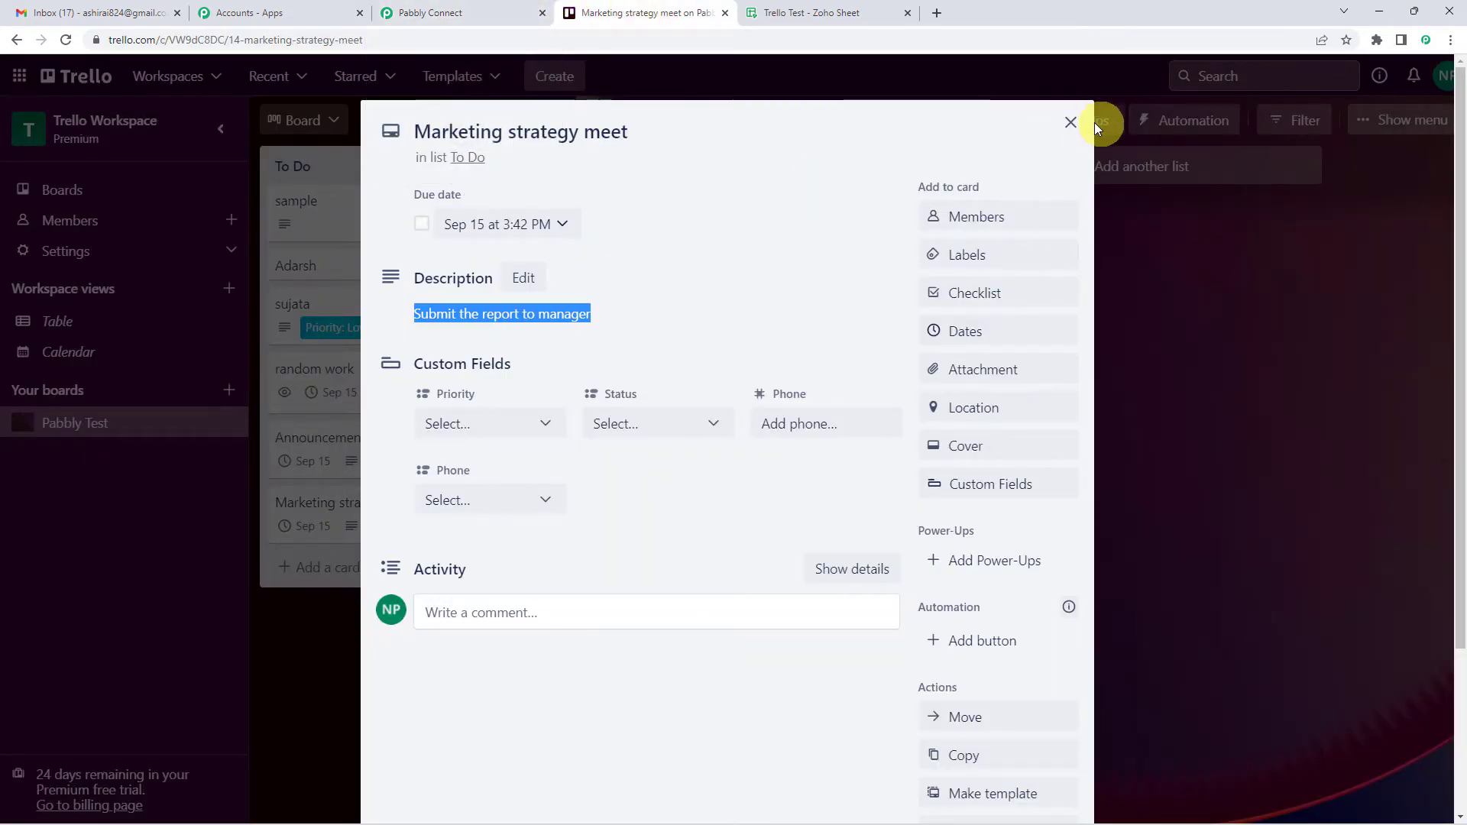
pyautogui.click(1070, 122)
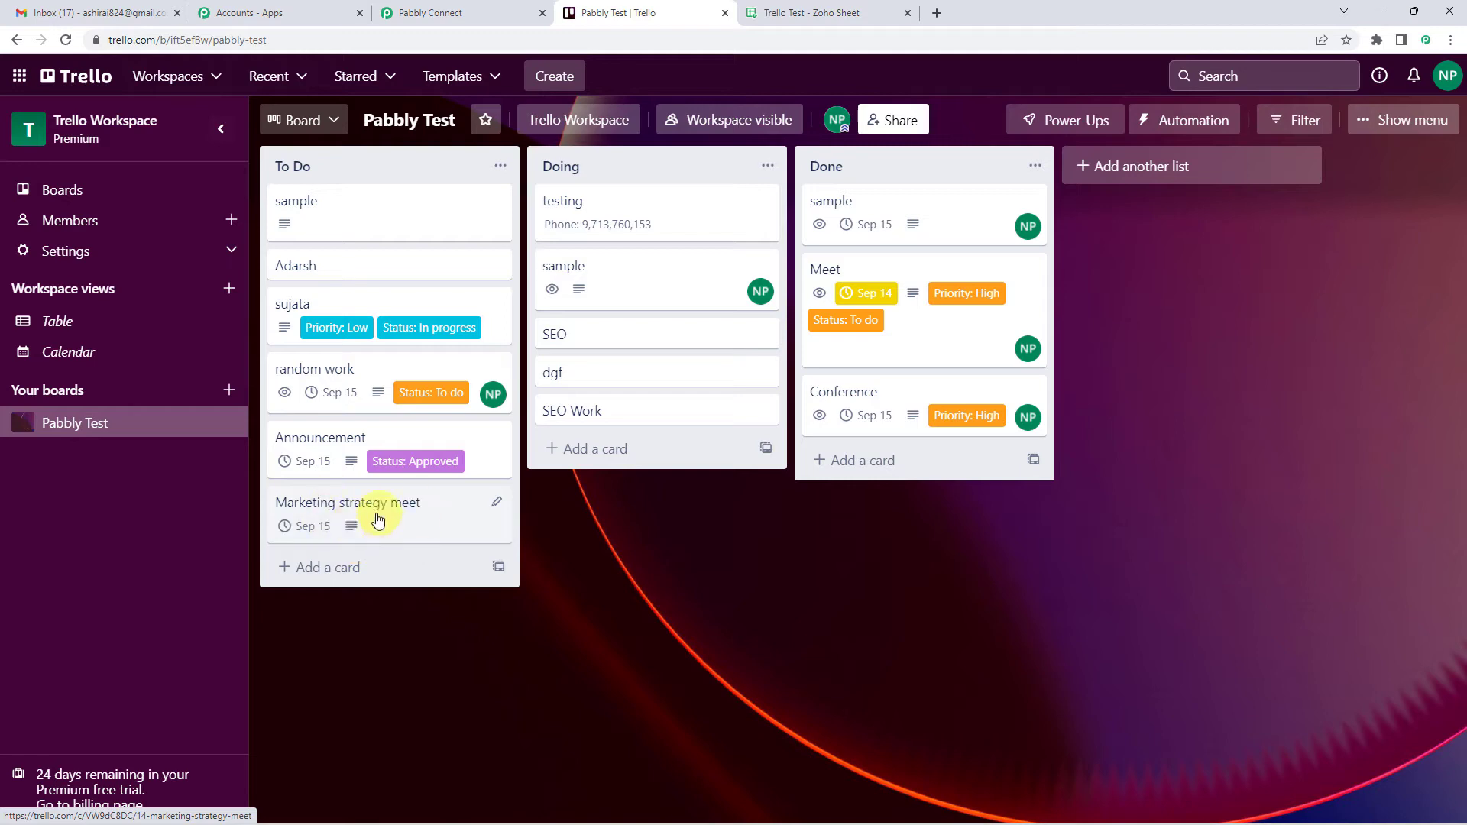
pyautogui.click(451, 12)
pyautogui.scroll(5, 253, 305)
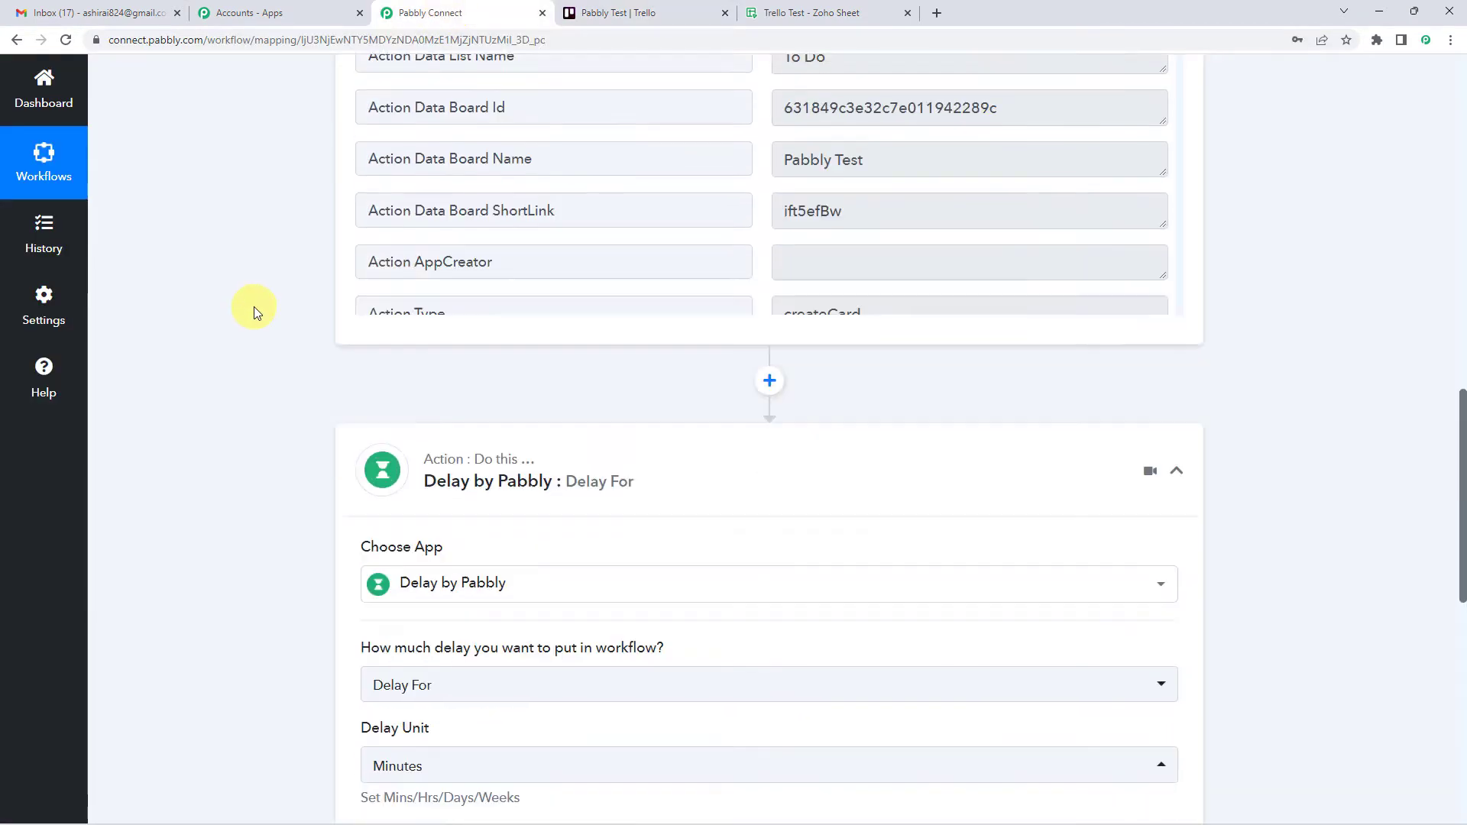
pyautogui.scroll(5, 254, 306)
pyautogui.scroll(-5, 409, 434)
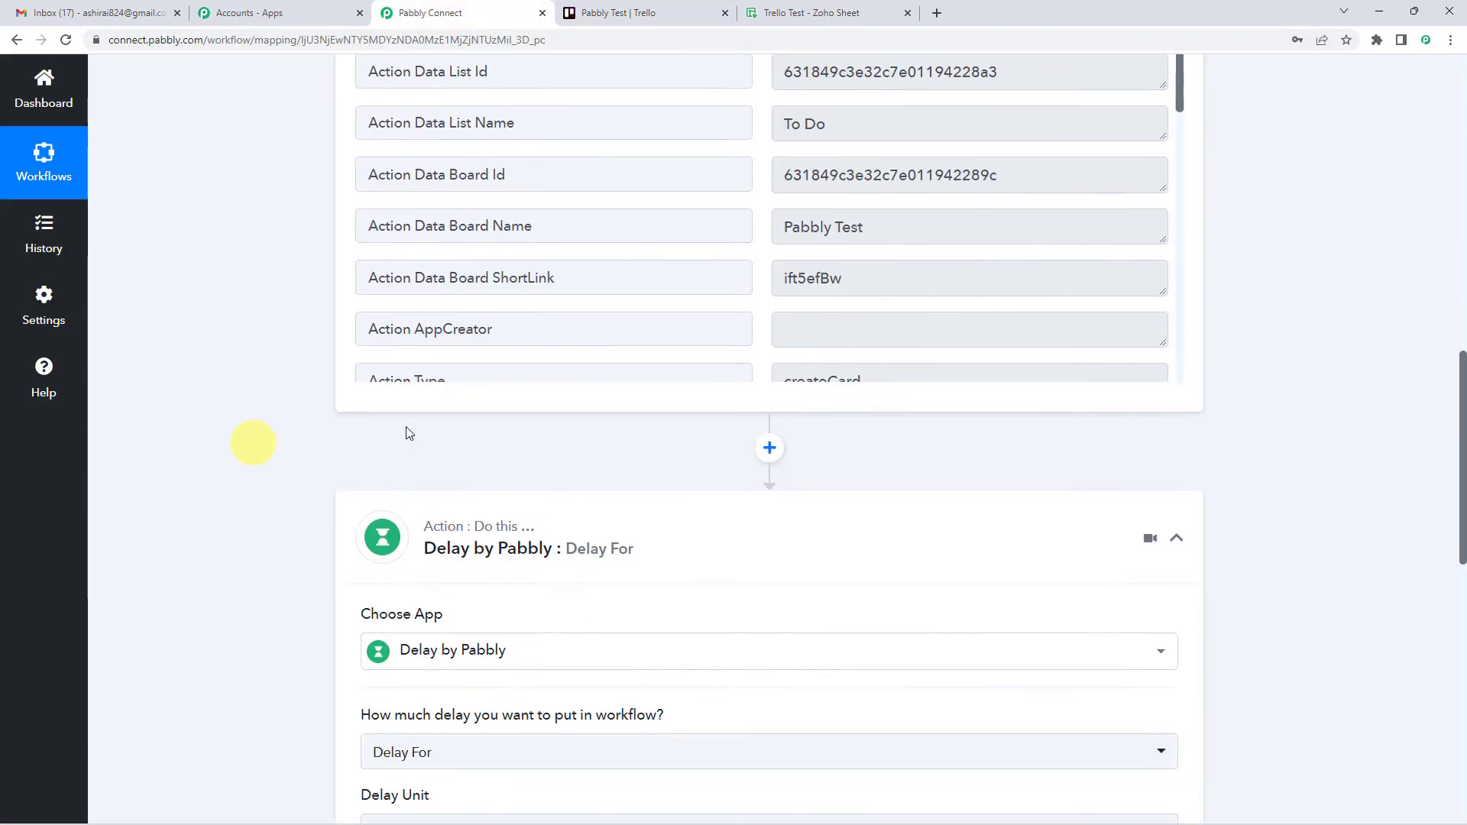
pyautogui.scroll(-3, 583, 304)
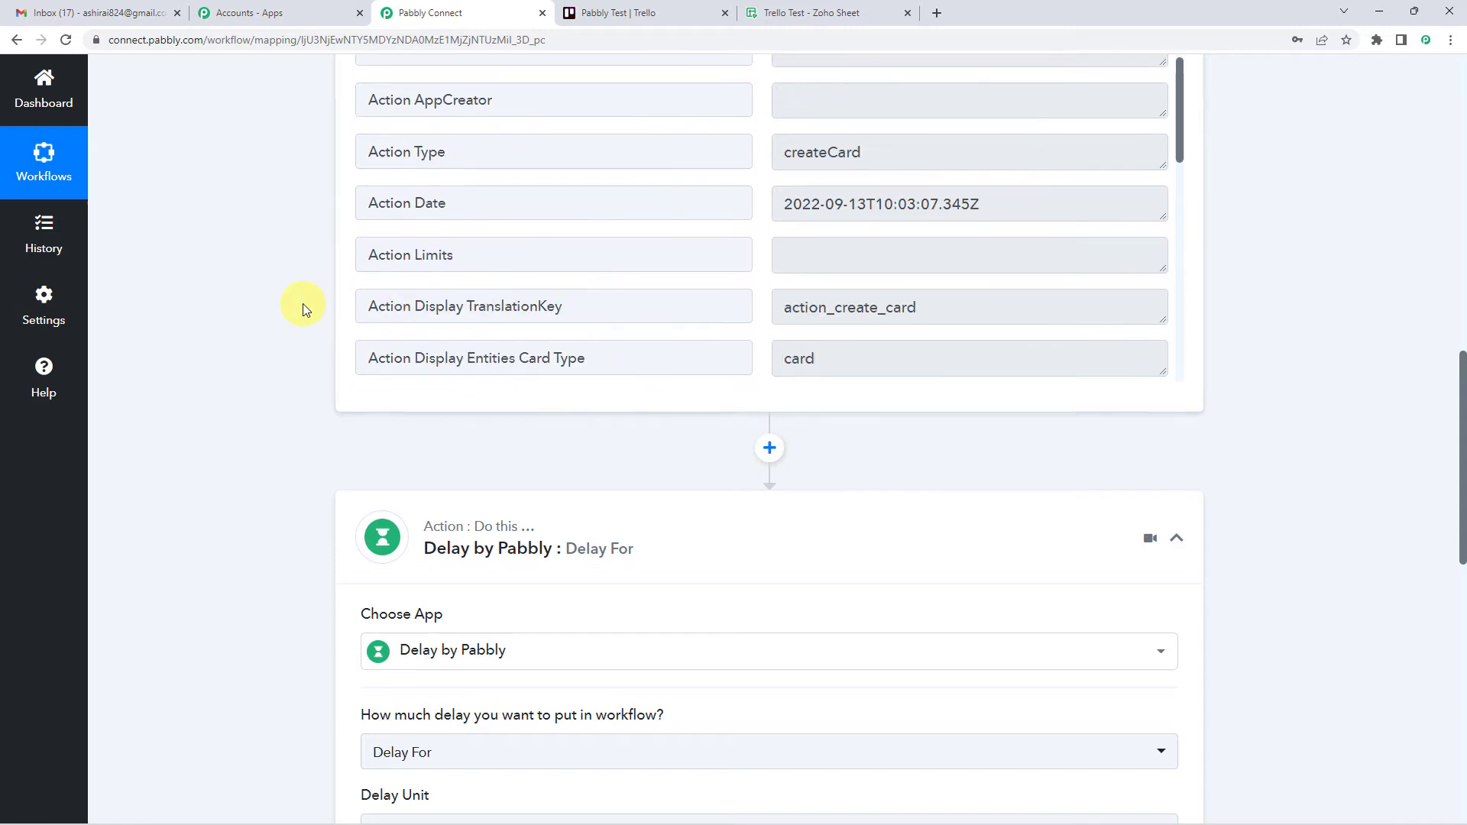
pyautogui.scroll(-1, 303, 308)
pyautogui.click(628, 15)
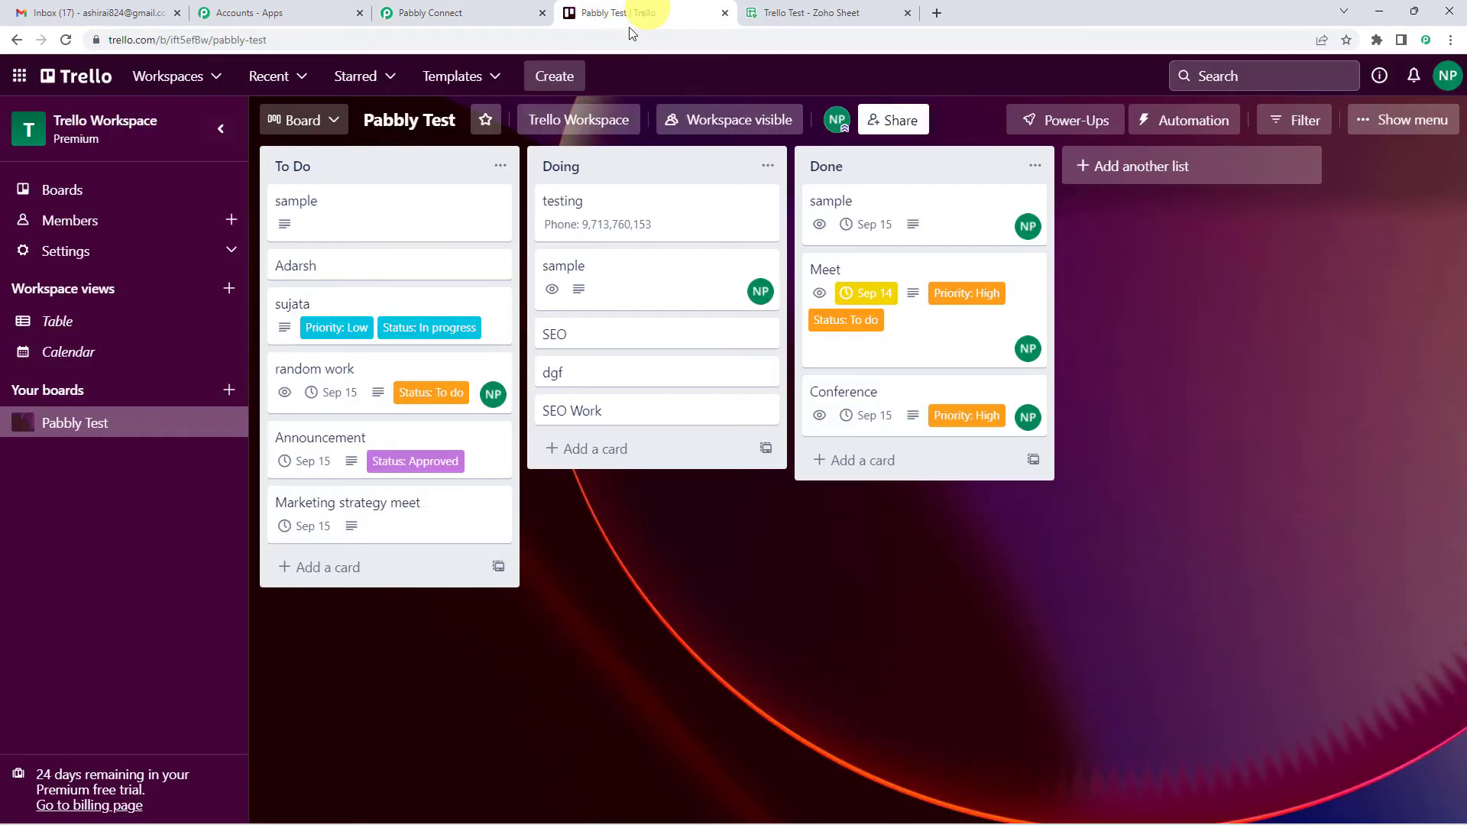
pyautogui.click(375, 511)
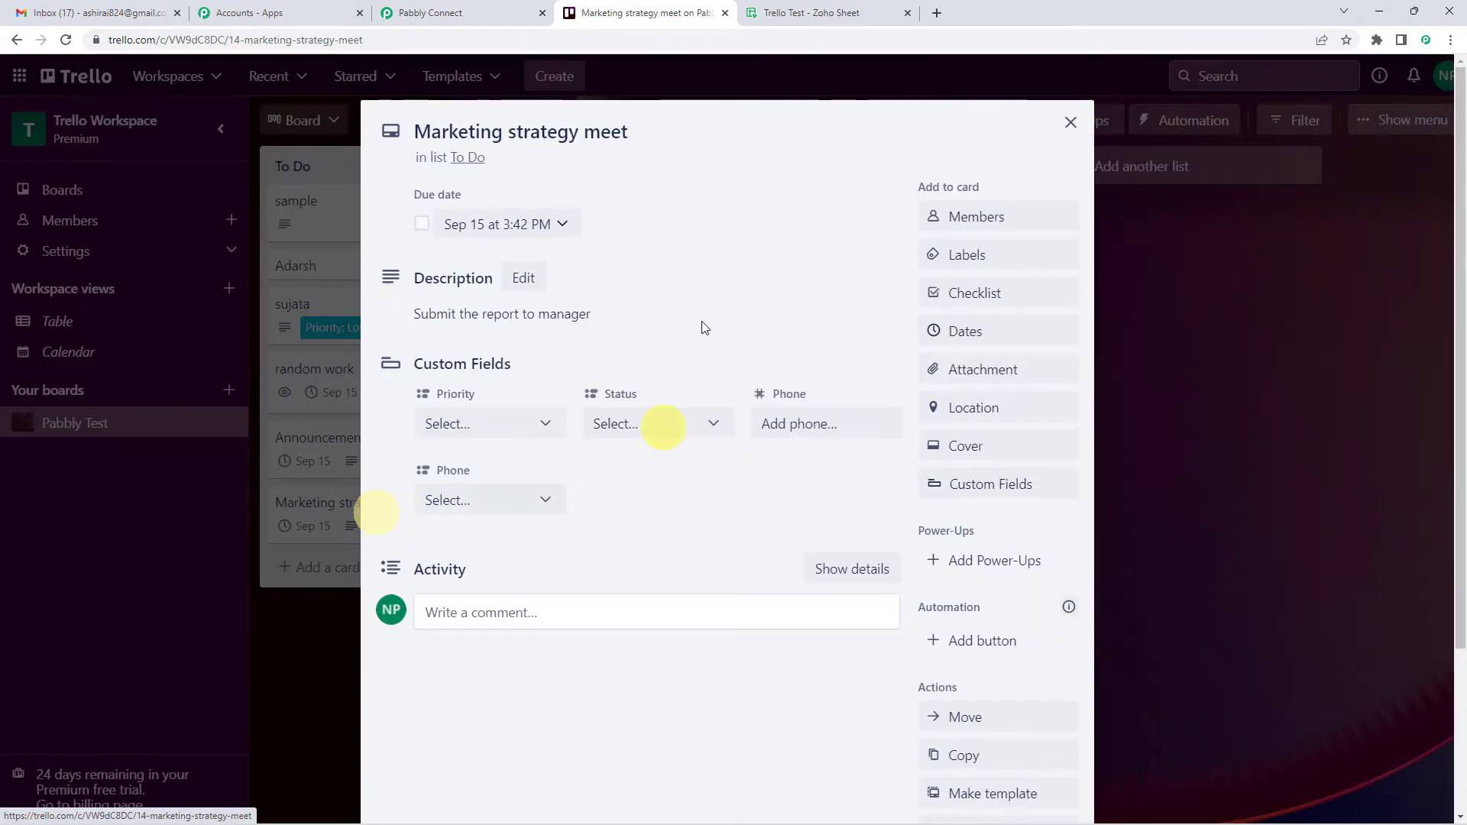
# Switch back to Pabbly Connect and add an action step after the delay, using the Trello app.
pyautogui.click(427, 13)
pyautogui.scroll(-5, 254, 331)
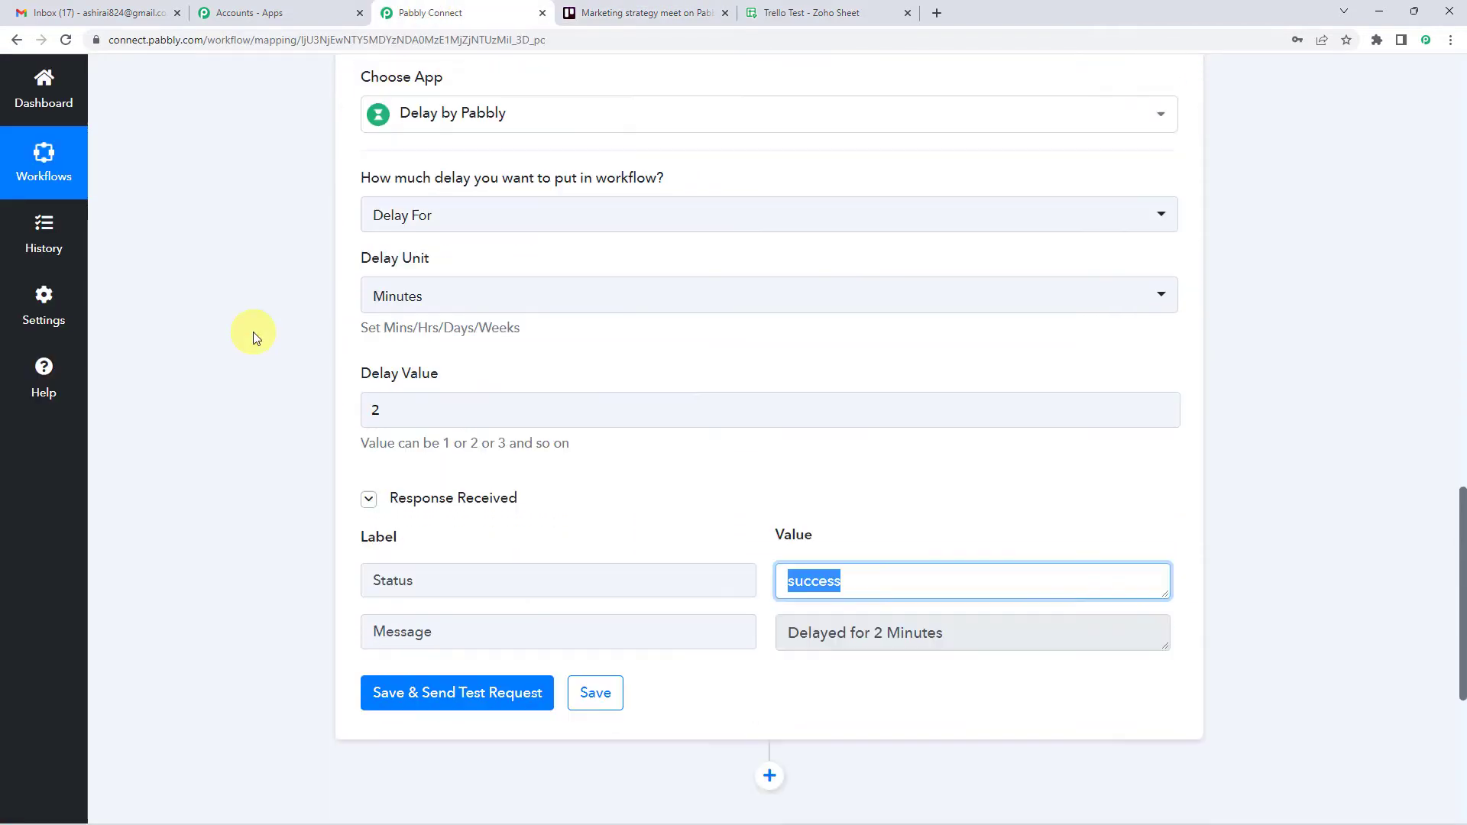
pyautogui.scroll(-5, 253, 331)
pyautogui.click(769, 381)
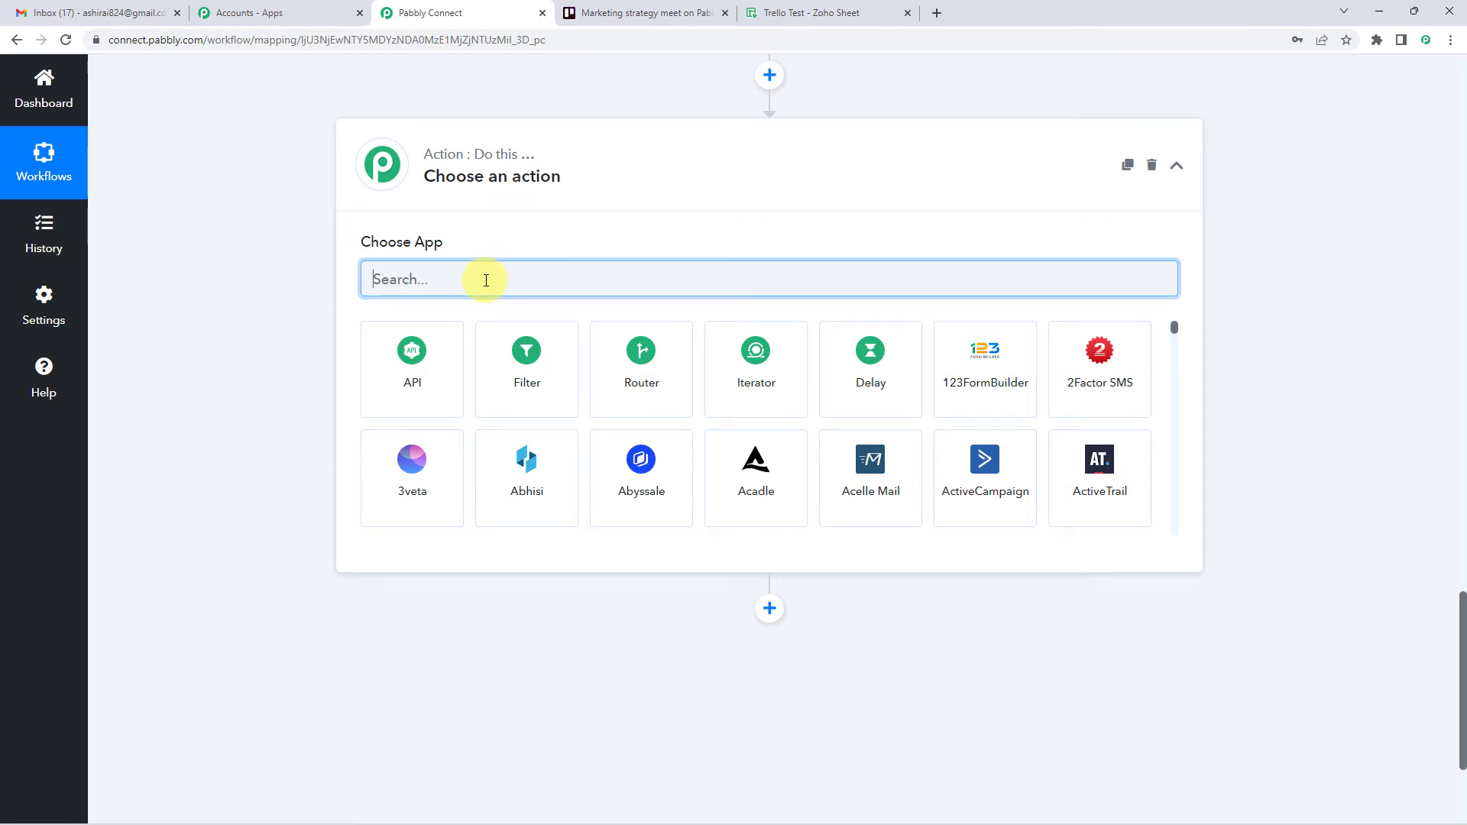
pyautogui.write('TRELL')
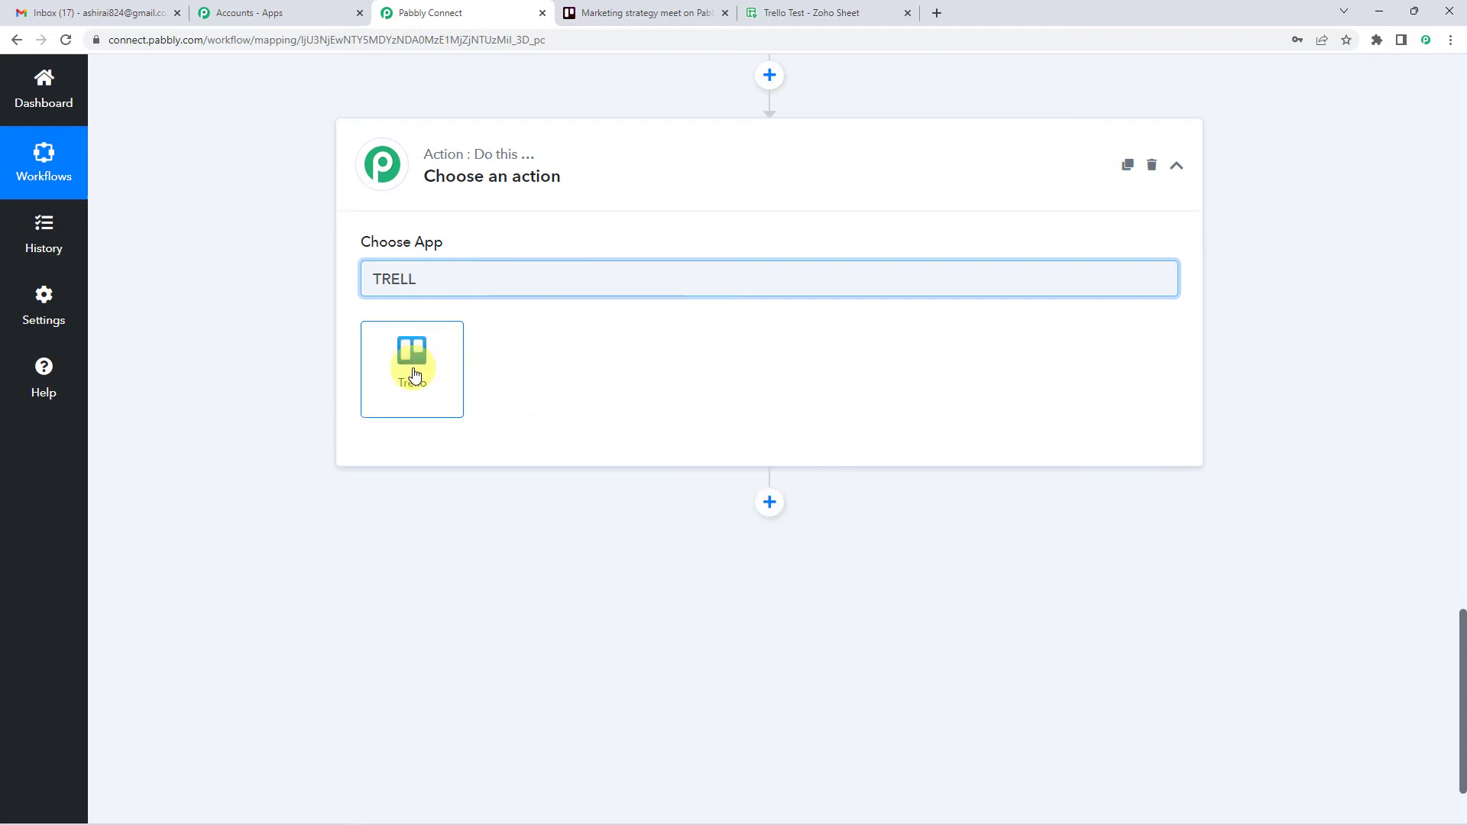
pyautogui.click(415, 375)
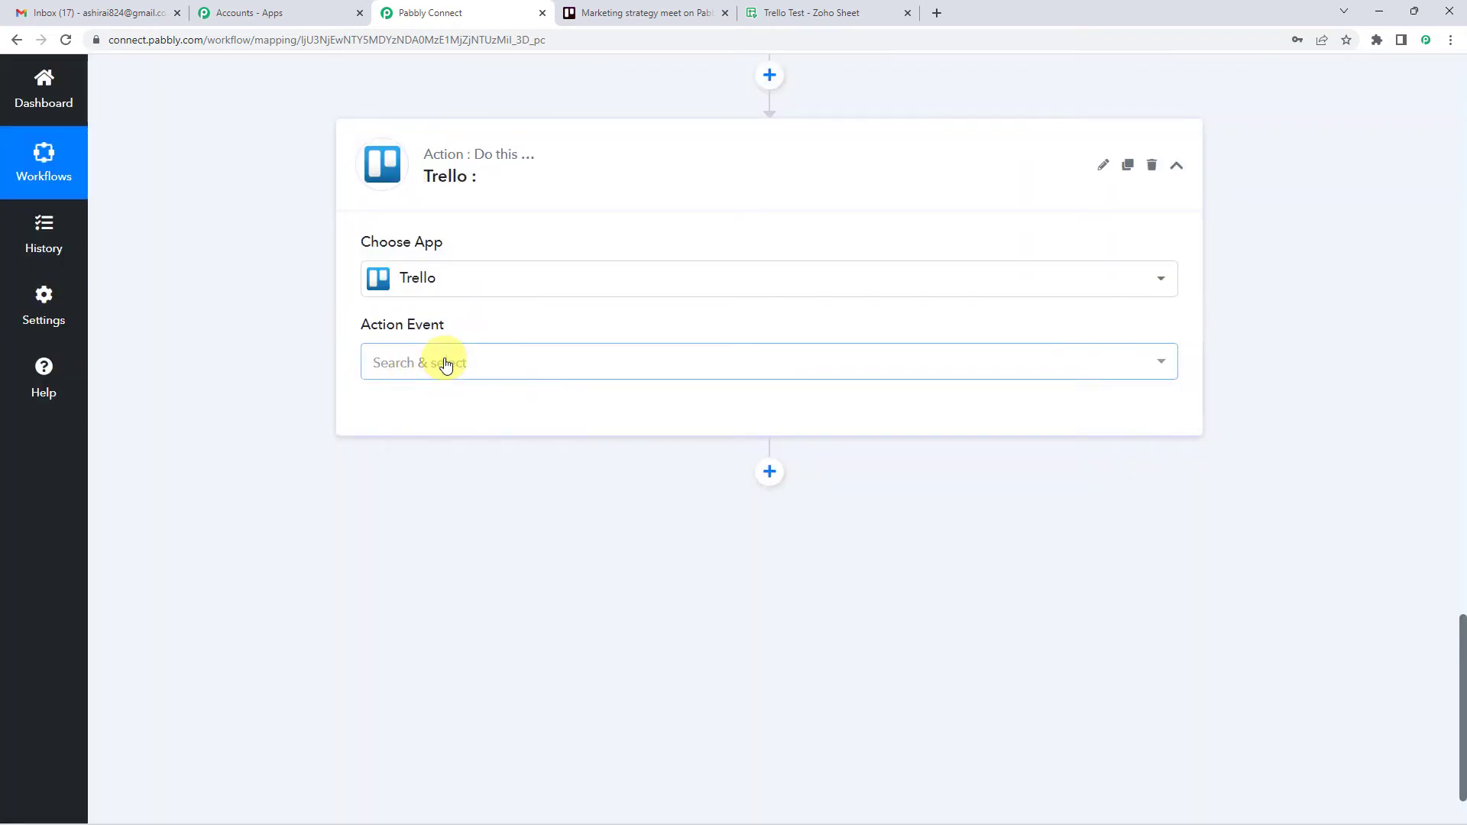
# Set the Trello action event to Get a Card and connect it through the existing connection Trello #64.
pyautogui.click(446, 364)
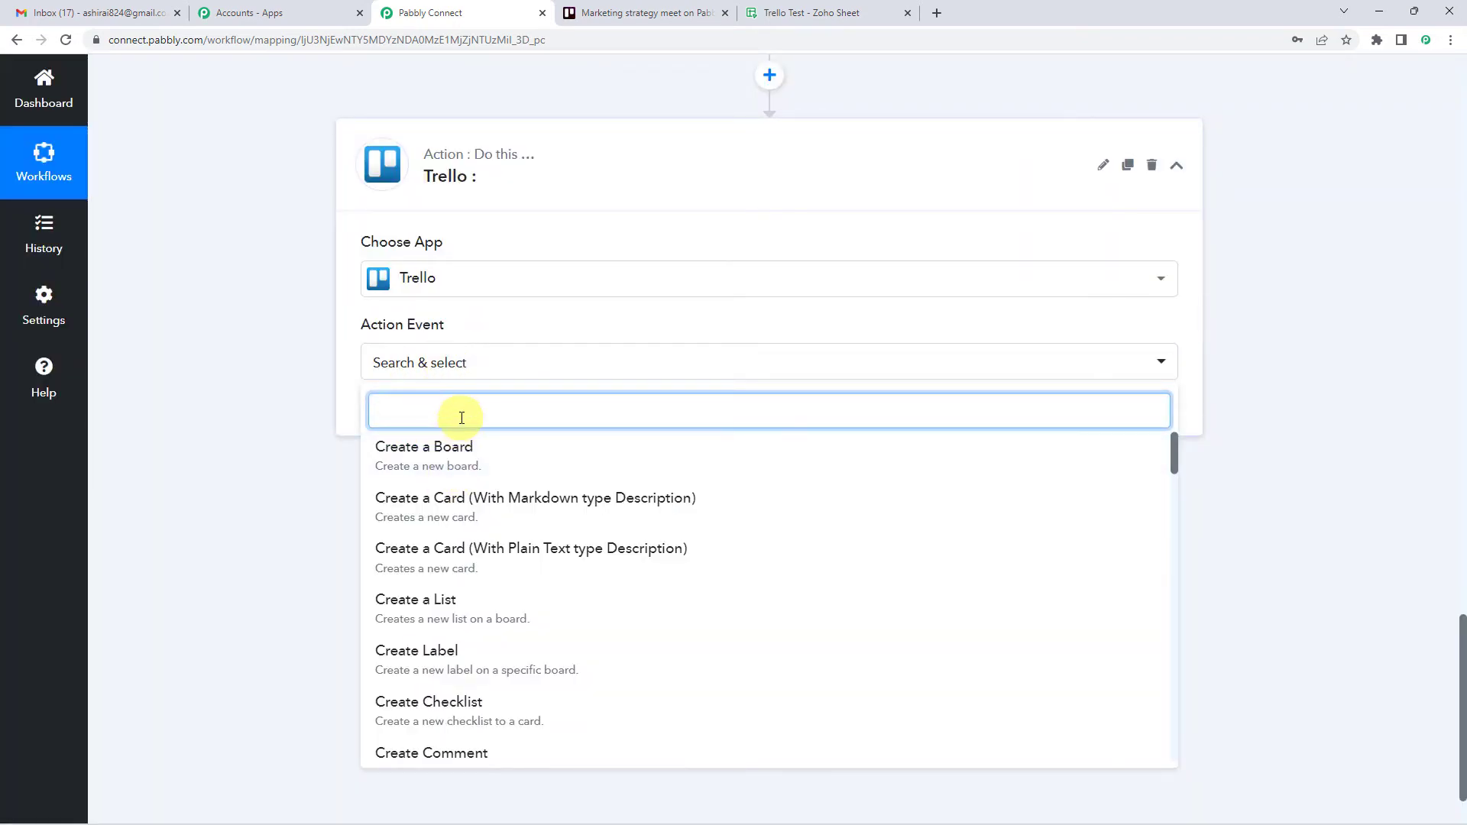
pyautogui.write('ID')
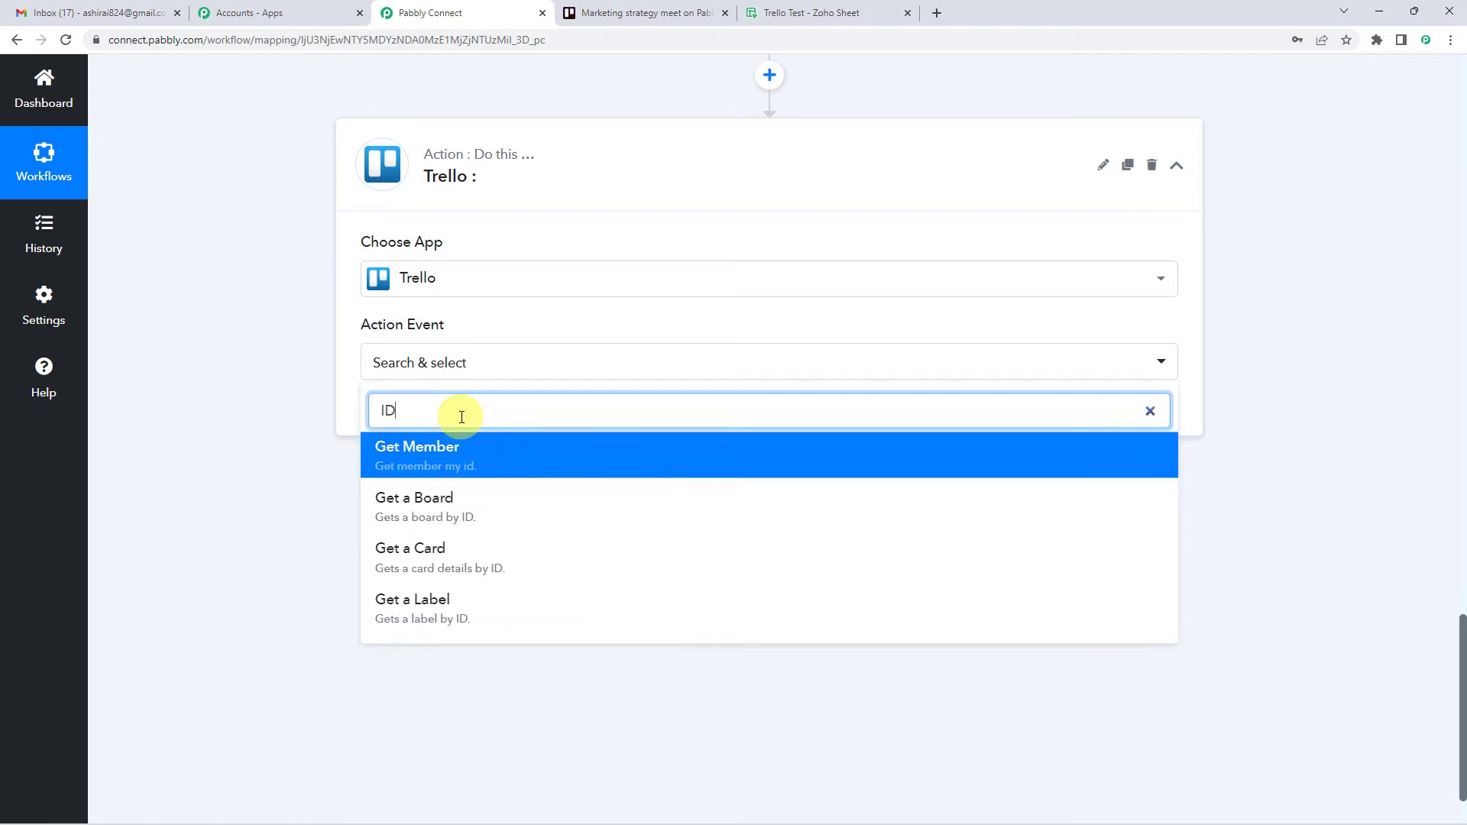
pyautogui.click(435, 556)
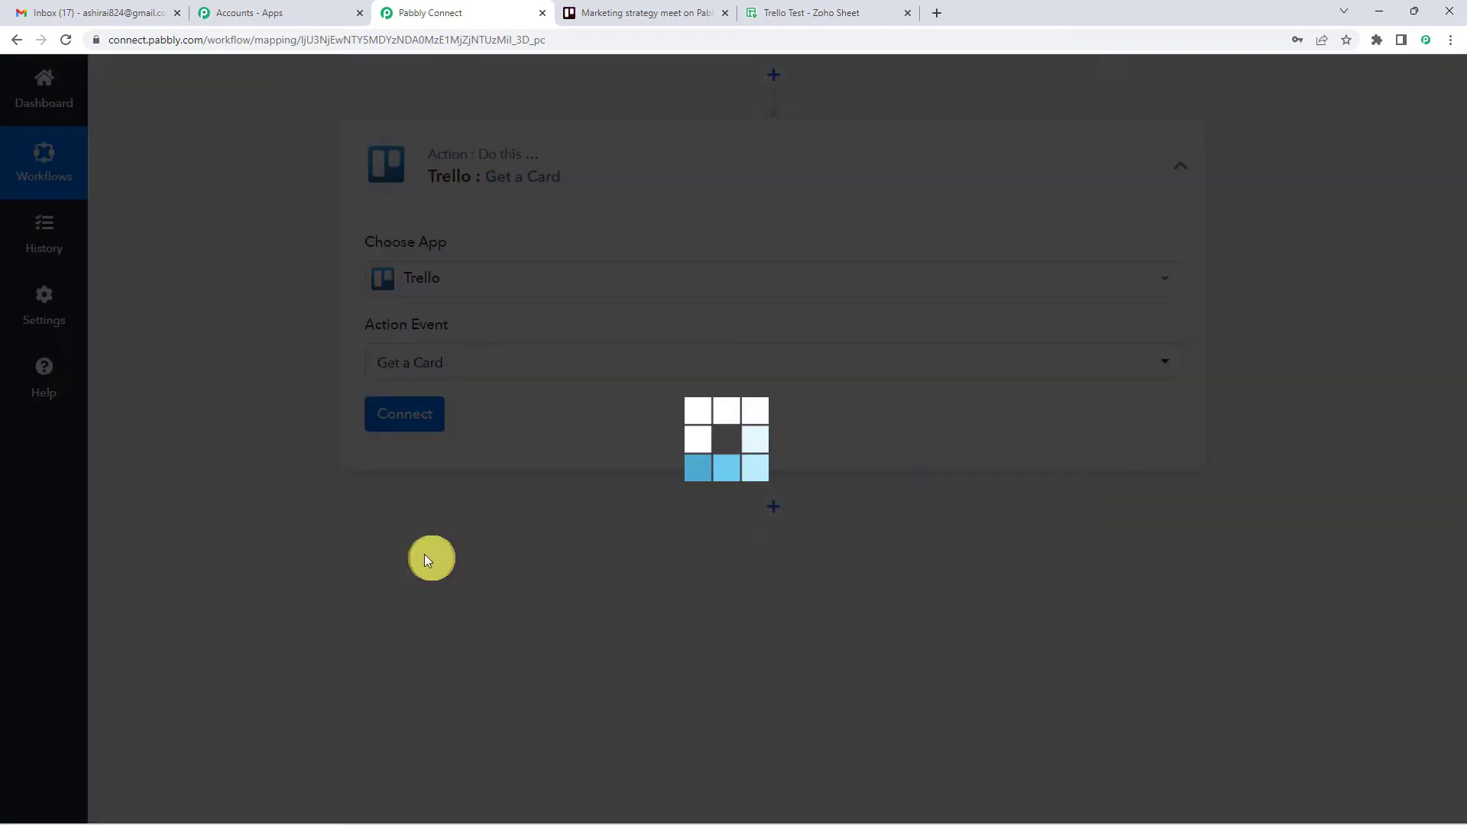
pyautogui.click(397, 426)
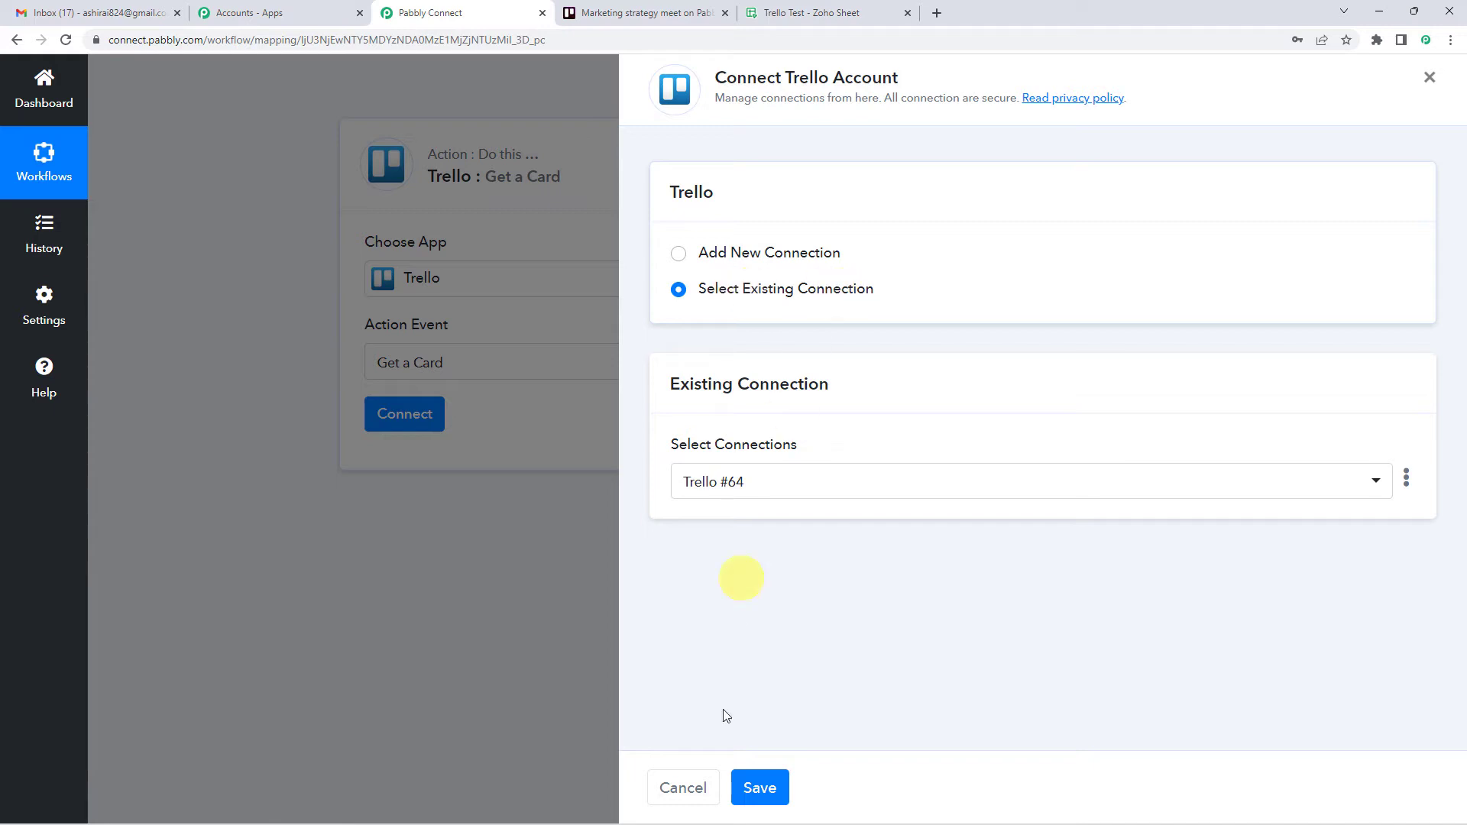
pyautogui.click(776, 794)
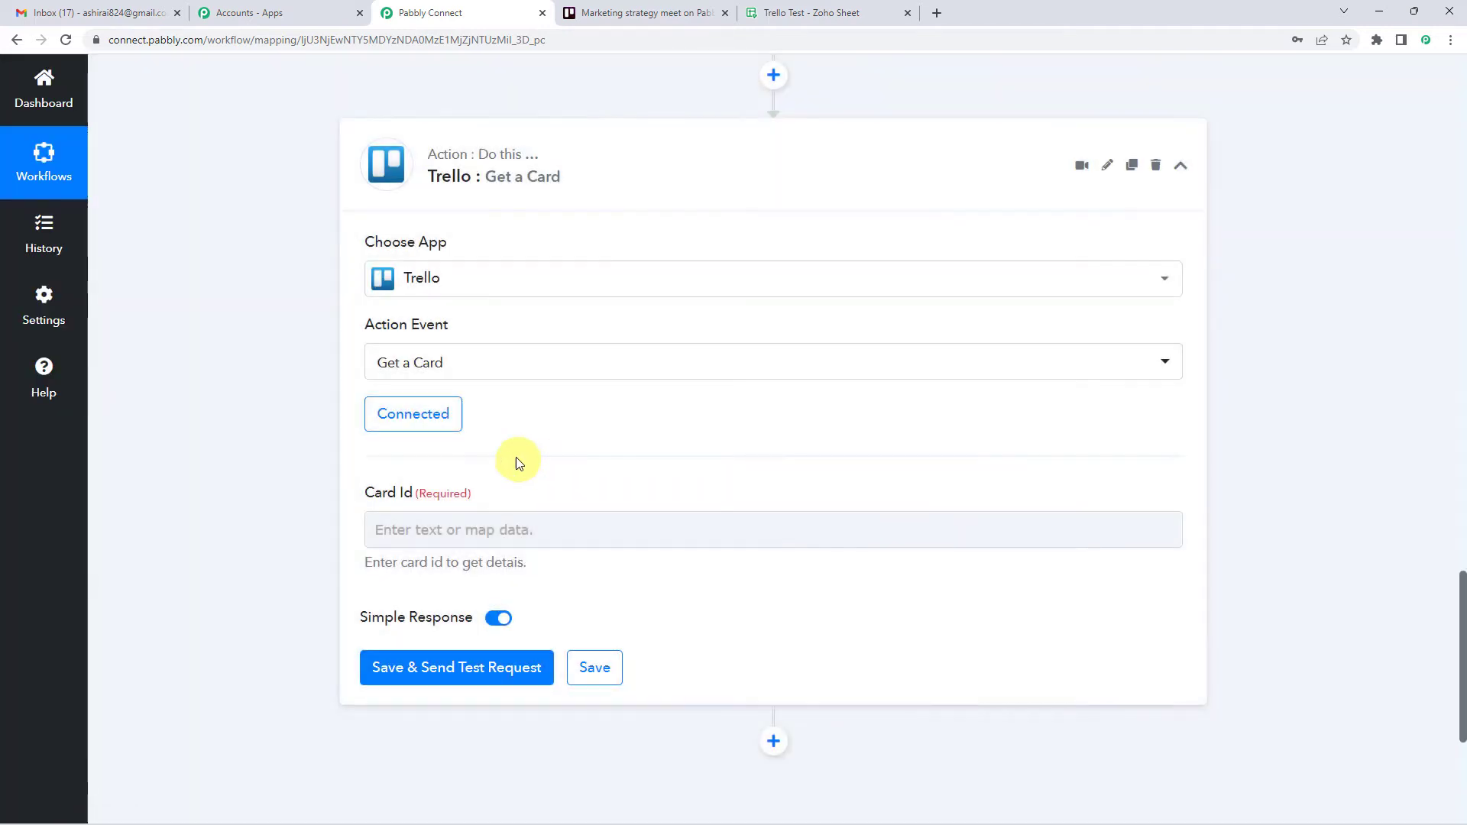
# Map the Card Id of the Get a Card action to Action Data Card Id from the Trello New Card trigger.
pyautogui.scroll(-2, 515, 454)
pyautogui.click(436, 381)
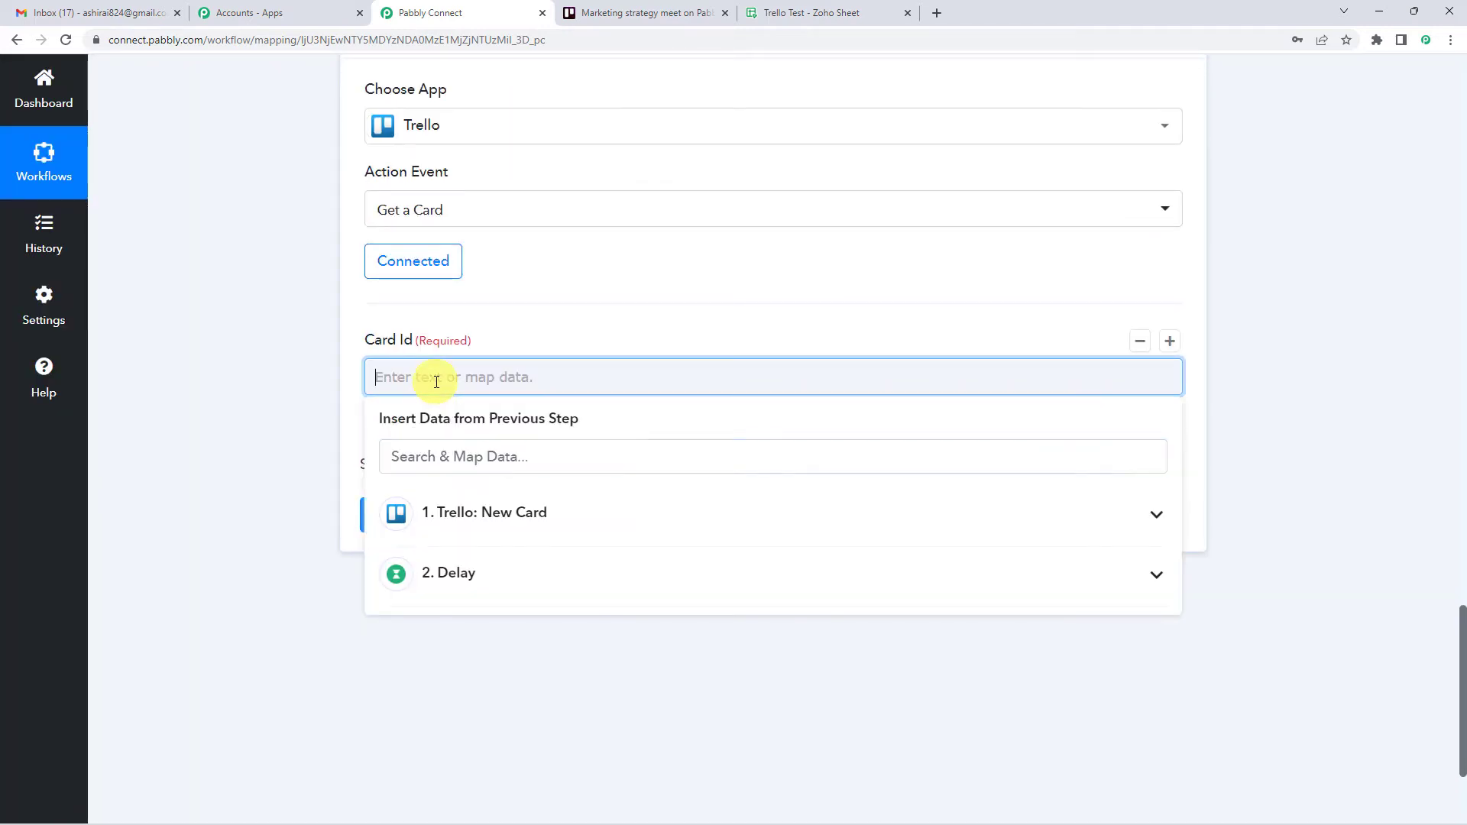
pyautogui.click(468, 516)
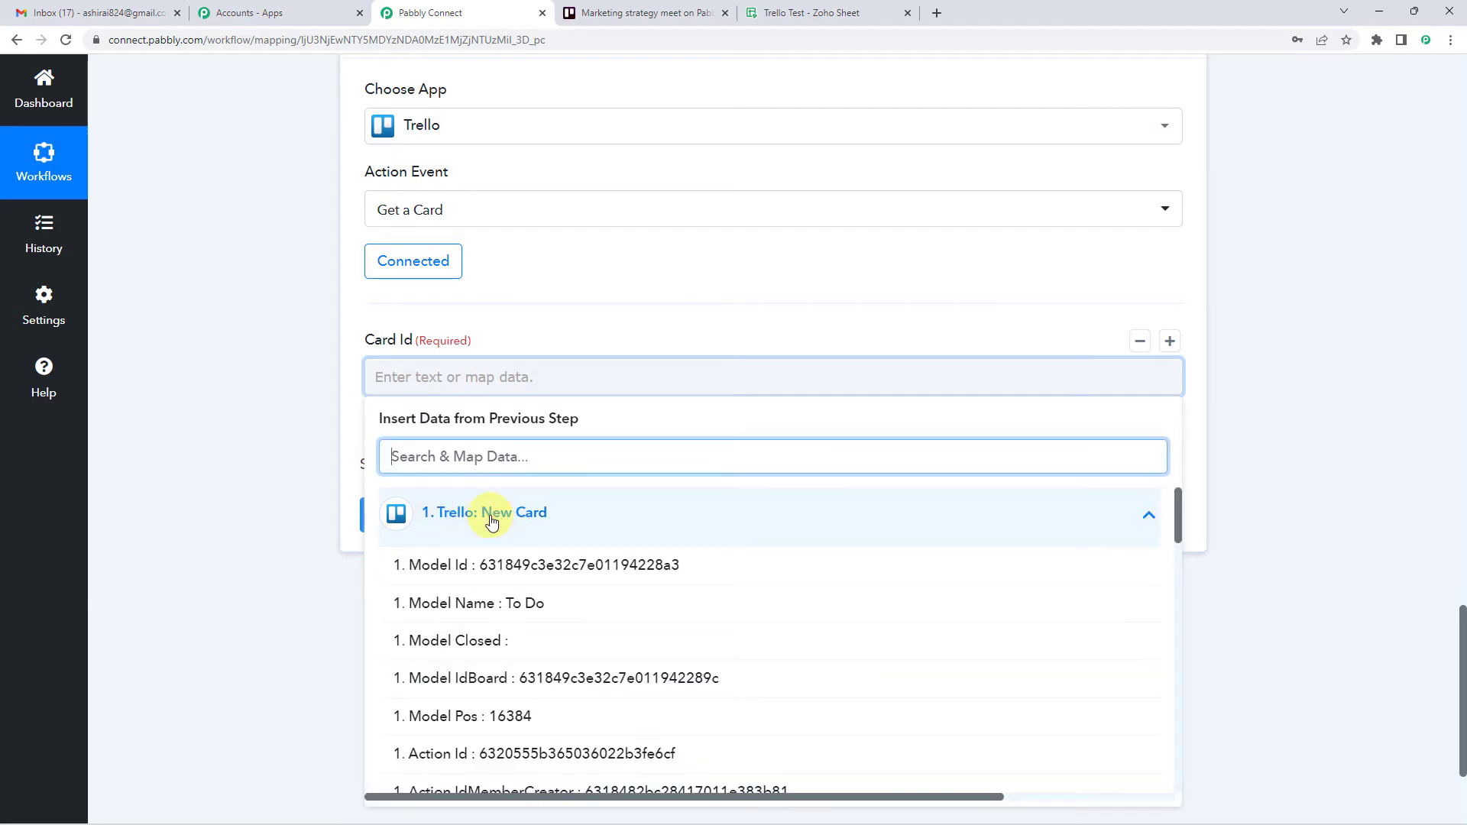
pyautogui.scroll(-2, 508, 680)
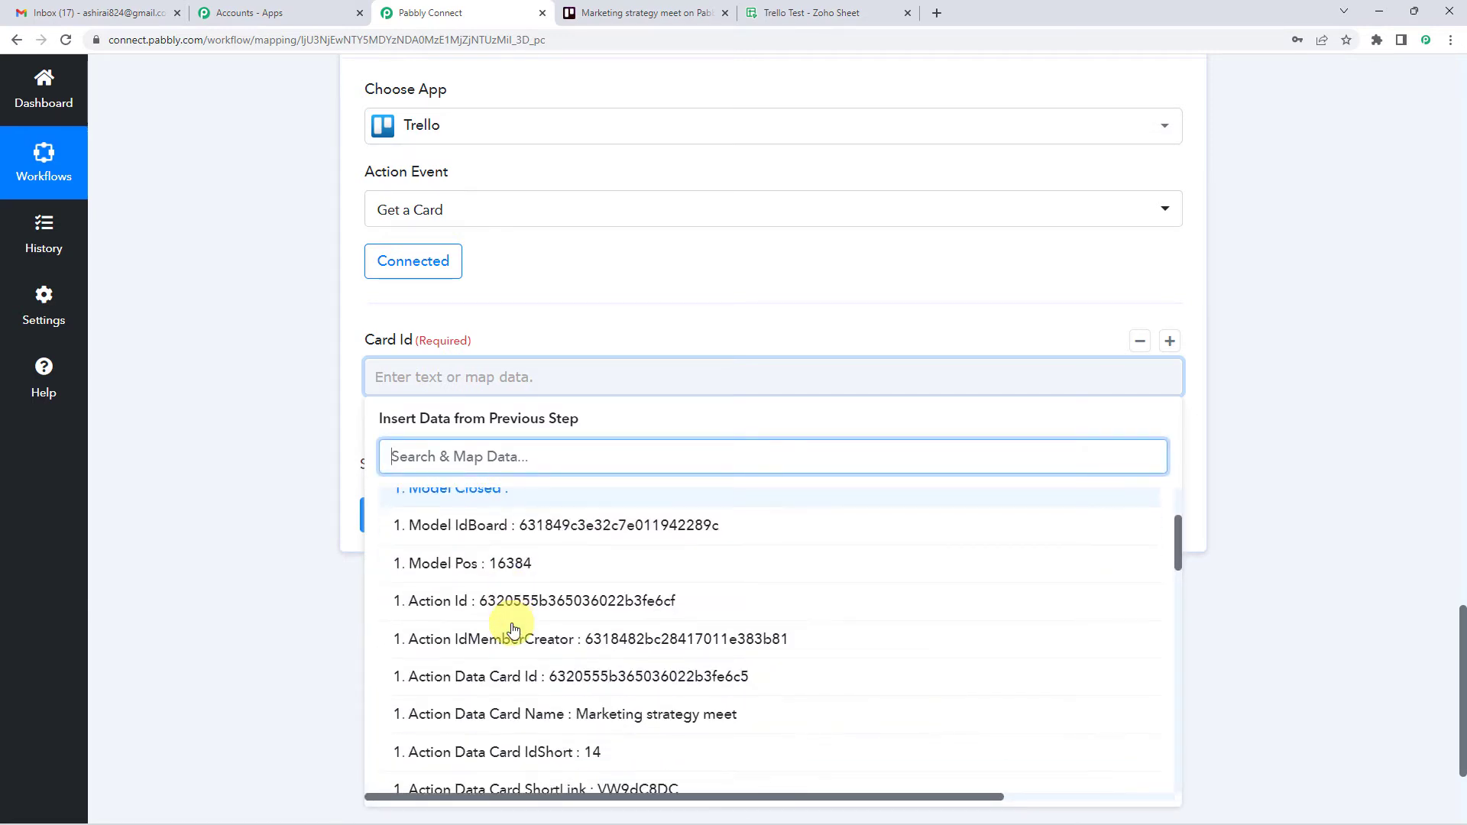
pyautogui.click(581, 677)
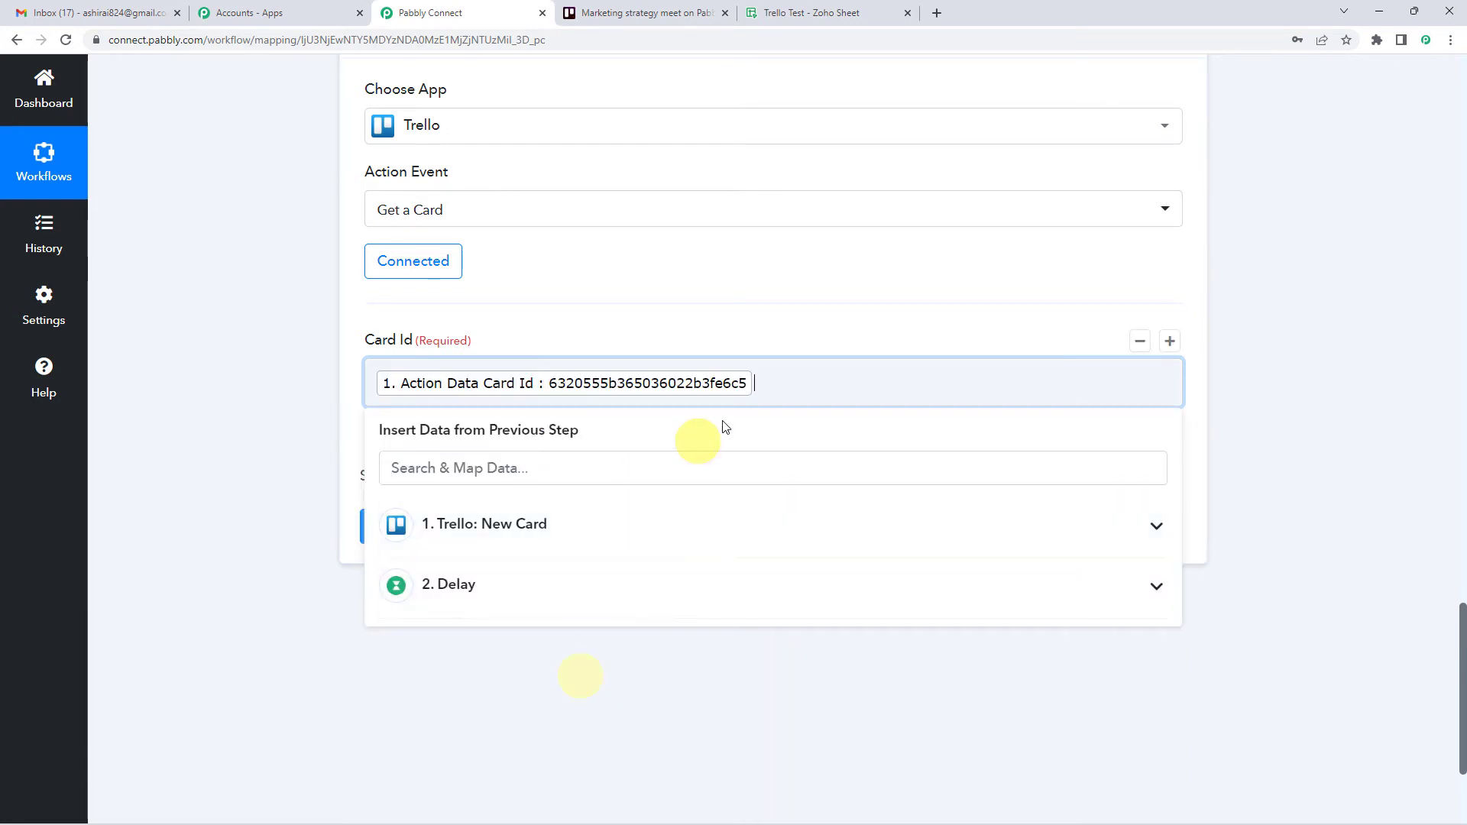
pyautogui.click(489, 524)
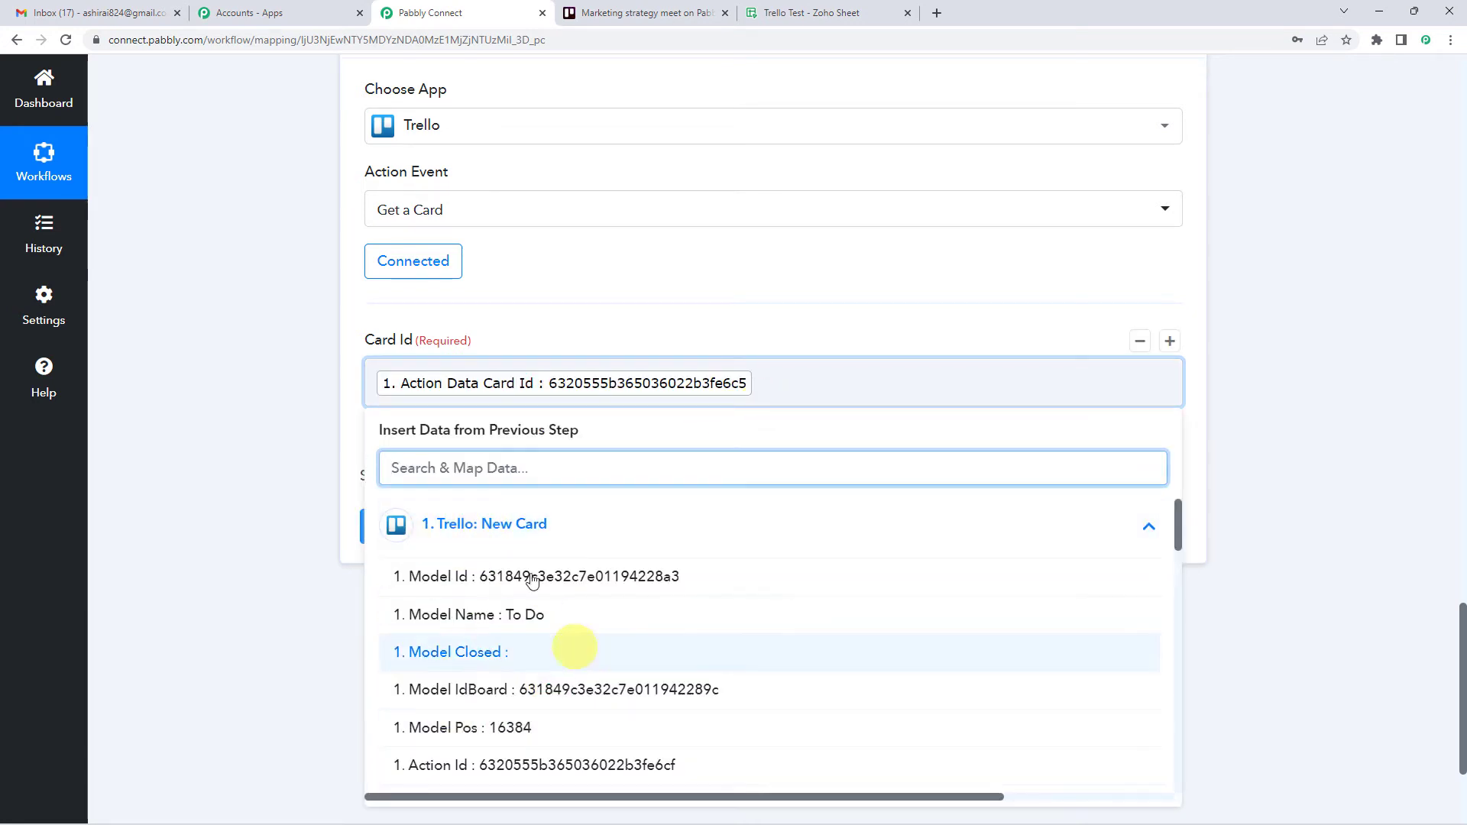
pyautogui.click(208, 497)
# Look up the Action Data Card Id in the trigger response and check it against the Card Id mapped in the Get a Card action.
pyautogui.scroll(15, 208, 497)
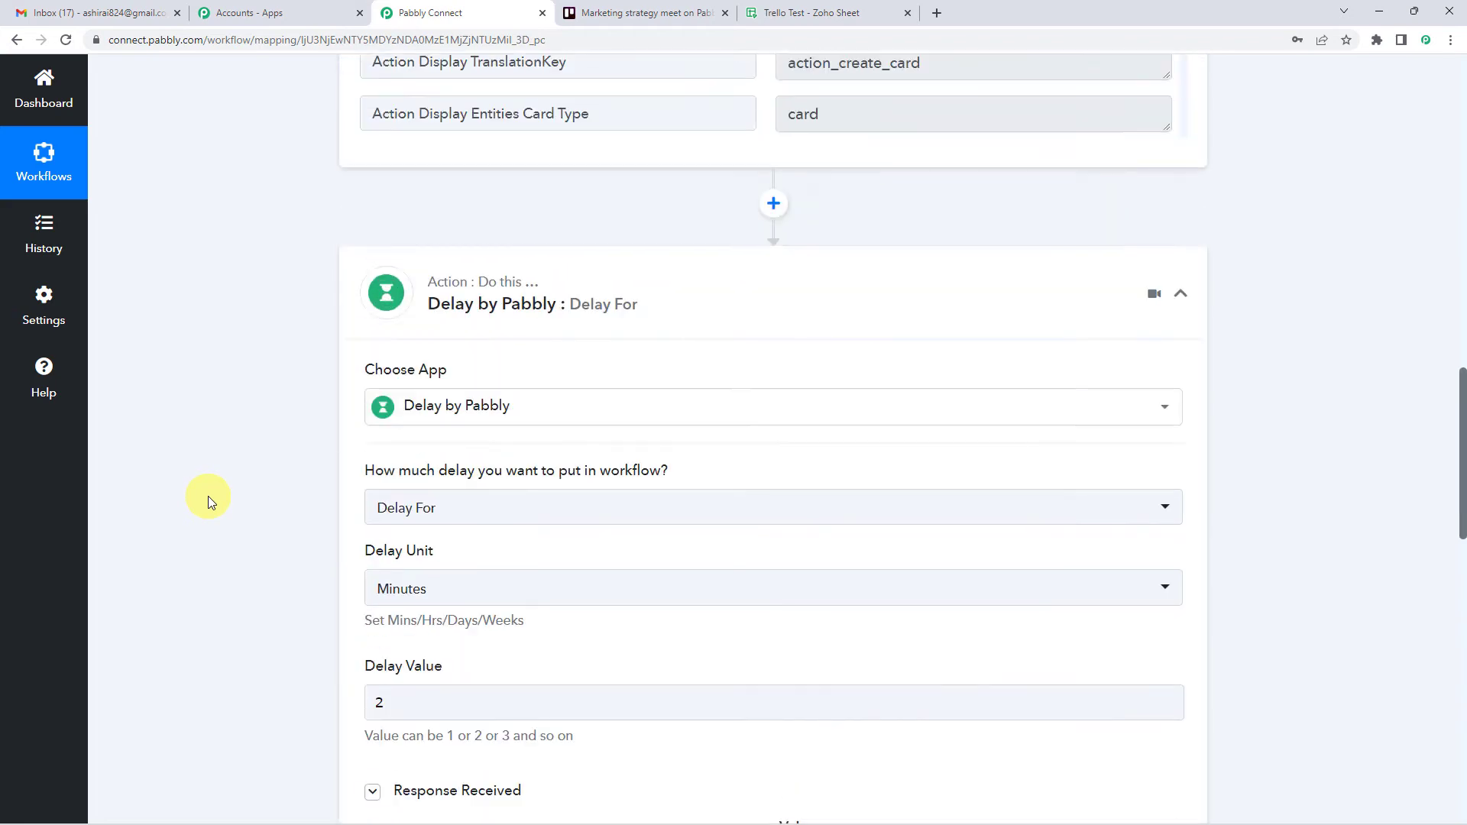
pyautogui.scroll(10, 208, 497)
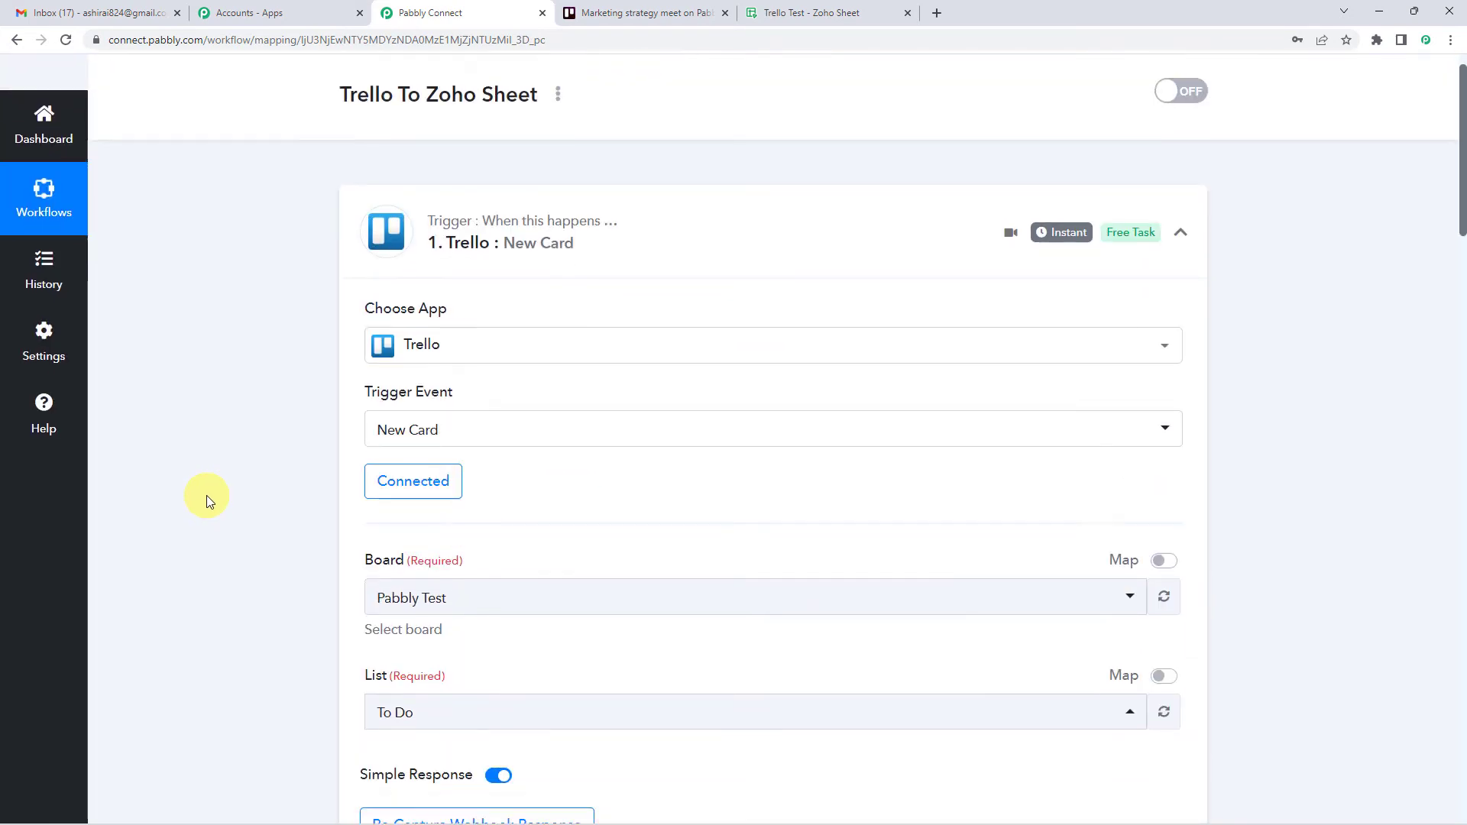
pyautogui.scroll(-4, 207, 495)
pyautogui.scroll(-2, 206, 495)
pyautogui.scroll(-3, 206, 495)
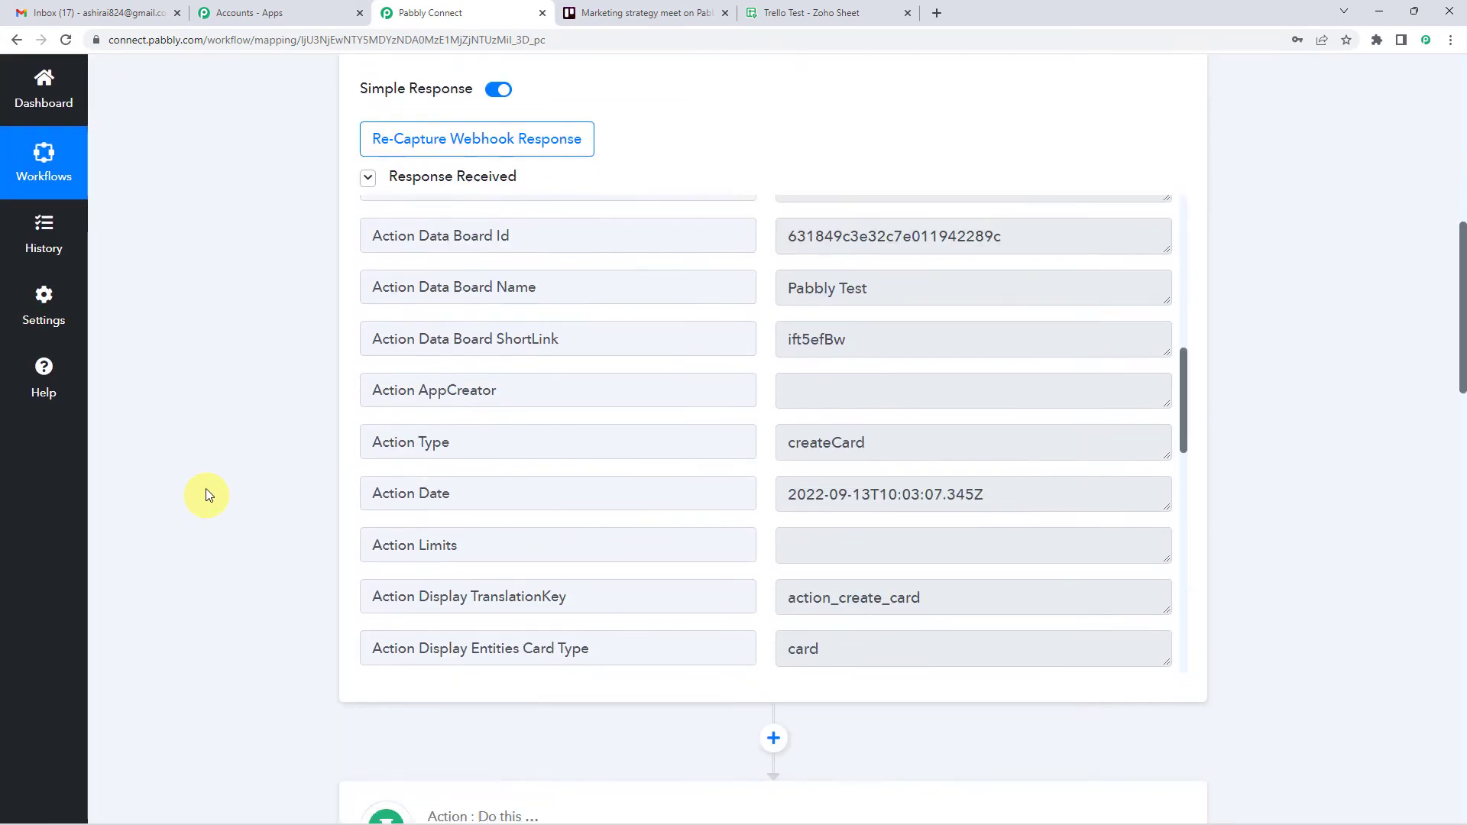
pyautogui.scroll(3, 323, 307)
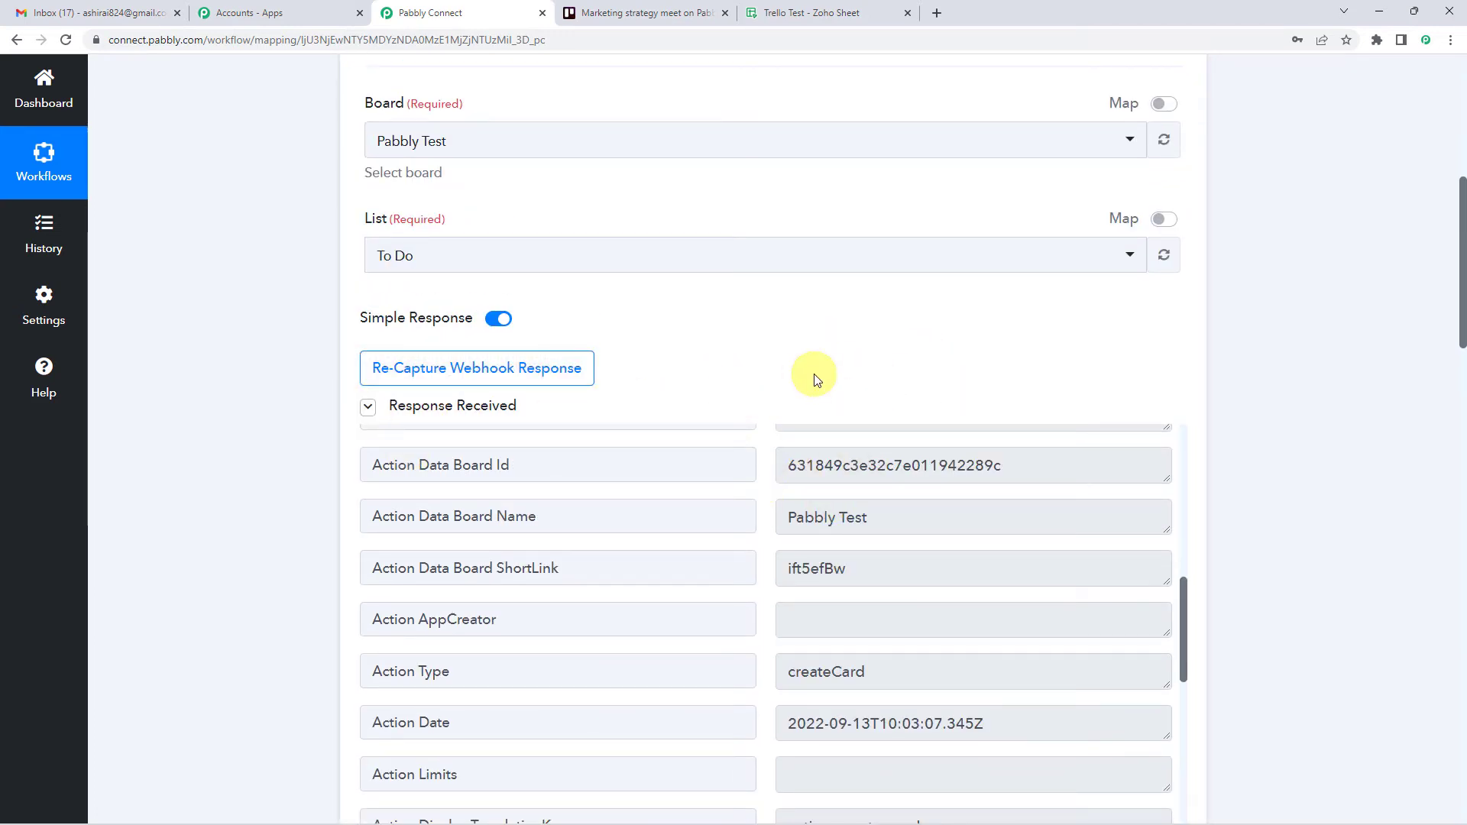
pyautogui.scroll(-6, 810, 382)
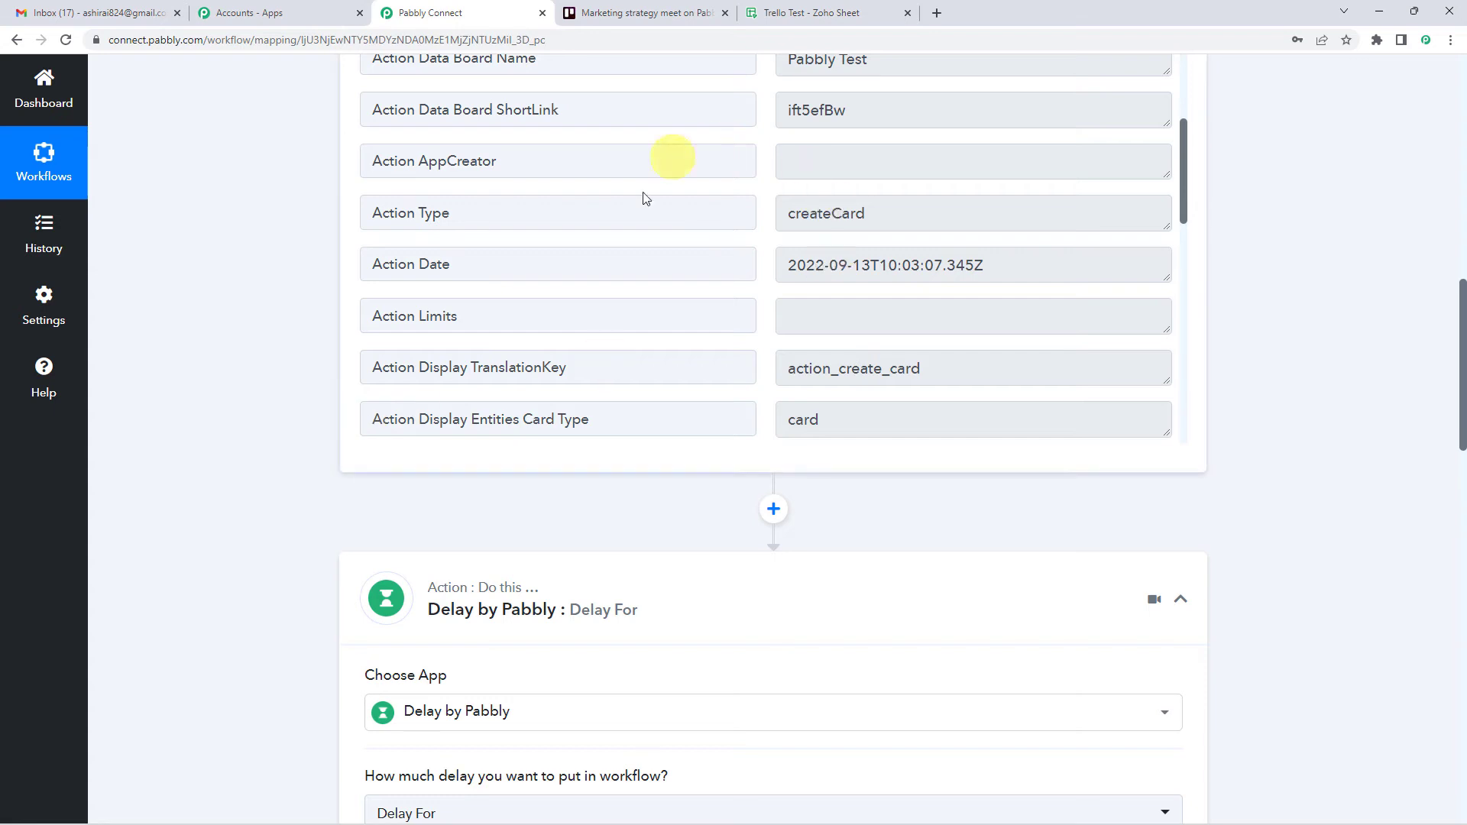
pyautogui.scroll(2, 256, 367)
pyautogui.scroll(5, 829, 337)
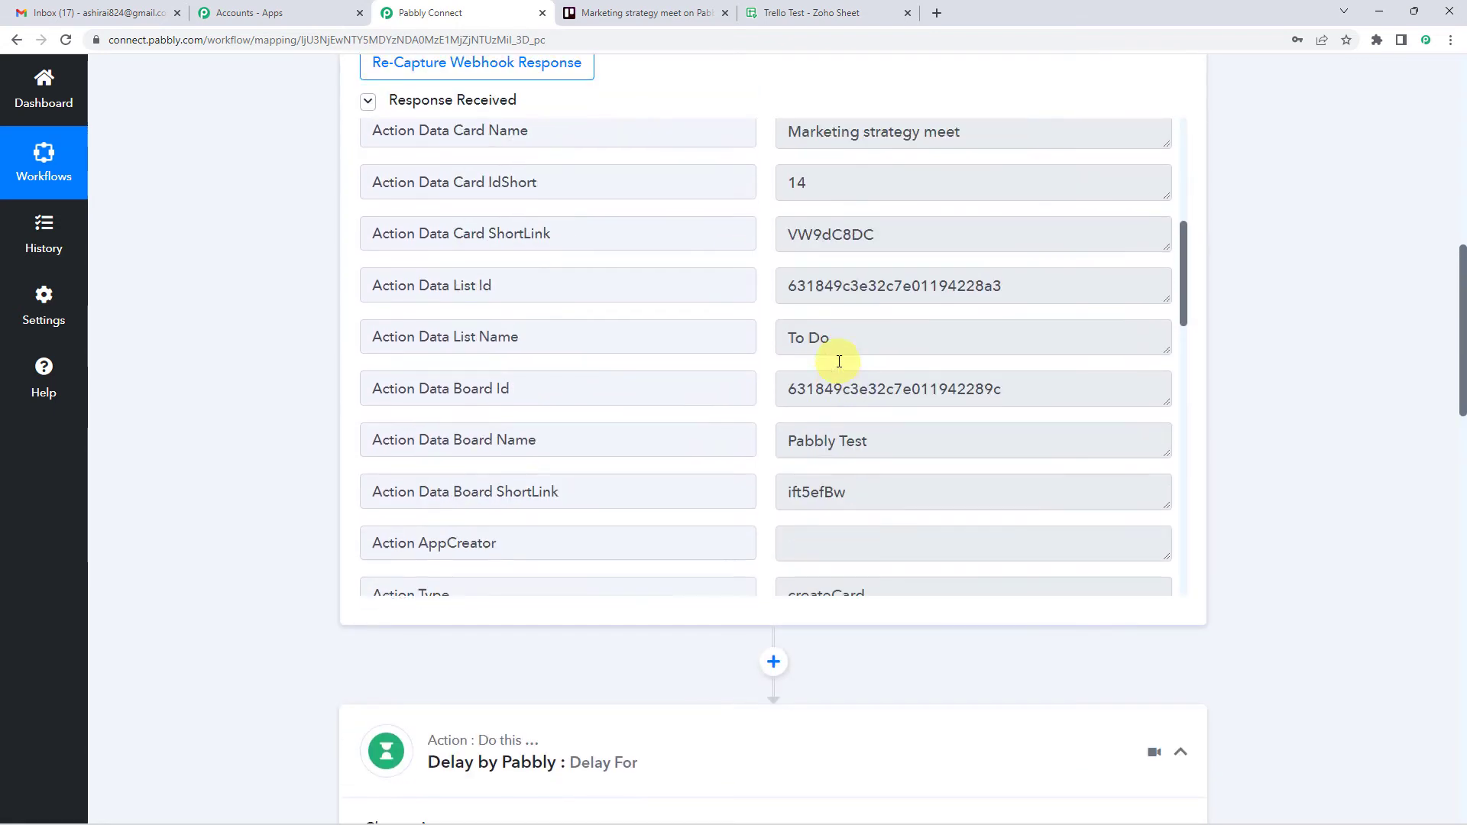
pyautogui.scroll(1, 848, 390)
pyautogui.click(846, 310)
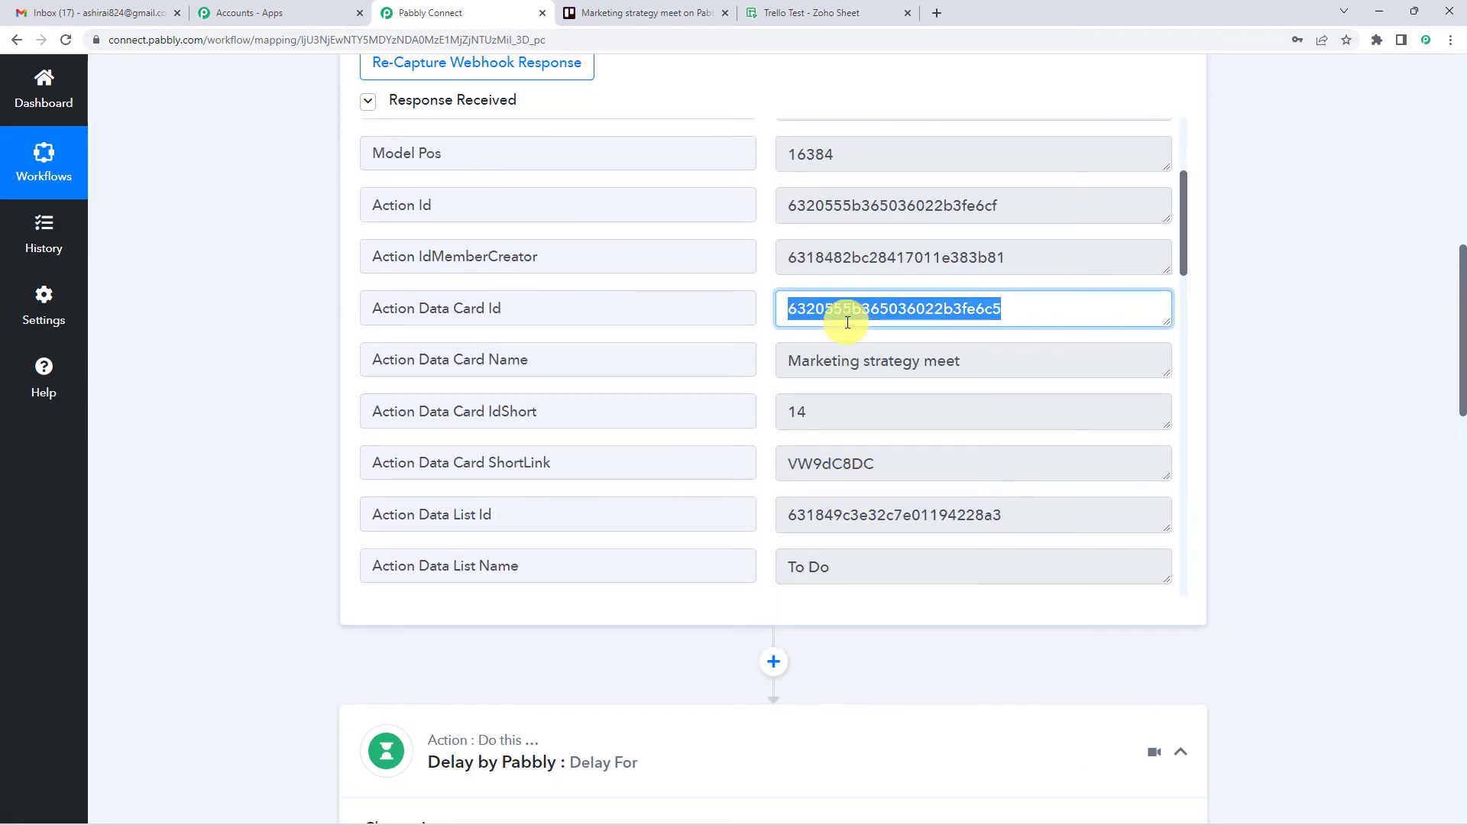
pyautogui.scroll(-20, 257, 465)
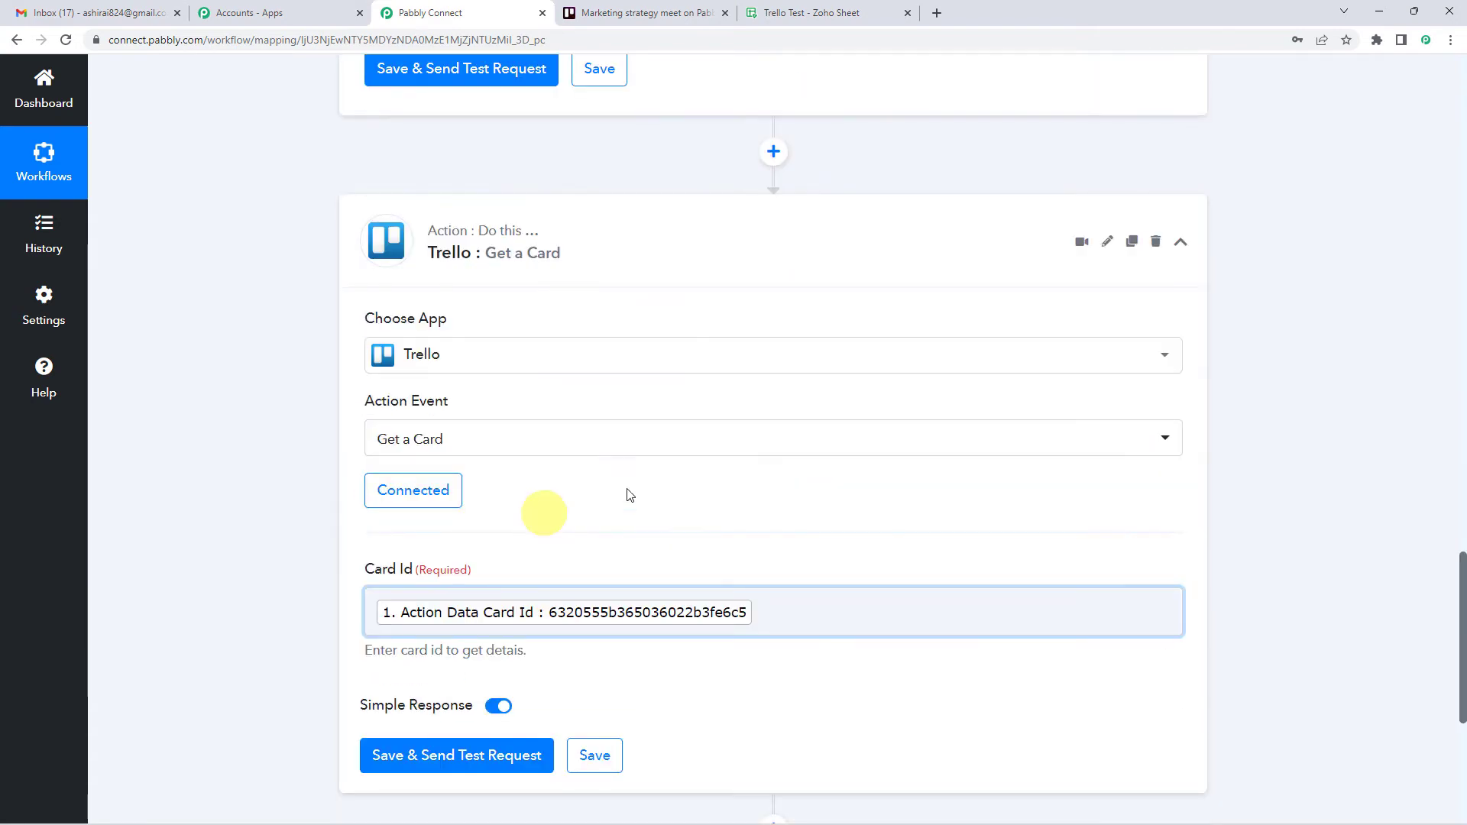
pyautogui.click(799, 309)
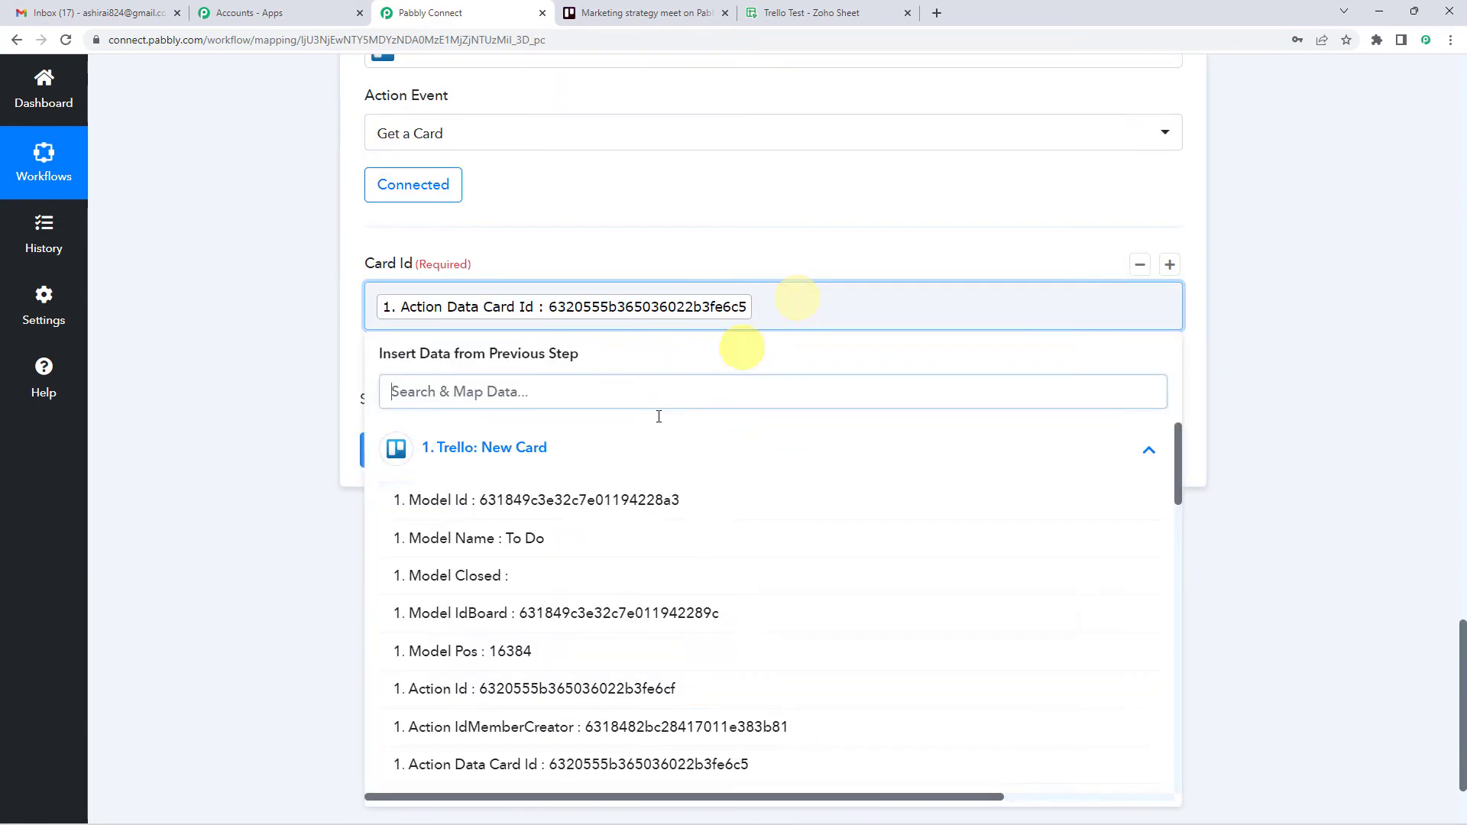
pyautogui.click(538, 451)
pyautogui.click(573, 253)
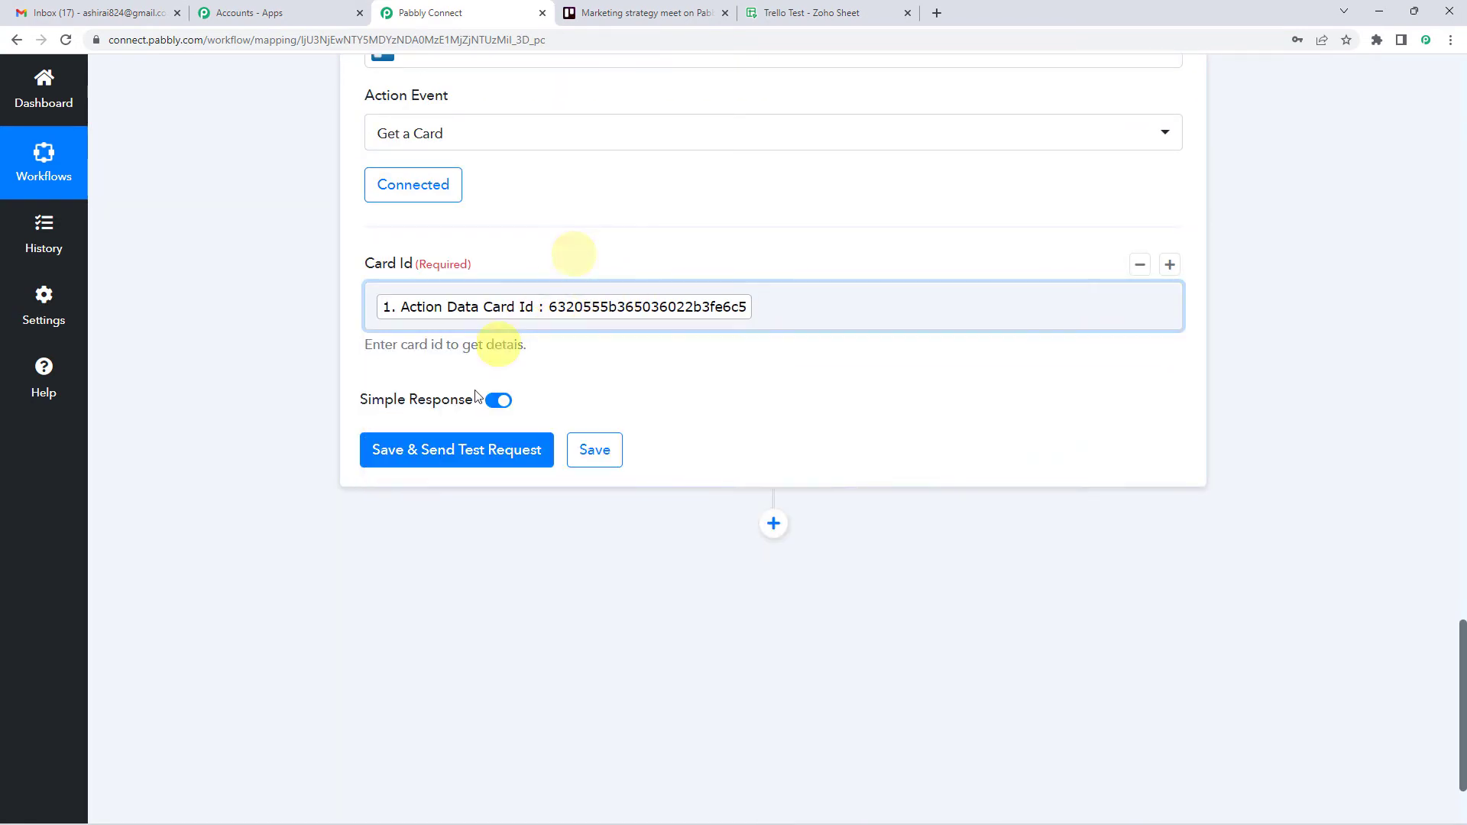
# Save the Get a Card action with a test request and review the description and due date in its response.
pyautogui.scroll(2, 560, 295)
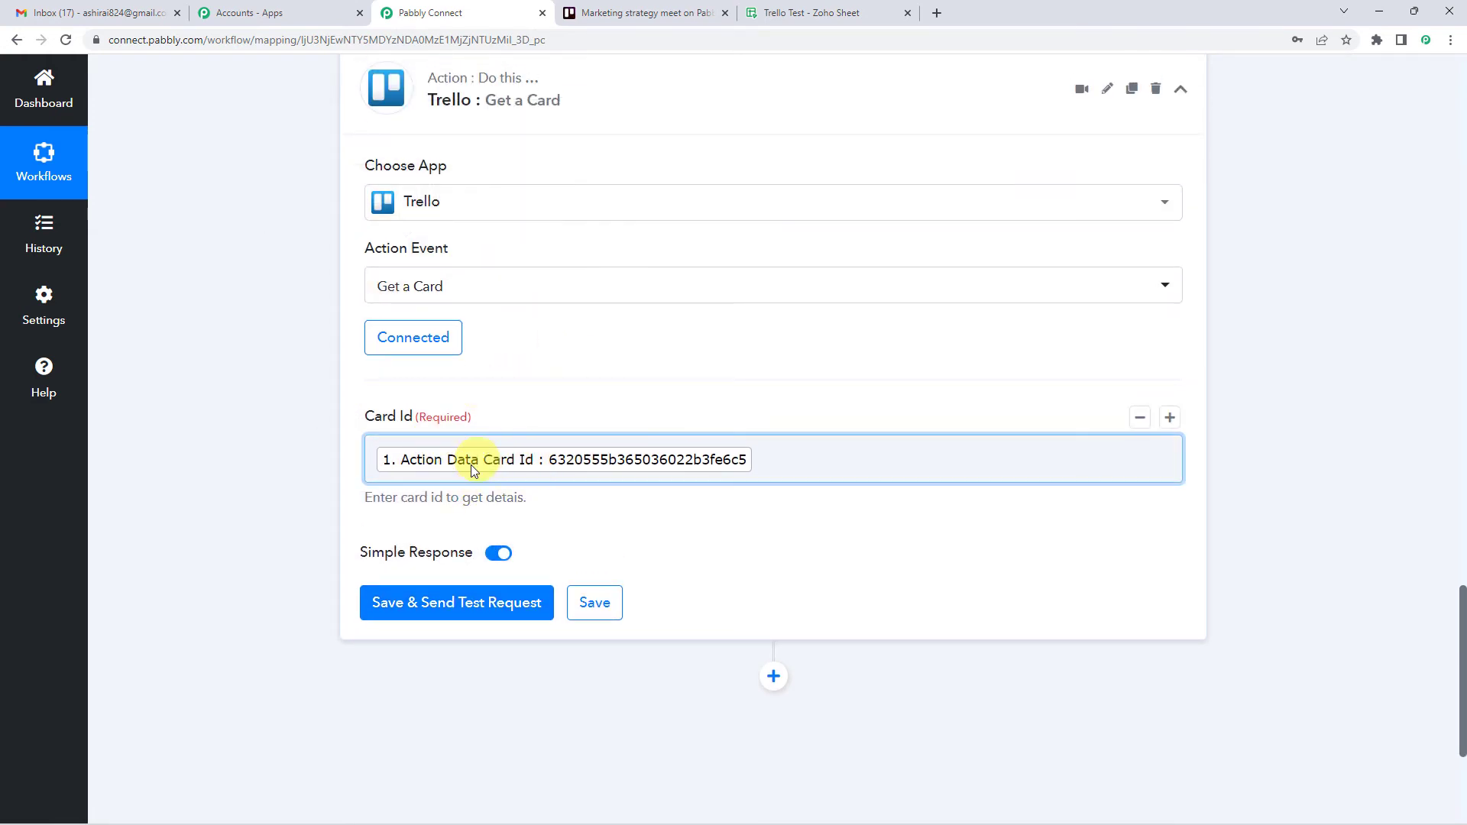
pyautogui.click(473, 602)
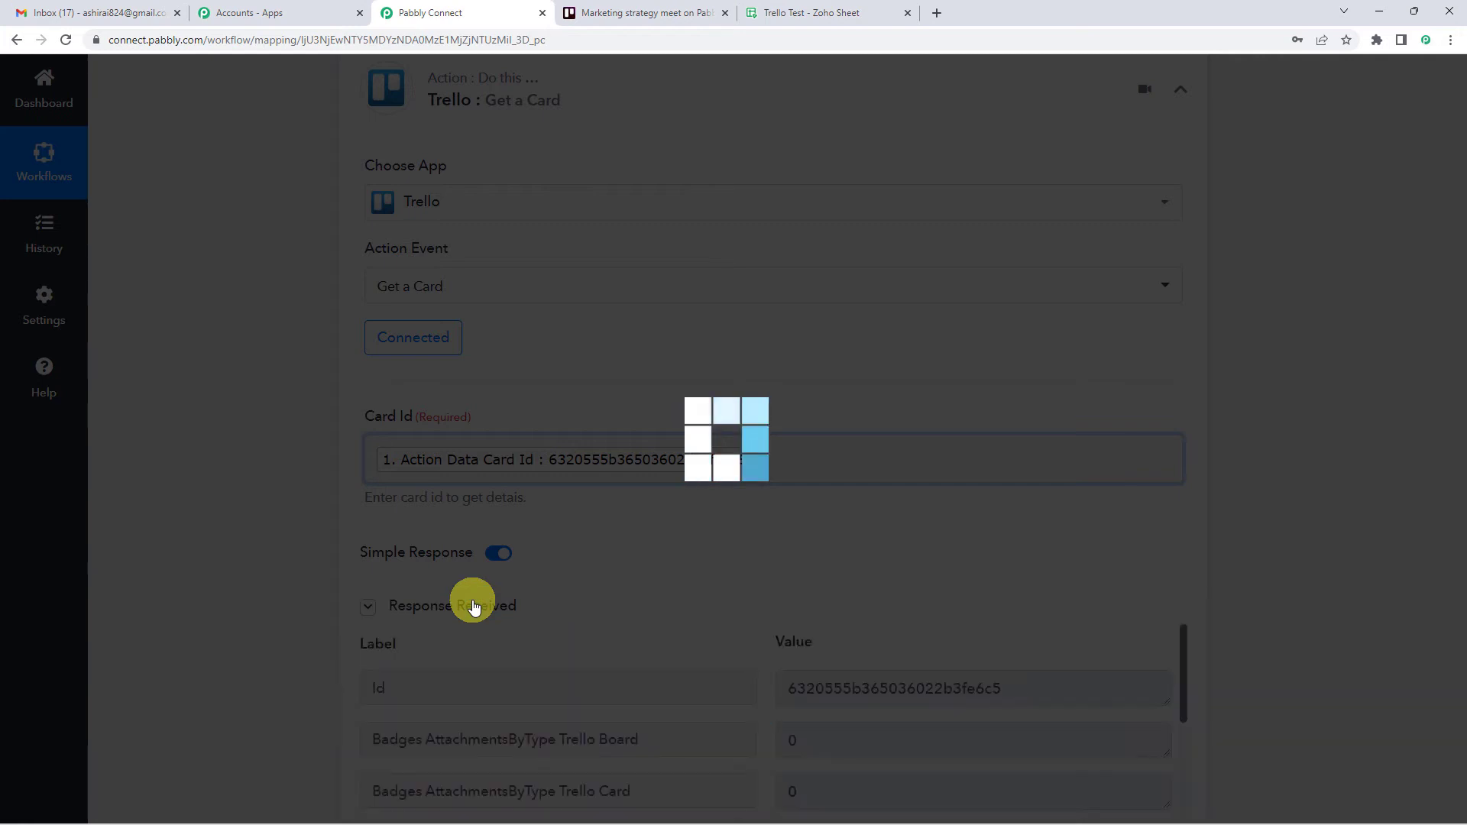
pyautogui.scroll(-3, 752, 411)
pyautogui.scroll(-3, 751, 411)
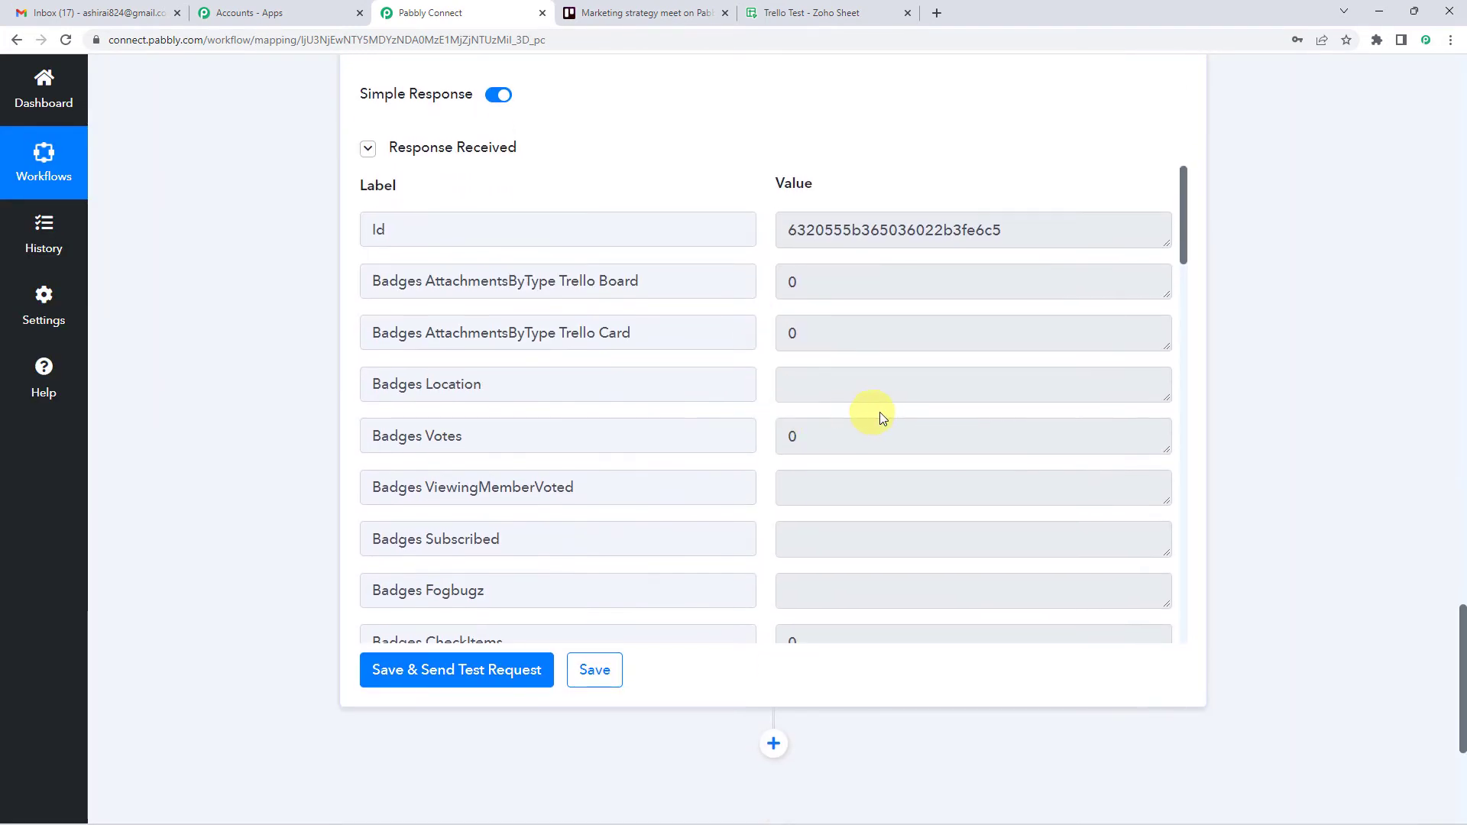
pyautogui.scroll(-8, 879, 411)
pyautogui.scroll(-3, 879, 413)
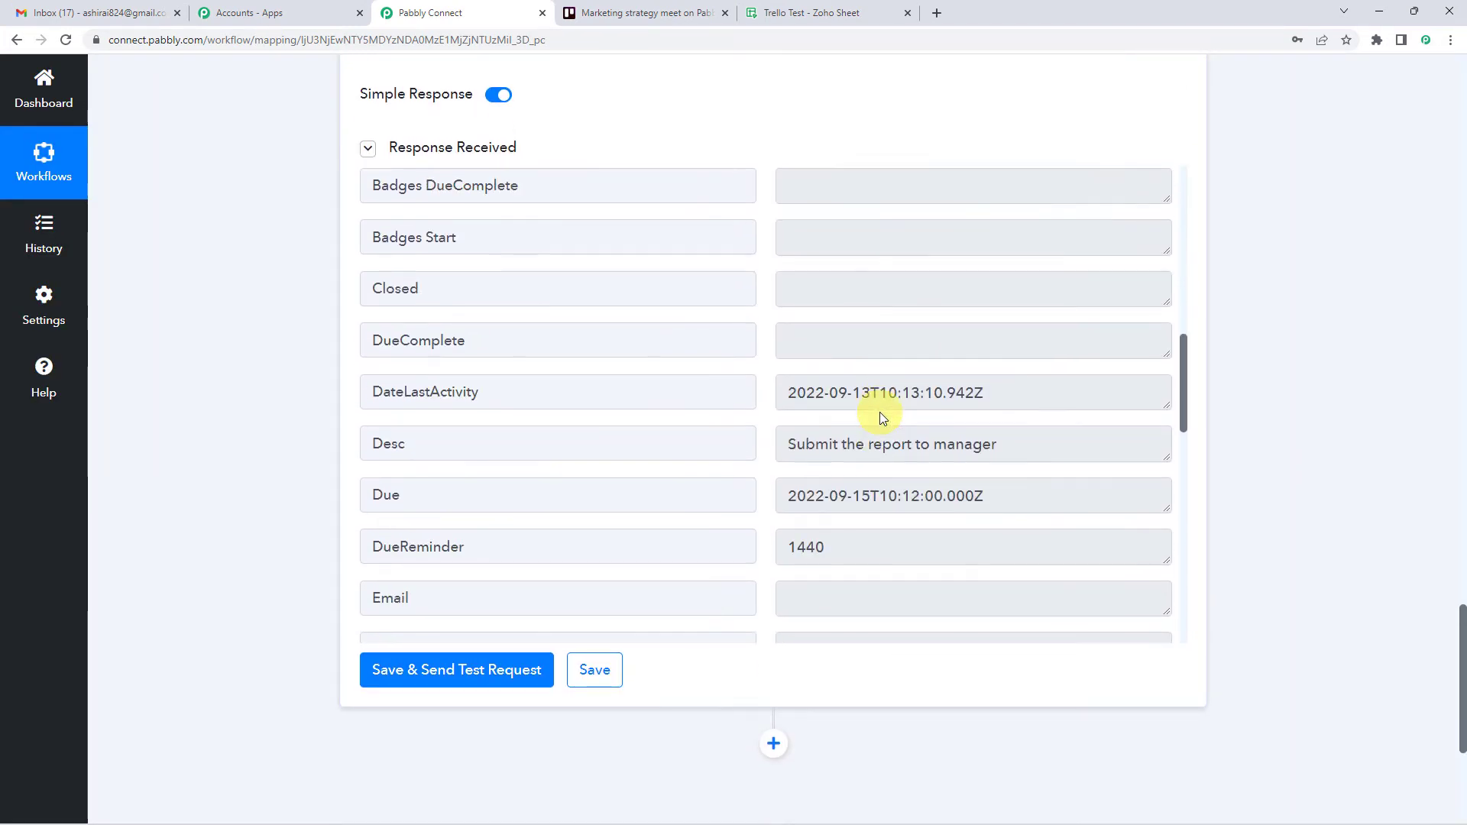
# Examine the due date, description and card name in the Get a Card response.
pyautogui.scroll(2, 879, 413)
pyautogui.click(793, 264)
pyautogui.moveTo(793, 264); pyautogui.dragTo(998, 269)
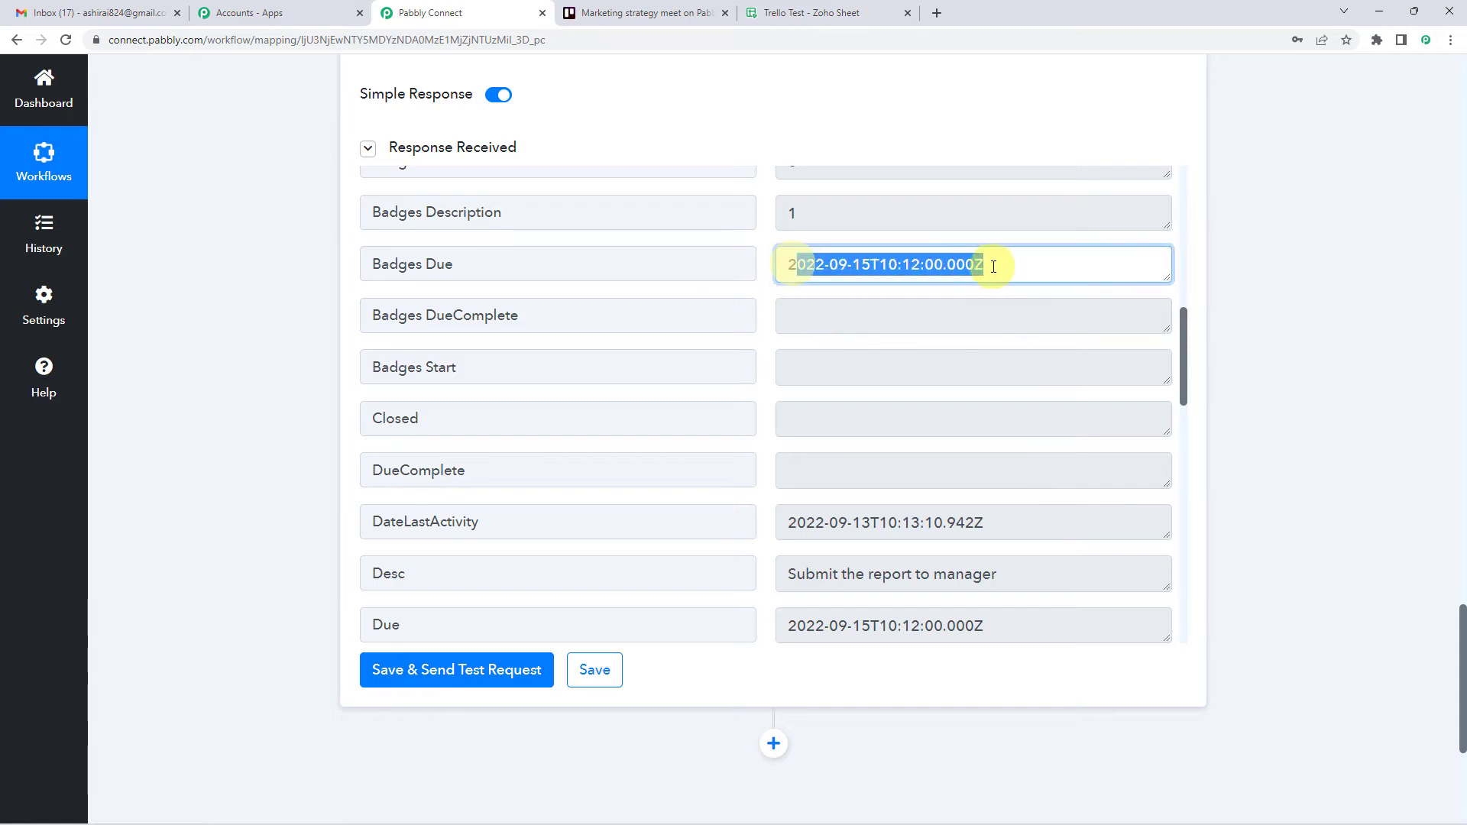
pyautogui.click(802, 279)
pyautogui.scroll(-2, 822, 340)
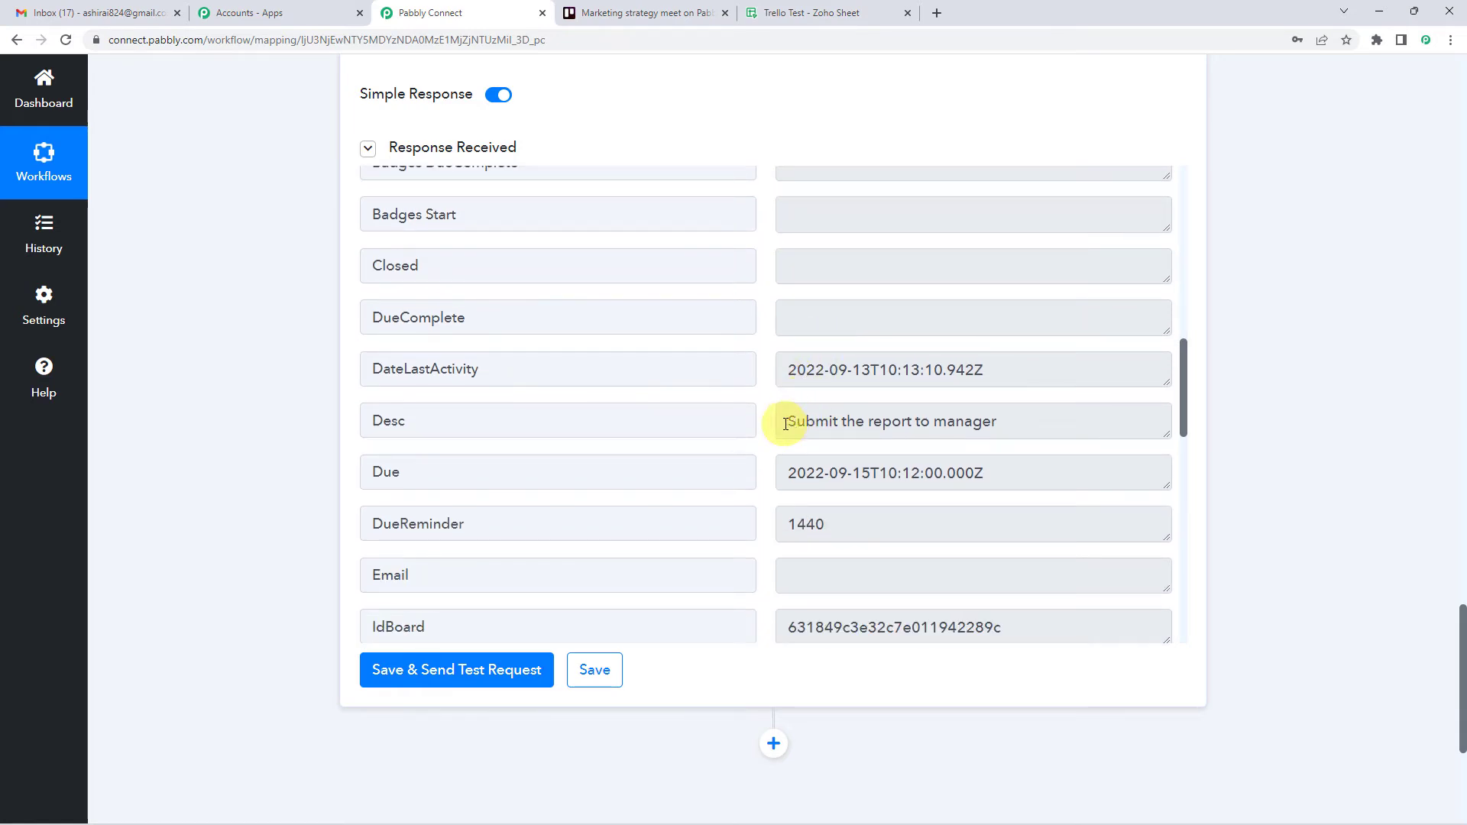
pyautogui.moveTo(786, 424); pyautogui.dragTo(975, 442)
pyautogui.moveTo(795, 479); pyautogui.dragTo(959, 474)
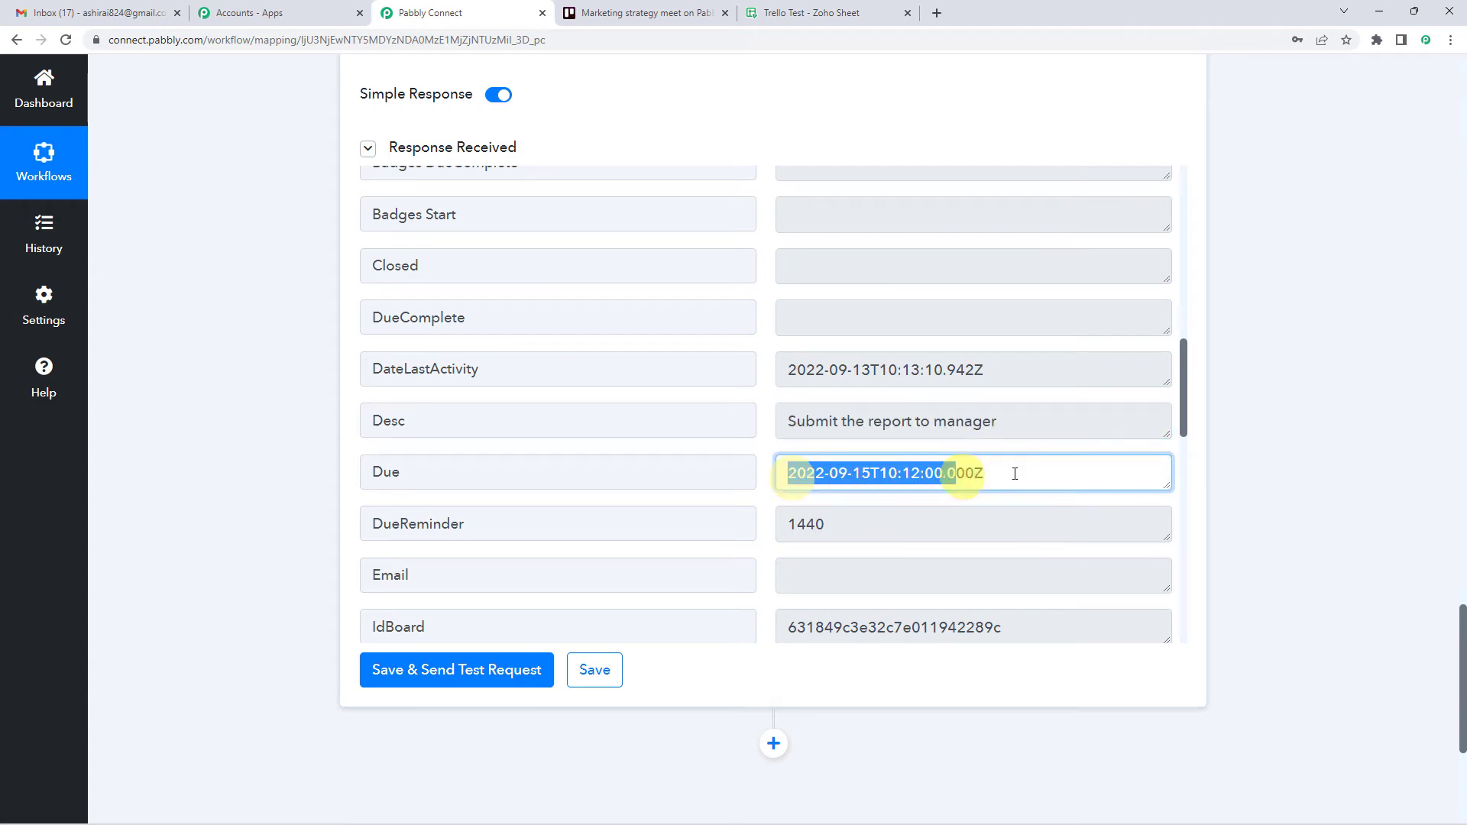
pyautogui.click(291, 456)
pyautogui.scroll(-6, 786, 442)
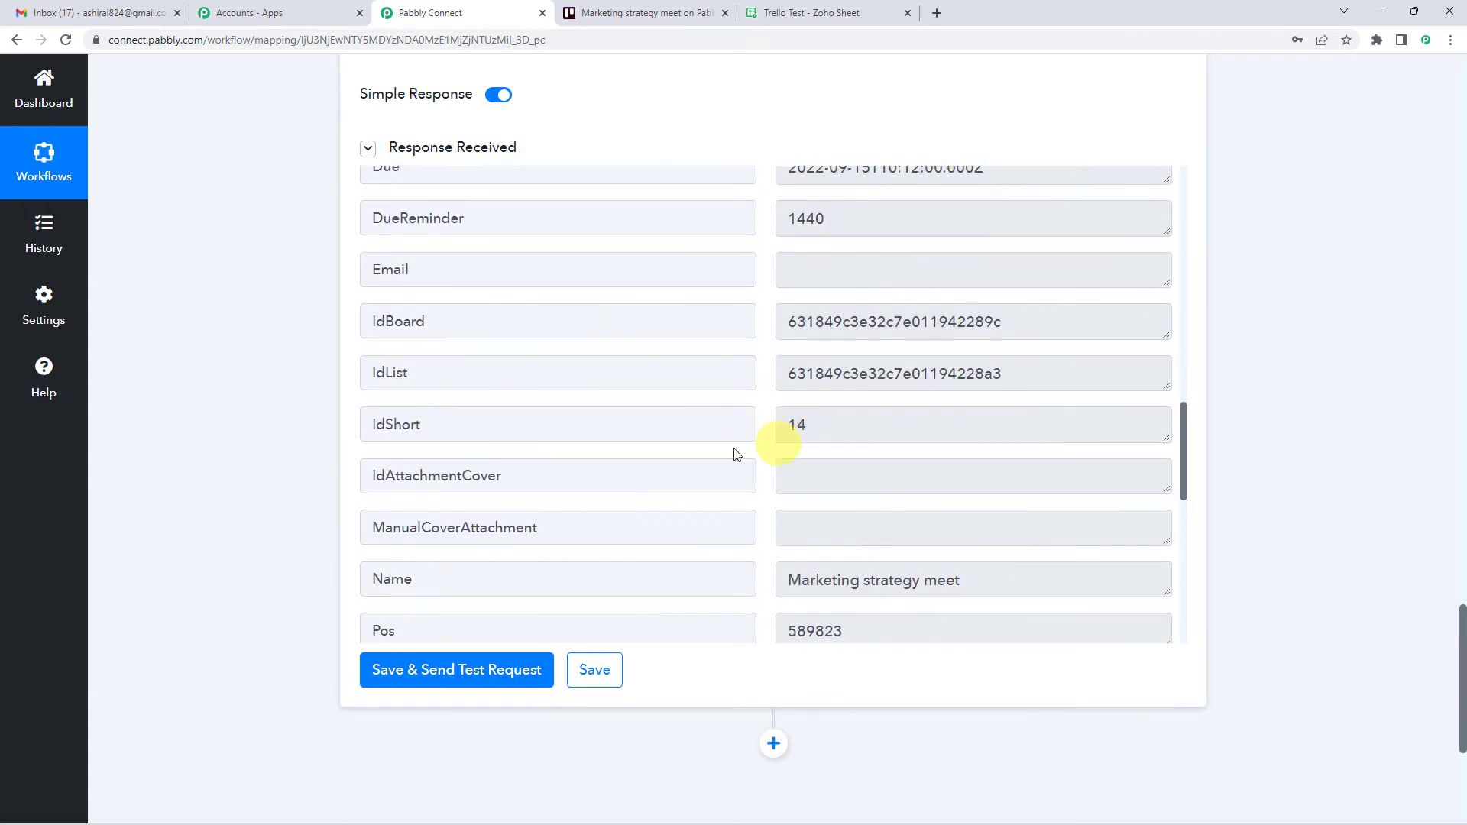
pyautogui.moveTo(801, 440); pyautogui.dragTo(1001, 426)
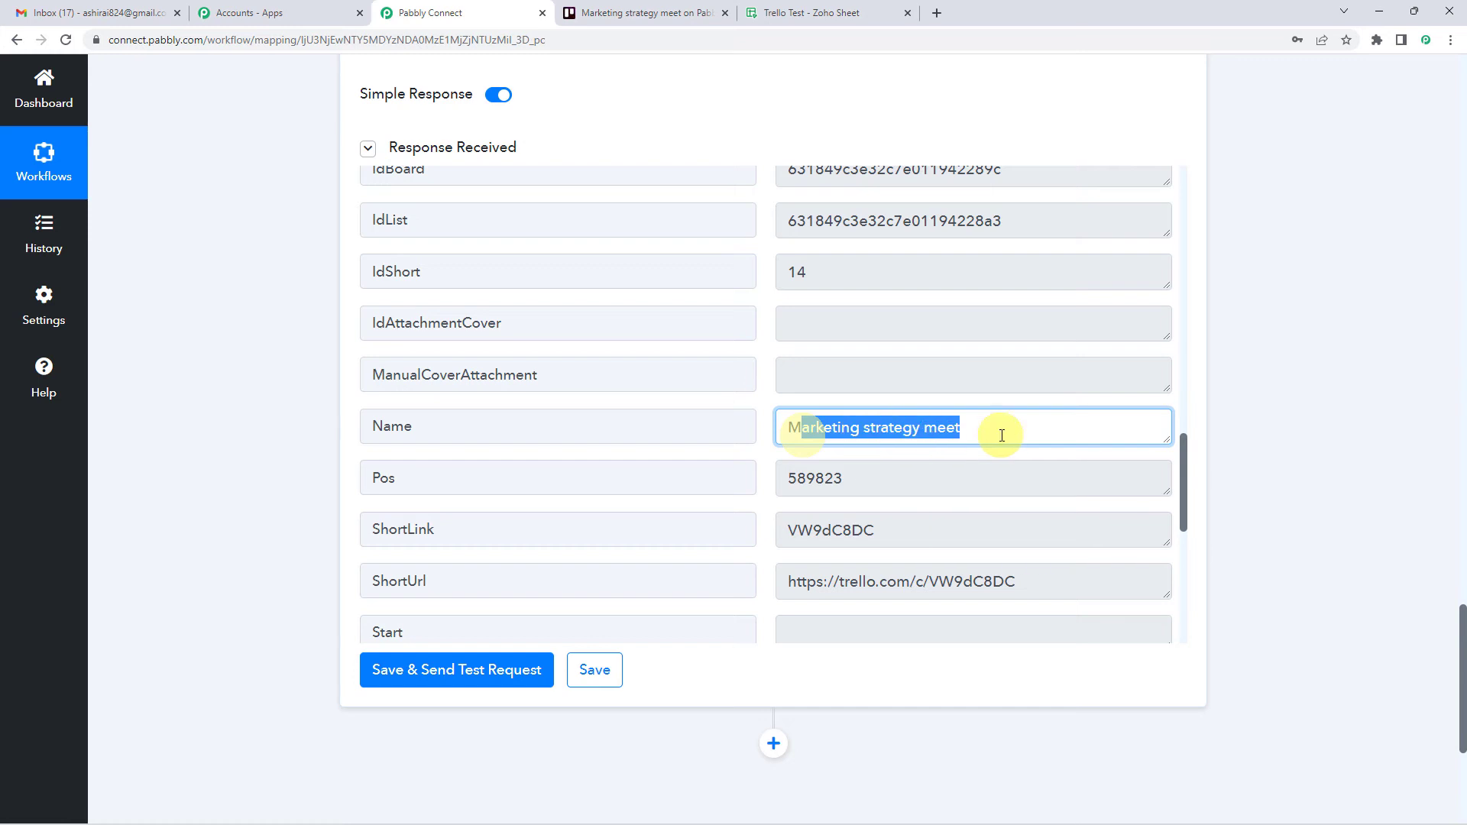
pyautogui.click(316, 457)
pyautogui.scroll(10, 316, 456)
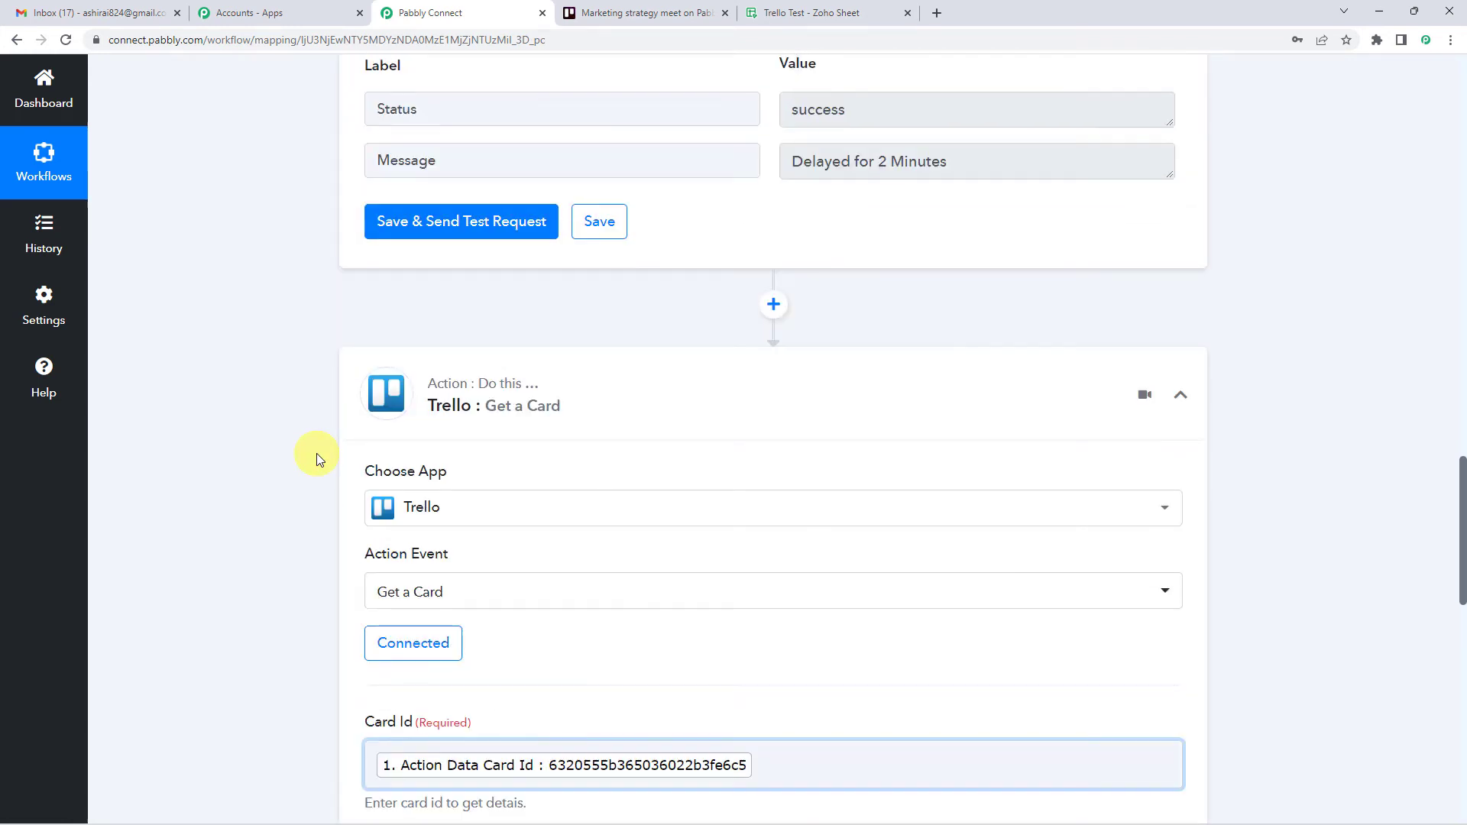
# Add a Zoho Sheet action after the Get a Card action and set its action event to Create Row.
pyautogui.click(459, 423)
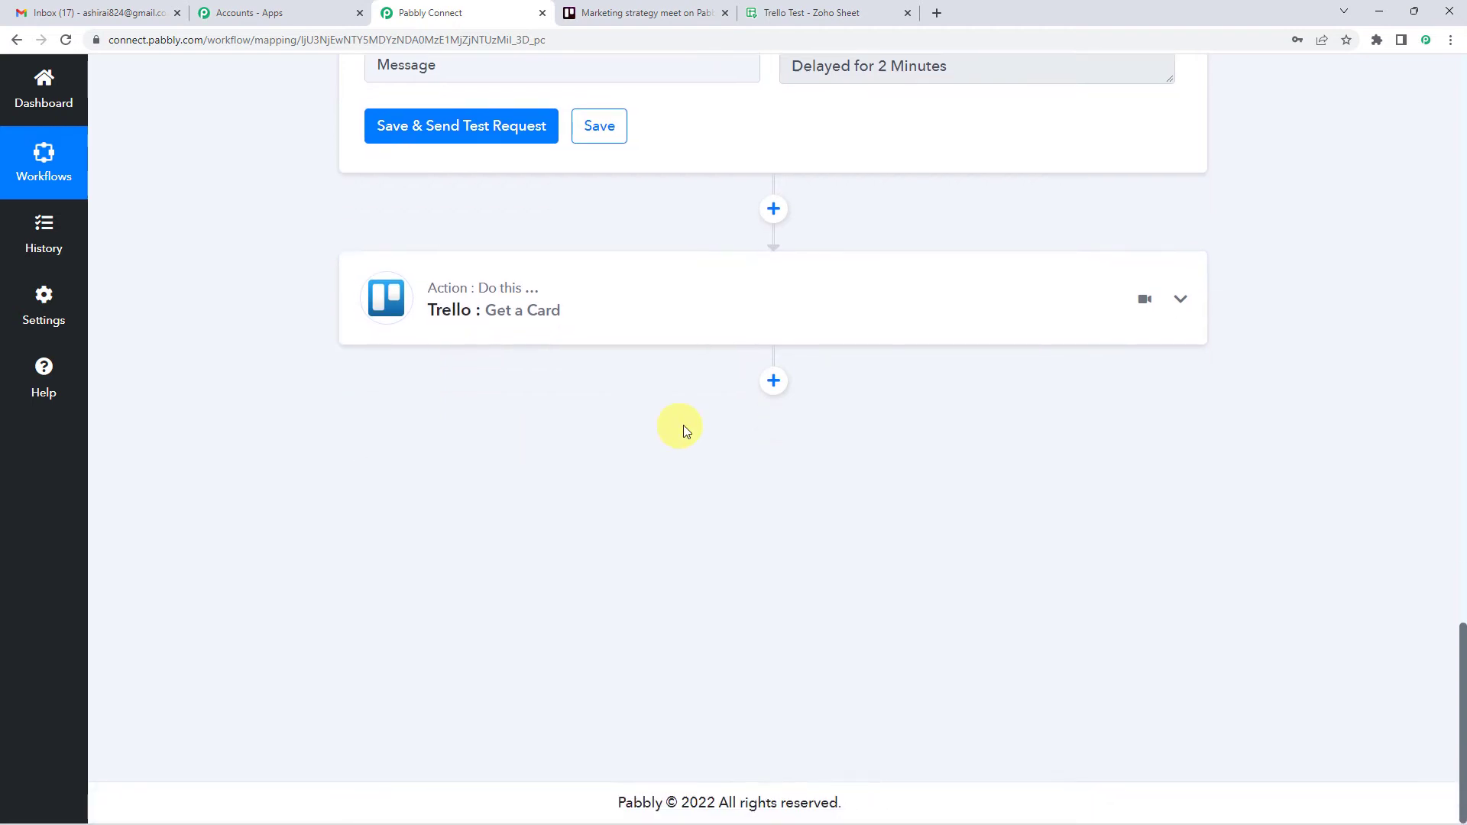
pyautogui.click(774, 381)
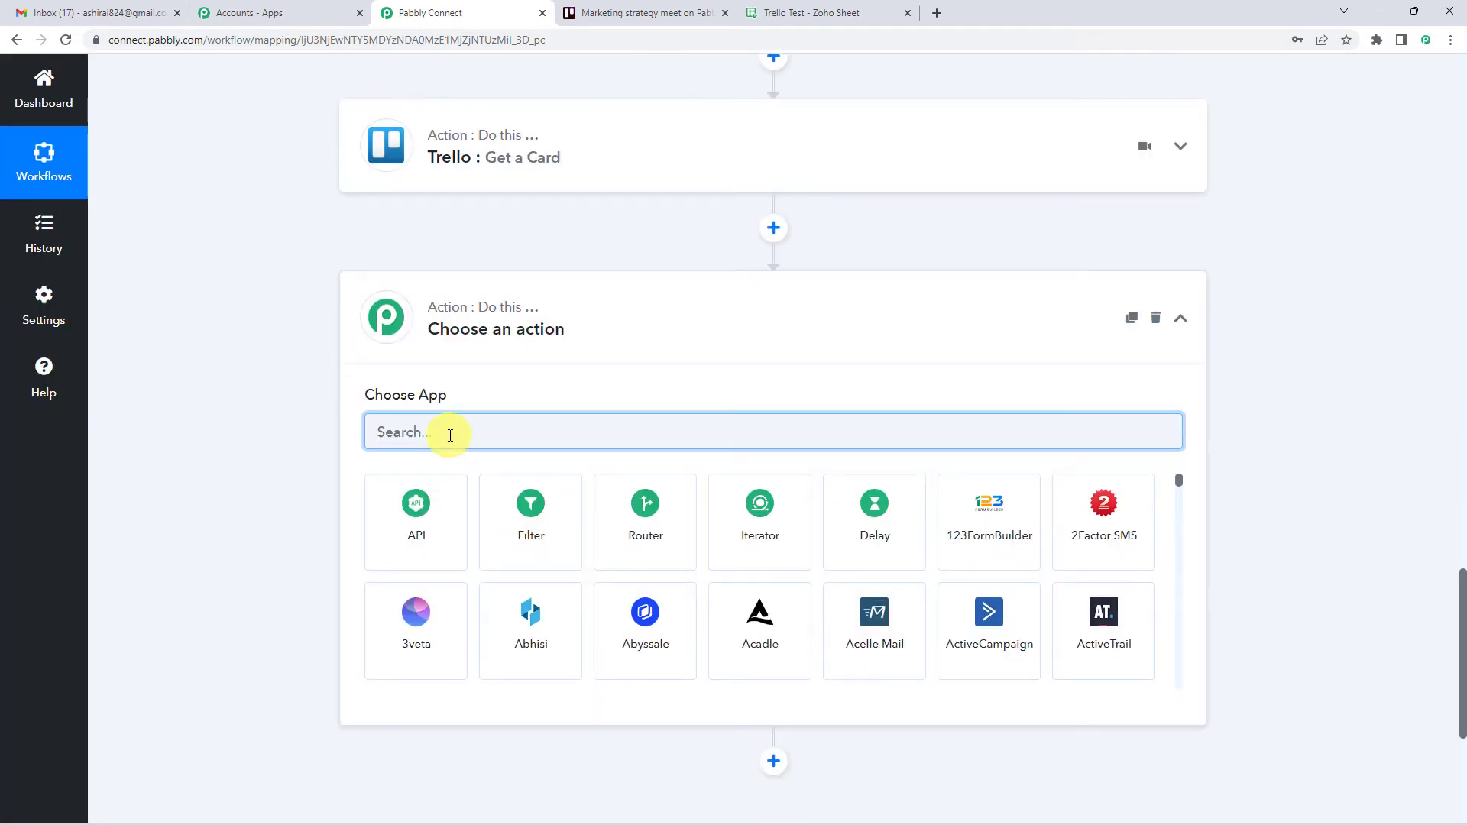
pyautogui.write('ZOHO')
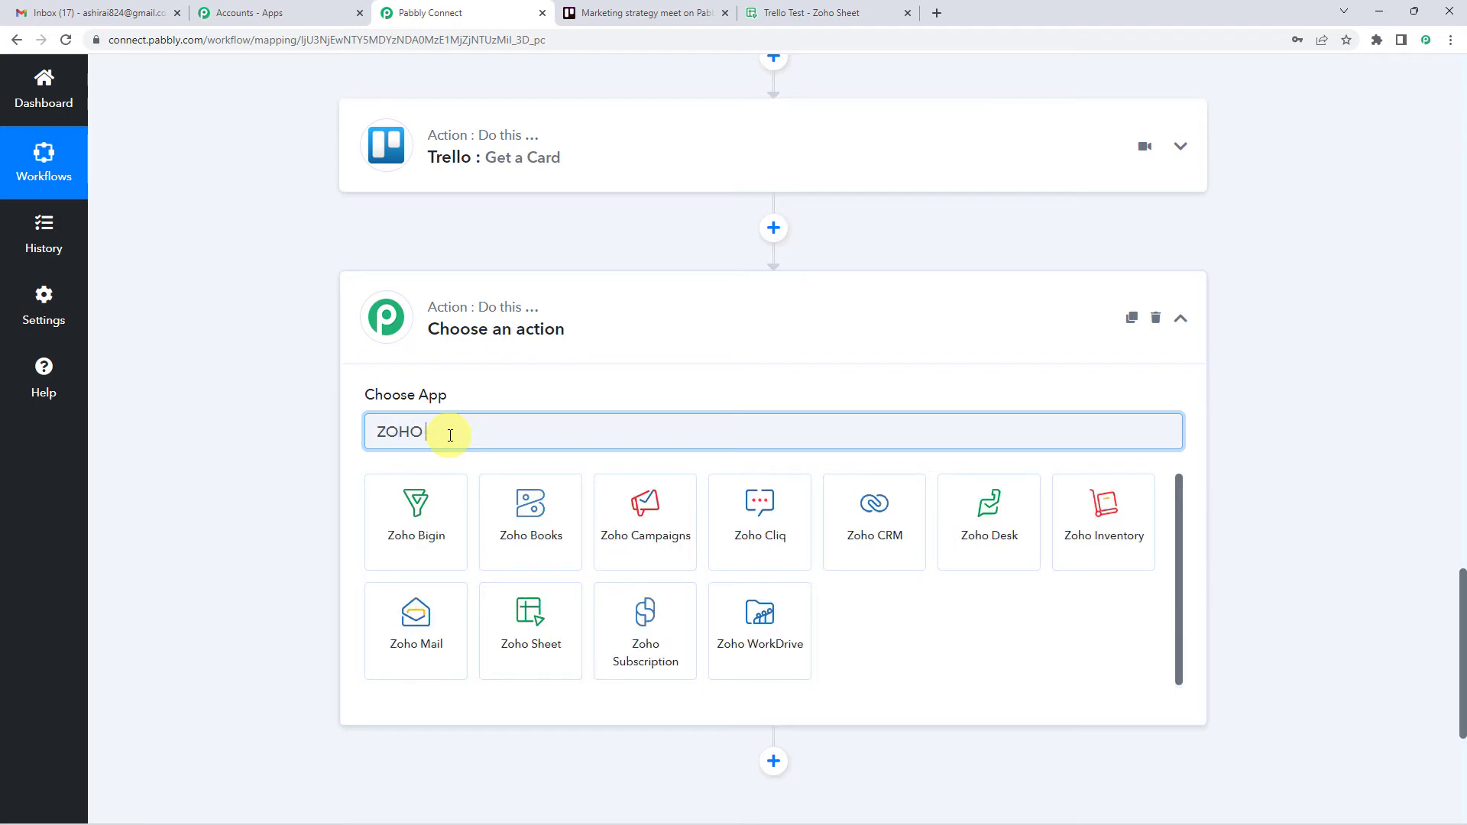
pyautogui.write(' SH')
pyautogui.click(422, 531)
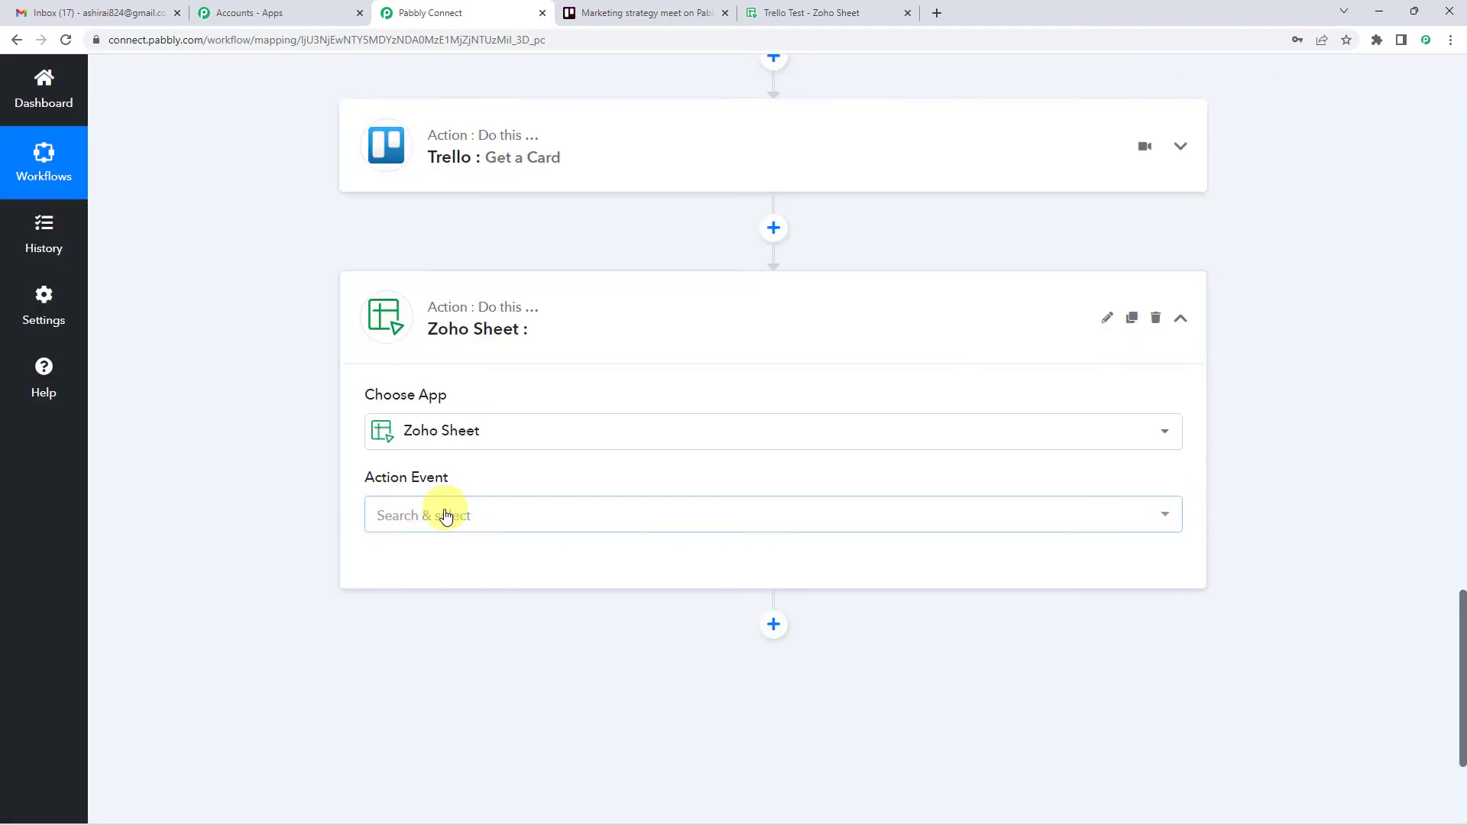
pyautogui.click(416, 514)
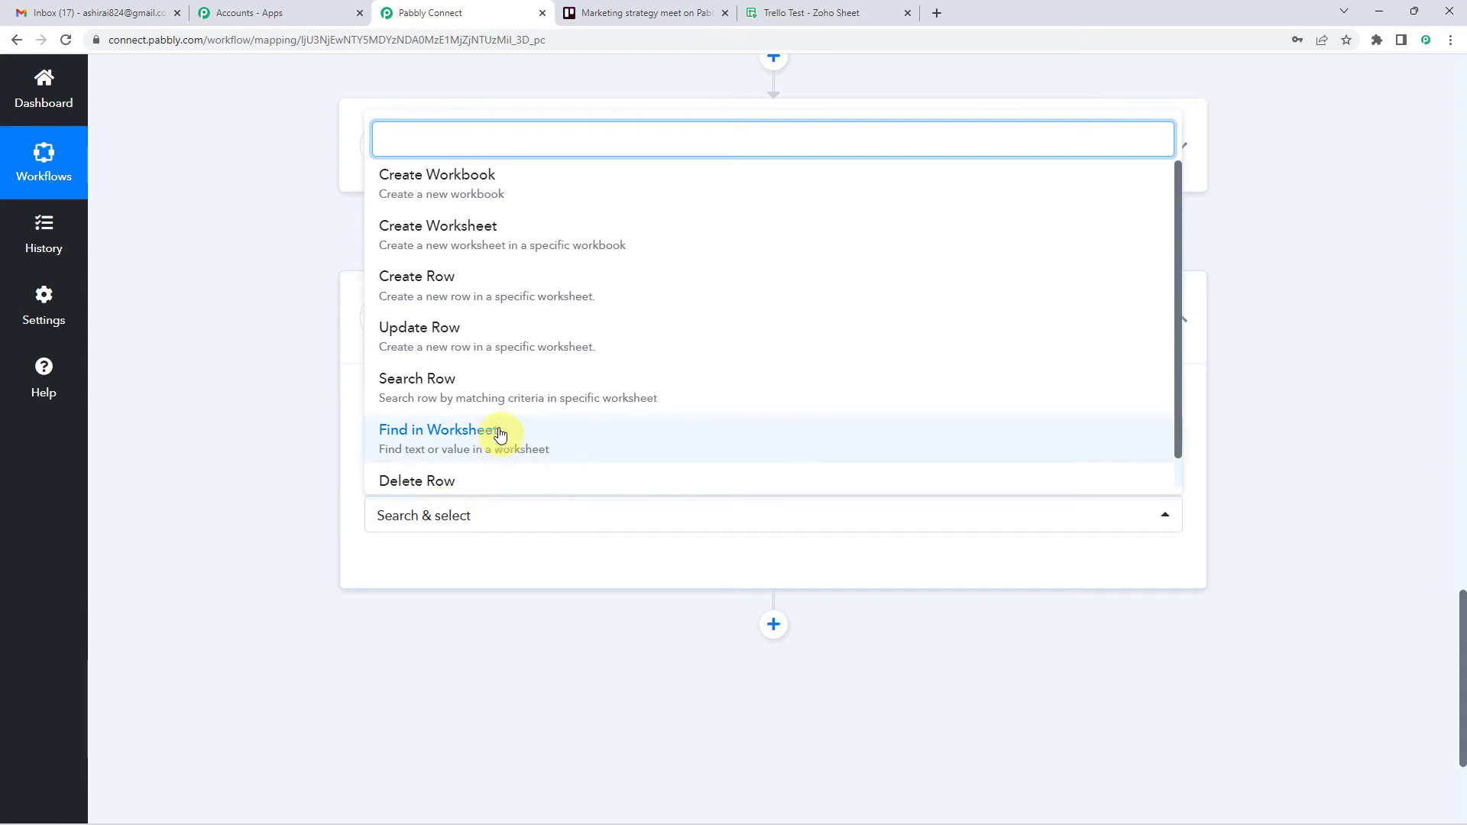
pyautogui.click(452, 285)
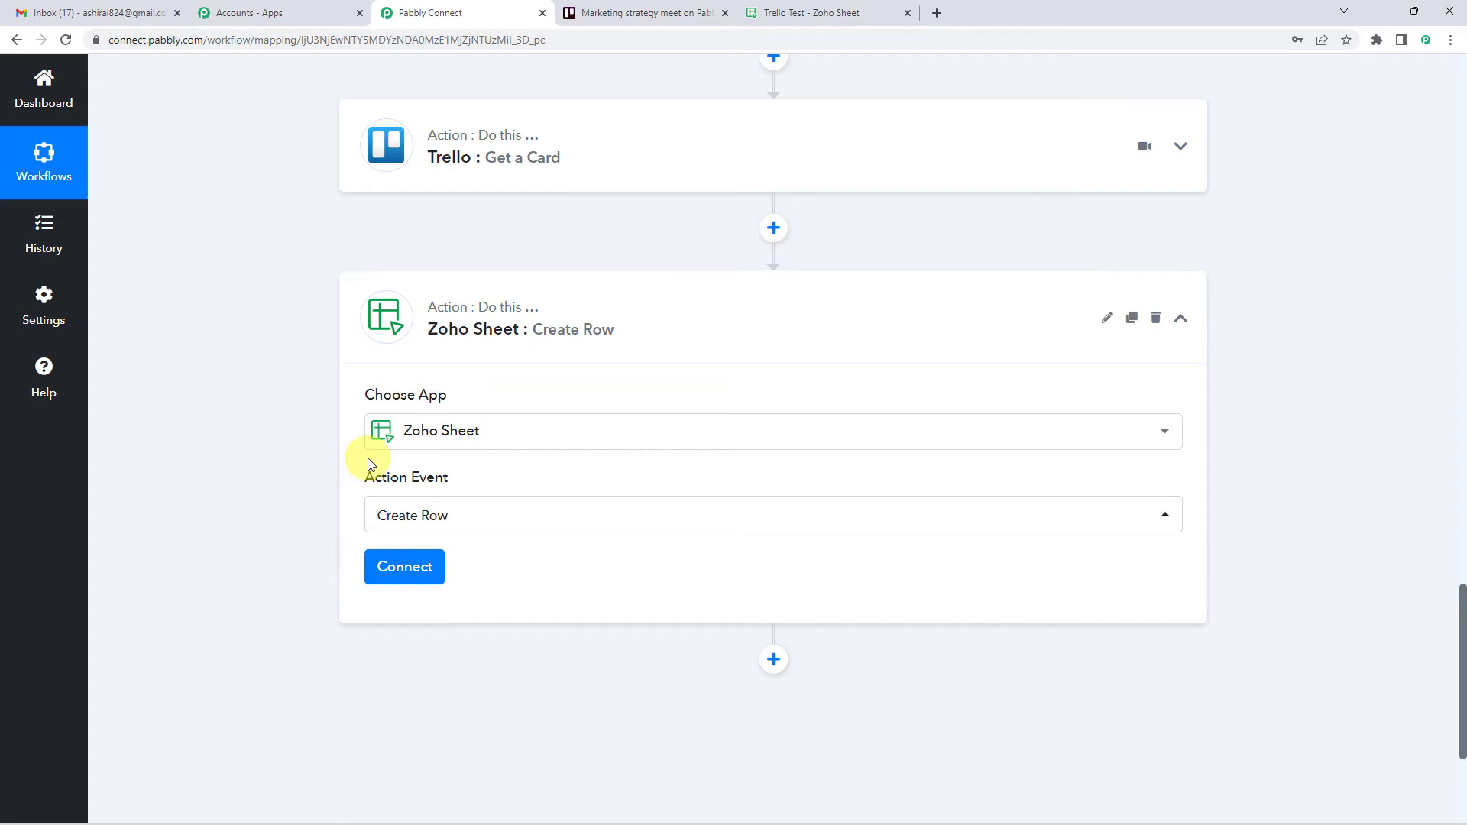
# Start adding a new Zoho Sheet connection for the Create Row action and review the accepted Zoho domains.
pyautogui.scroll(-2, 386, 455)
pyautogui.click(403, 420)
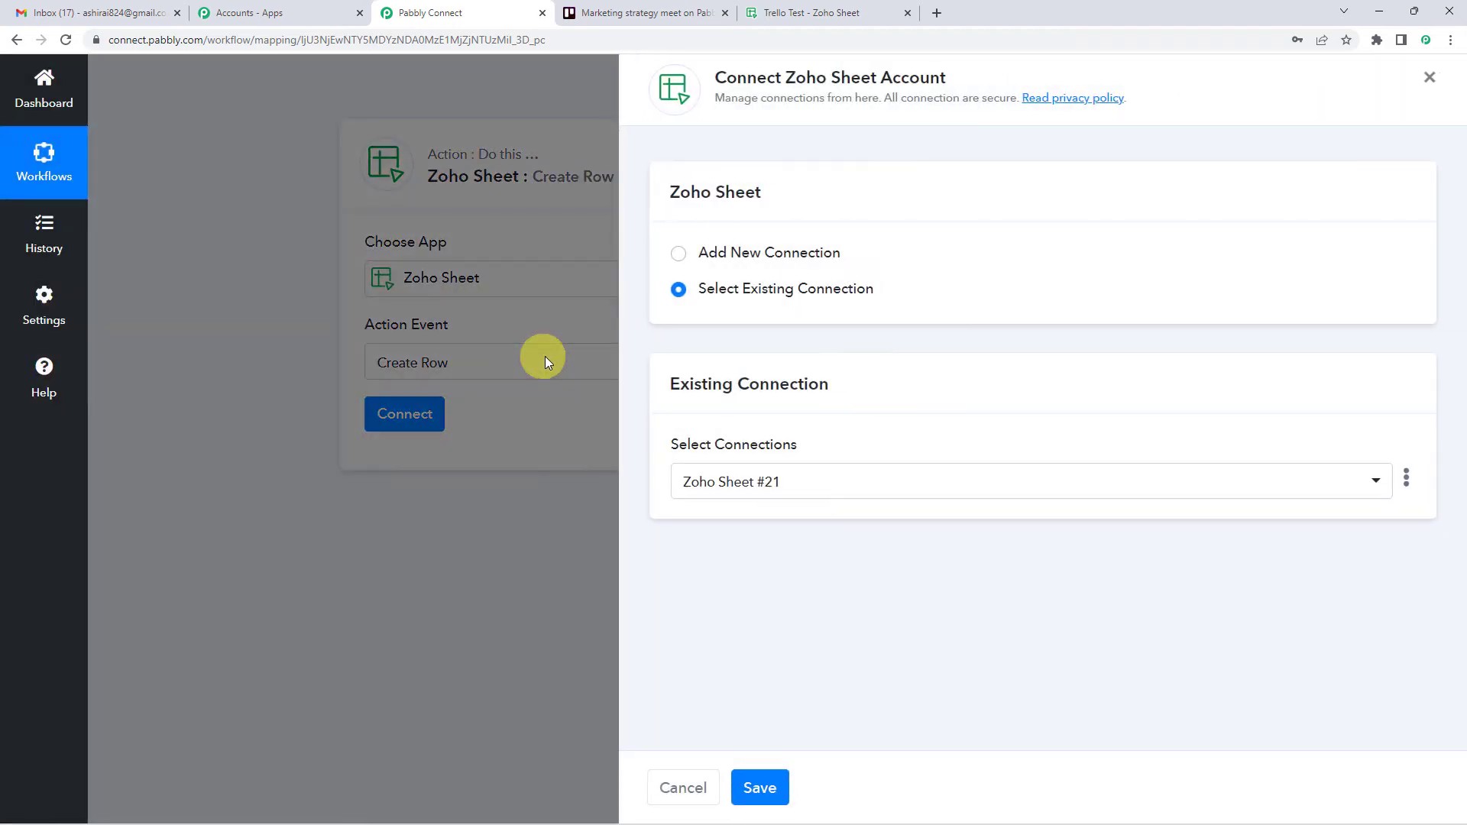
pyautogui.click(677, 254)
pyautogui.click(773, 459)
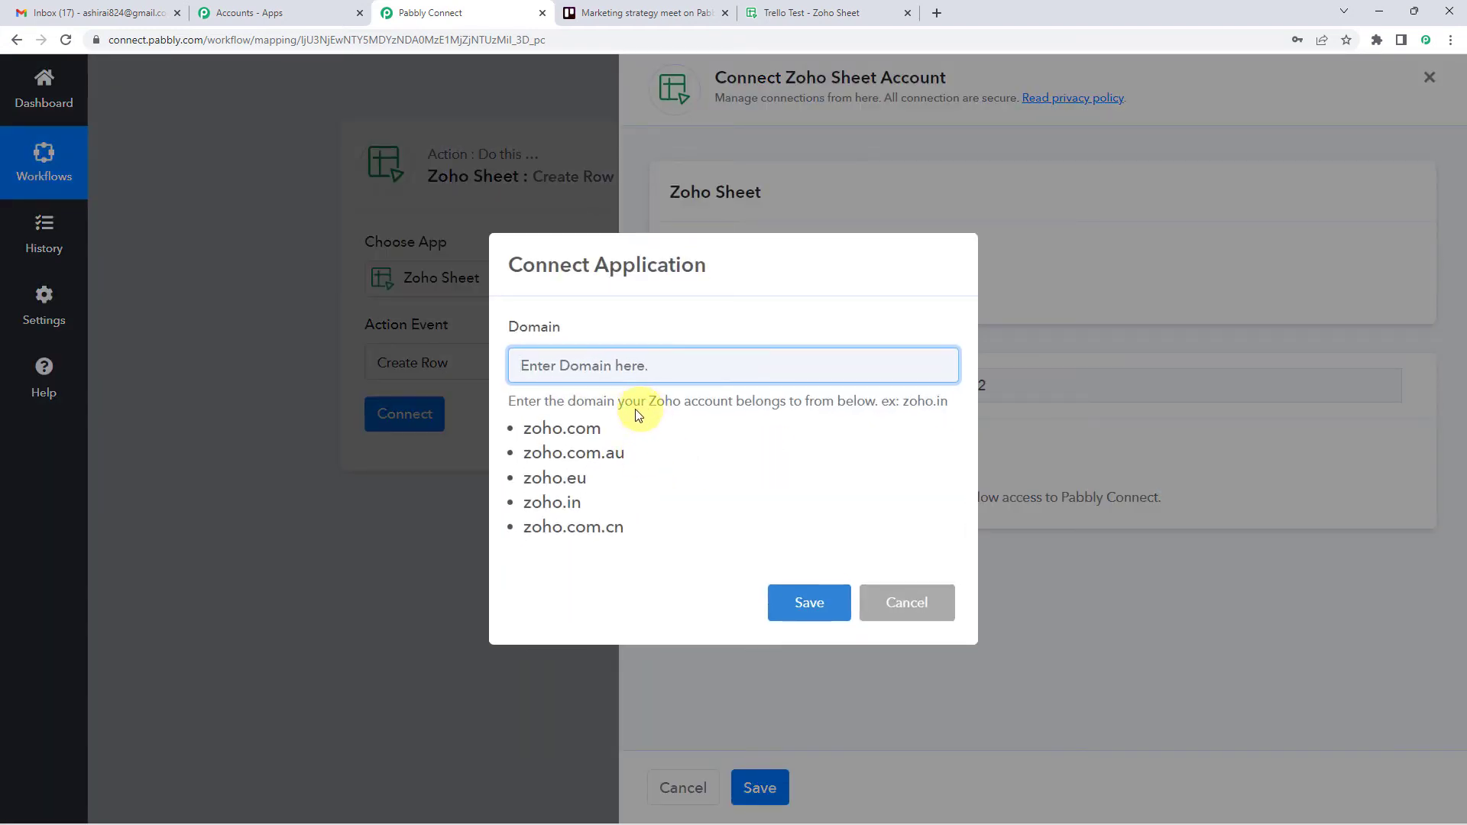
pyautogui.moveTo(625, 406); pyautogui.dragTo(593, 510)
pyautogui.click(674, 403)
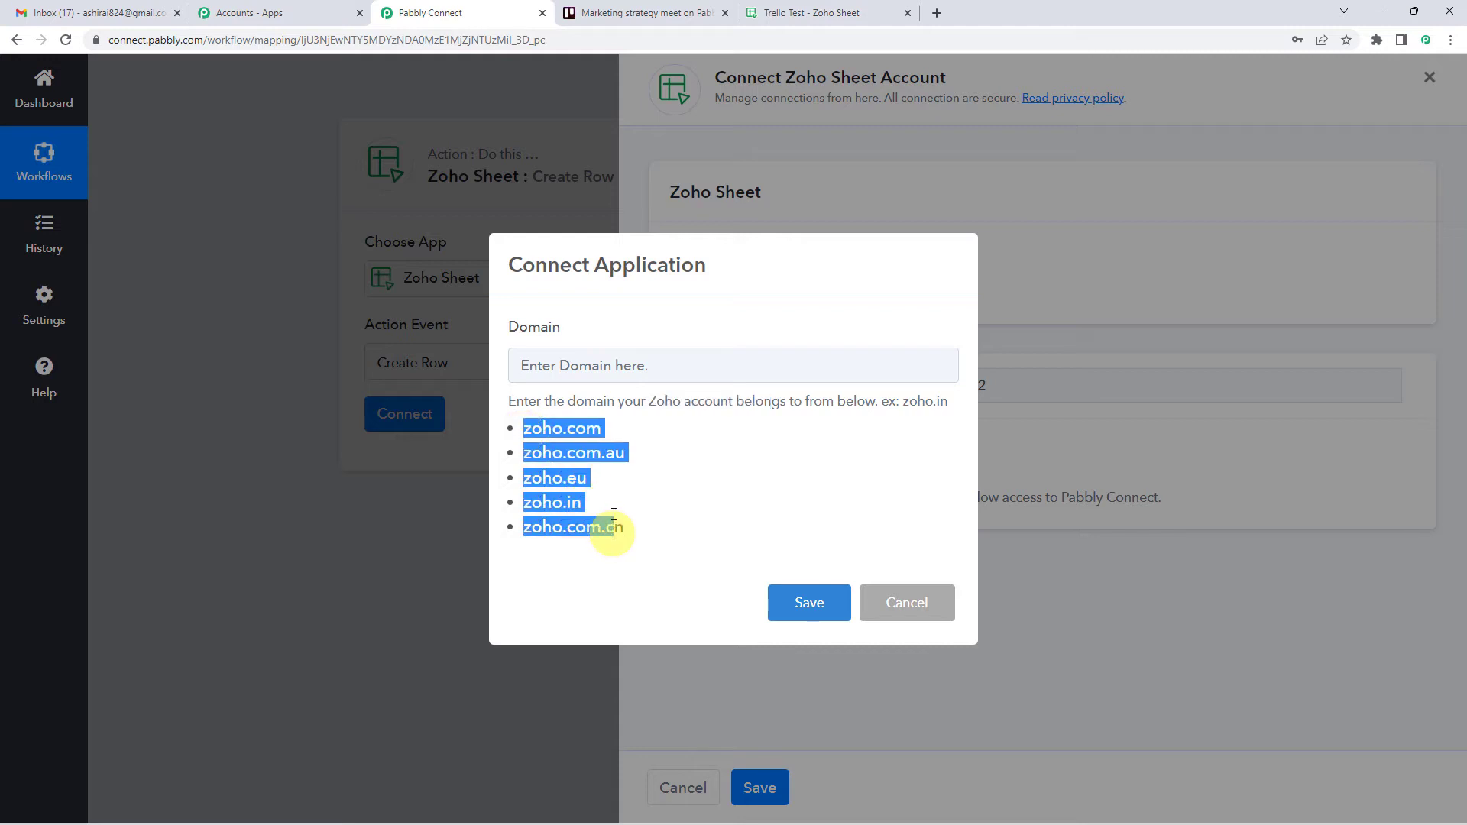
# Switch to the Trello Test spreadsheet in Zoho Sheet and review its Card Name, Description, Date and List column headings.
pyautogui.click(788, 6)
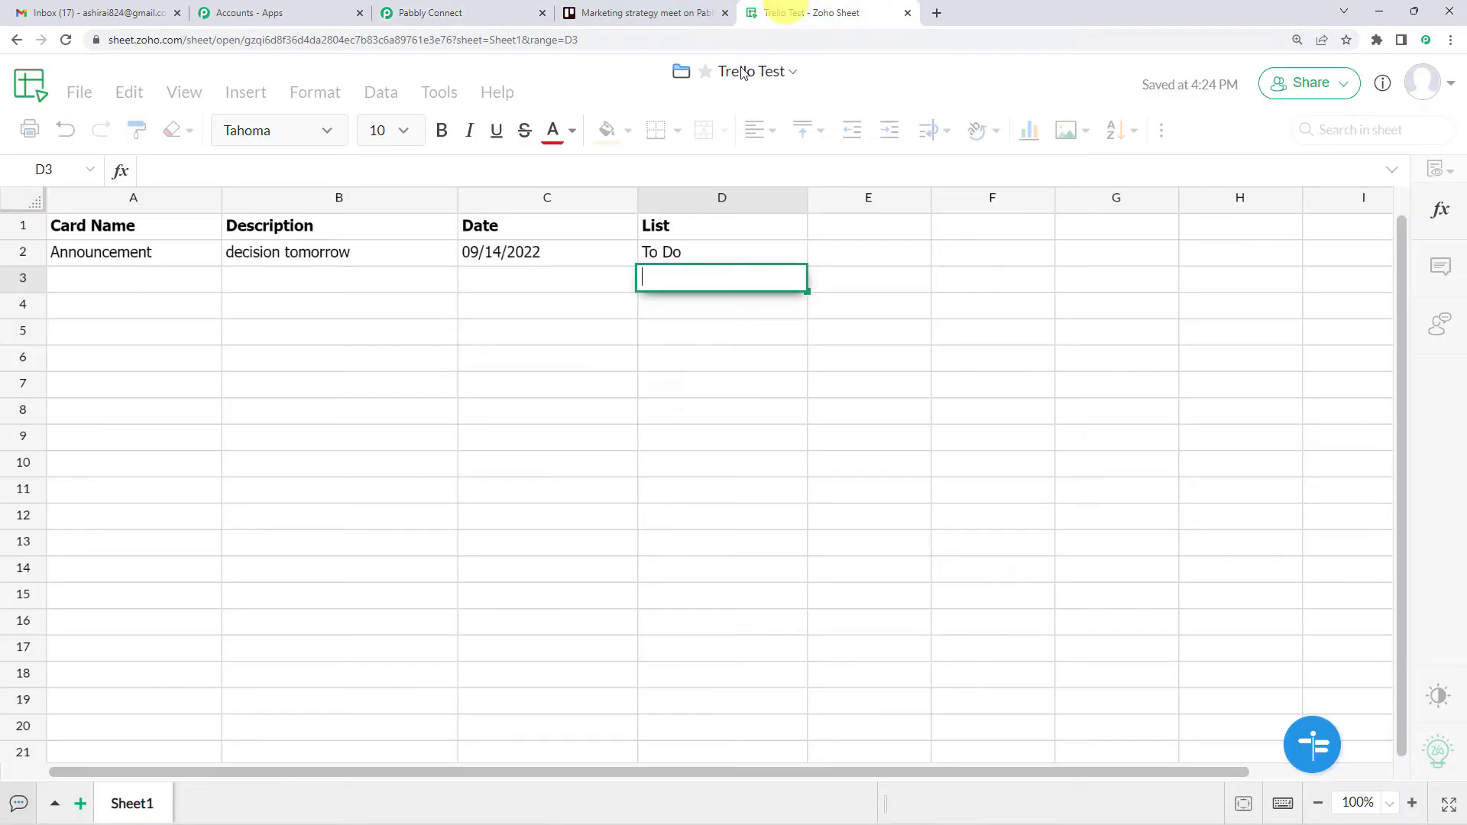
pyautogui.click(151, 288)
pyautogui.click(136, 227)
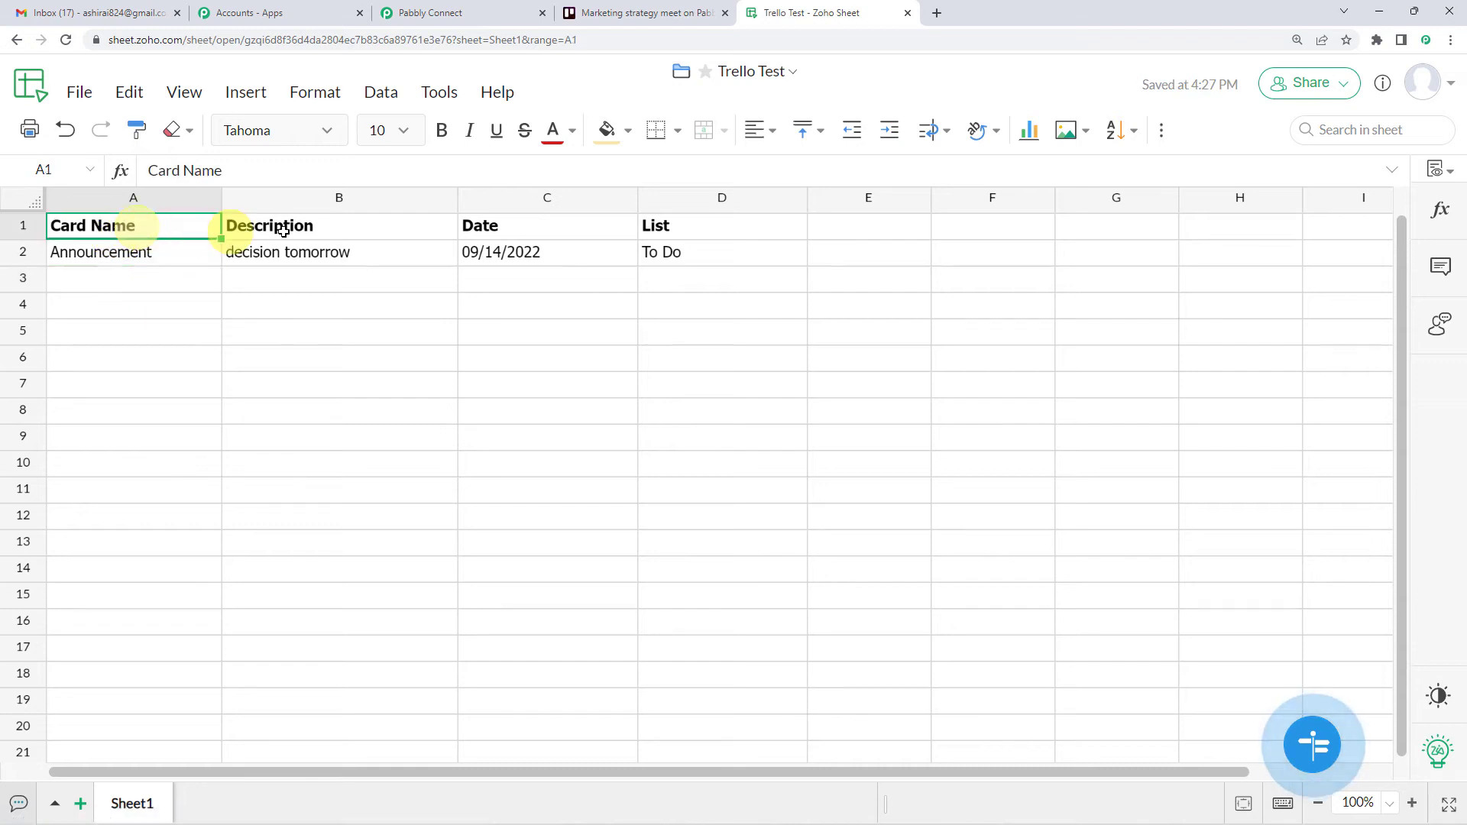
pyautogui.click(341, 230)
pyautogui.click(563, 236)
pyautogui.click(674, 229)
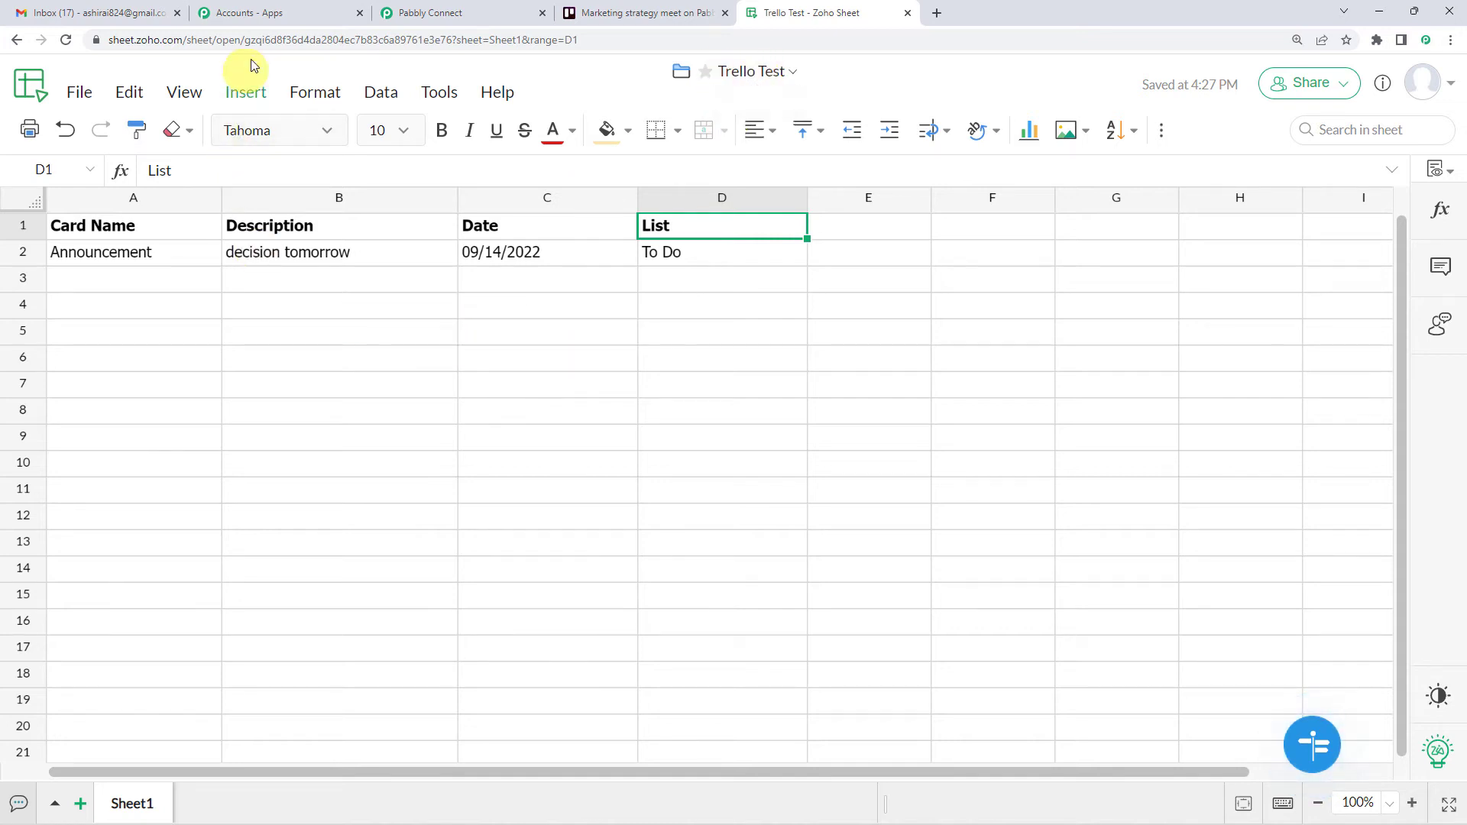
# Look up the Zoho account's domain in the spreadsheet's web address.
pyautogui.click(259, 34)
pyautogui.click(124, 39)
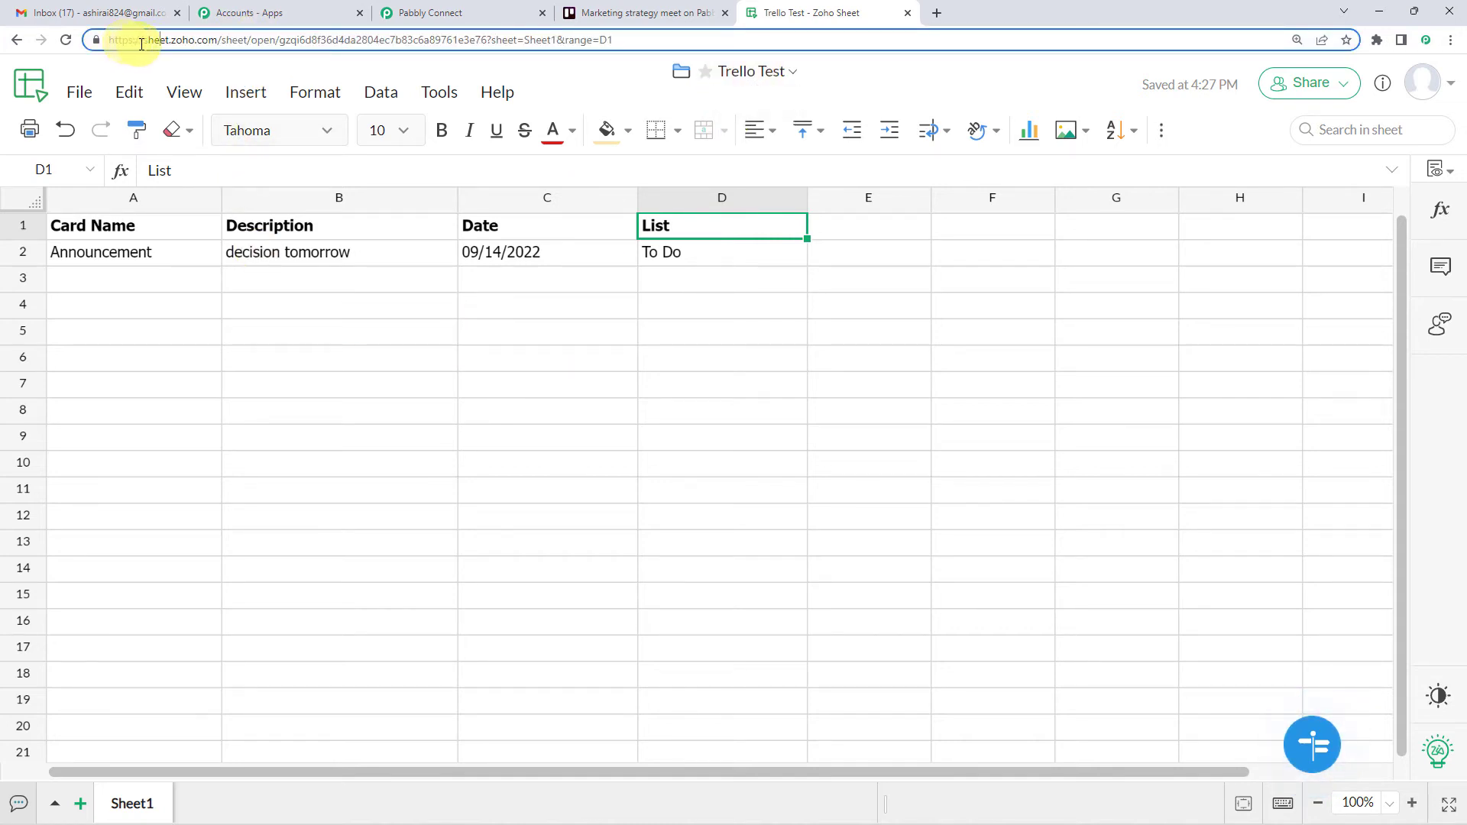
pyautogui.moveTo(173, 43); pyautogui.dragTo(215, 40)
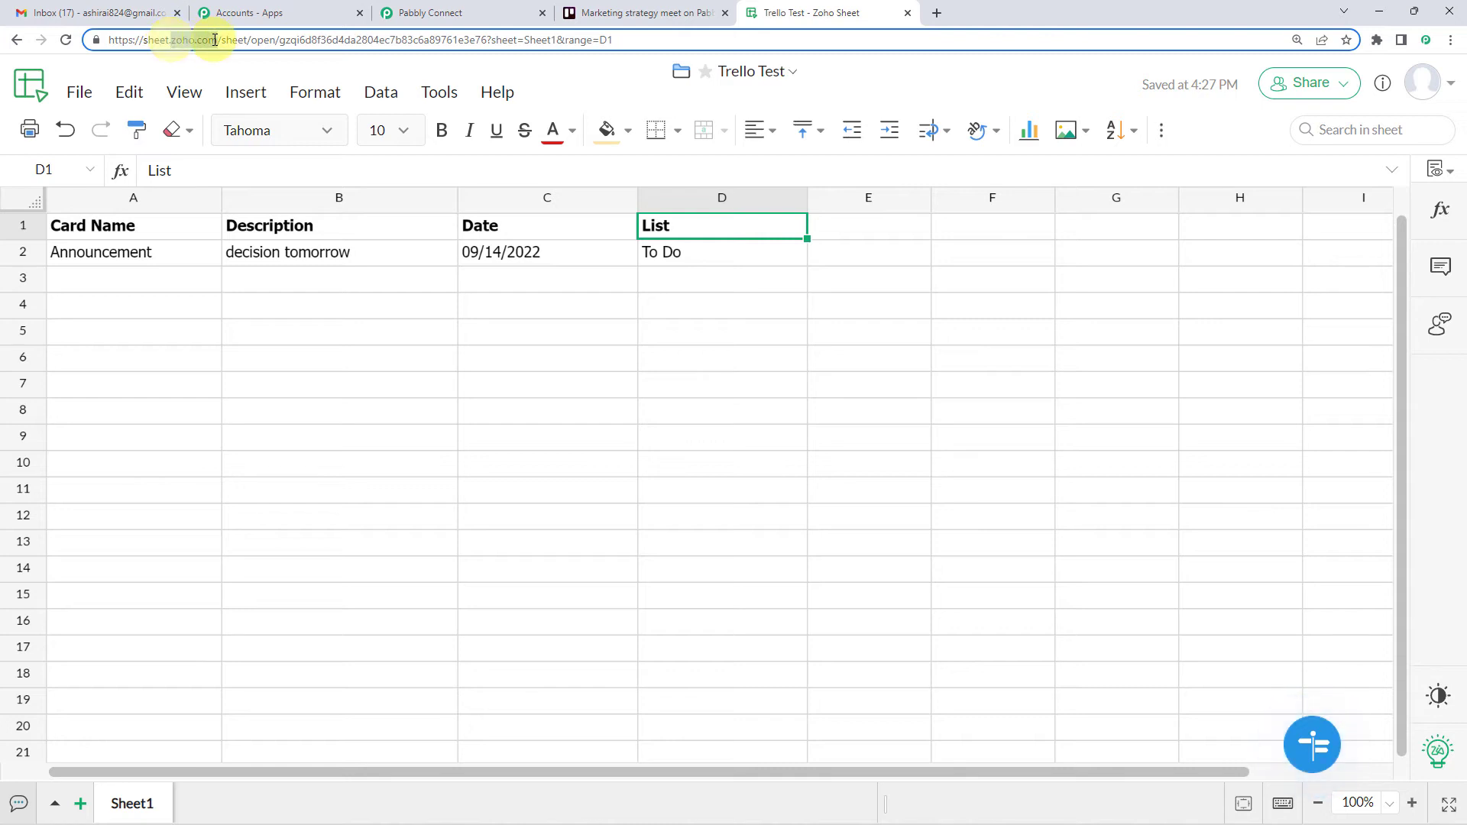
# Return to Pabbly Connect, submit zoho.com as the account domain and authorize the new Zoho Sheet connection.
pyautogui.click(424, 12)
pyautogui.click(601, 357)
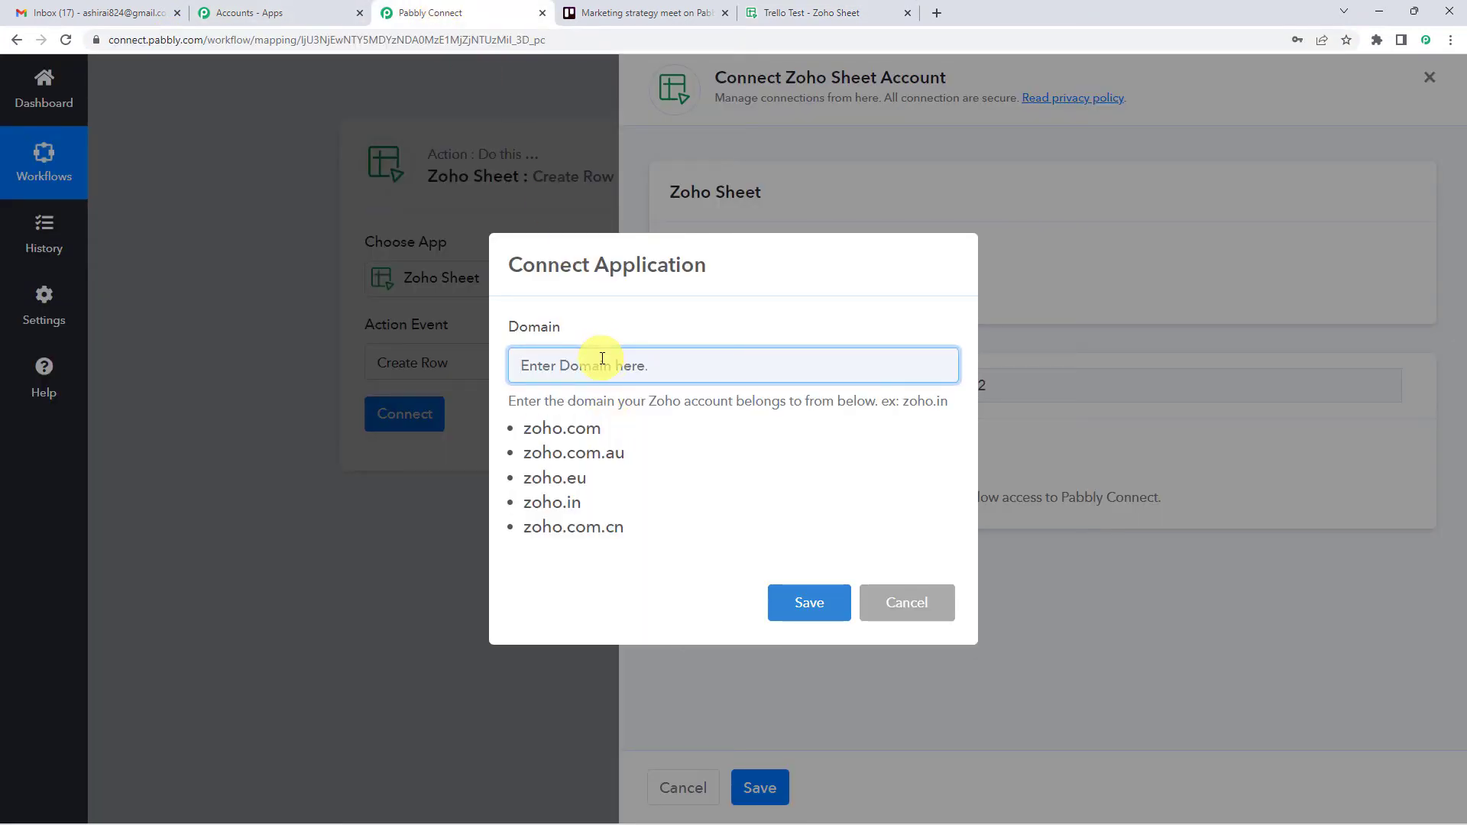
pyautogui.click(825, 604)
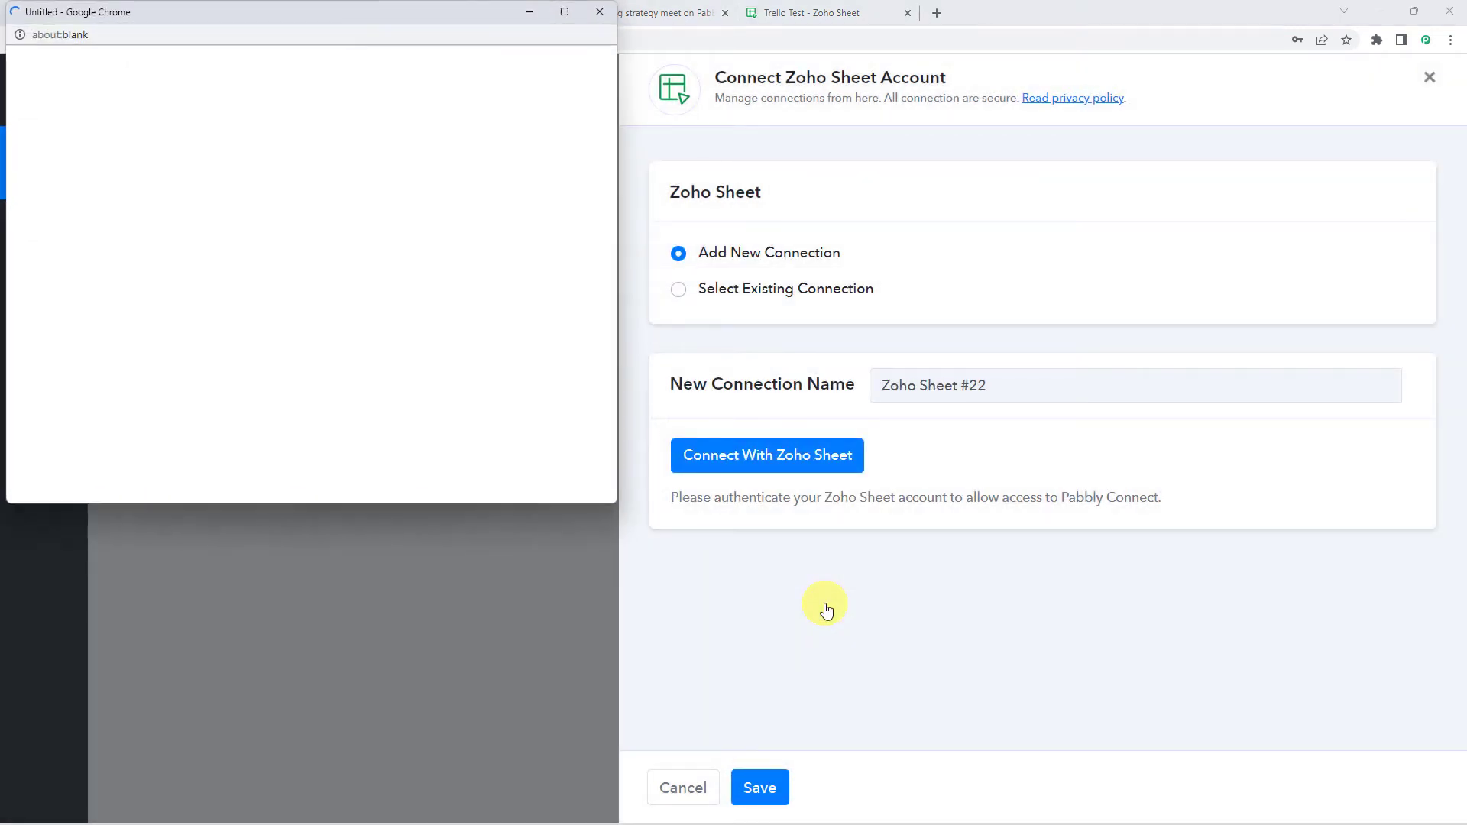
pyautogui.scroll(-1, 306, 344)
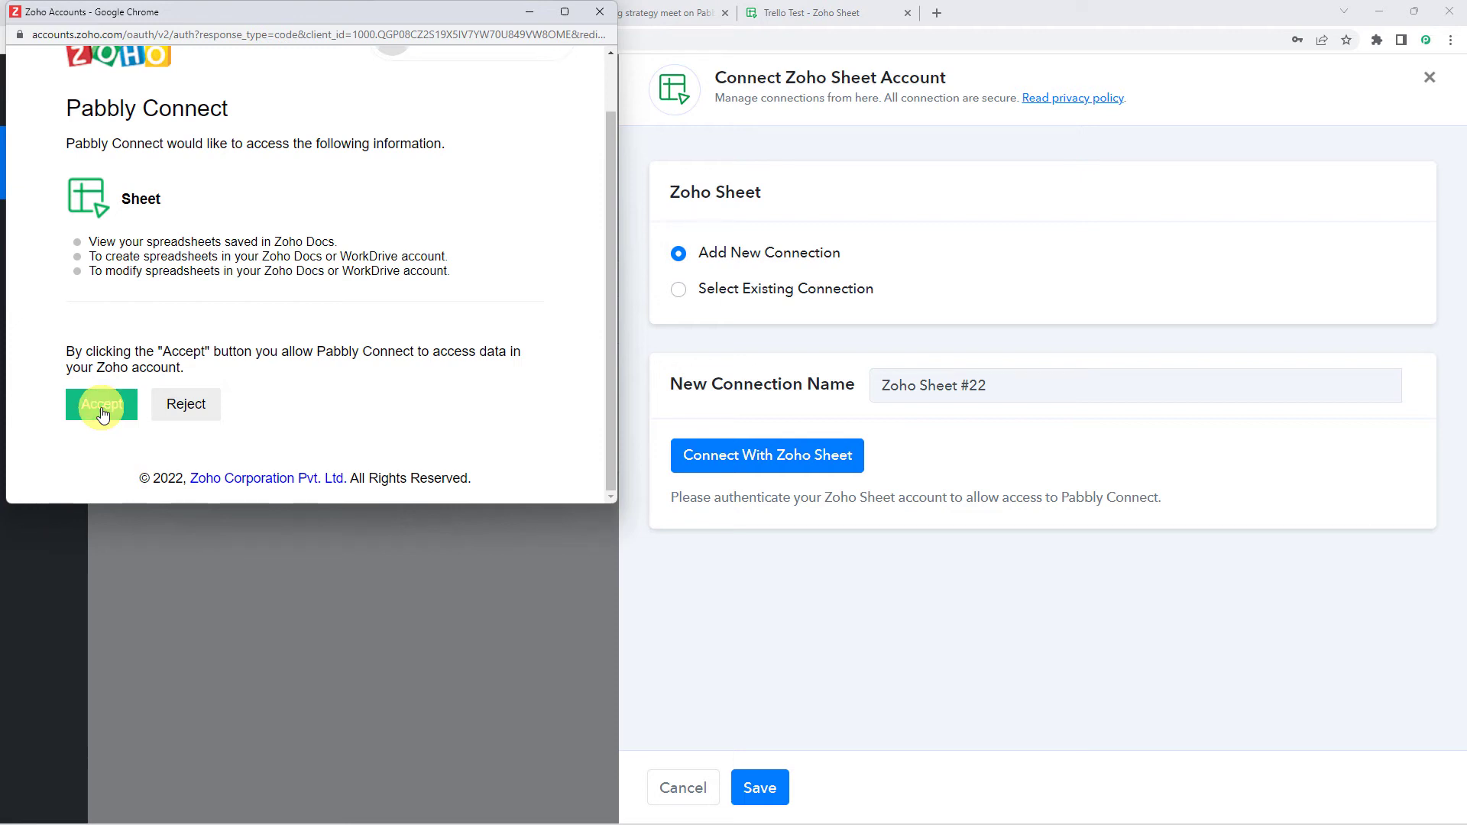
pyautogui.click(104, 413)
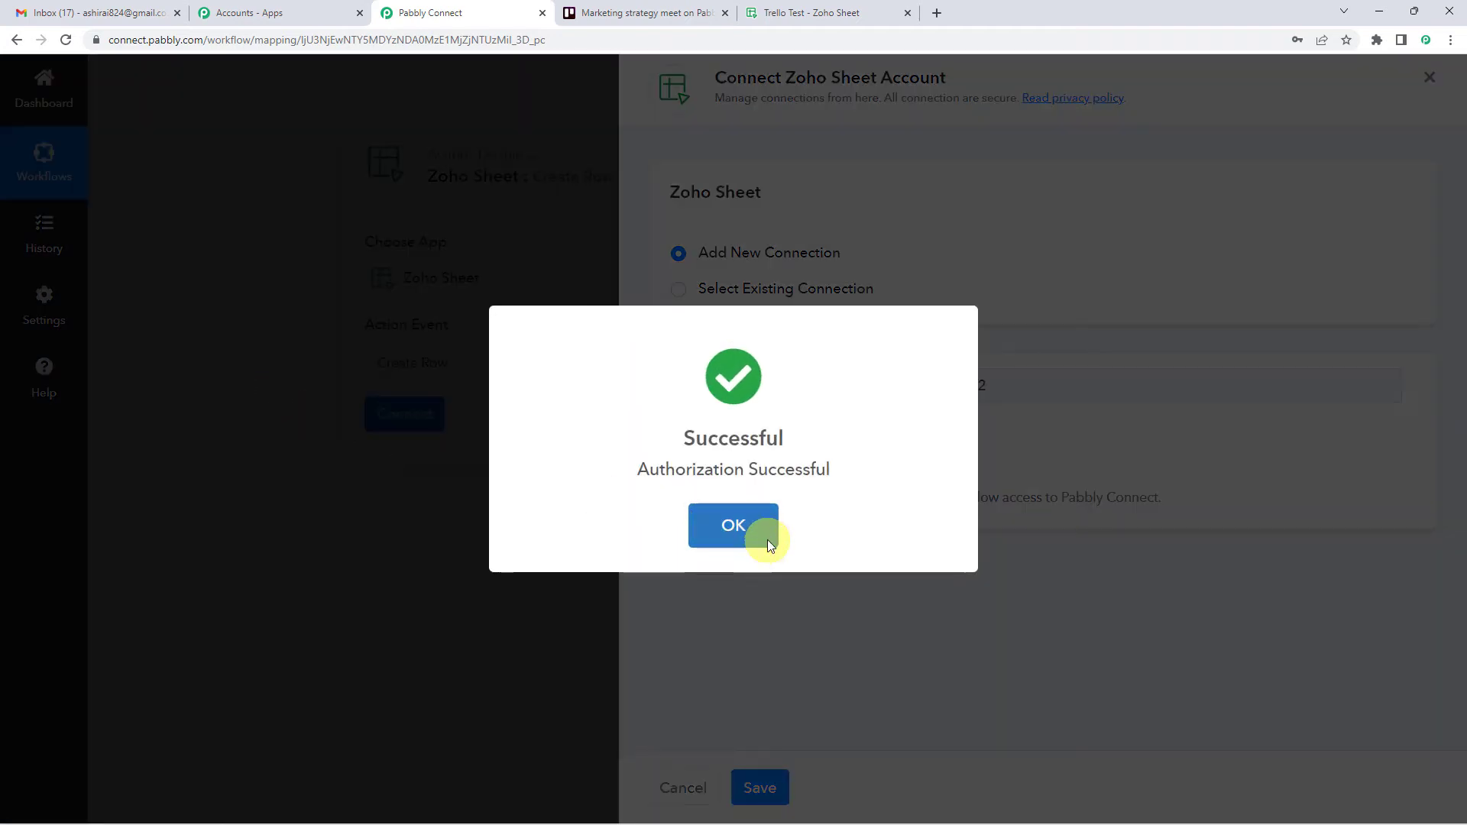
pyautogui.click(767, 539)
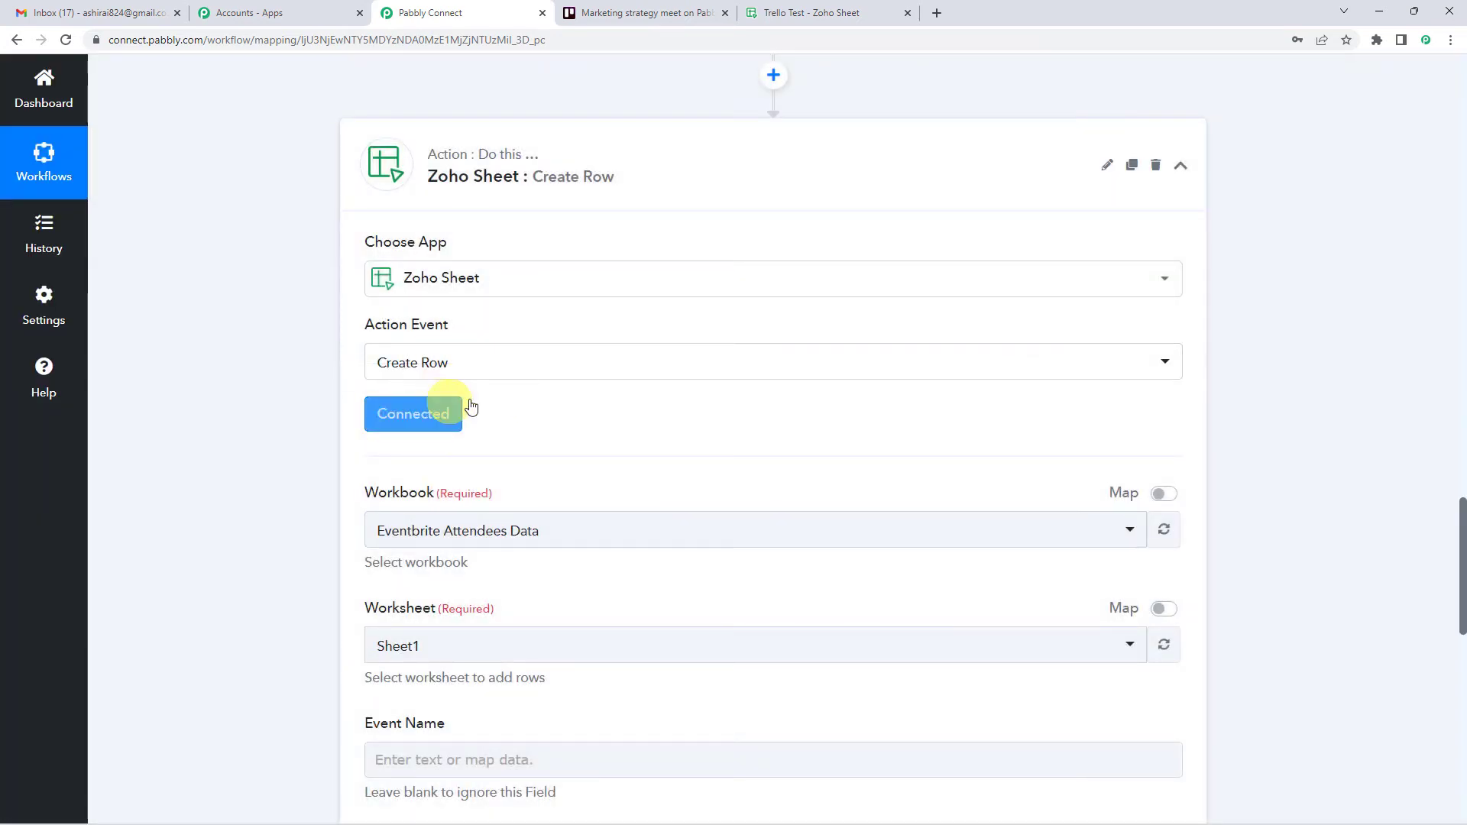
# Set the Create Row workbook to Trello Test with worksheet Sheet1 and compare its fields with the spreadsheet's columns.
pyautogui.scroll(-2, 471, 406)
pyautogui.click(504, 382)
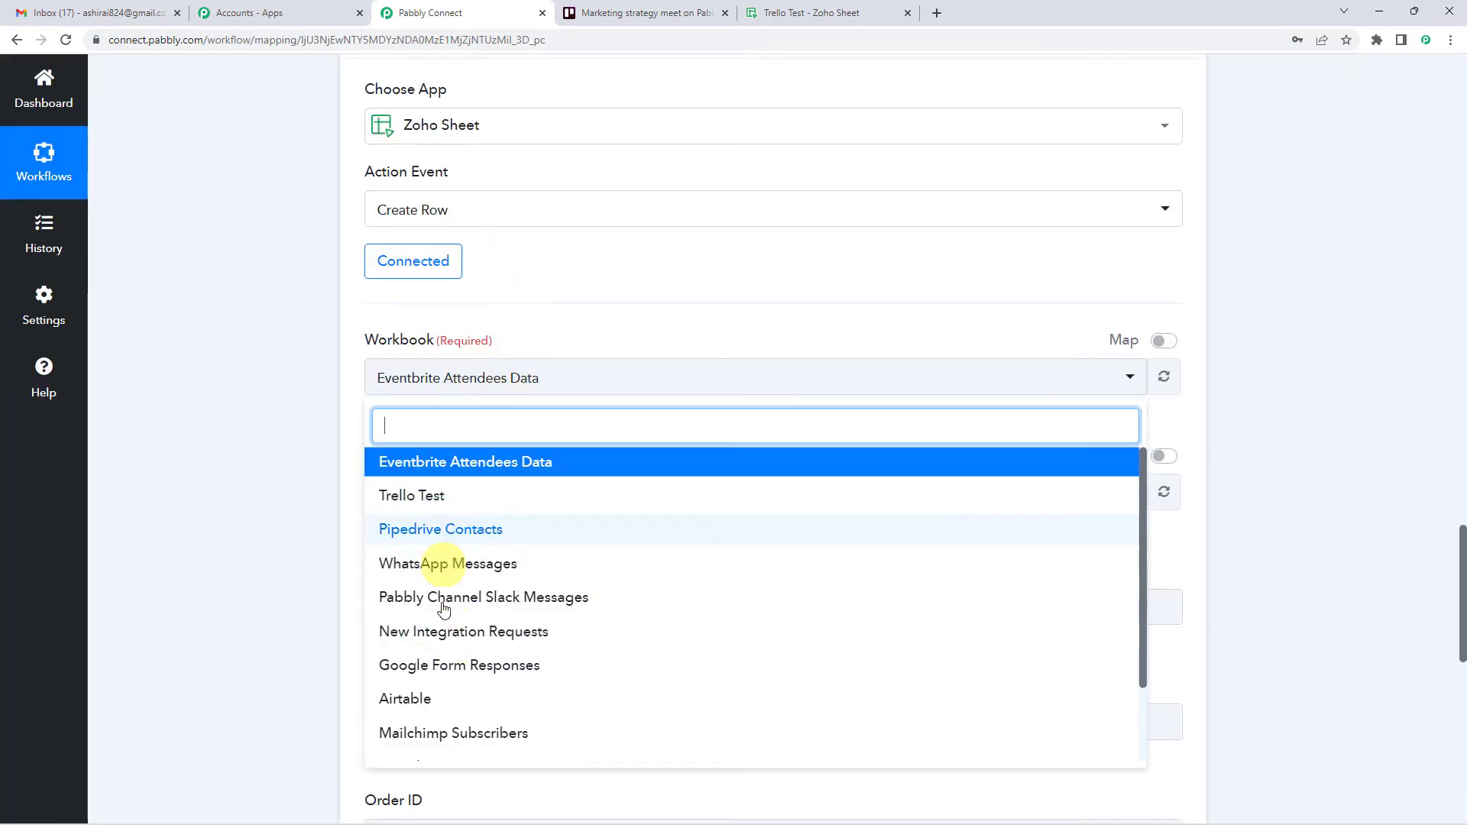
pyautogui.click(431, 510)
pyautogui.click(802, 12)
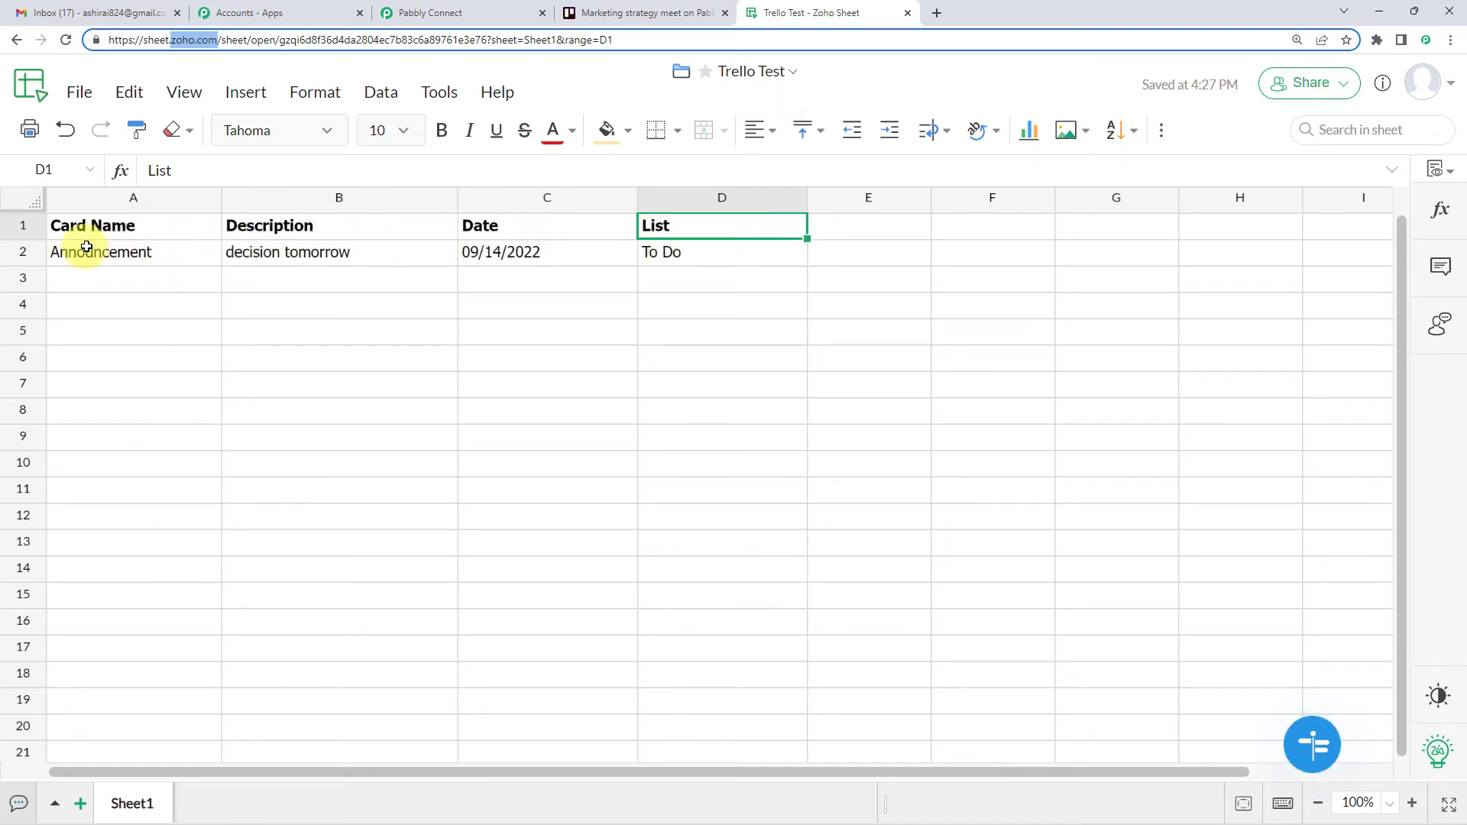
pyautogui.click(428, 12)
pyautogui.scroll(-3, 474, 370)
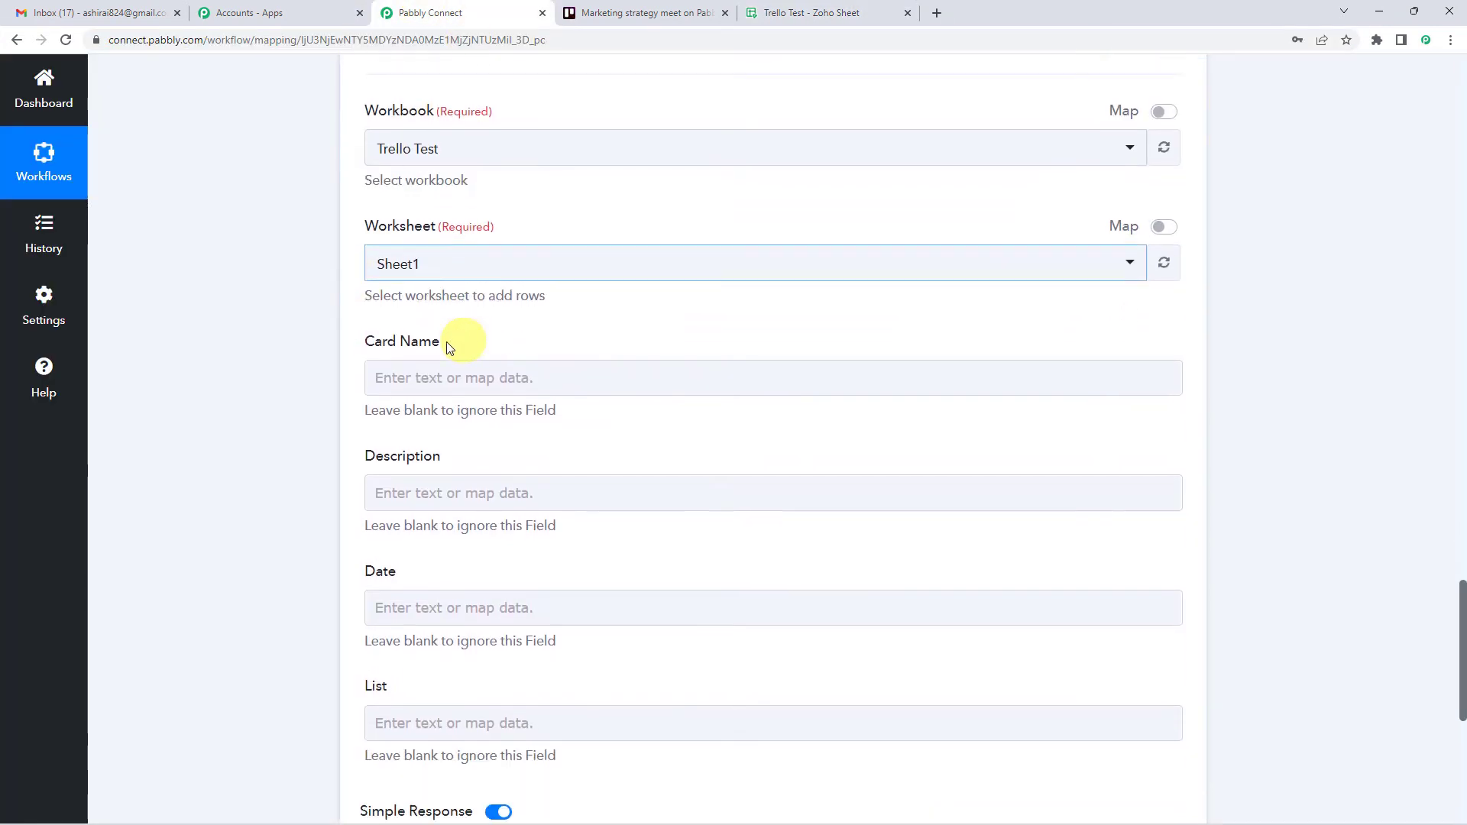
pyautogui.scroll(-3, 458, 344)
pyautogui.scroll(1, 421, 319)
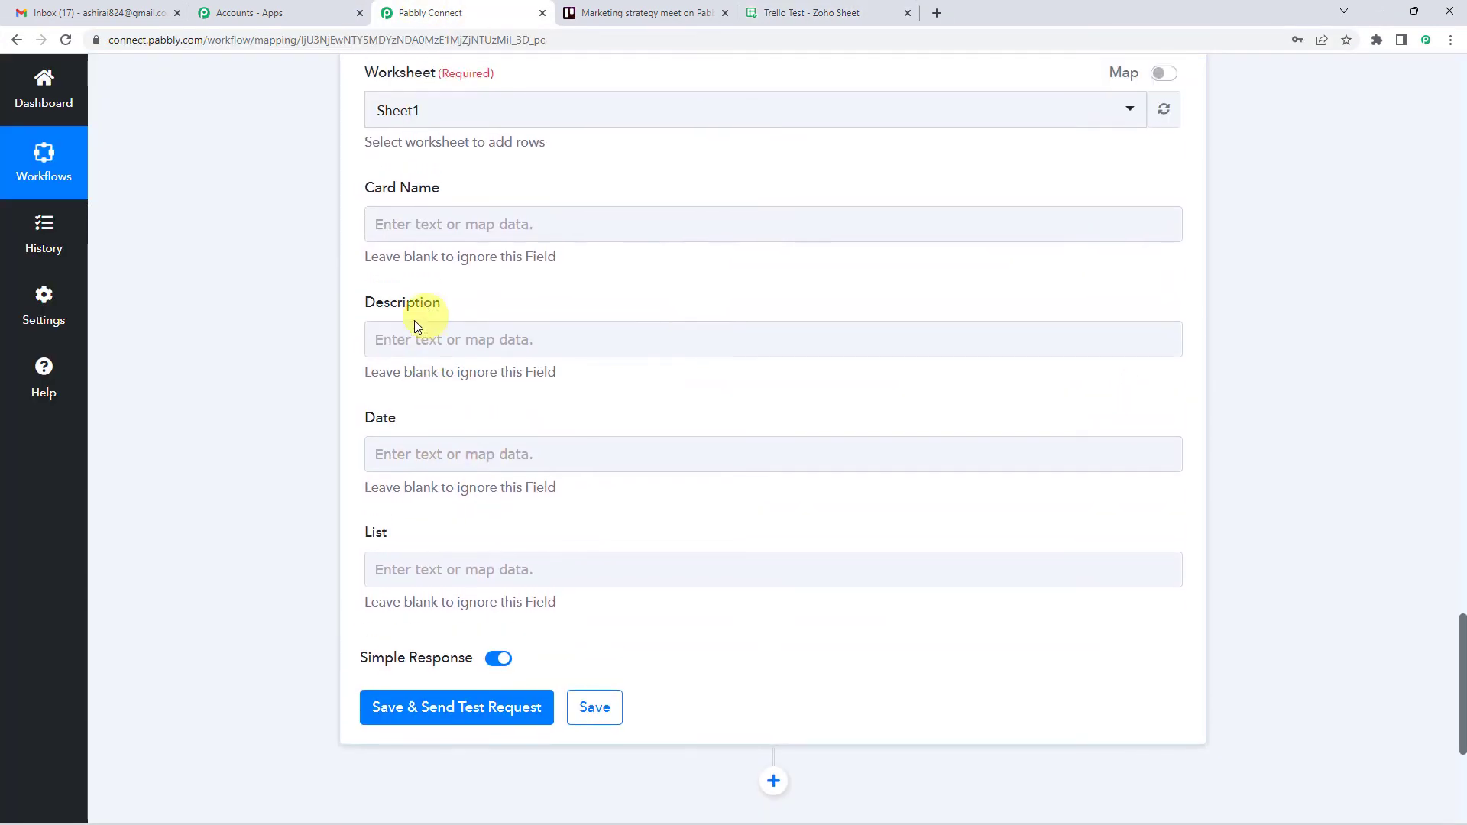
# Map the Card Name field to Action Data Card Name from the Trello New Card trigger.
pyautogui.click(449, 229)
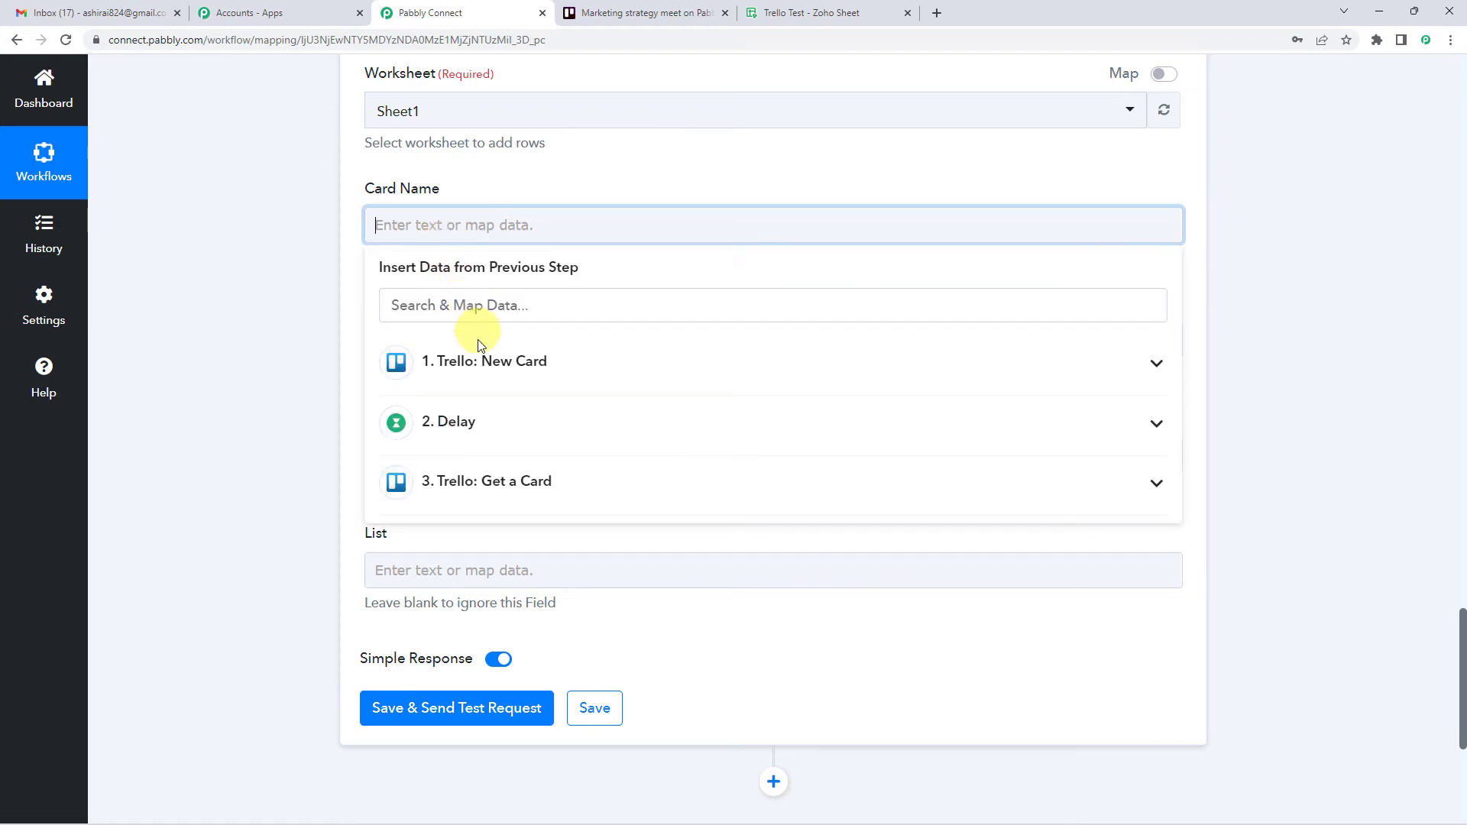
pyautogui.click(524, 375)
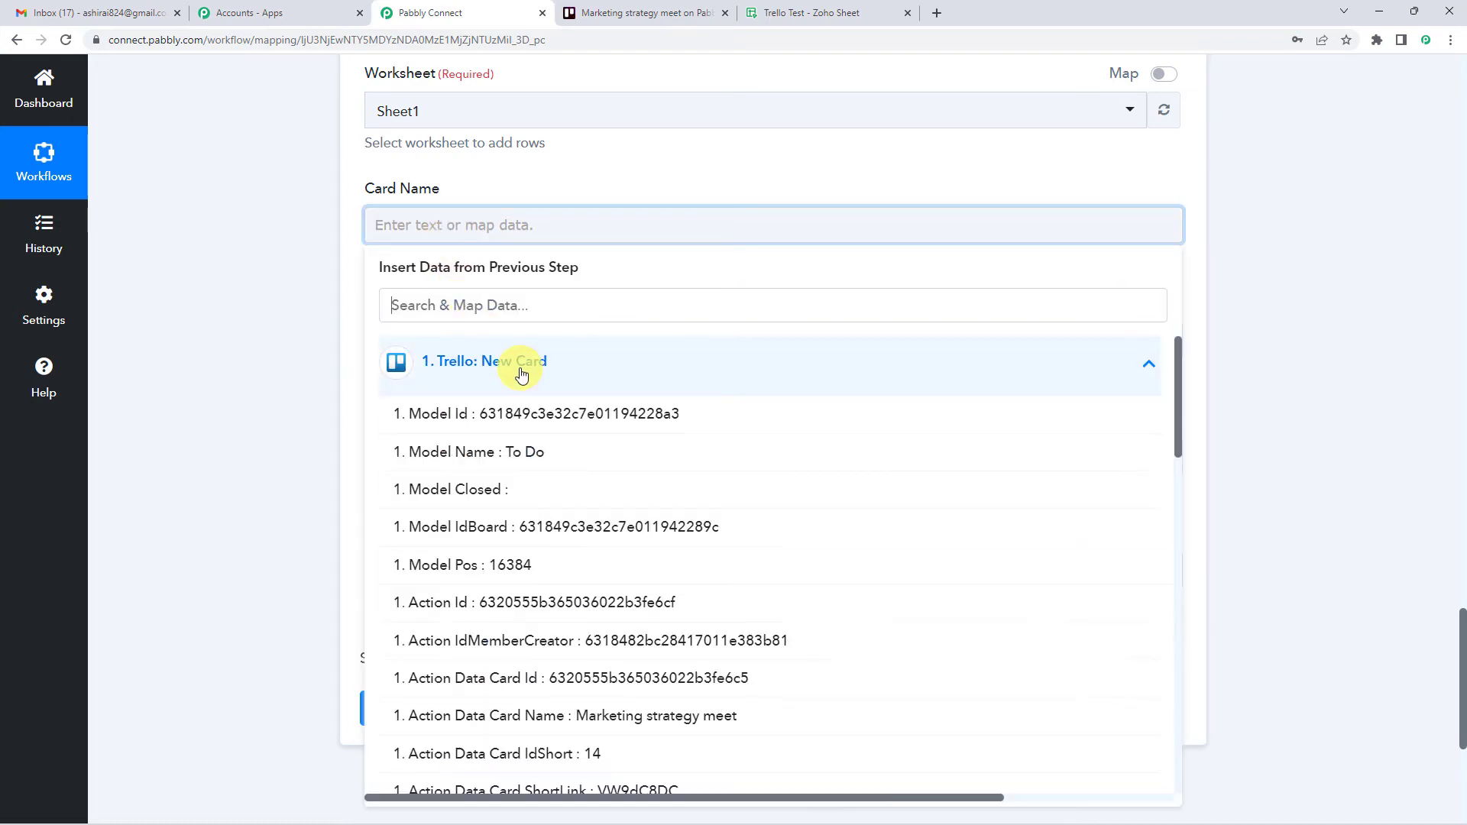
pyautogui.scroll(-3, 535, 420)
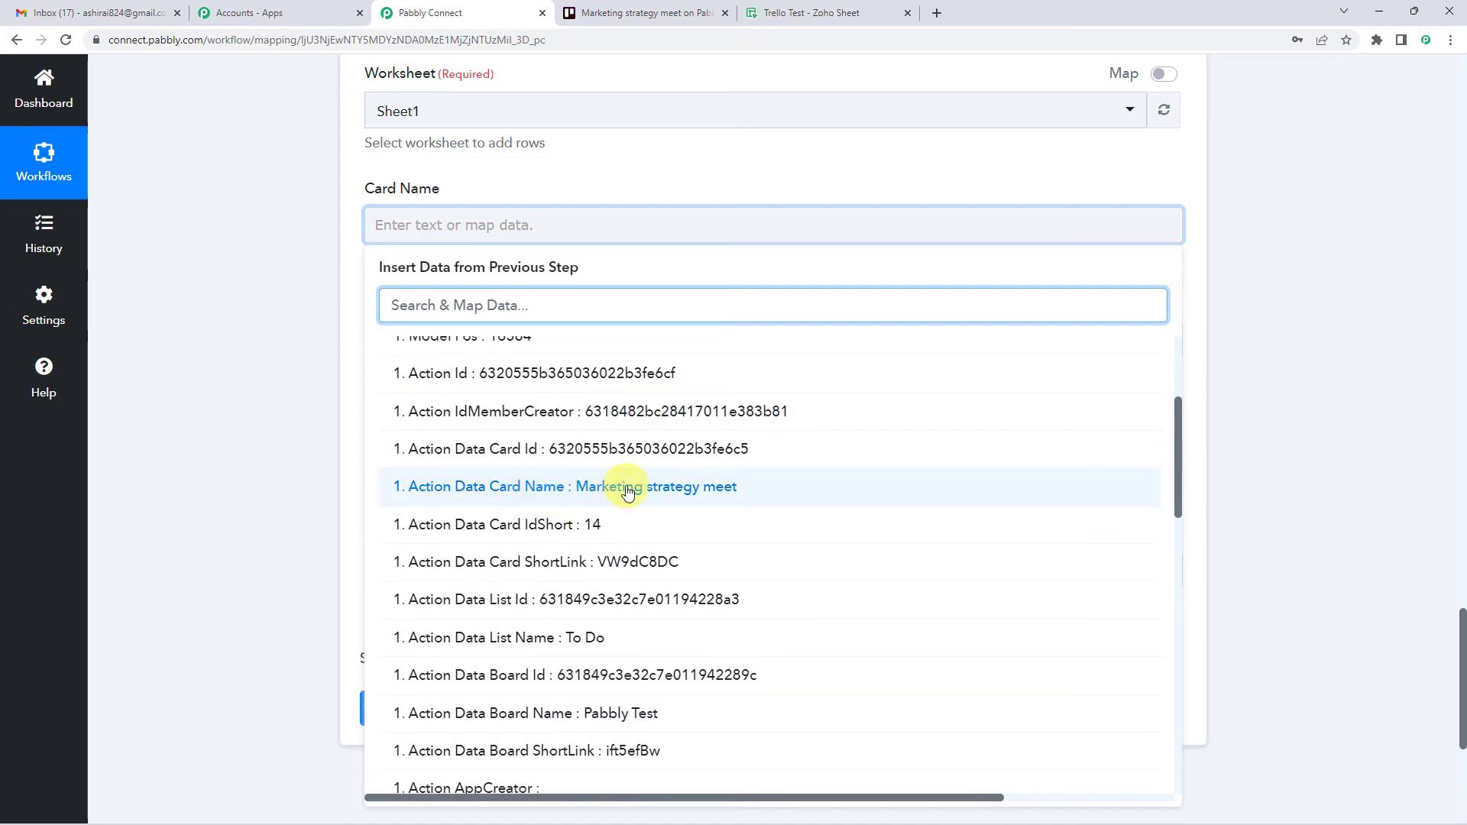
pyautogui.click(634, 489)
pyautogui.click(328, 309)
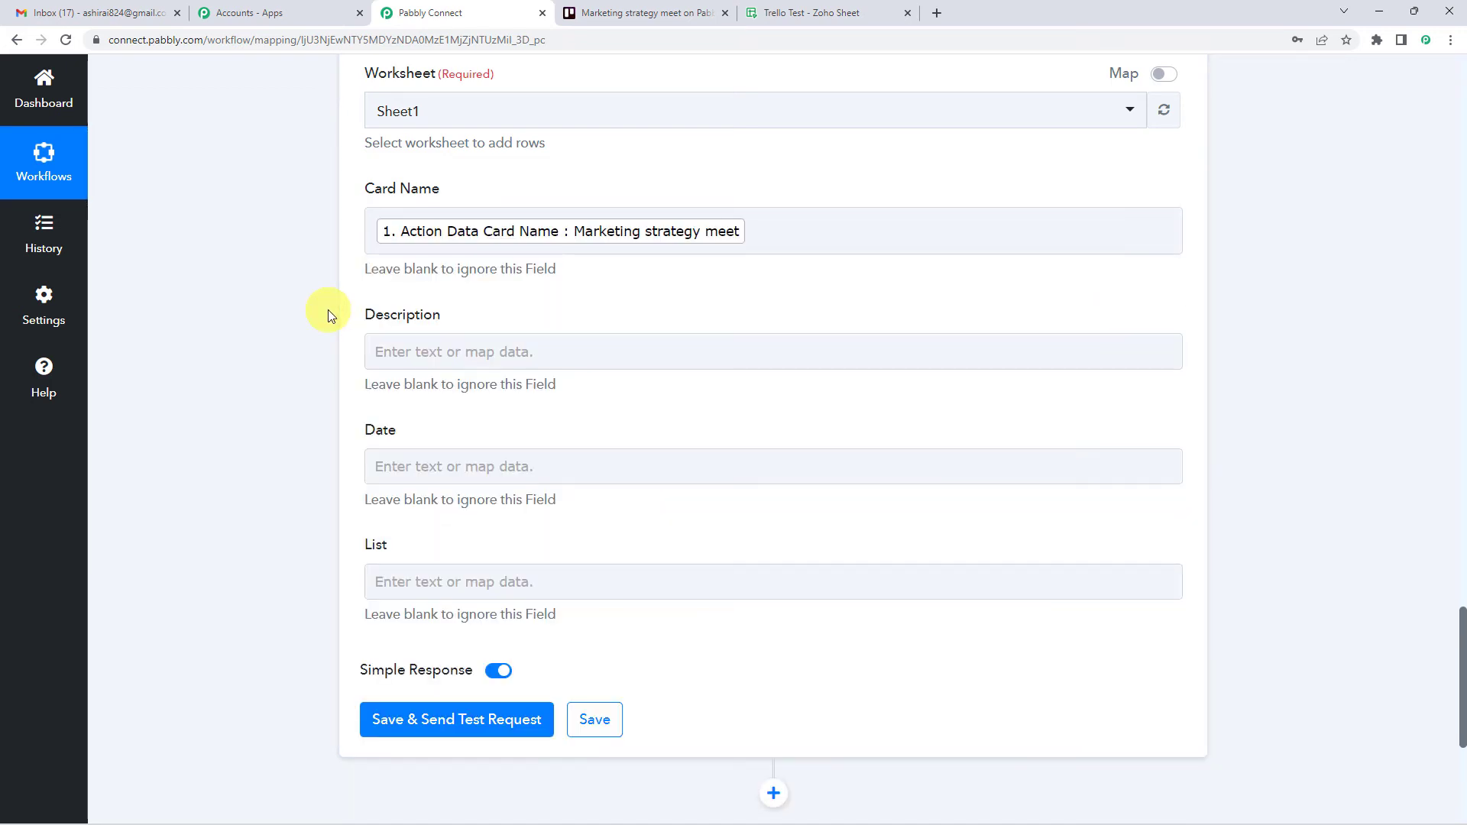
# Map the Description field to Desc from the Trello Get a Card step, finding it with the search term DES.
pyautogui.click(395, 350)
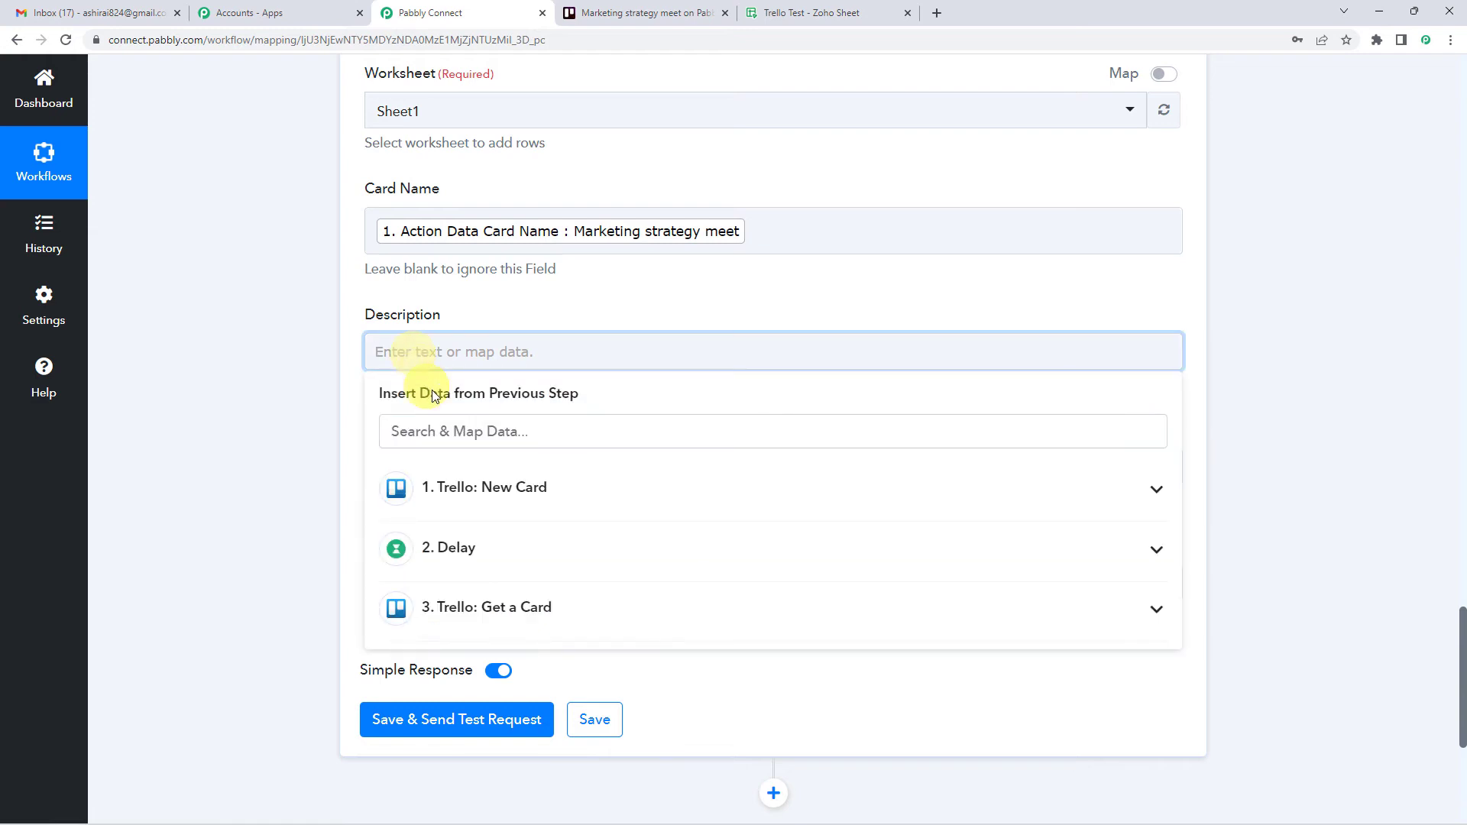
pyautogui.scroll(-1, 498, 332)
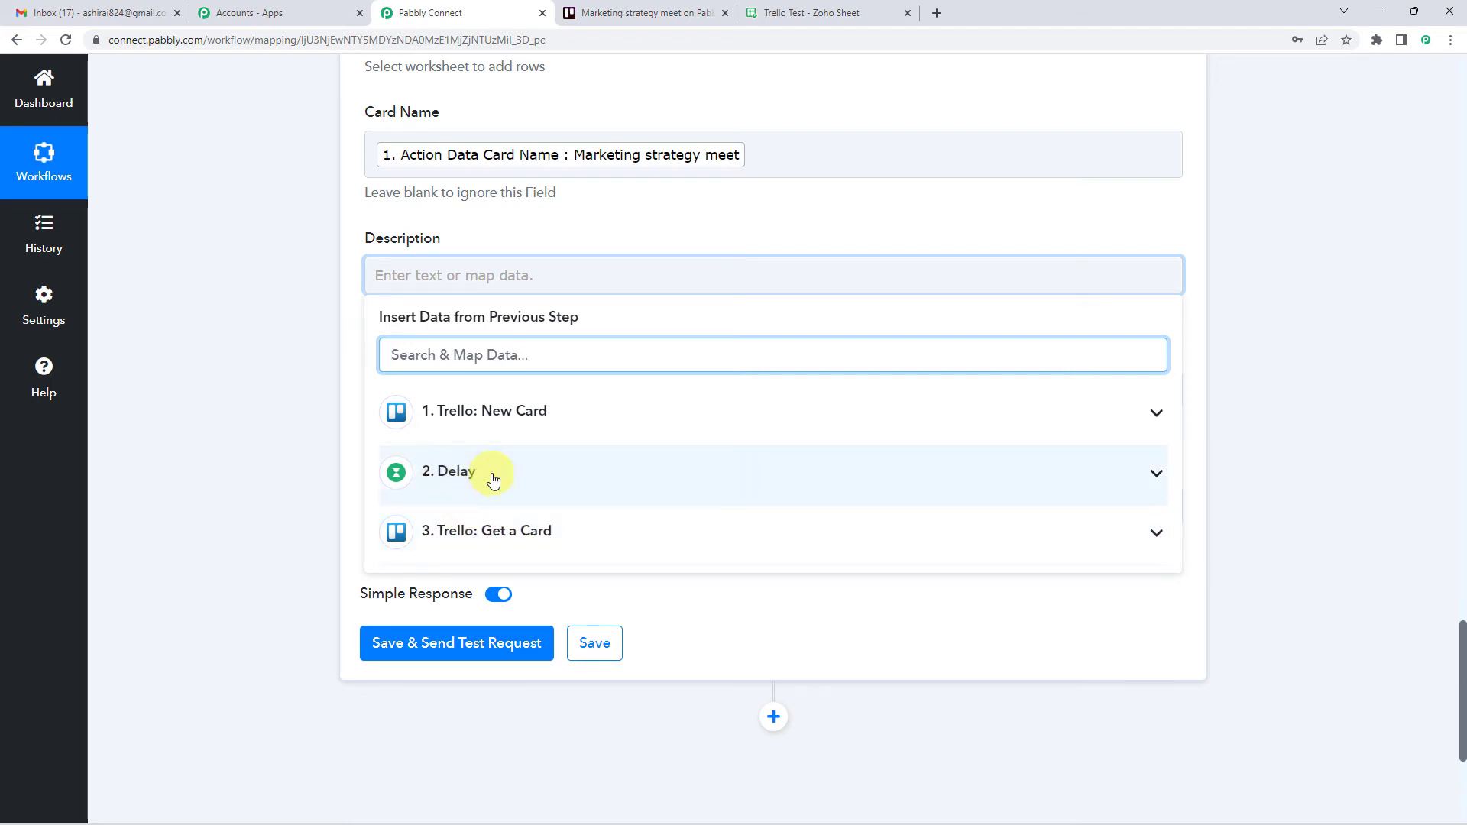
pyautogui.click(538, 541)
pyautogui.scroll(-3, 484, 461)
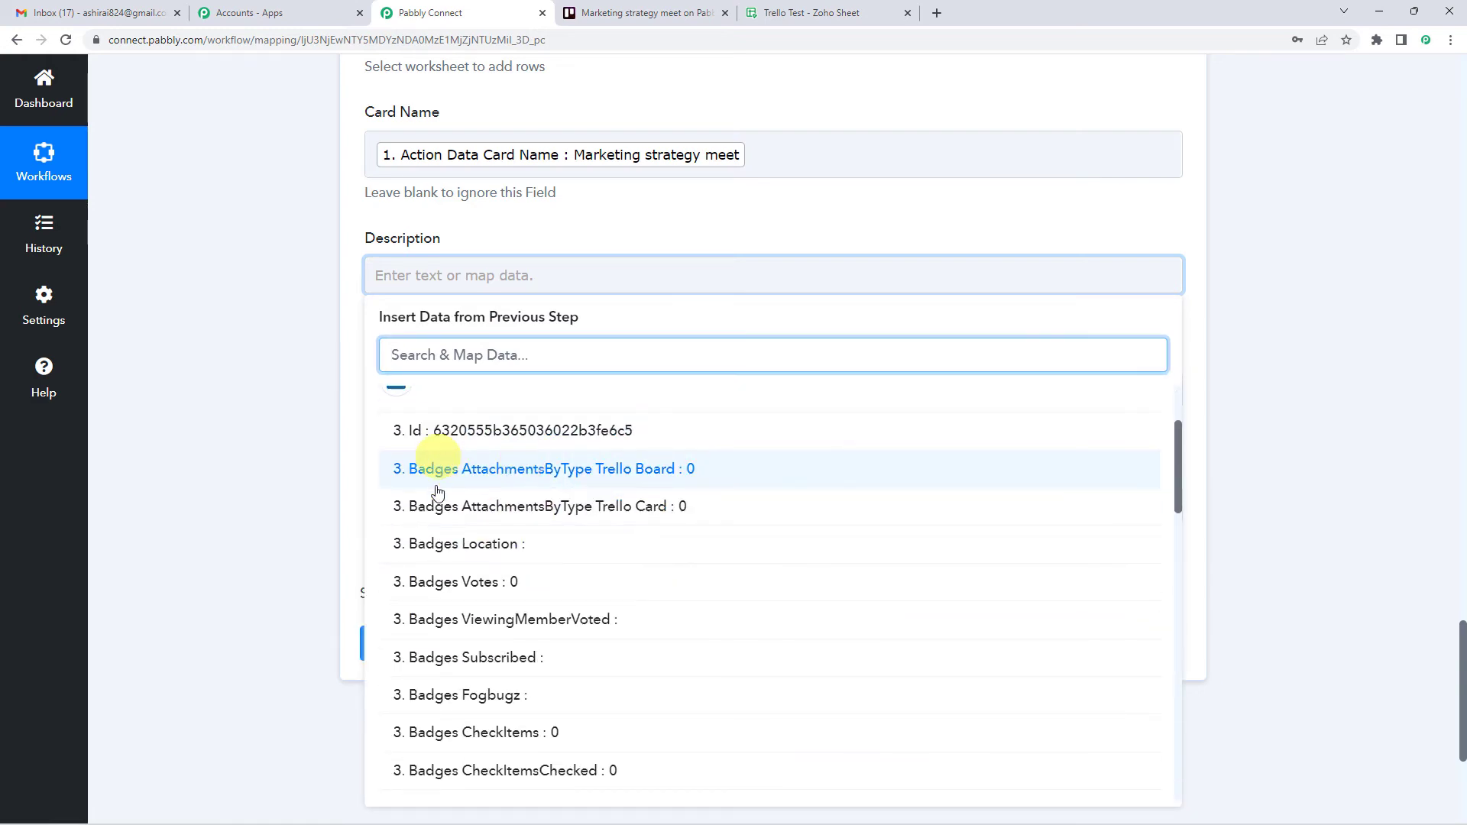
pyautogui.scroll(-4, 517, 579)
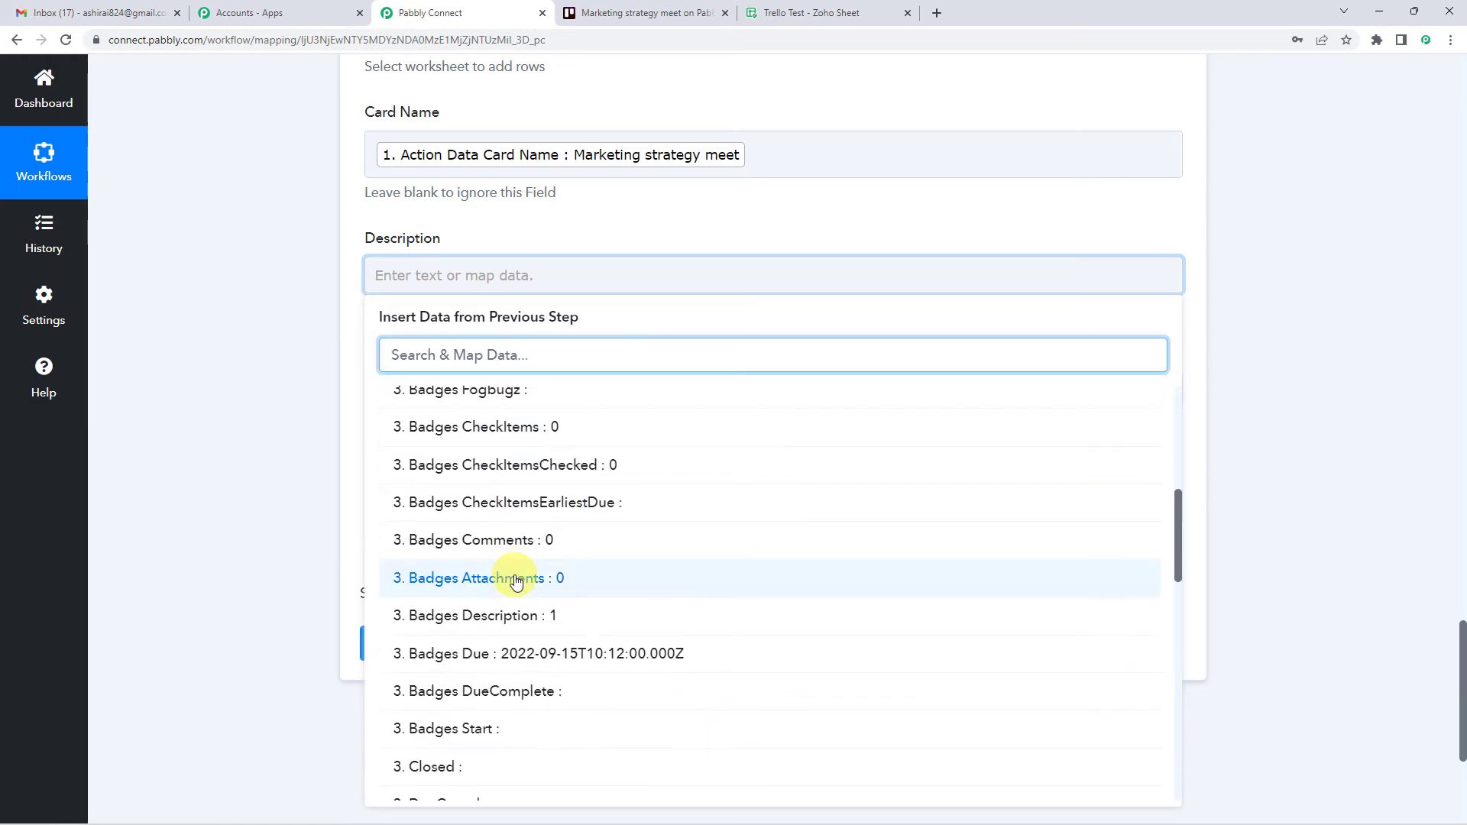
pyautogui.scroll(-2, 516, 579)
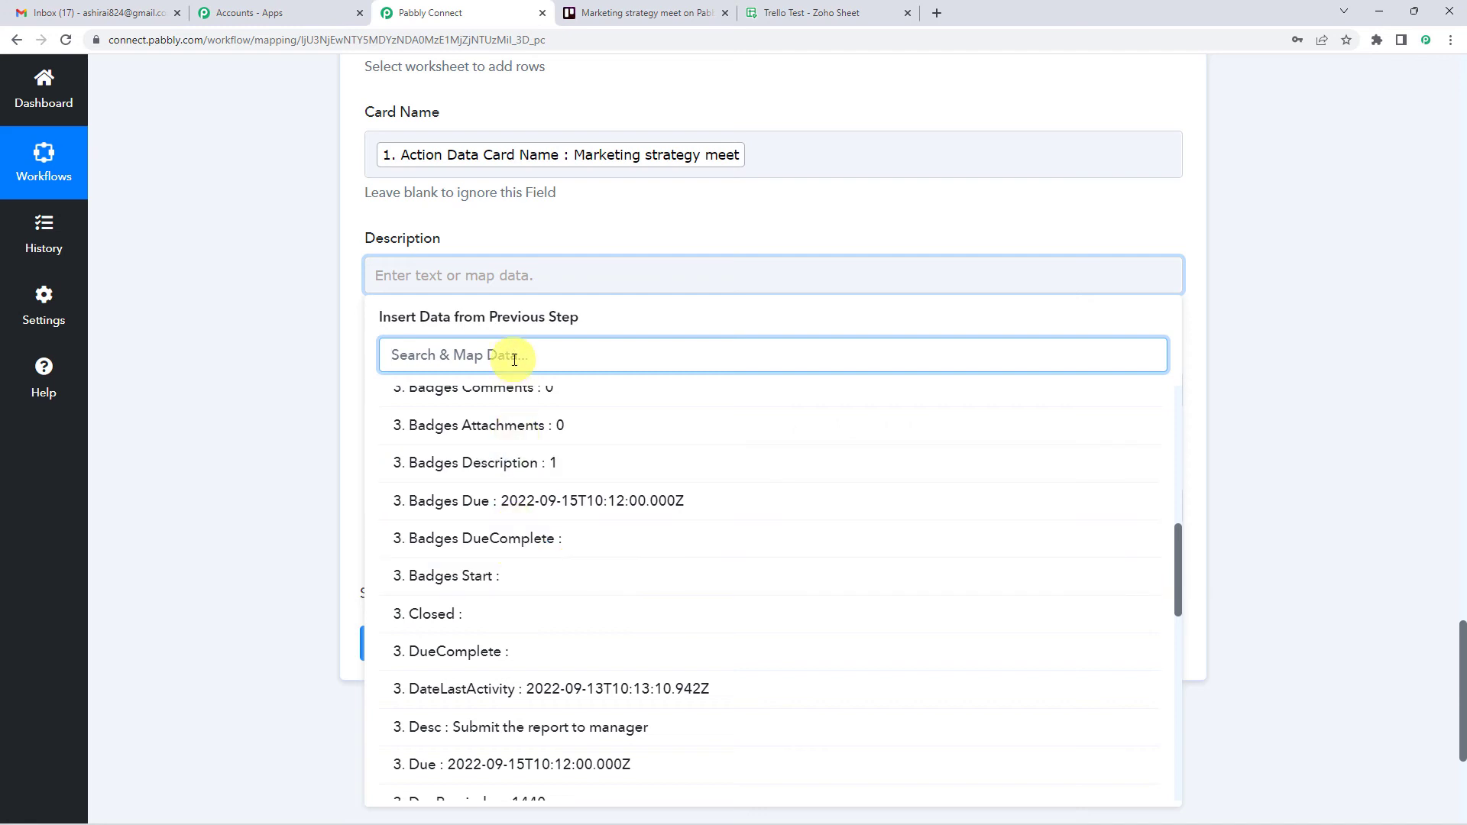
pyautogui.write('DES')
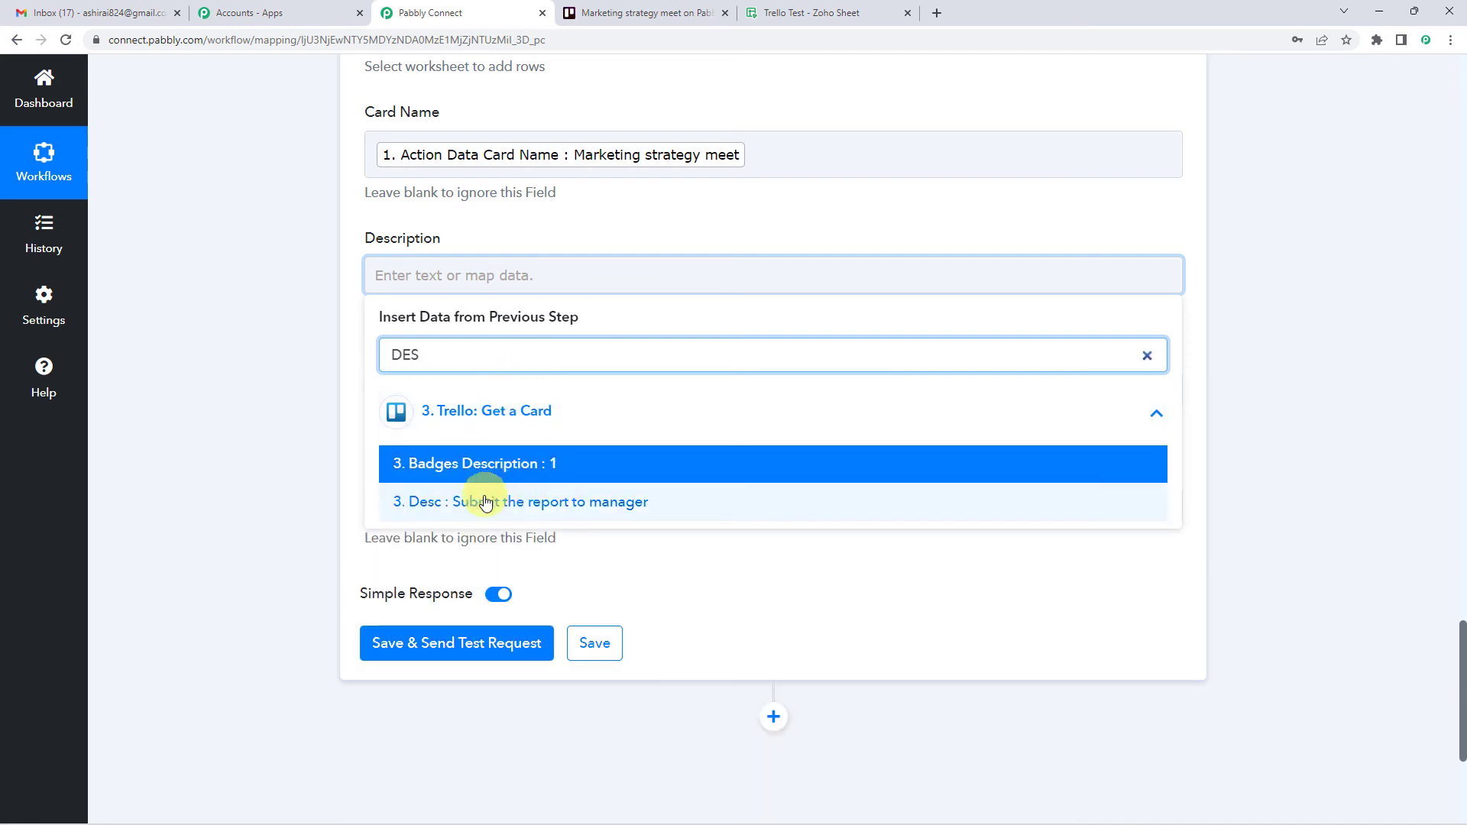
pyautogui.click(567, 504)
# Check the mapped description against the Marketing strategy meet card in Trello and return to Pabbly Connect.
pyautogui.click(632, 13)
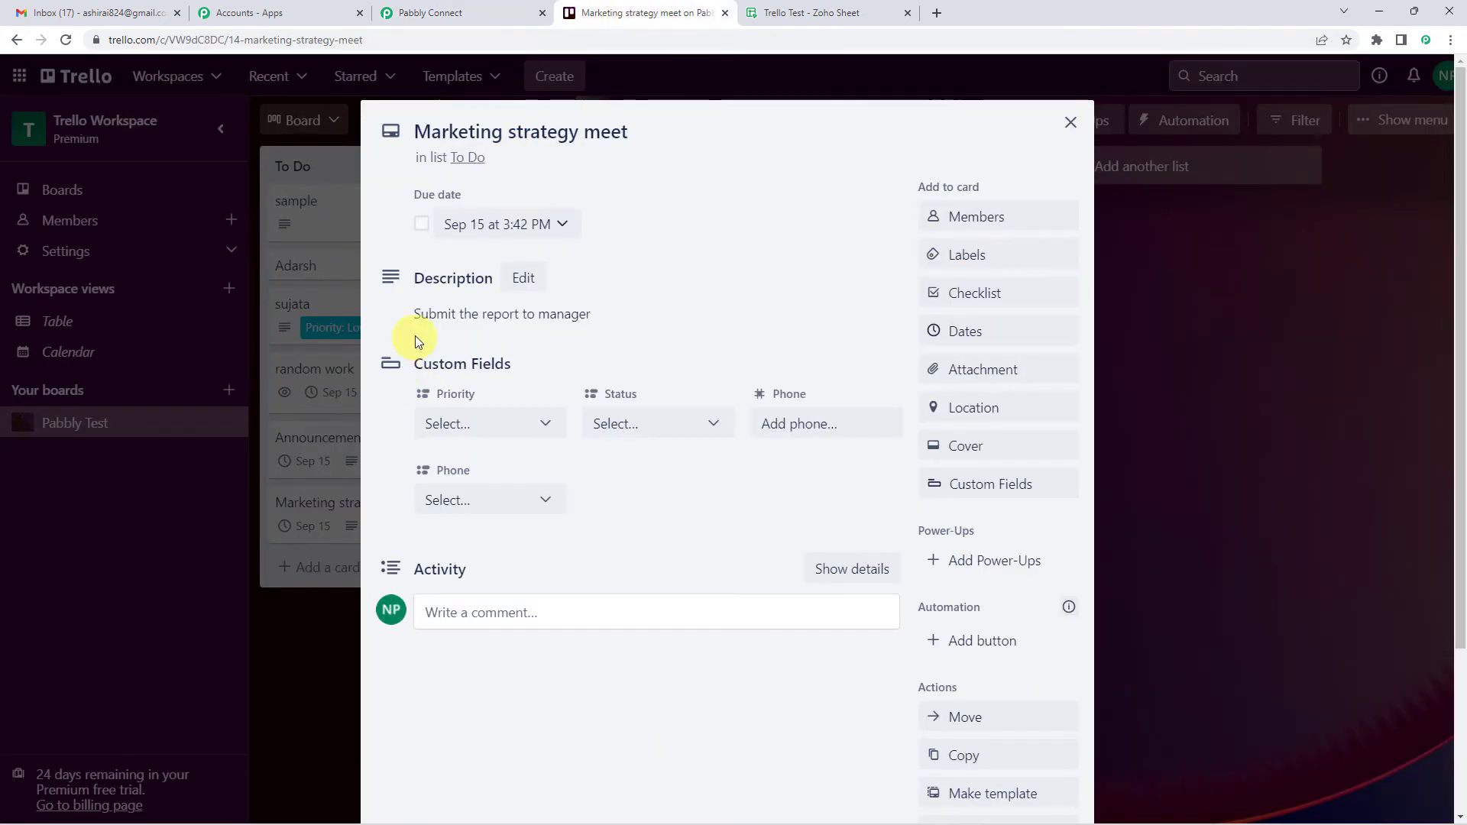
pyautogui.moveTo(467, 318); pyautogui.dragTo(612, 321)
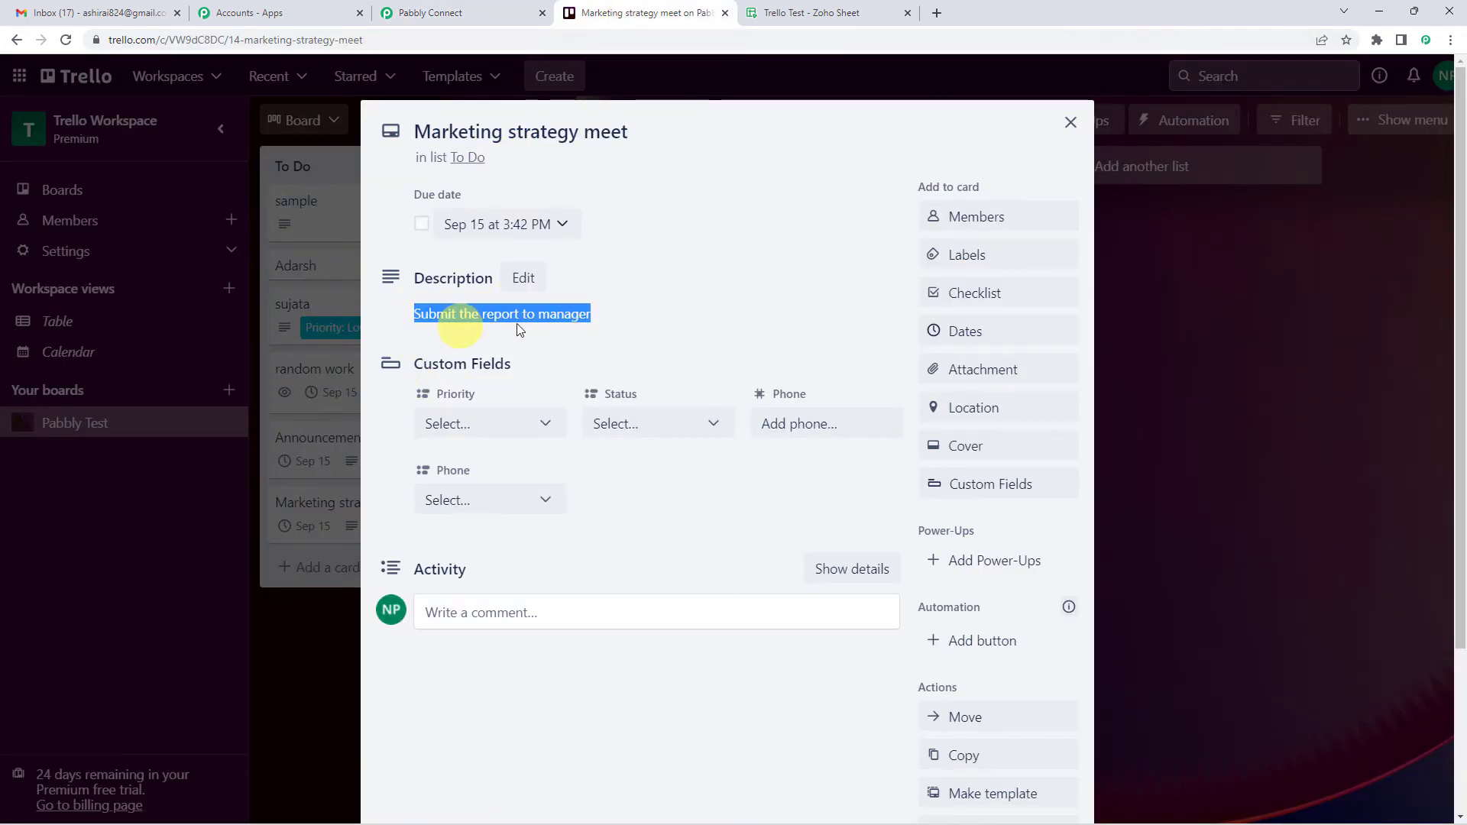
pyautogui.click(458, 13)
# Search the Trello Get a Card data for DUE to examine the due date values available for the Date field.
pyautogui.scroll(-1, 278, 383)
pyautogui.click(292, 346)
pyautogui.click(426, 325)
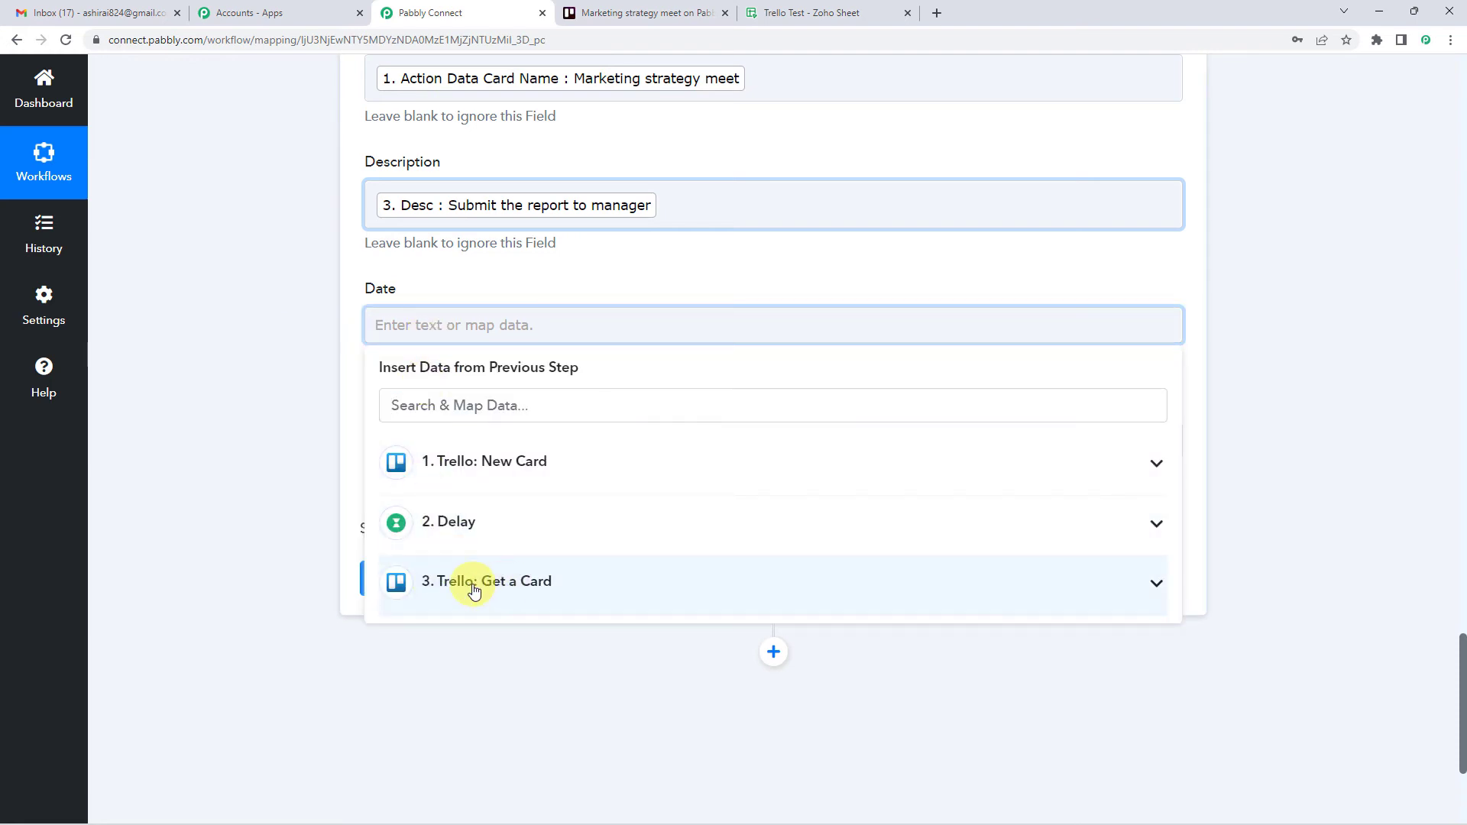
pyautogui.click(489, 588)
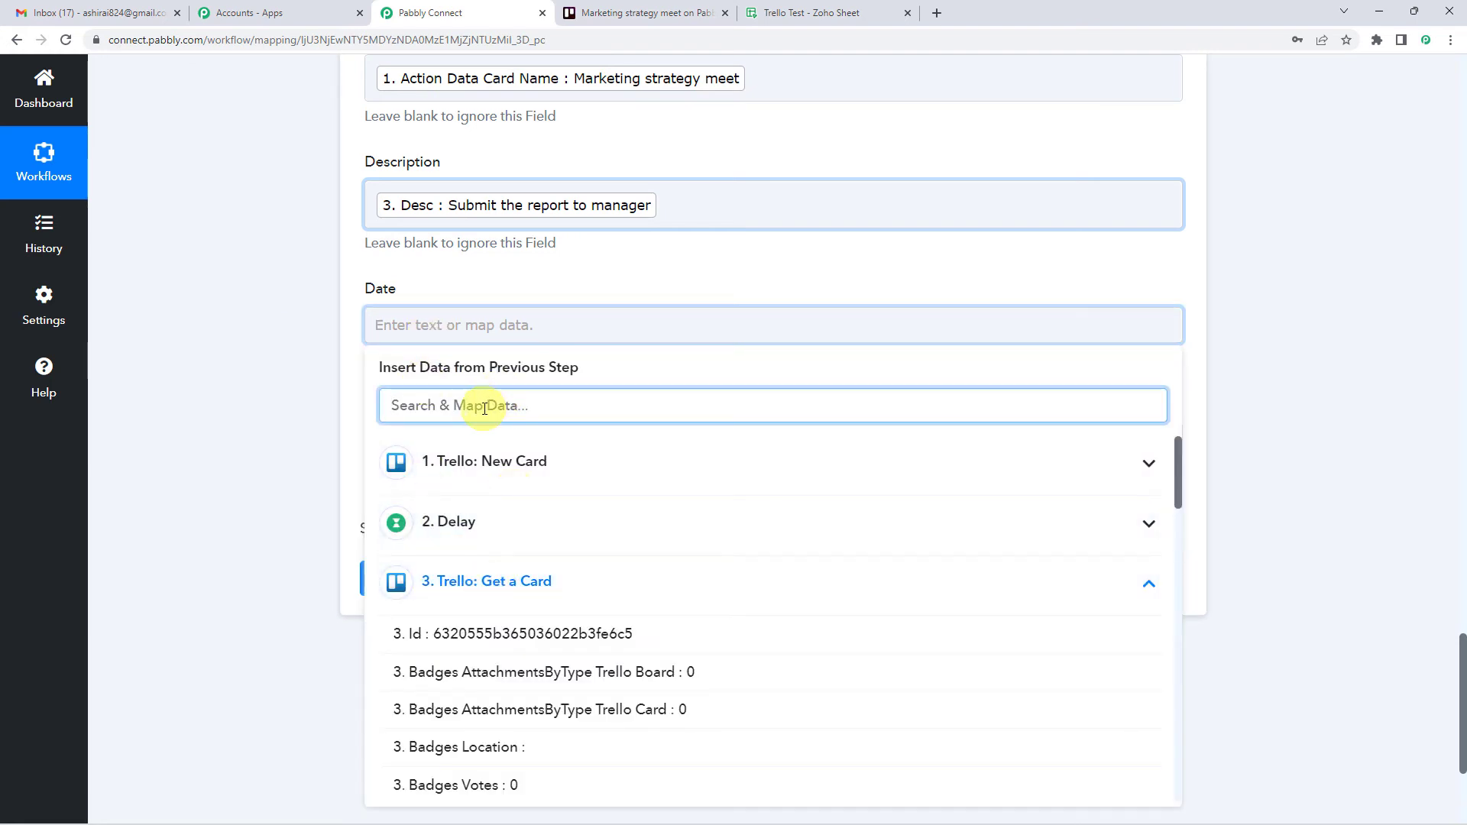
pyautogui.scroll(-1, 489, 374)
pyautogui.write('DUE')
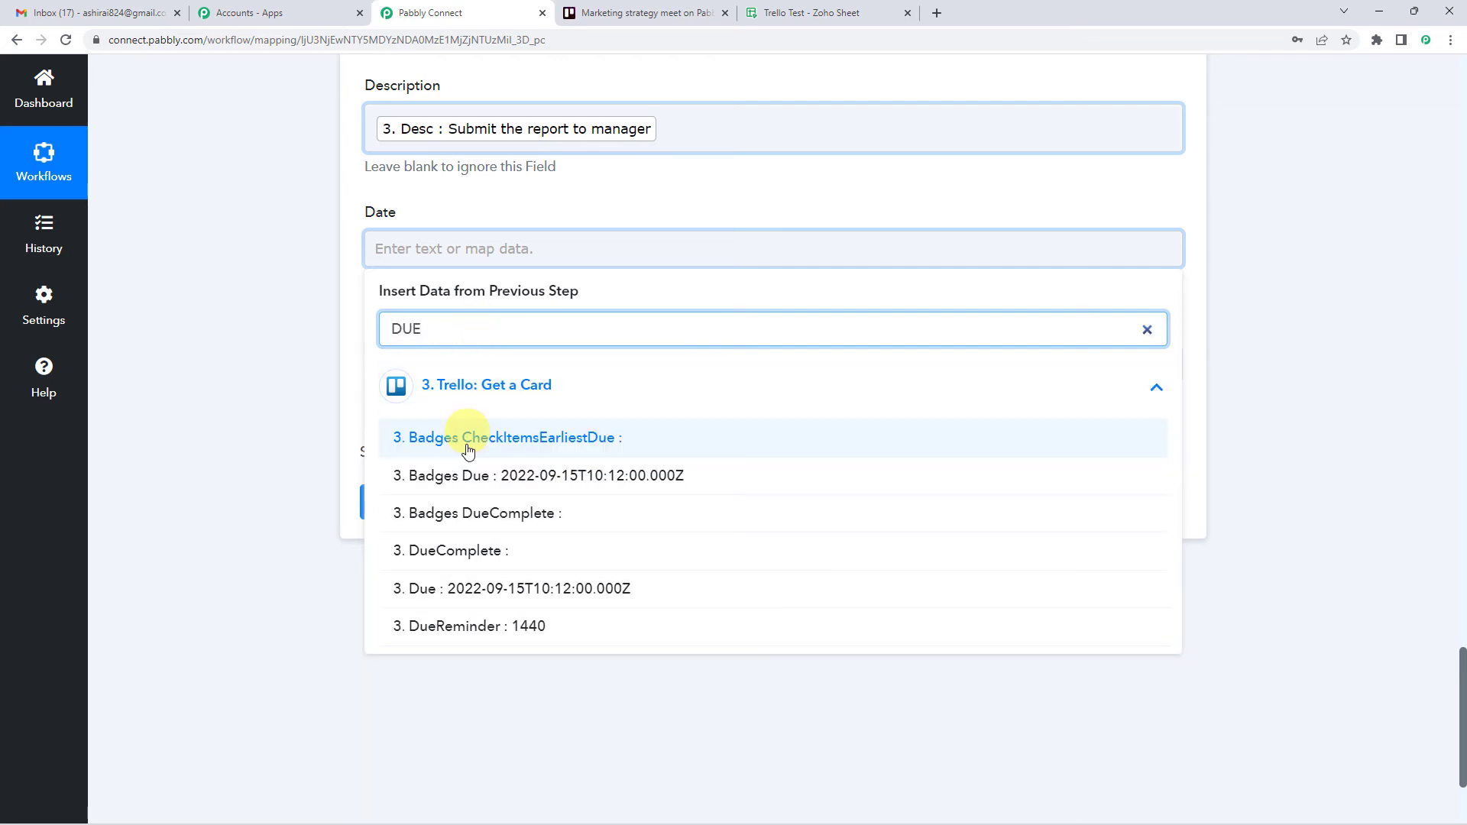
pyautogui.click(469, 451)
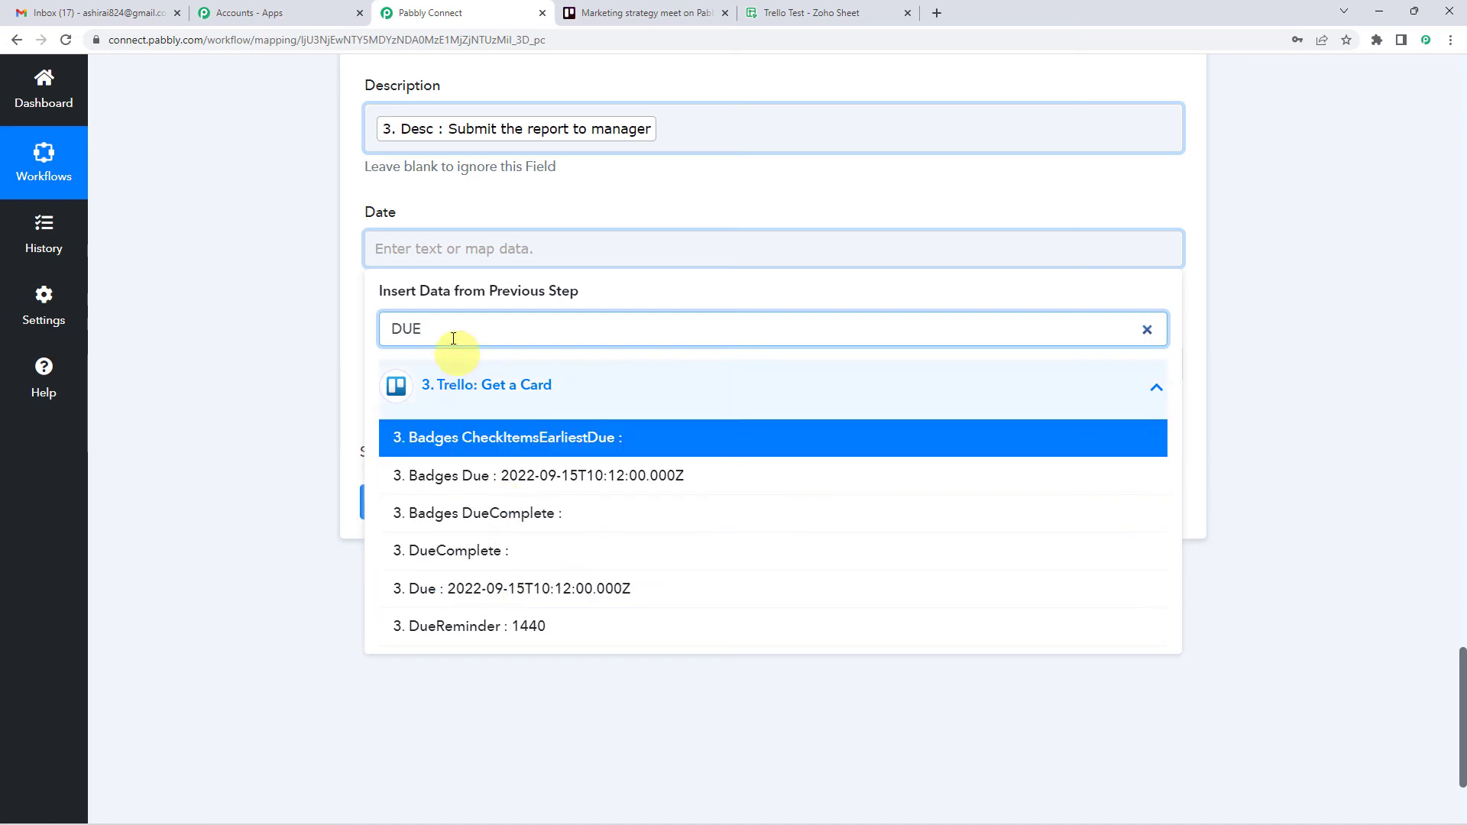
pyautogui.click(369, 336)
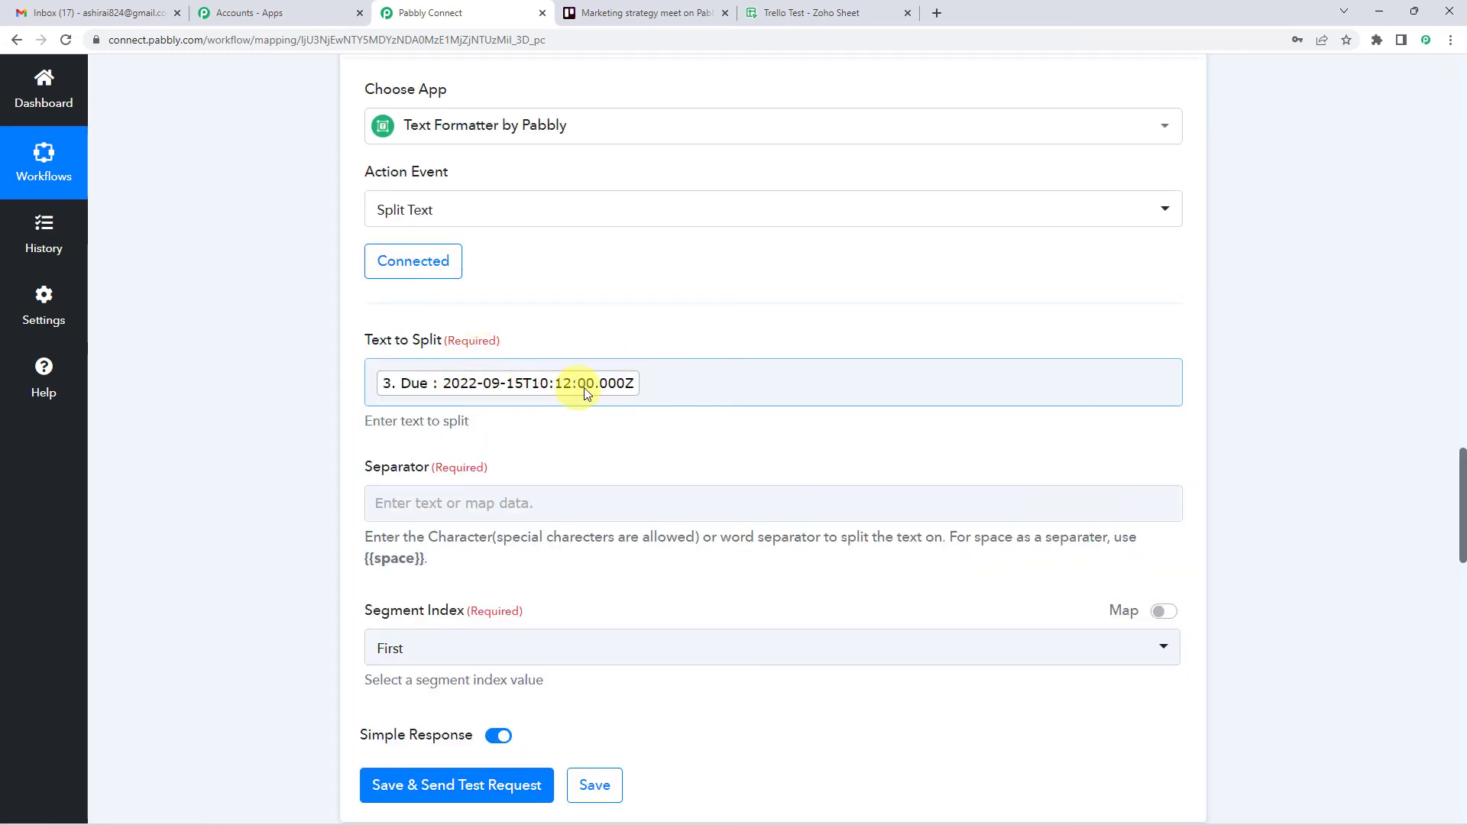
# Set the separator of the Text Formatter Split Text action to T for splitting the card's due date.
pyautogui.click(459, 503)
pyautogui.click(459, 503)
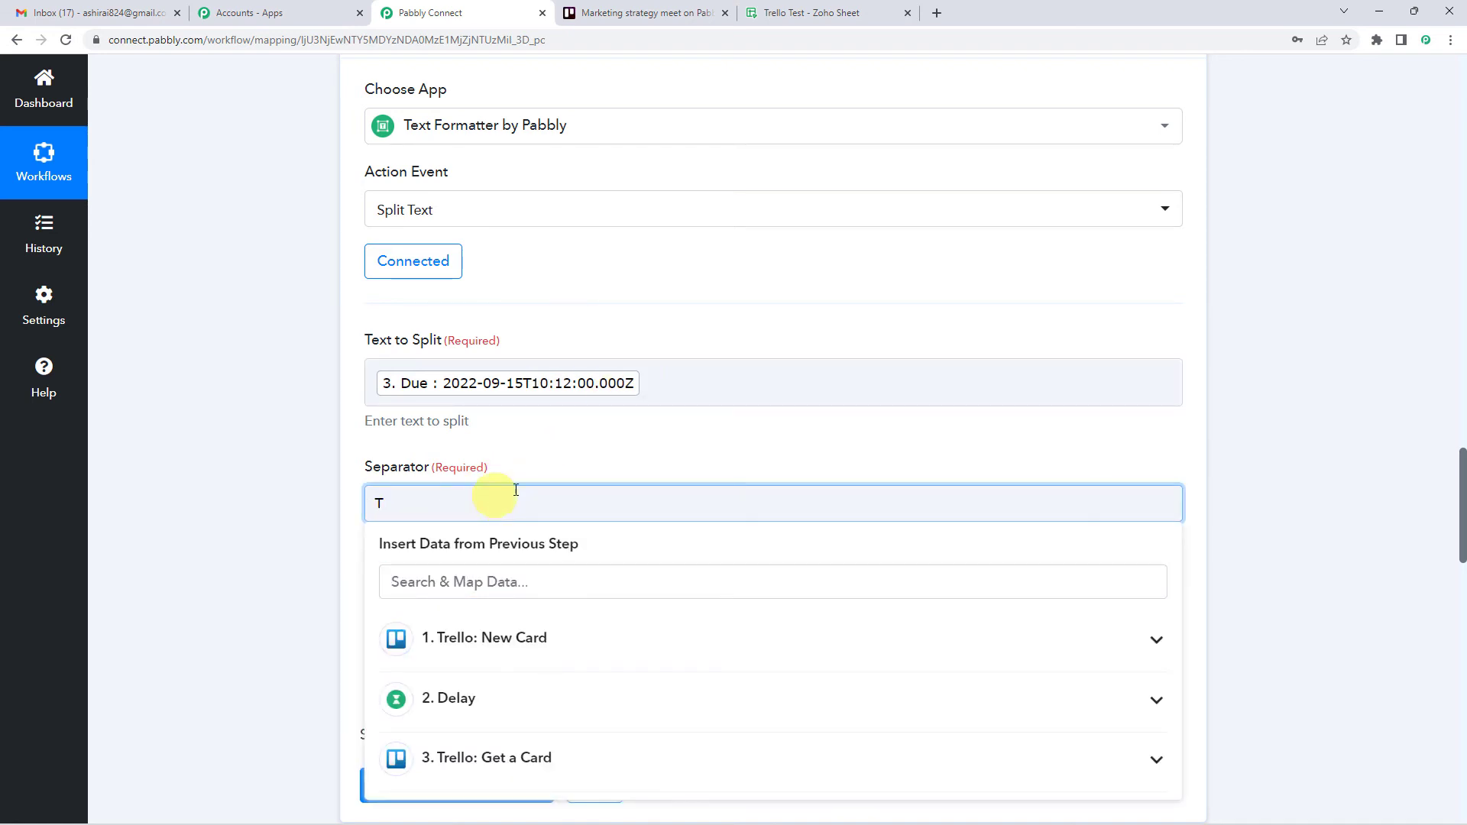
pyautogui.click(526, 391)
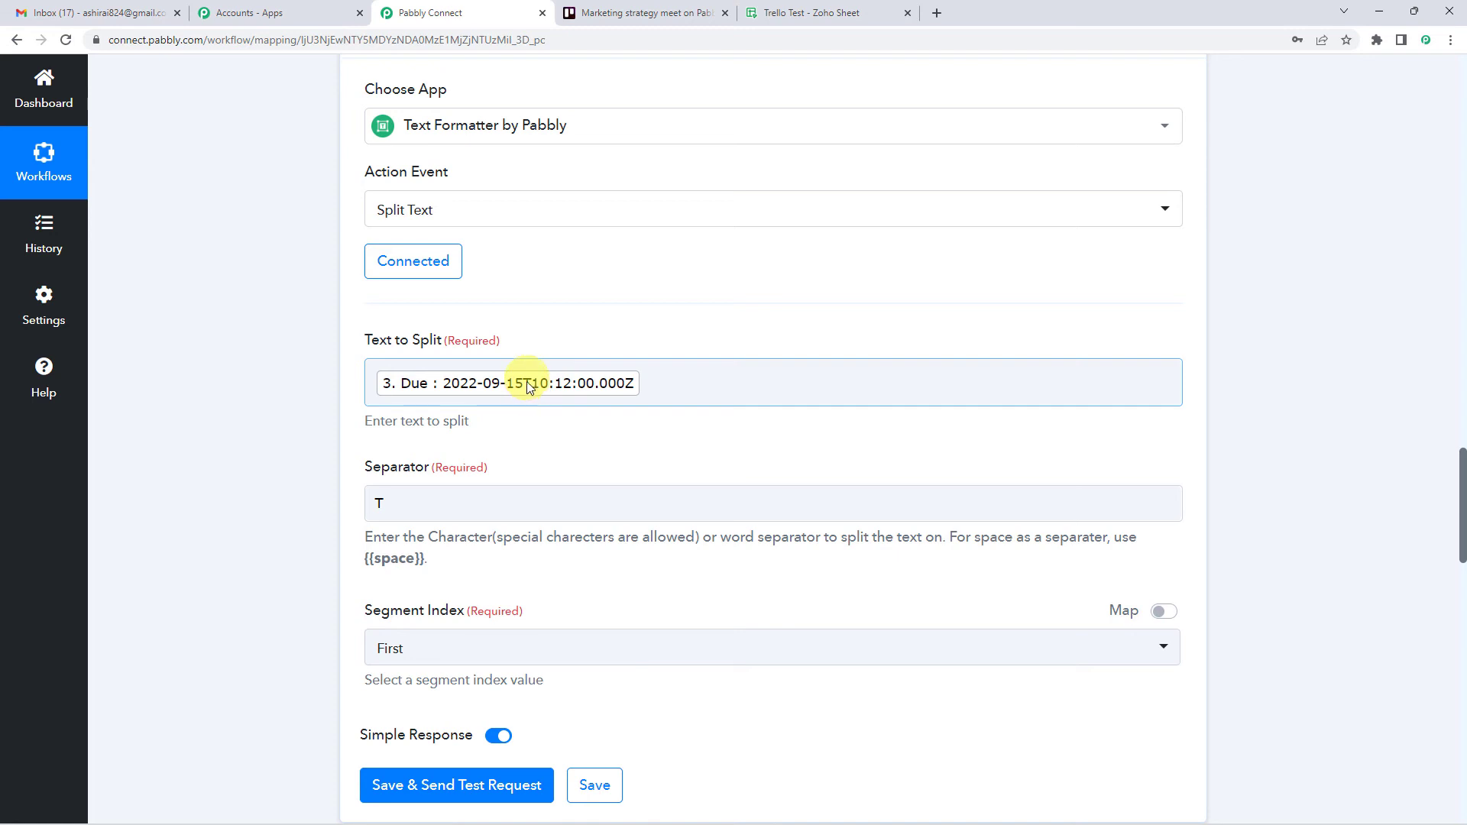
pyautogui.click(465, 500)
# Choose First as the segment index of the Split Text action.
pyautogui.scroll(-2, 461, 496)
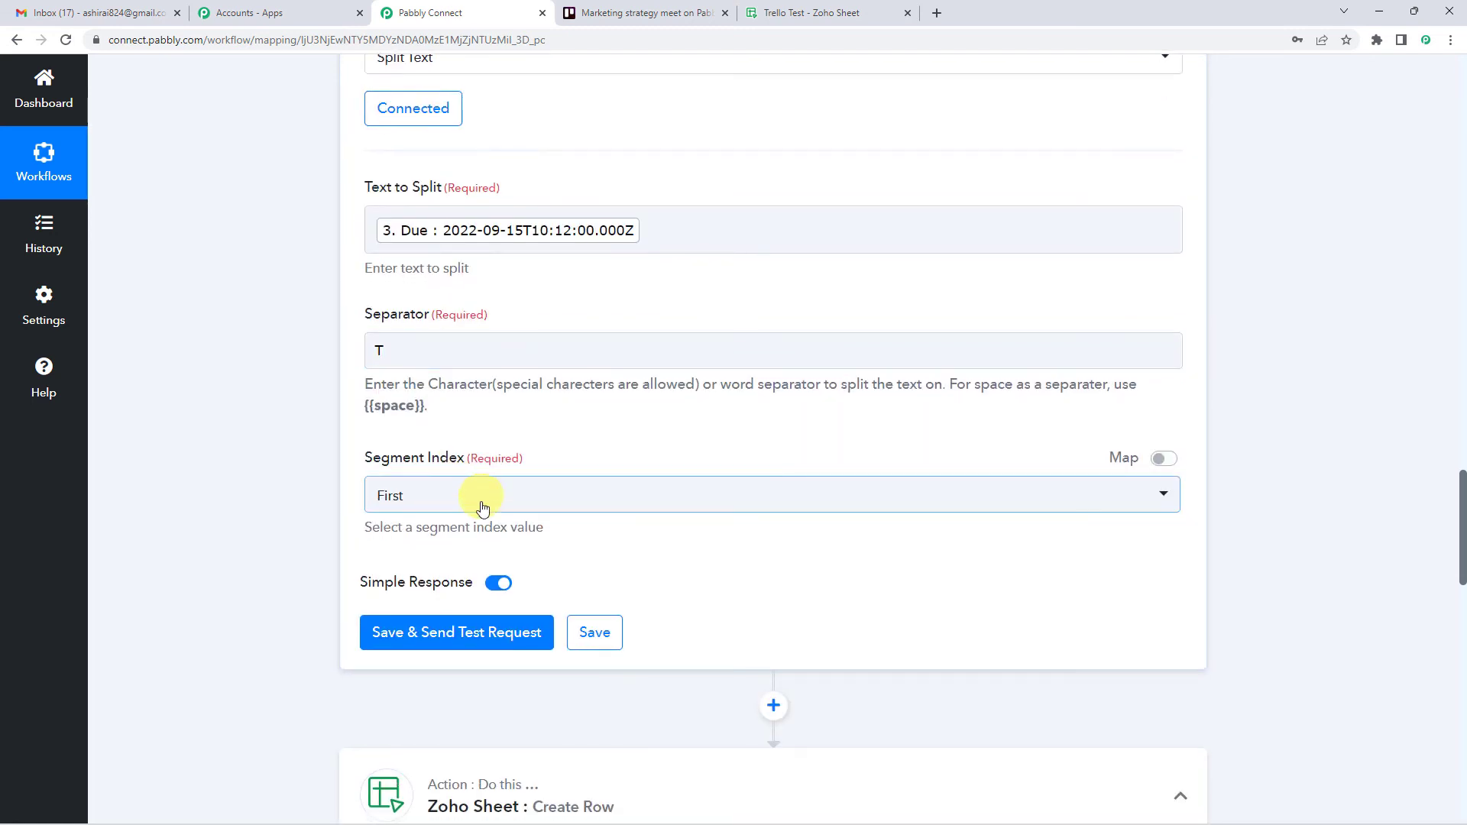
pyautogui.click(478, 501)
pyautogui.scroll(-1, 484, 510)
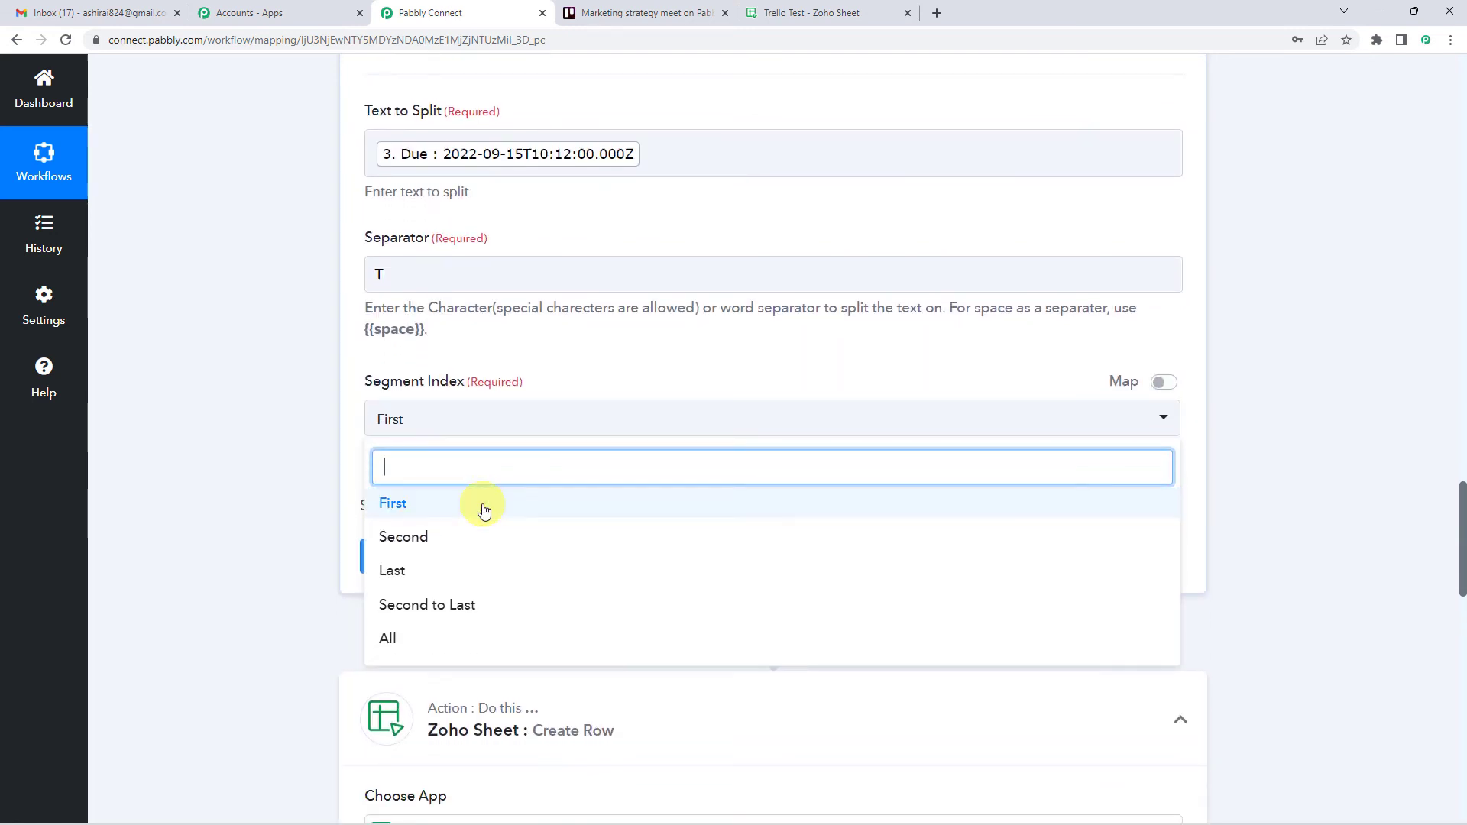
pyautogui.click(413, 511)
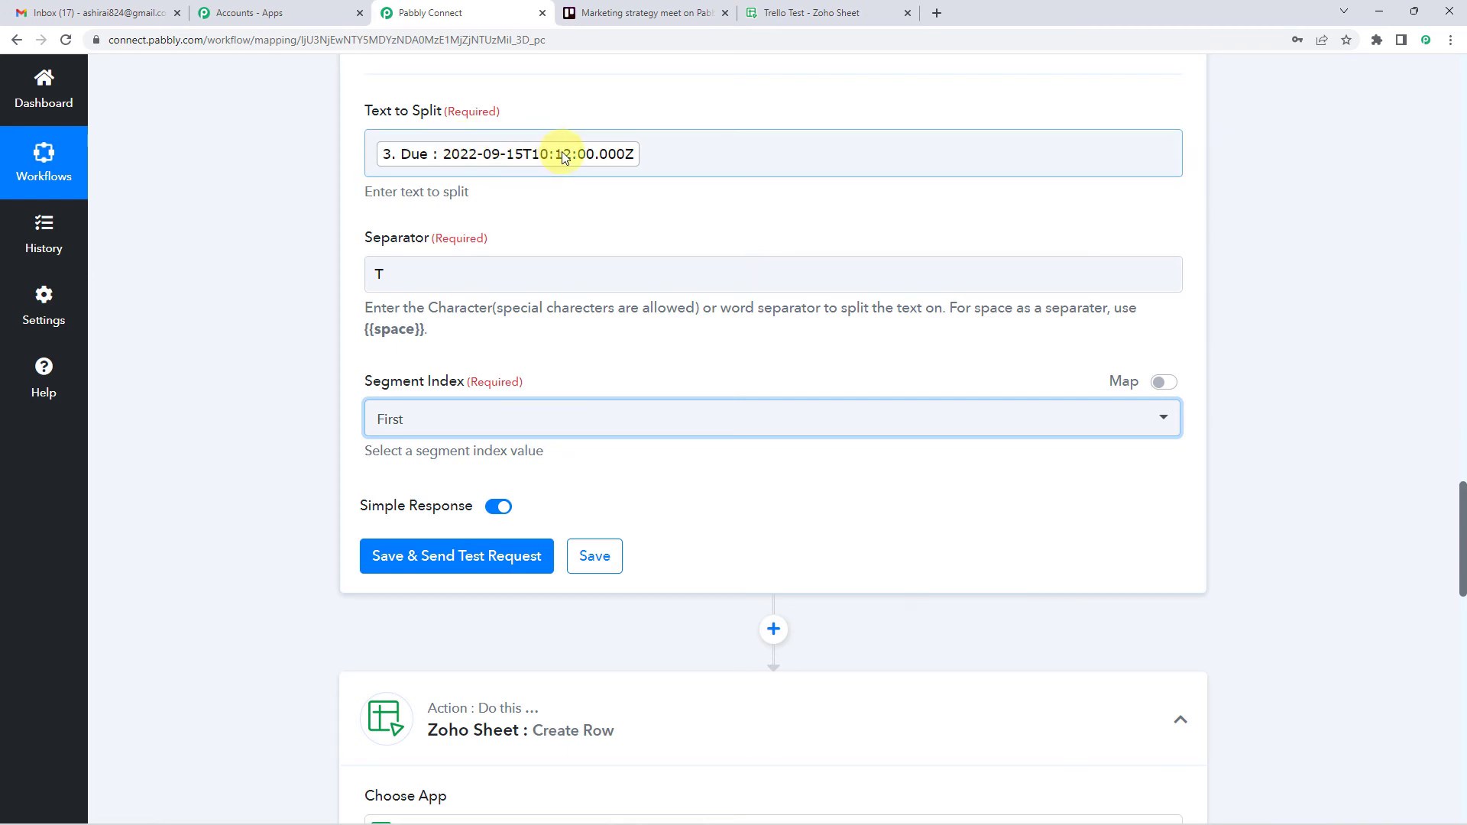
pyautogui.click(452, 419)
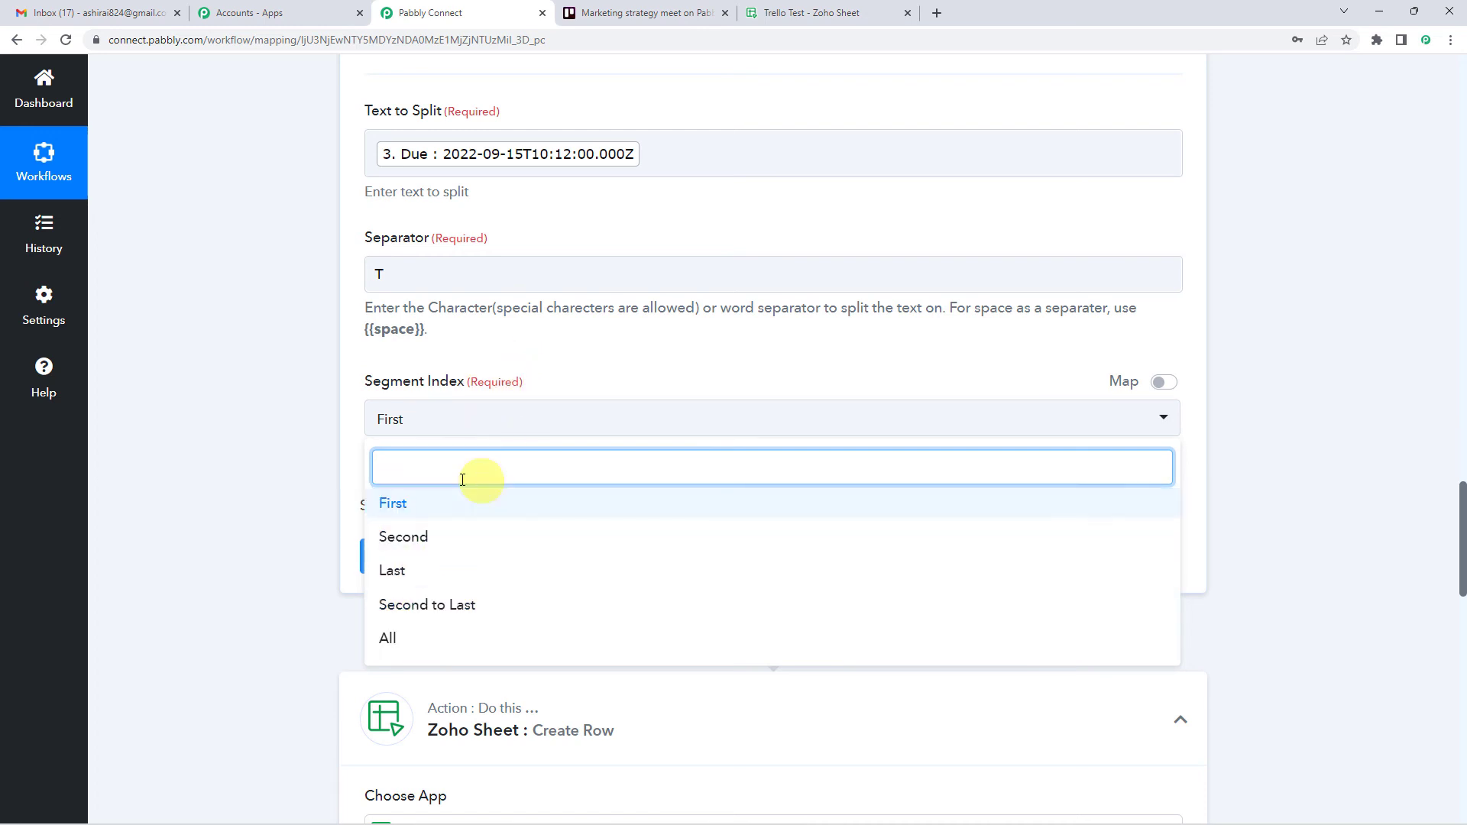
pyautogui.click(582, 369)
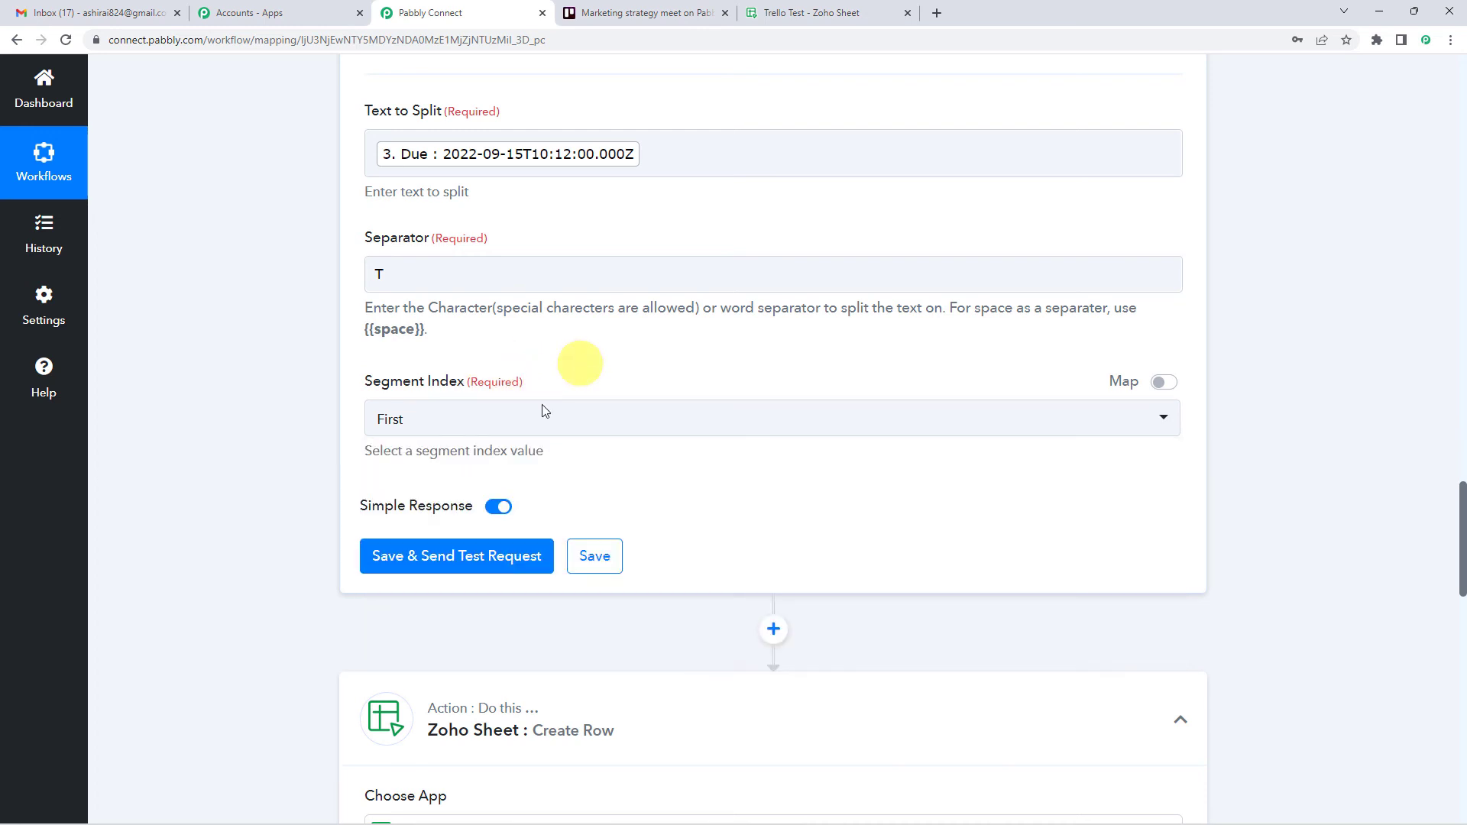
# Save the Split Text action, send its test request and inspect the returned Result value.
pyautogui.click(458, 554)
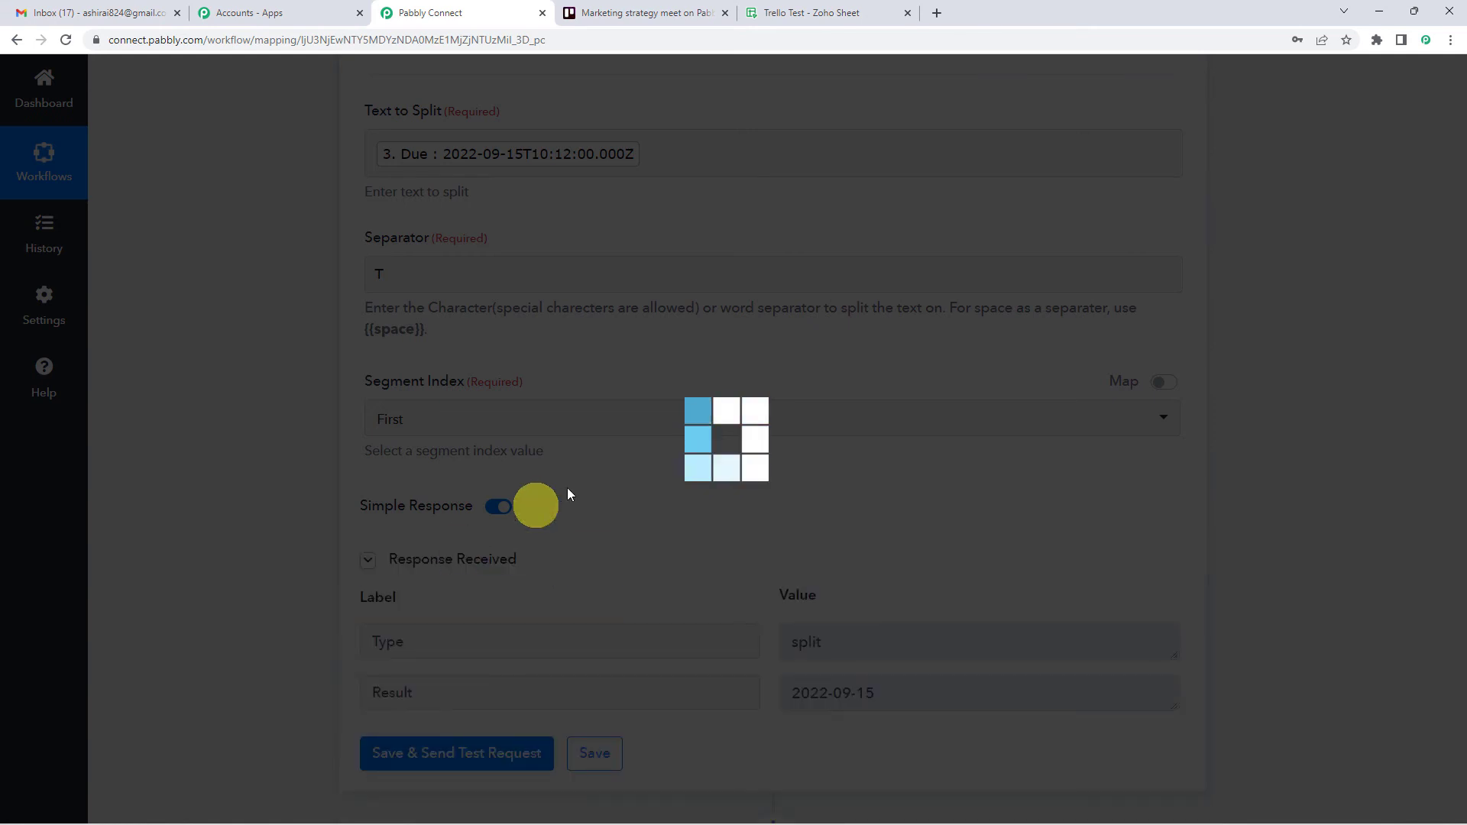
pyautogui.scroll(-2, 672, 450)
pyautogui.moveTo(795, 539); pyautogui.dragTo(858, 582)
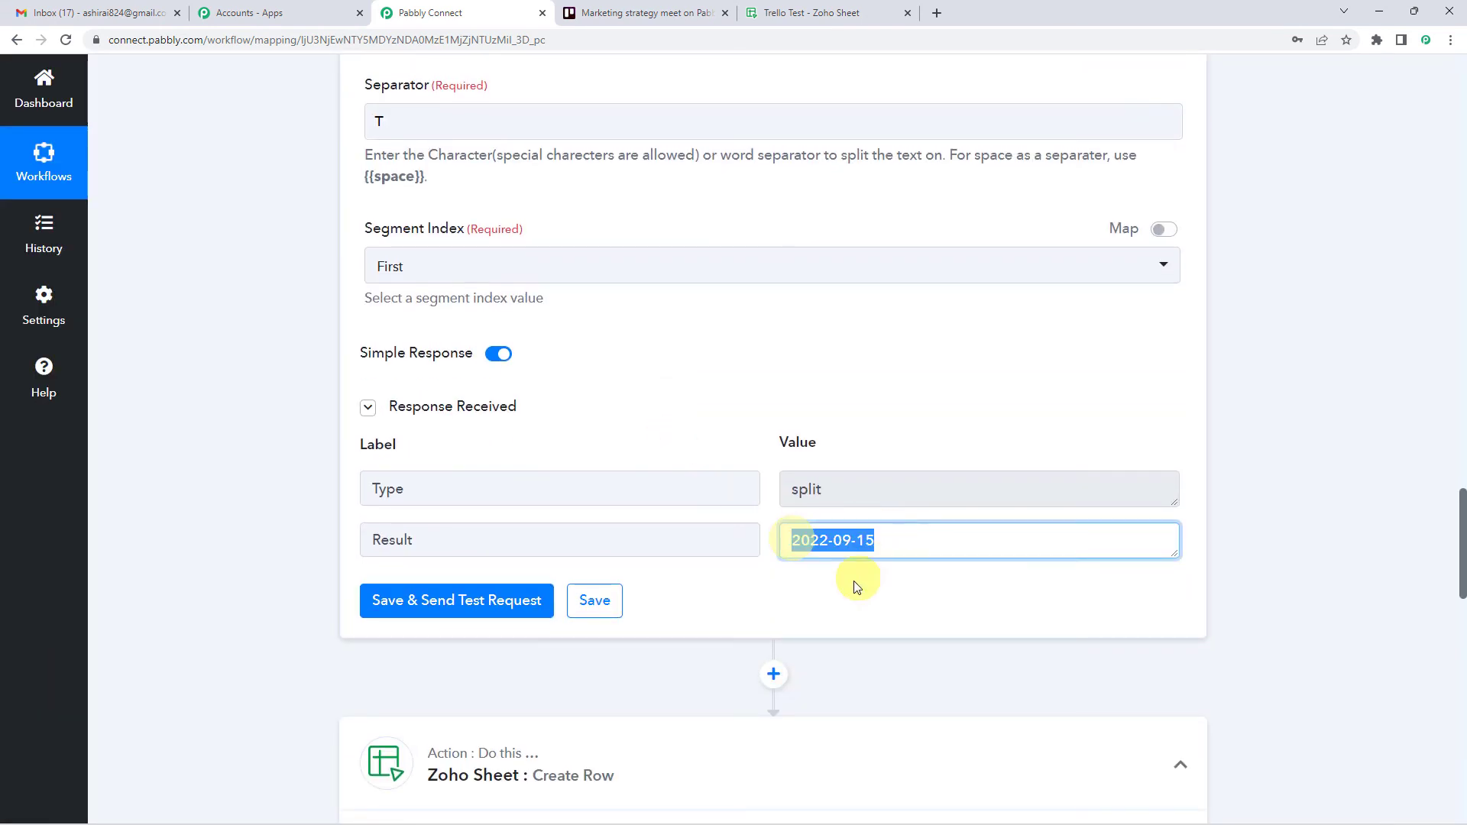
pyautogui.click(854, 581)
pyautogui.moveTo(787, 541); pyautogui.dragTo(935, 547)
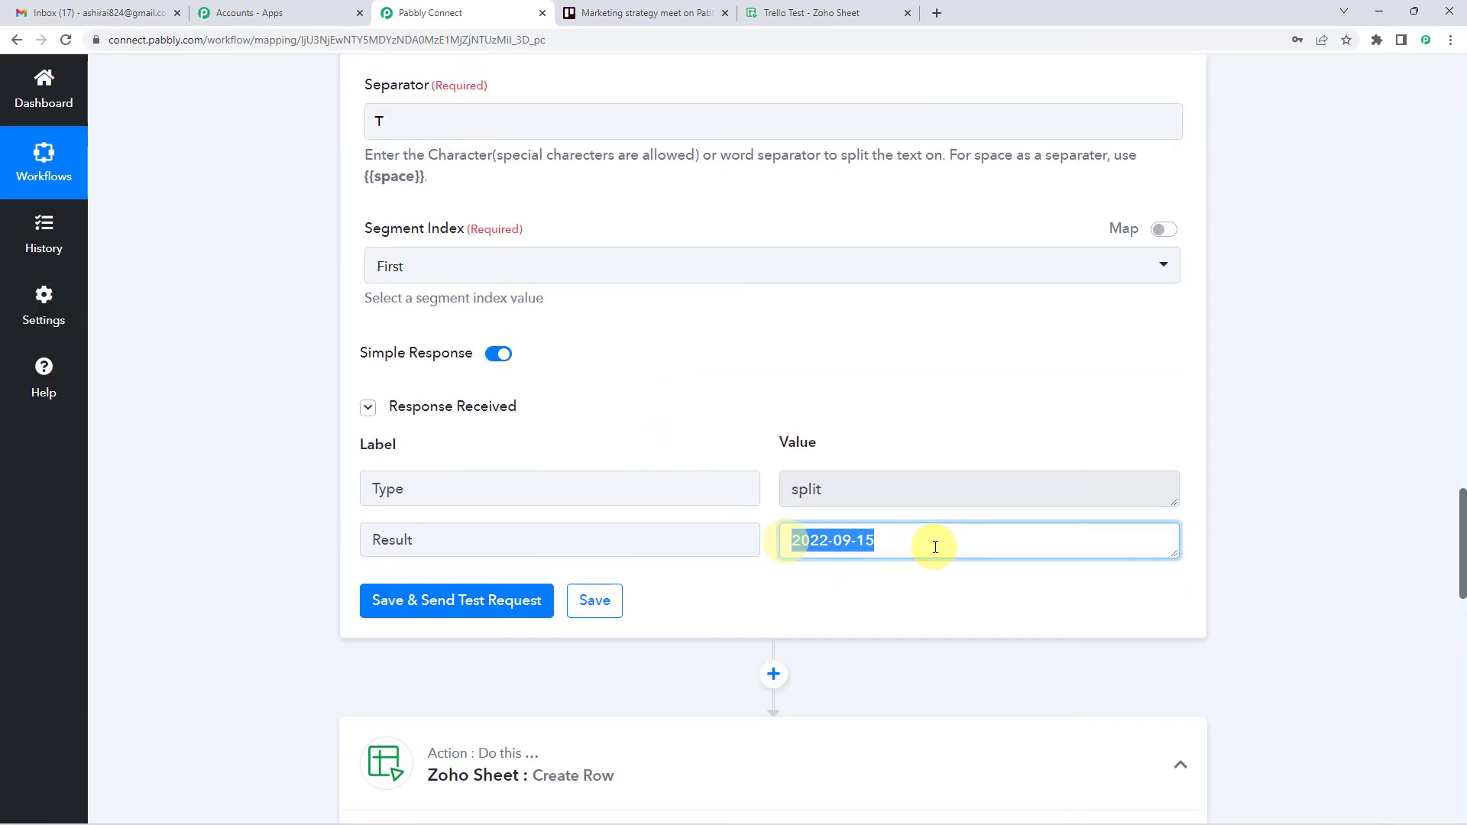
# Reconnect the Zoho Sheet Create Row action using the existing connection Zoho Sheet #22.
pyautogui.scroll(-4, 934, 547)
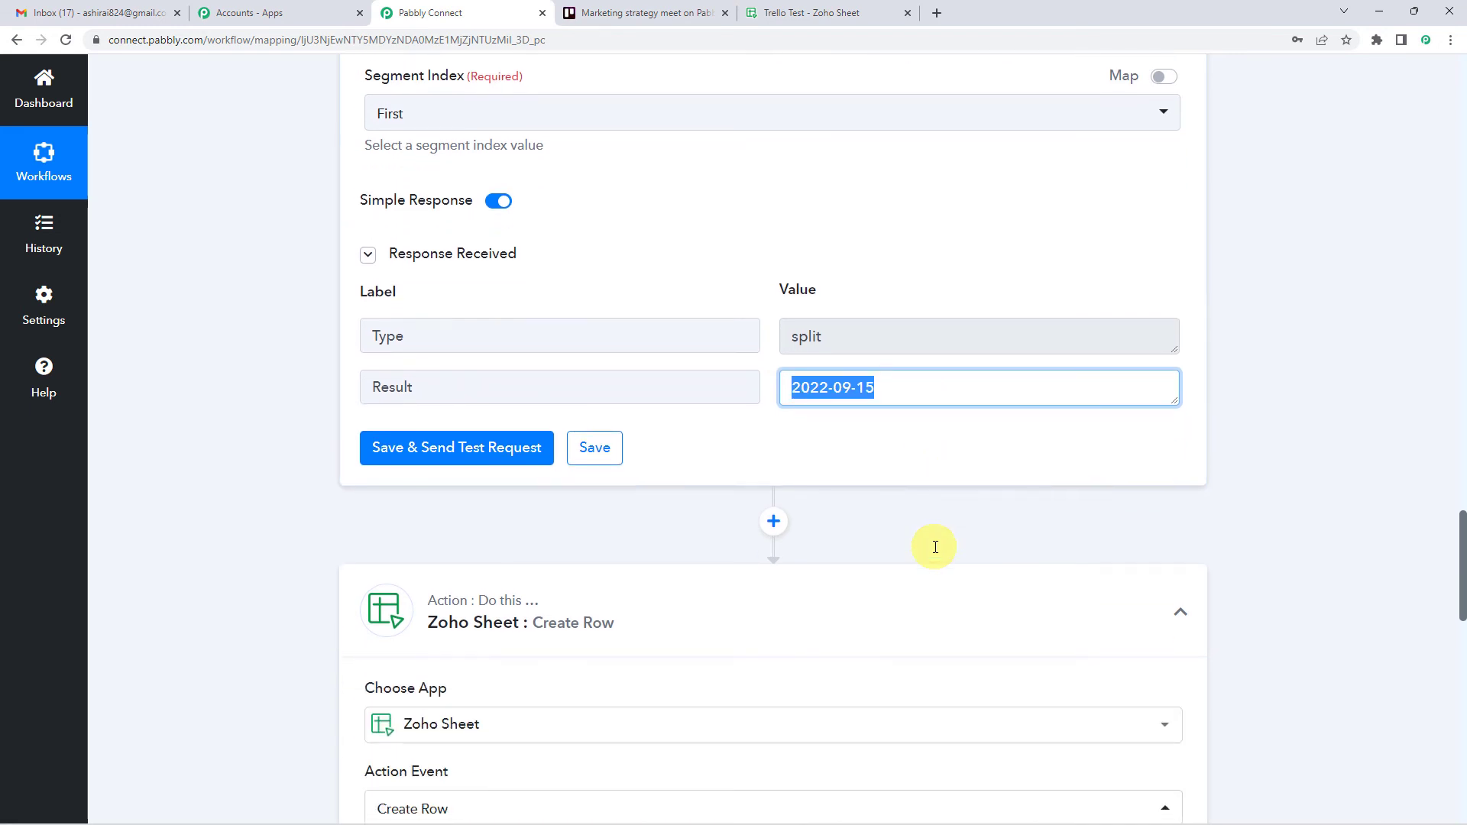
pyautogui.scroll(-4, 701, 489)
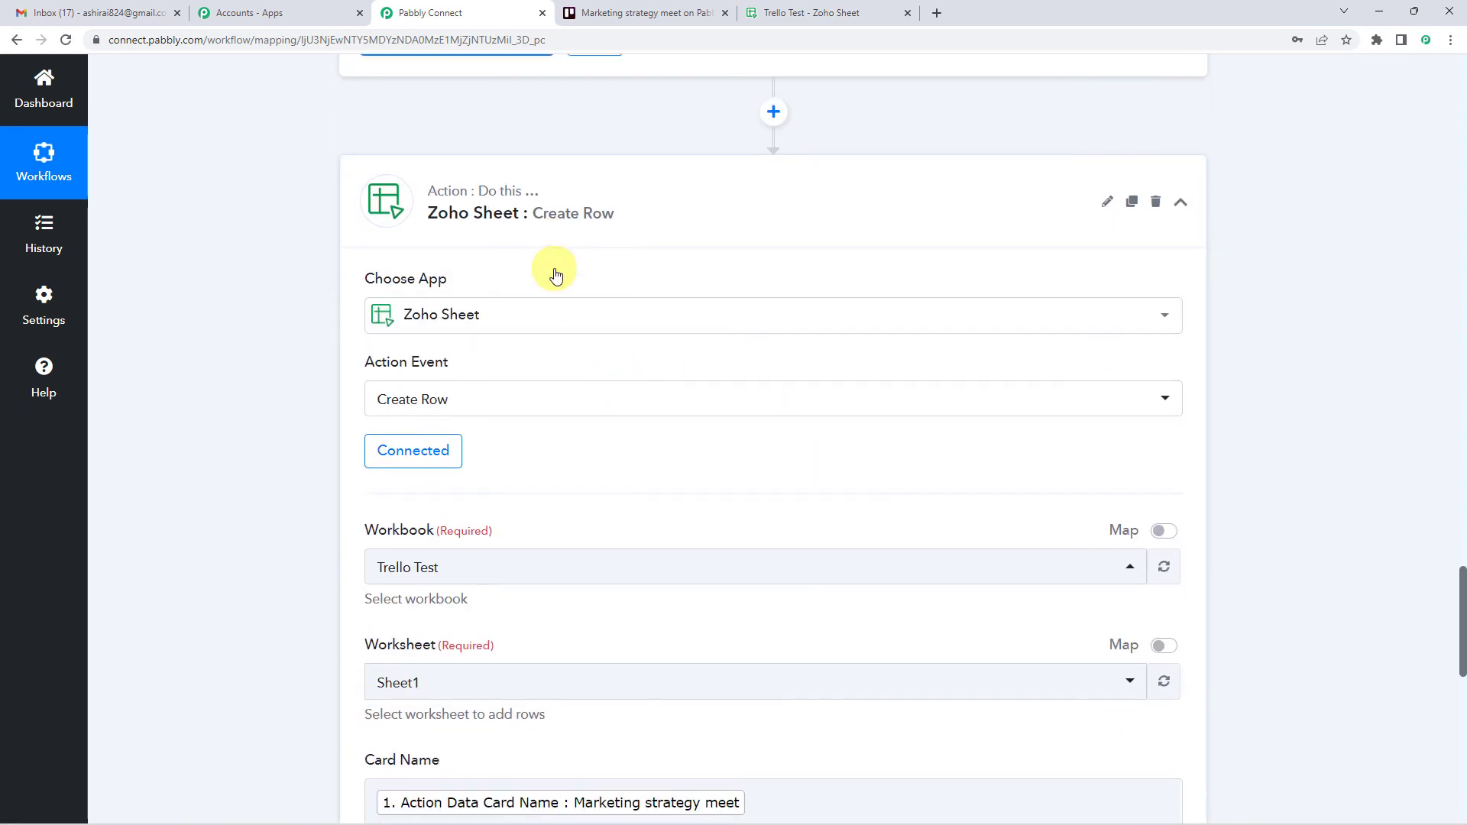
pyautogui.click(407, 407)
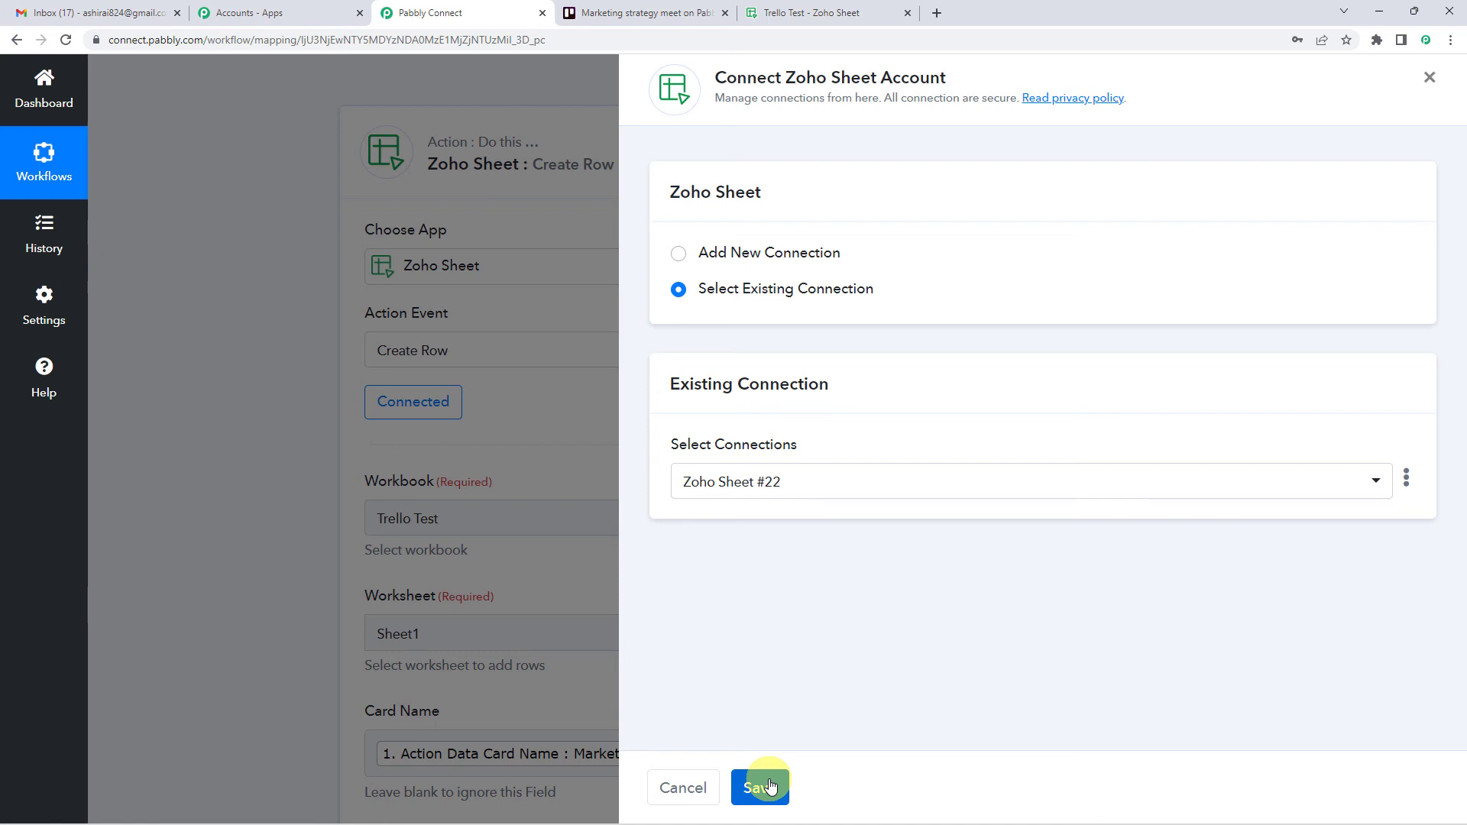
pyautogui.moveTo(758, 288); pyautogui.dragTo(865, 289)
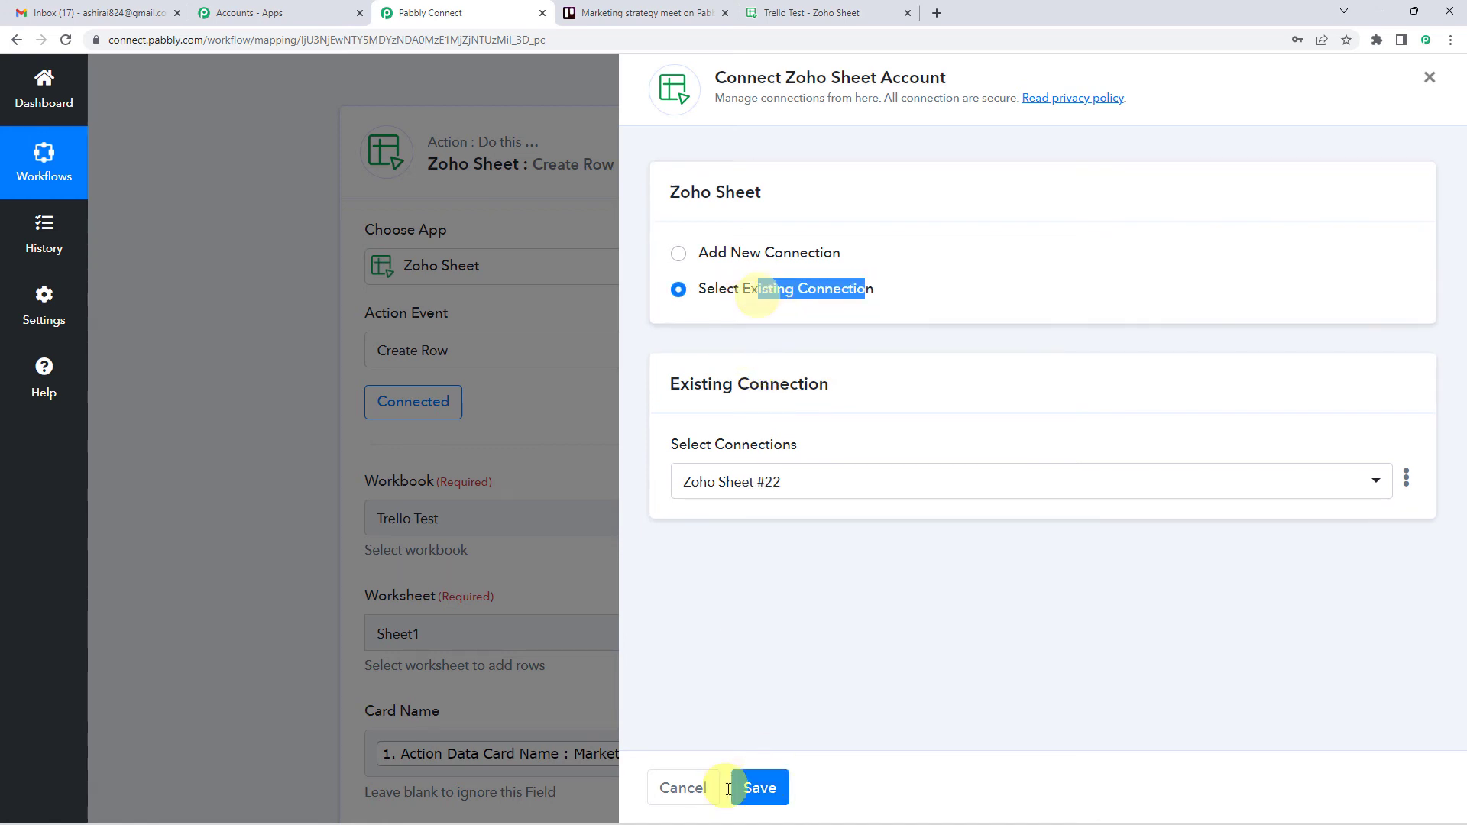
pyautogui.click(760, 789)
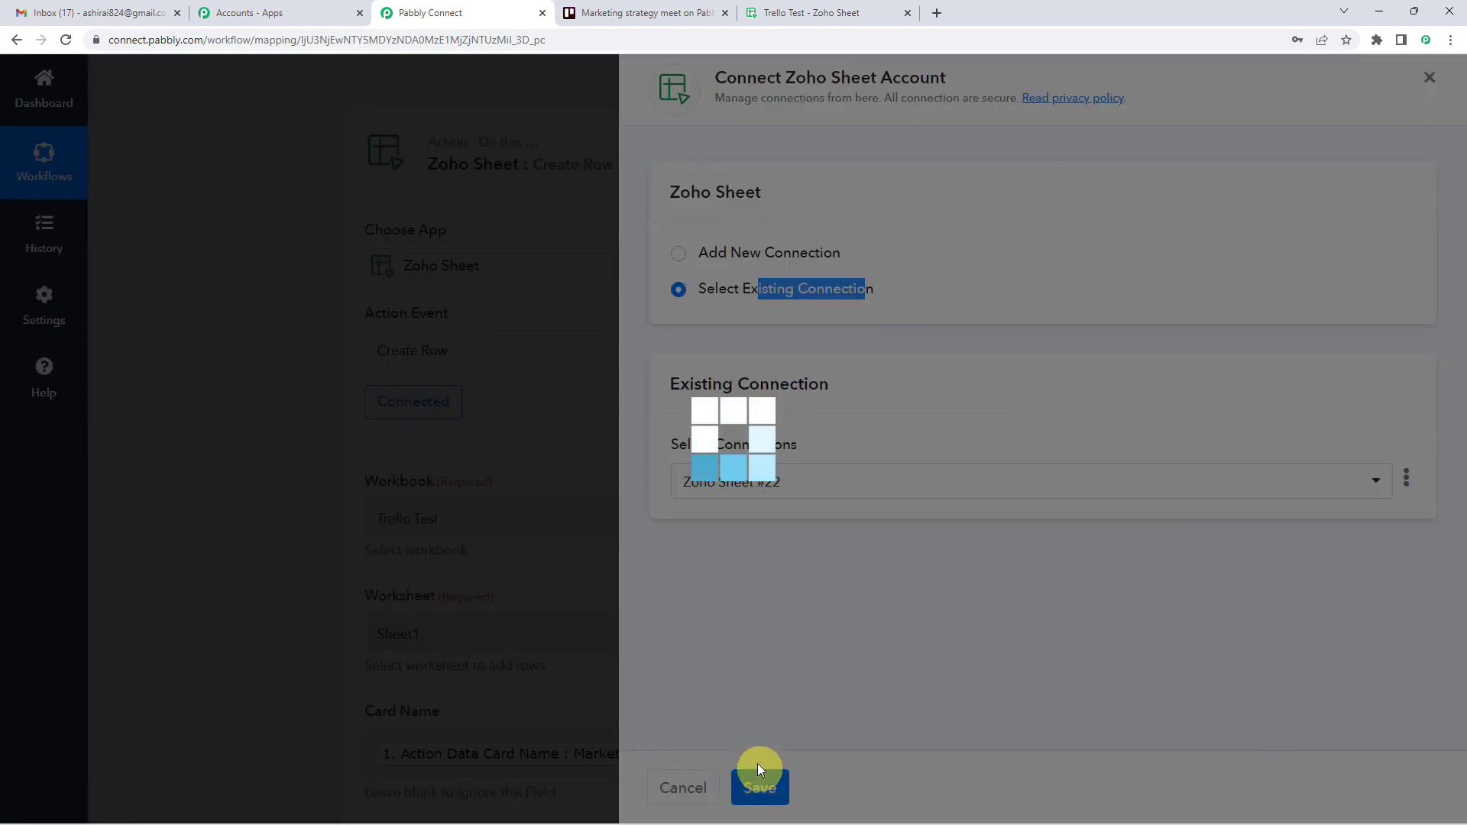
# Reselect the Trello Test workbook, refresh it to reload the Create Row fields, and compare them with the spreadsheet's columns.
pyautogui.scroll(-2, 526, 495)
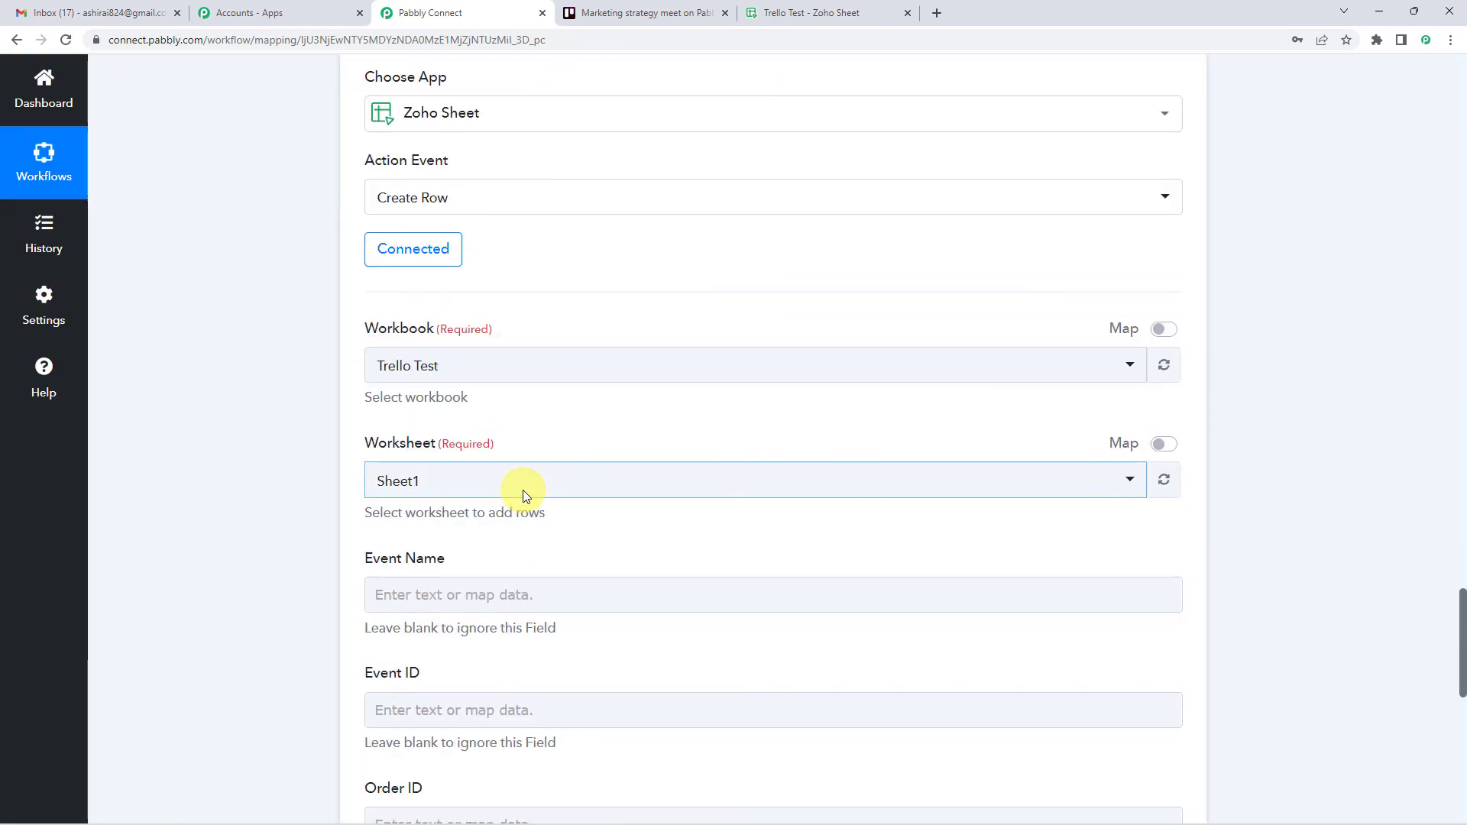
pyautogui.scroll(-1, 481, 365)
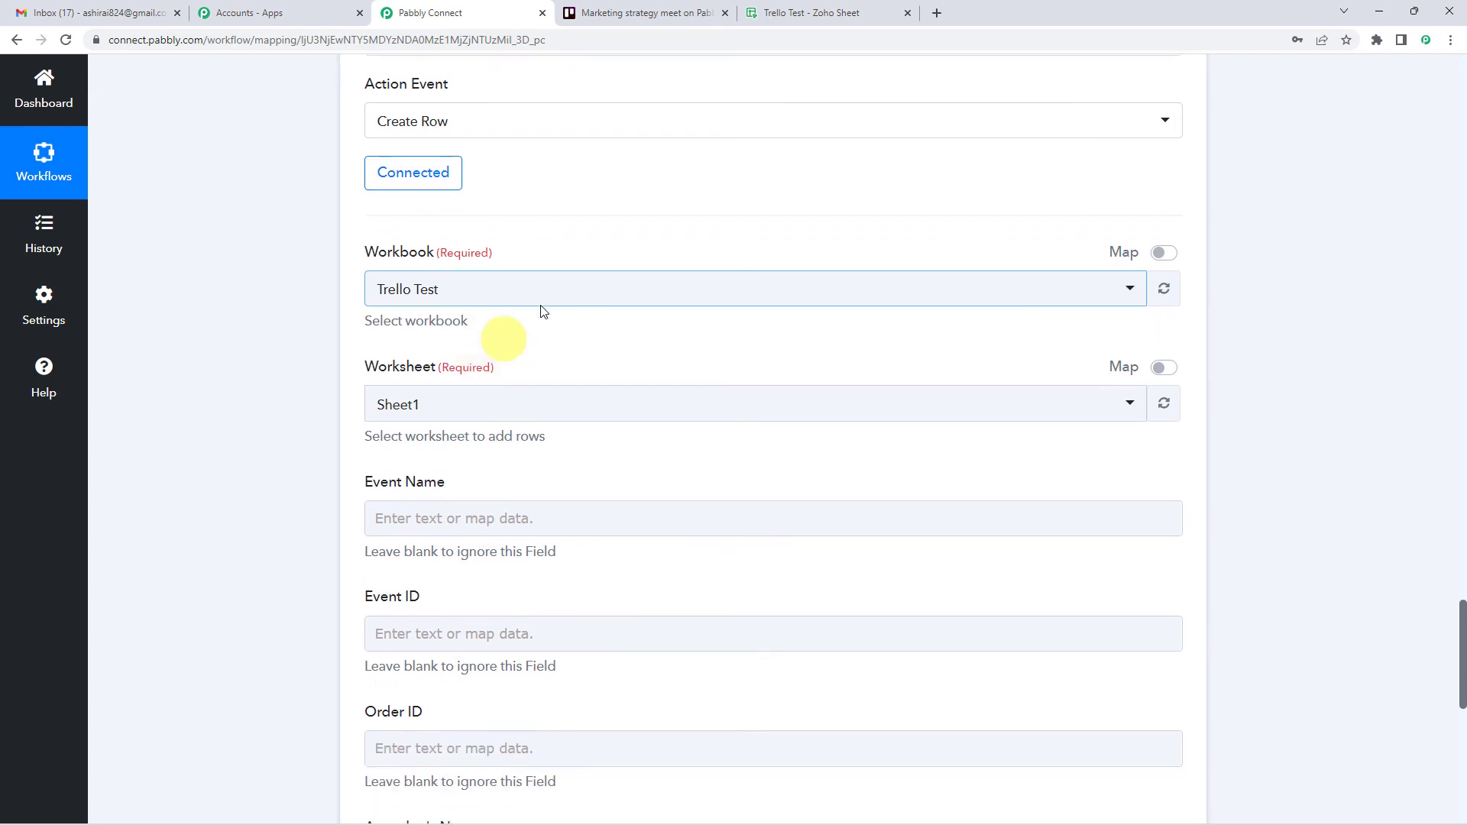
pyautogui.click(569, 284)
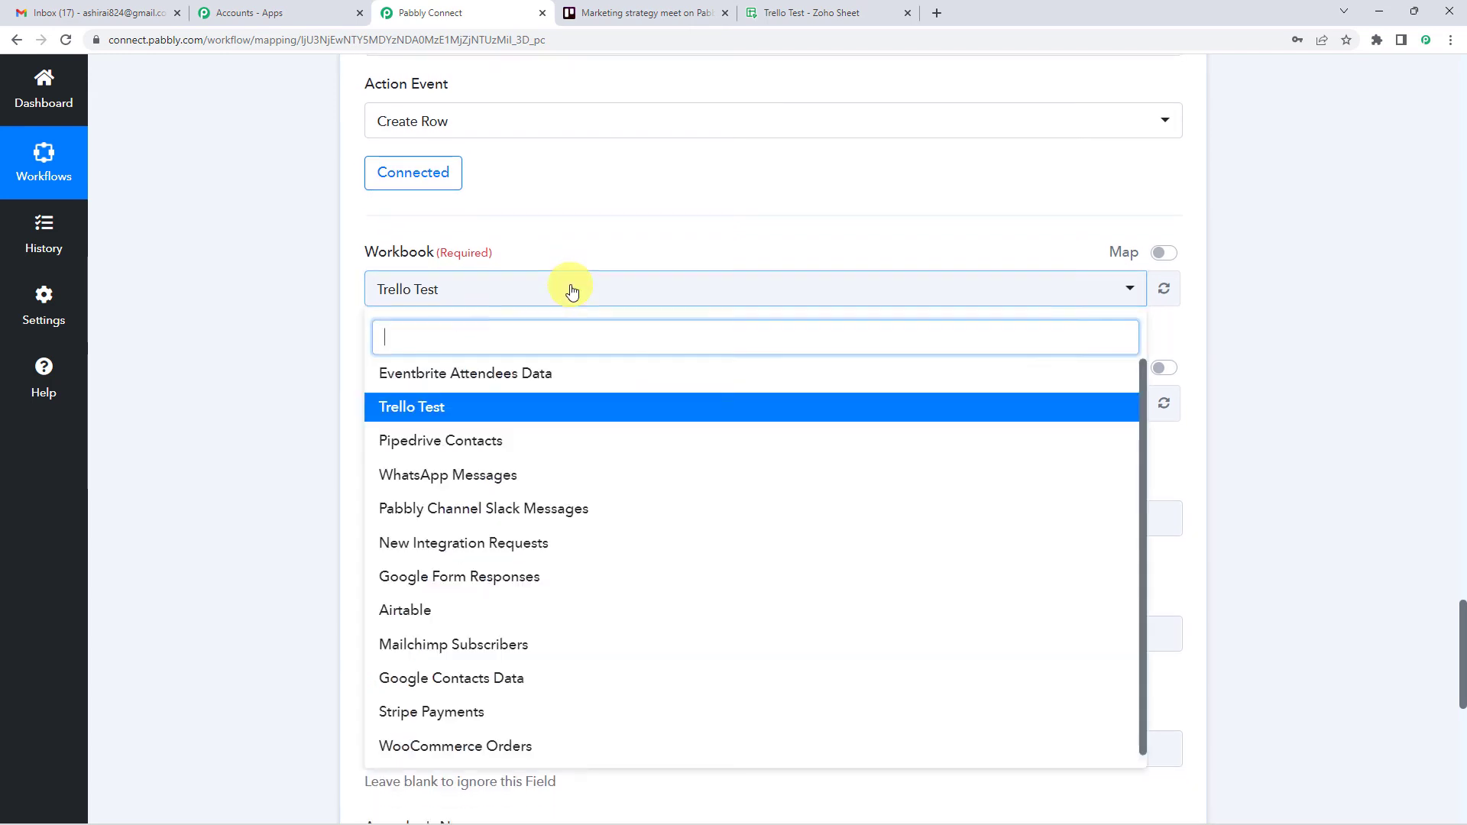
pyautogui.click(447, 405)
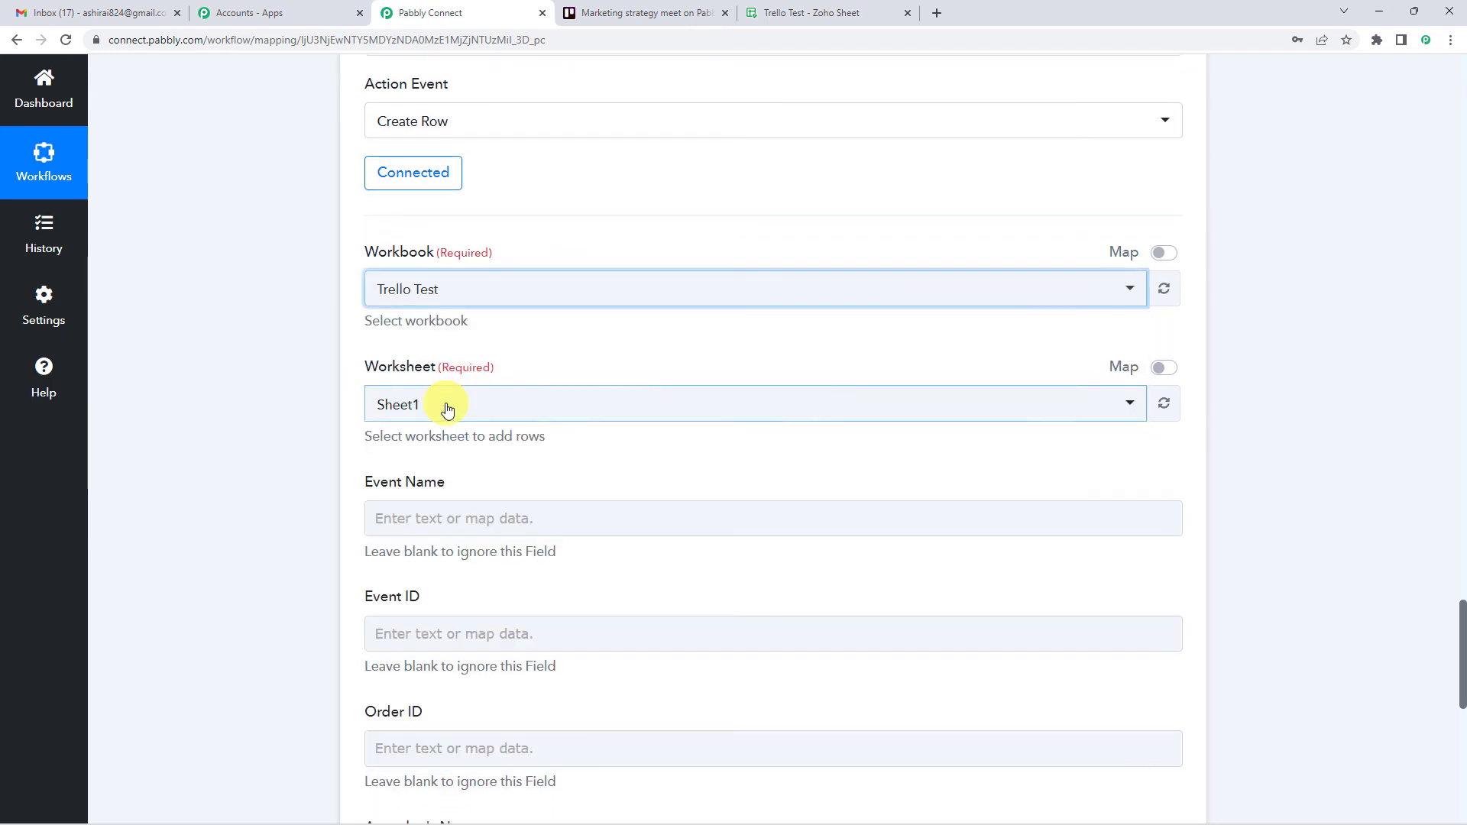
pyautogui.click(1164, 290)
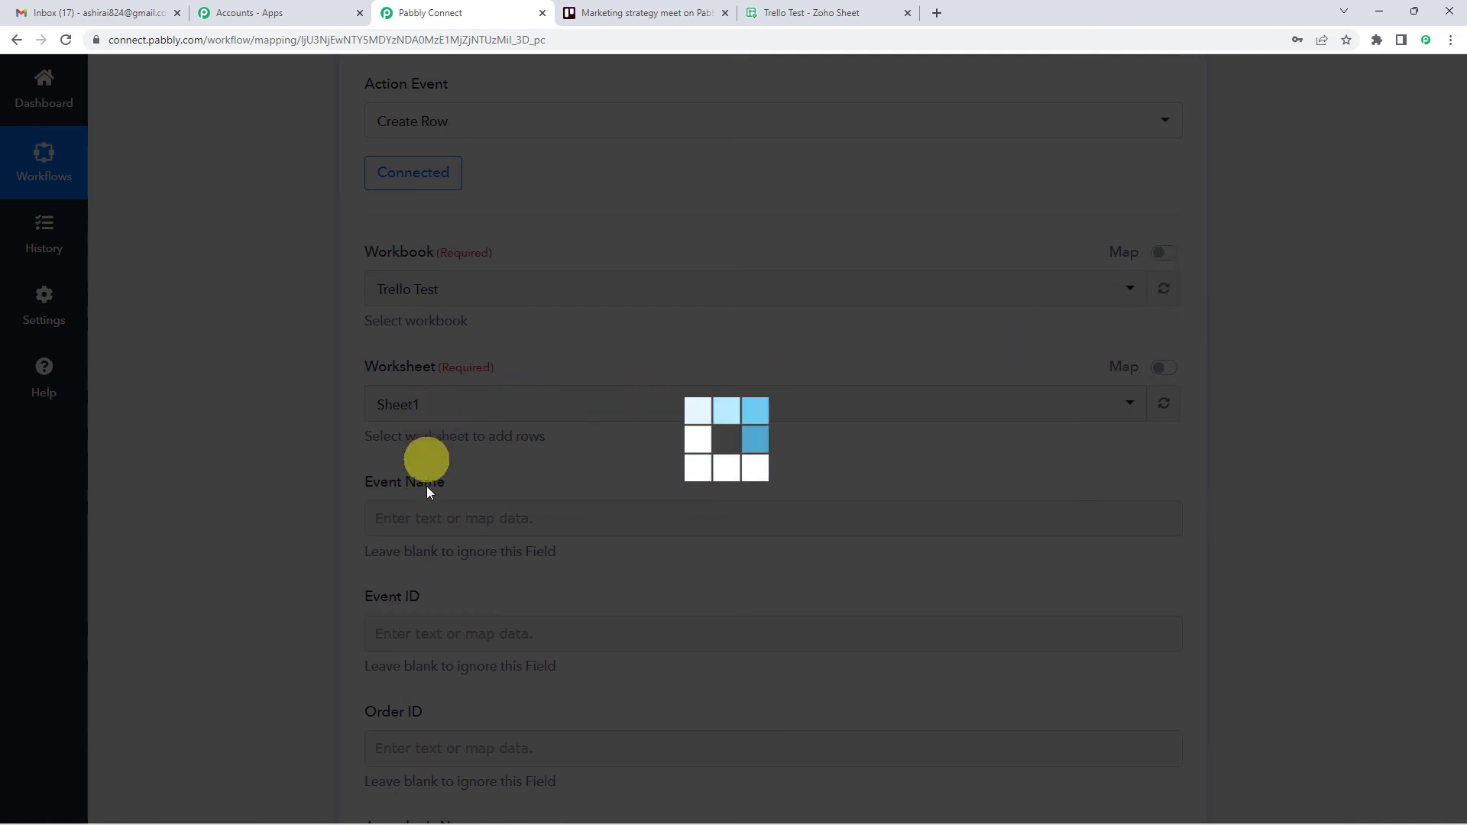
pyautogui.scroll(-2, 503, 469)
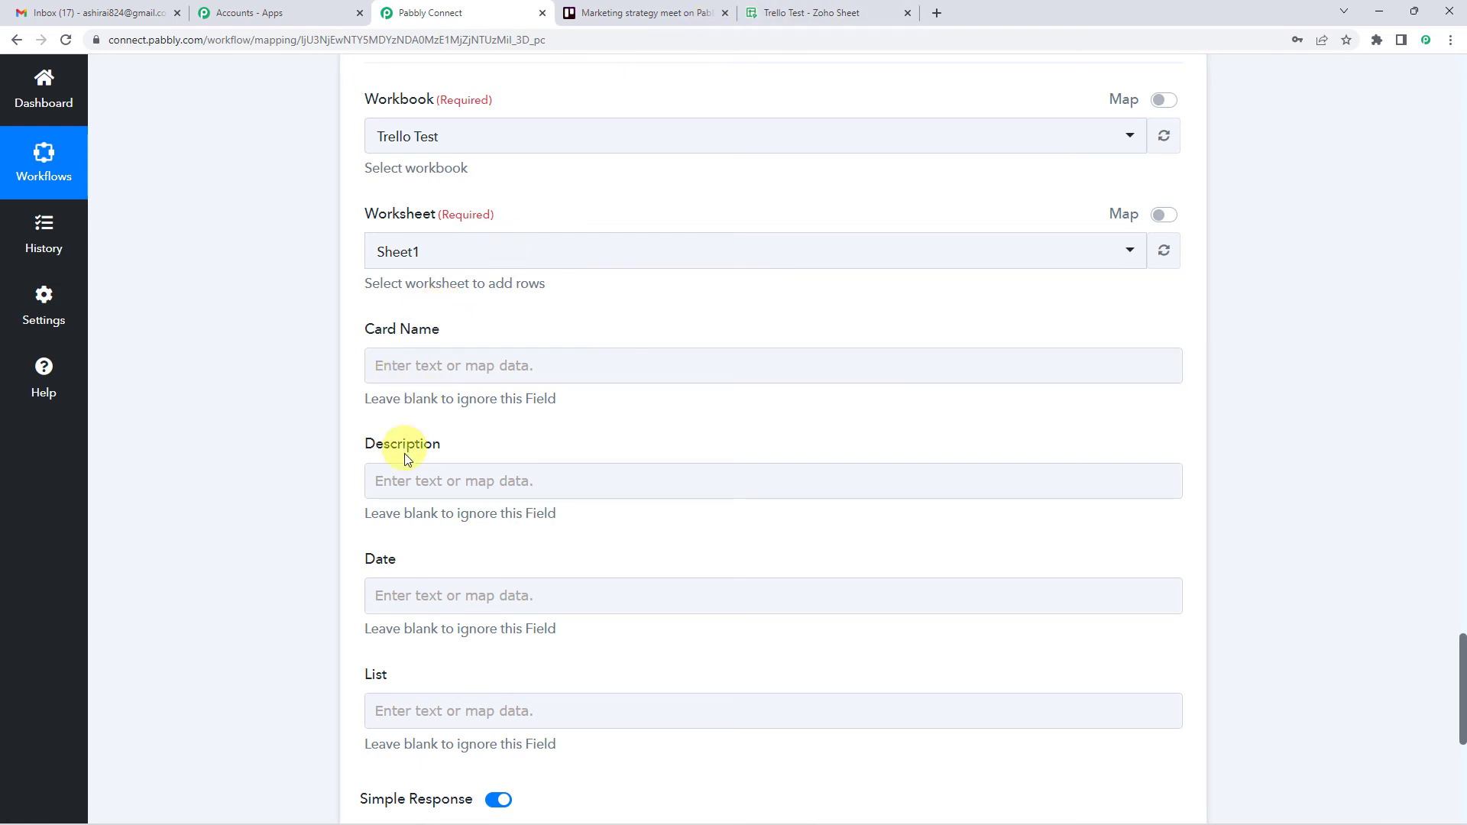
pyautogui.click(824, 9)
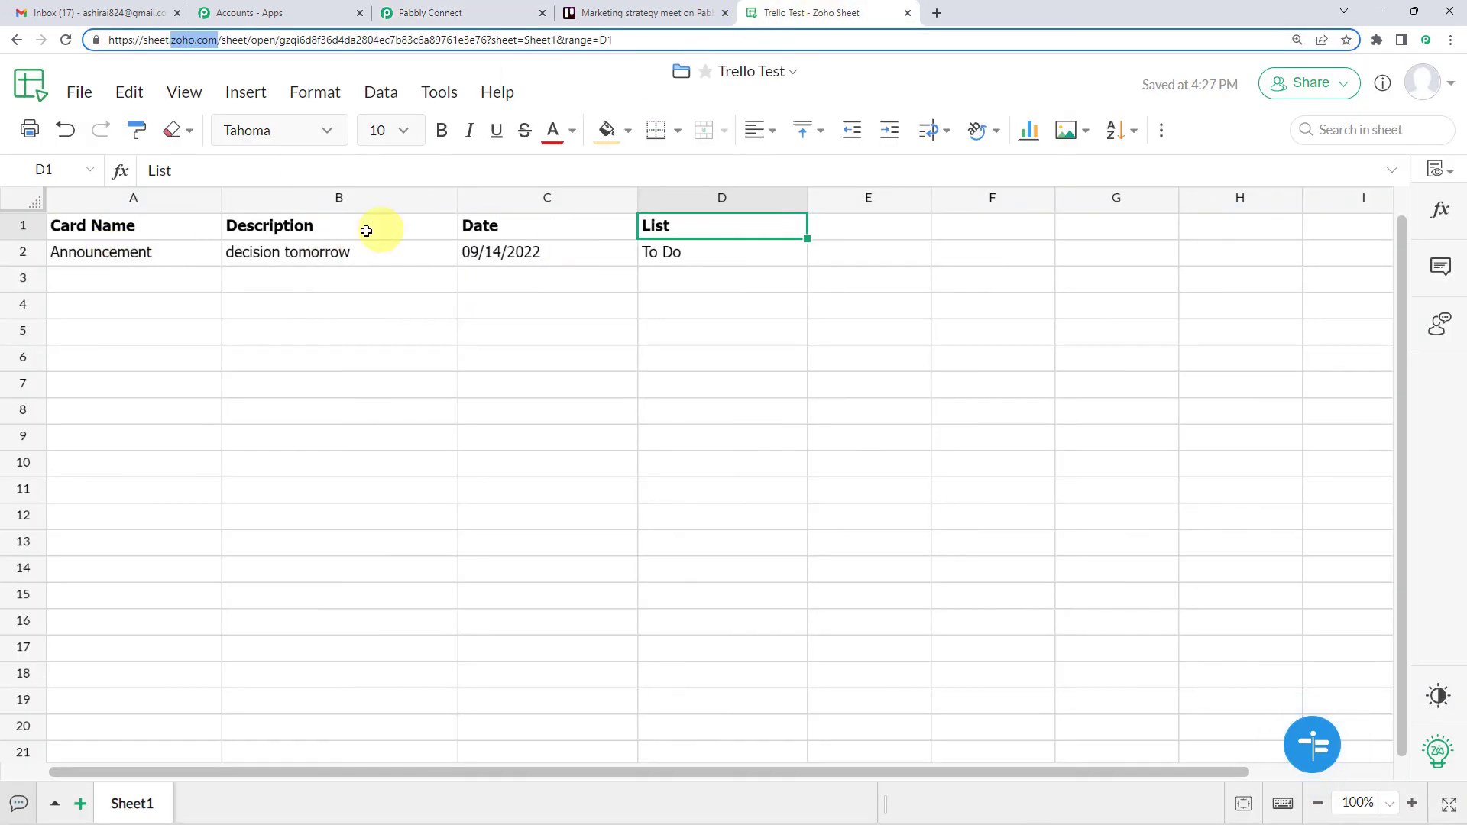
# Switch back to Pabbly Connect and map the Card Name field to the Trello New Card trigger's Action Data Card Name.
pyautogui.click(428, 7)
pyautogui.scroll(-2, 240, 363)
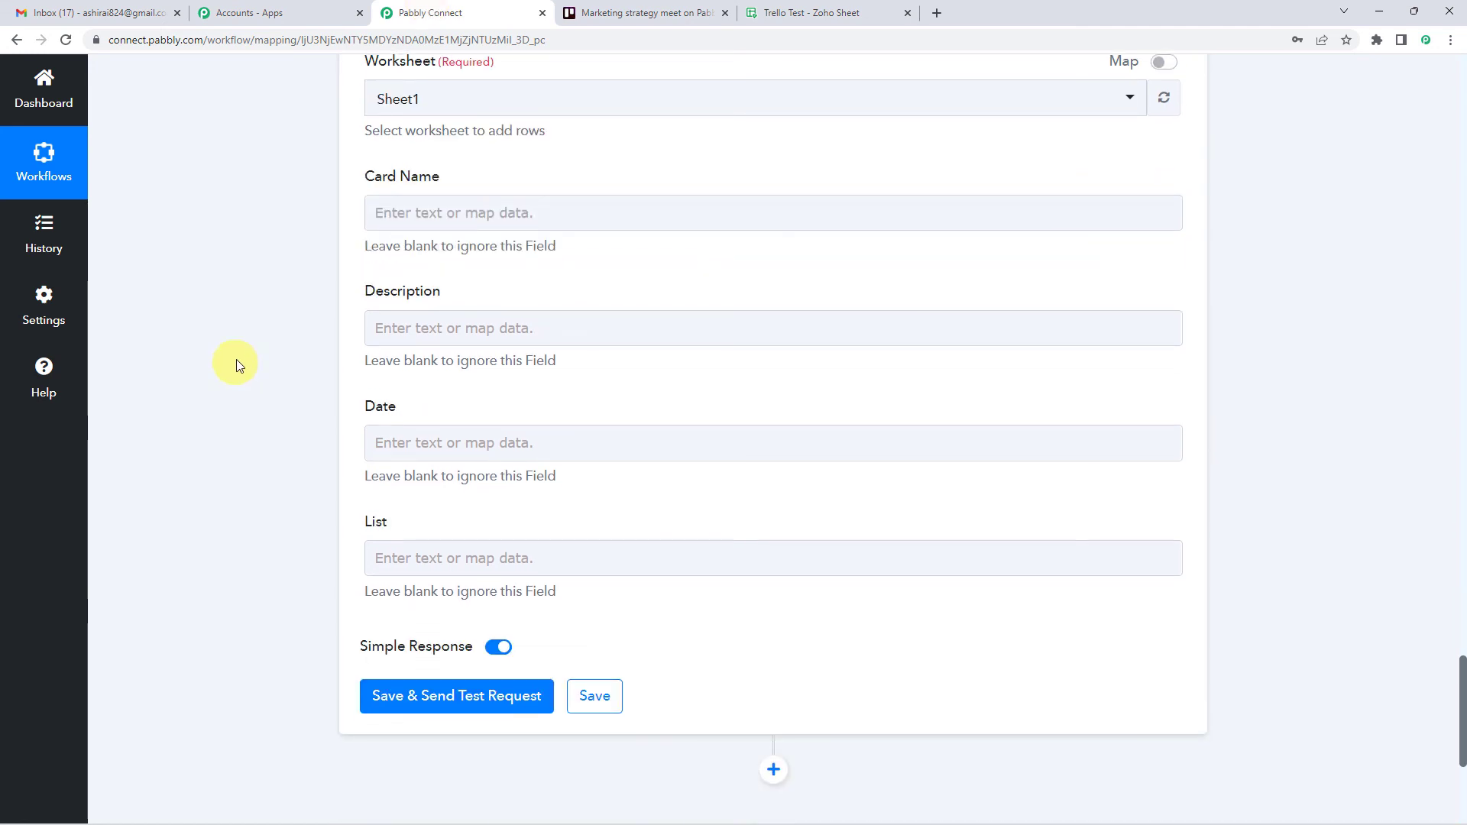
pyautogui.click(405, 212)
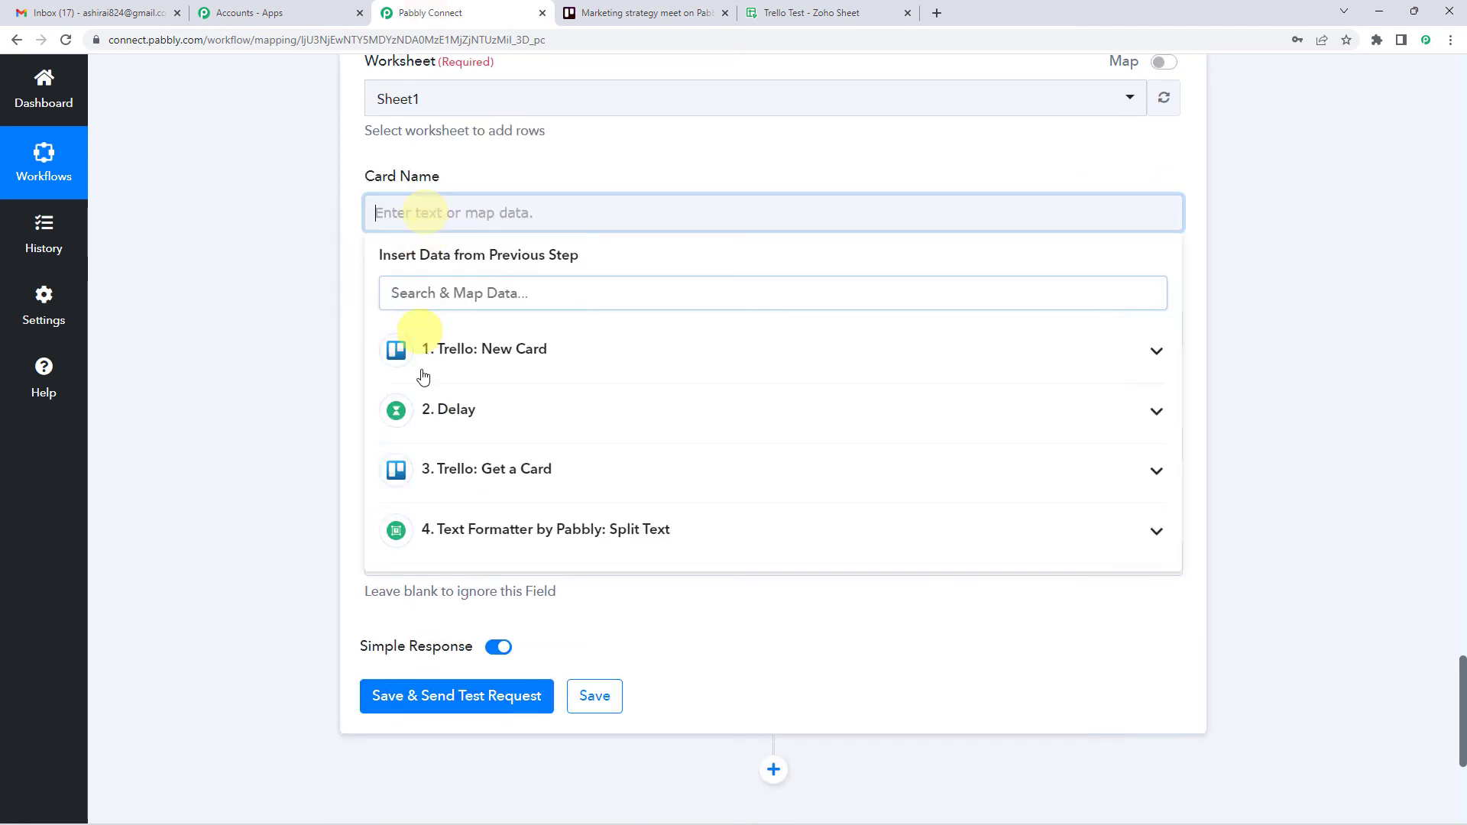
pyautogui.click(473, 363)
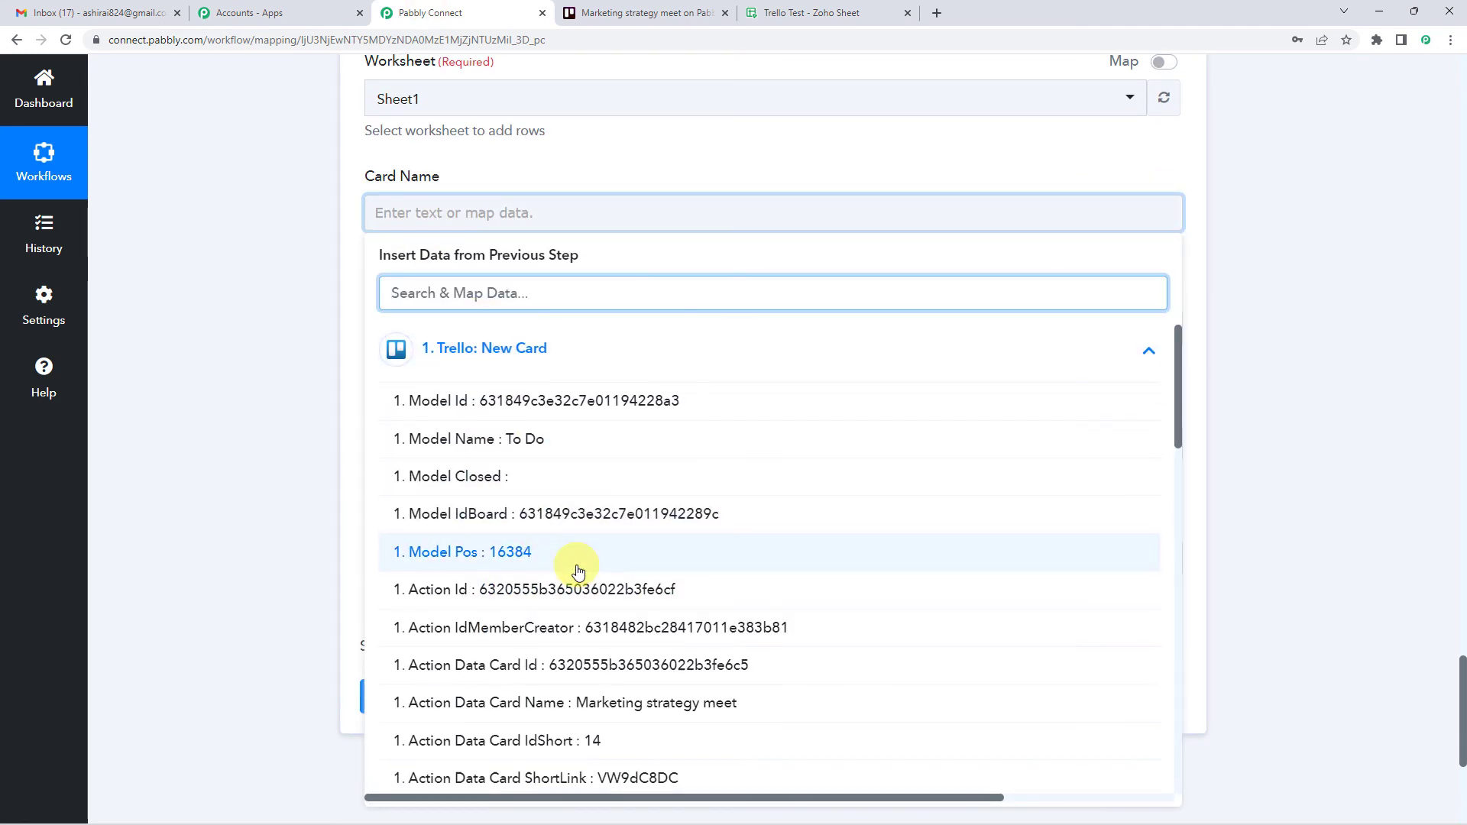
pyautogui.scroll(-2, 577, 572)
pyautogui.click(546, 535)
pyautogui.click(338, 251)
# Map the Description field to the Desc value from the Trello Get a Card step, finding it by searching for DES.
pyautogui.scroll(-1, 343, 264)
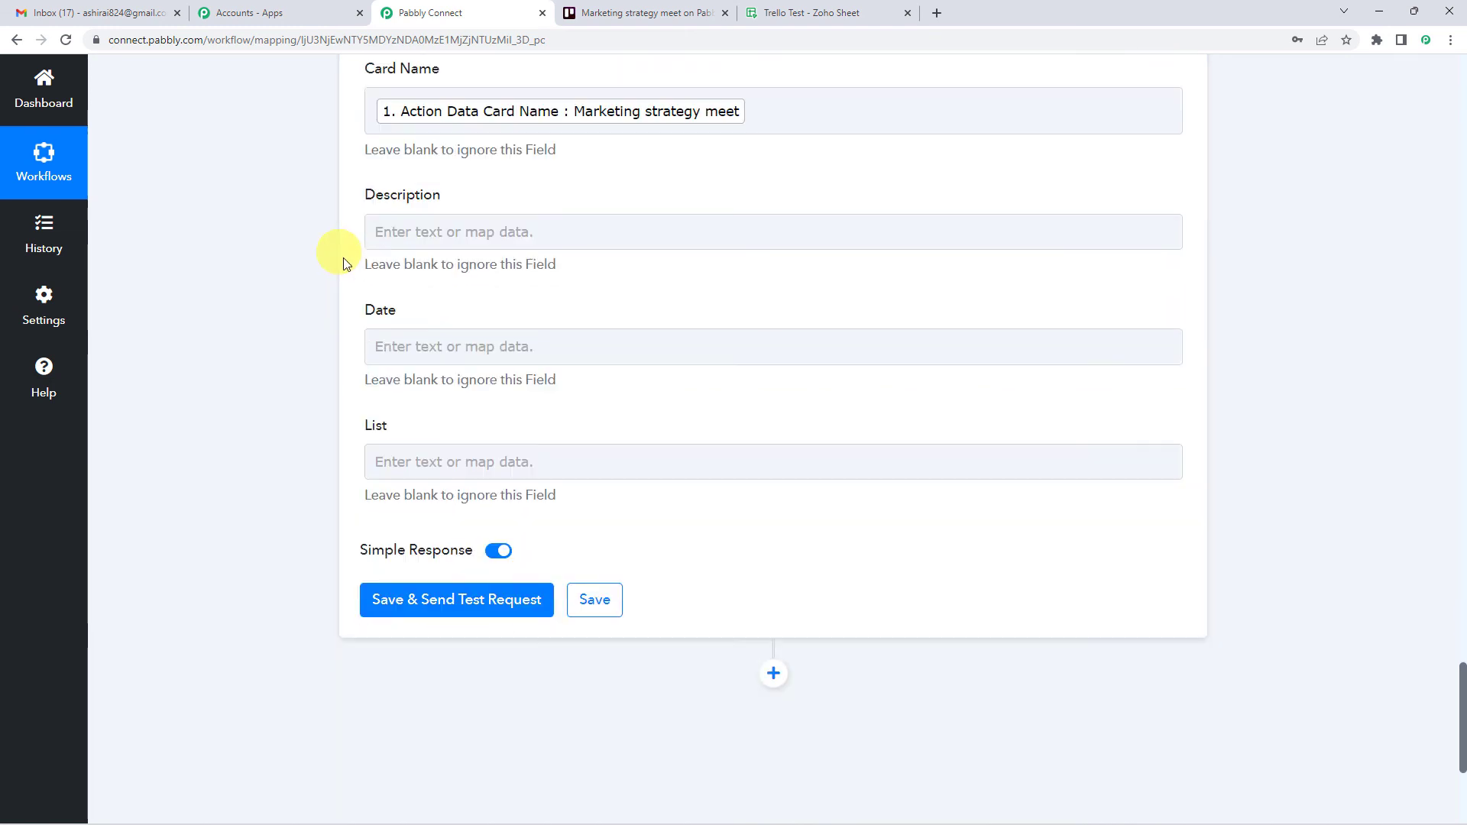
pyautogui.click(452, 187)
pyautogui.click(495, 451)
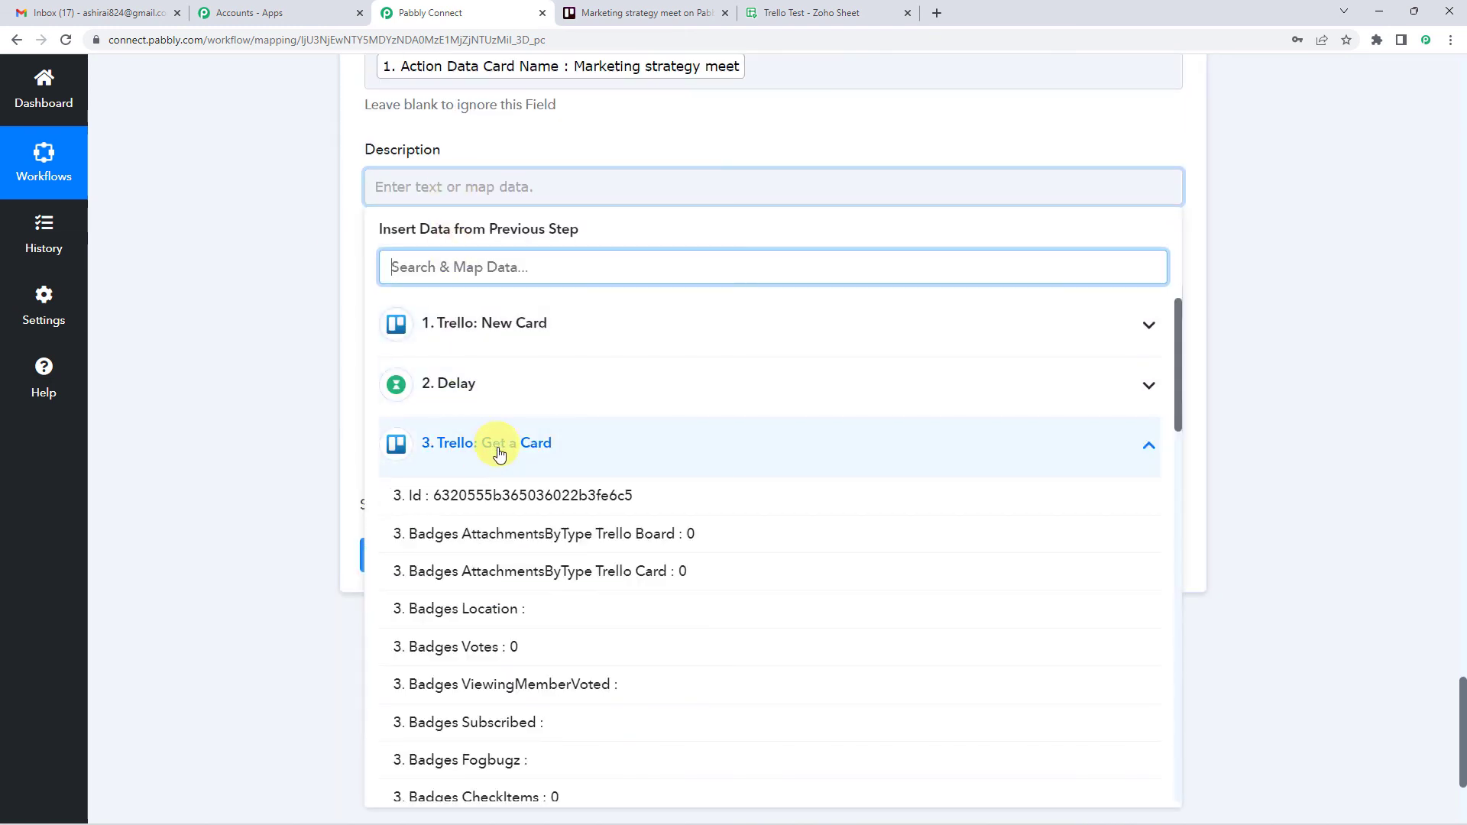
pyautogui.write('DES')
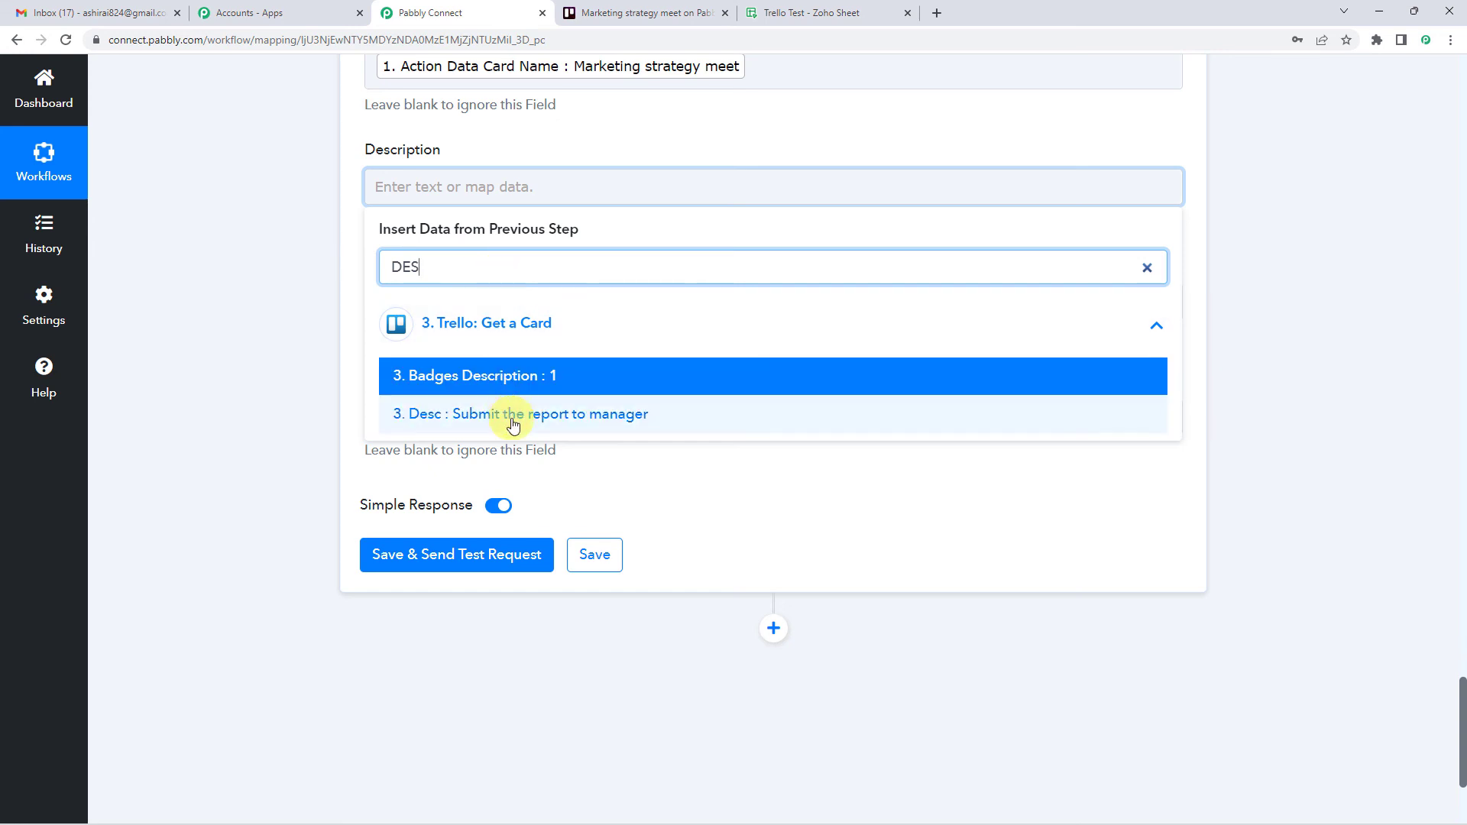
pyautogui.click(513, 419)
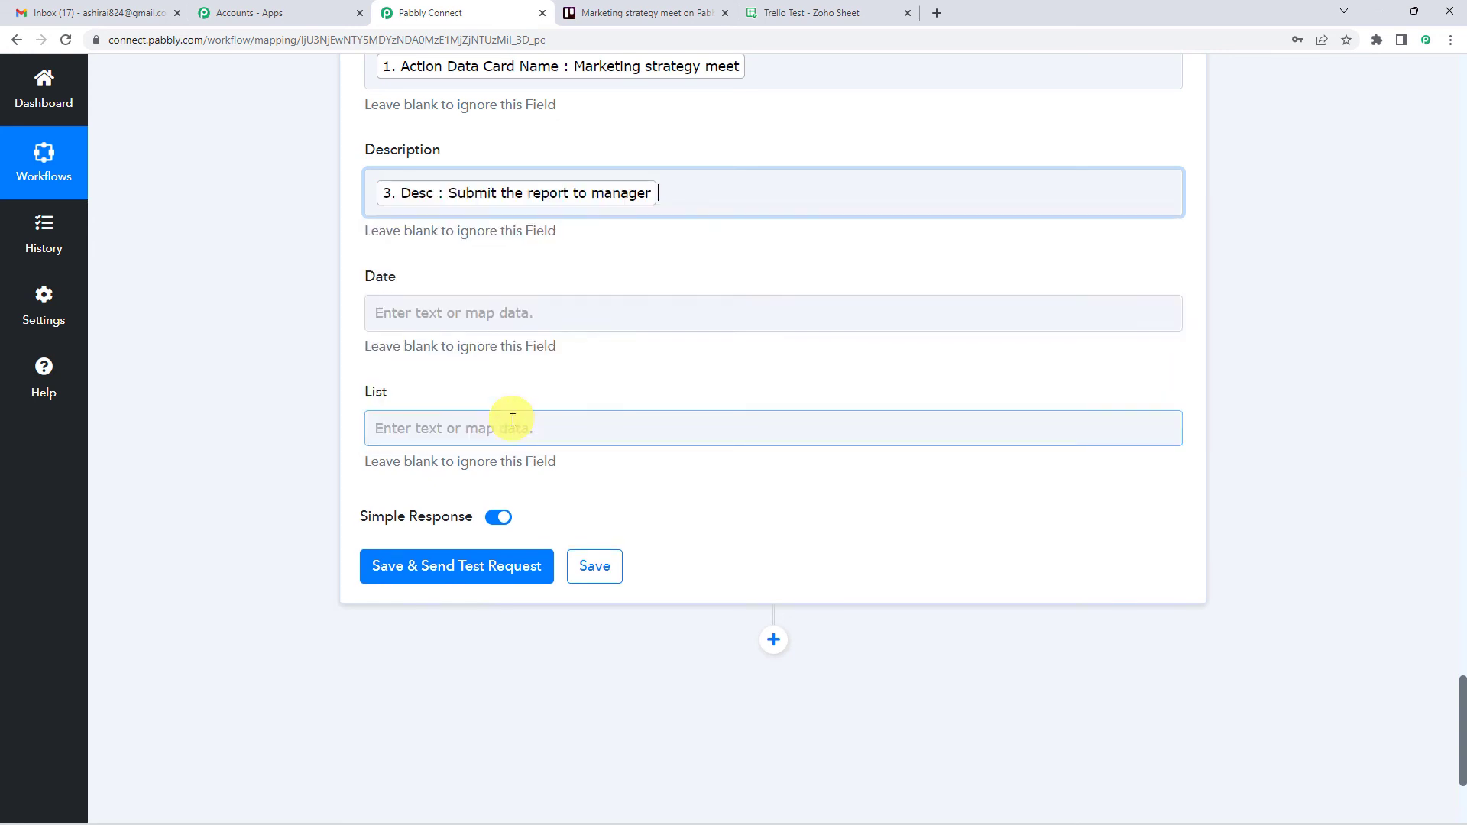
# Map the Date field to the Result value from the Text Formatter Split Text step.
pyautogui.click(437, 324)
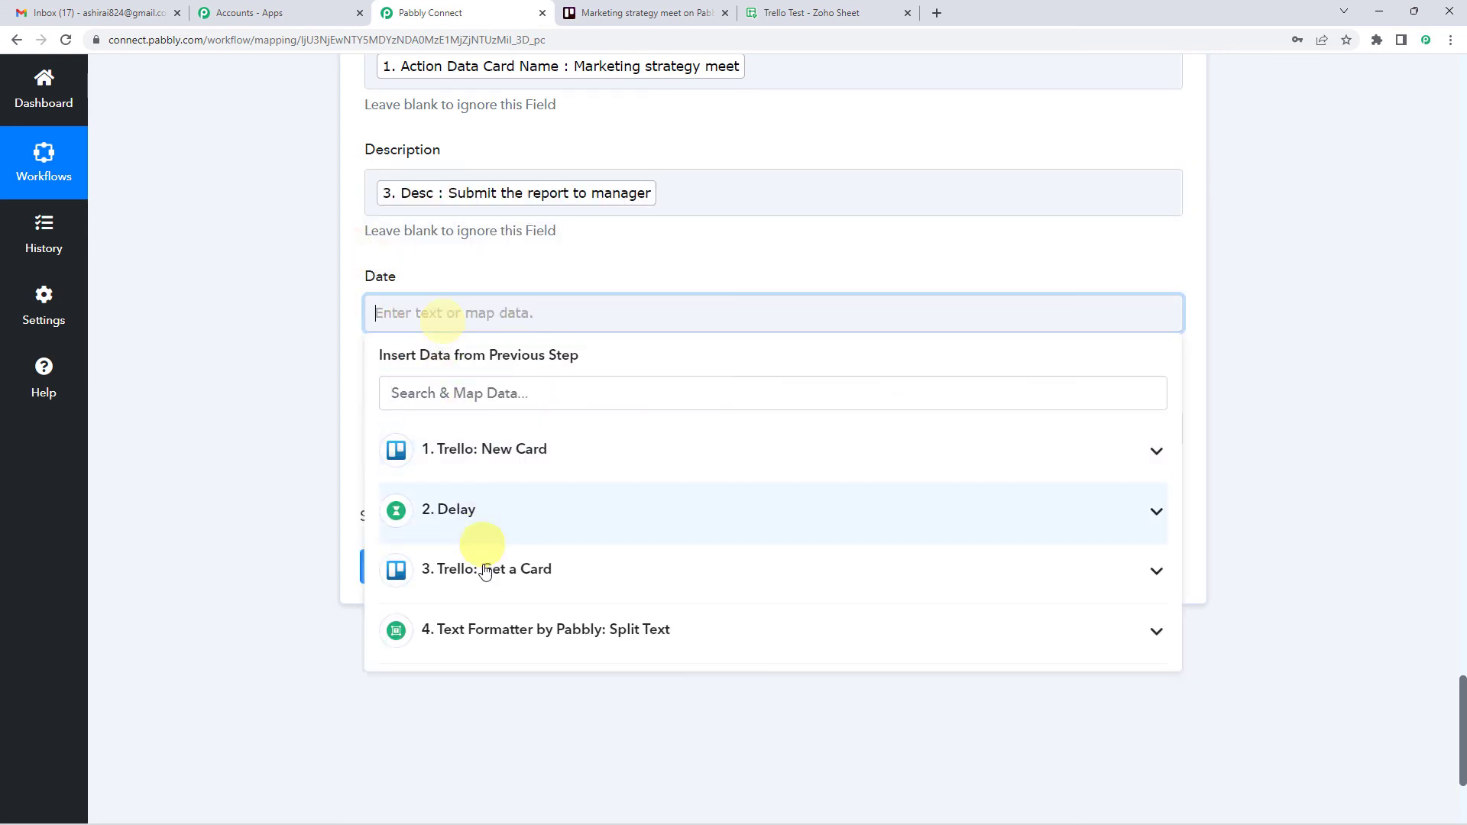
pyautogui.click(525, 633)
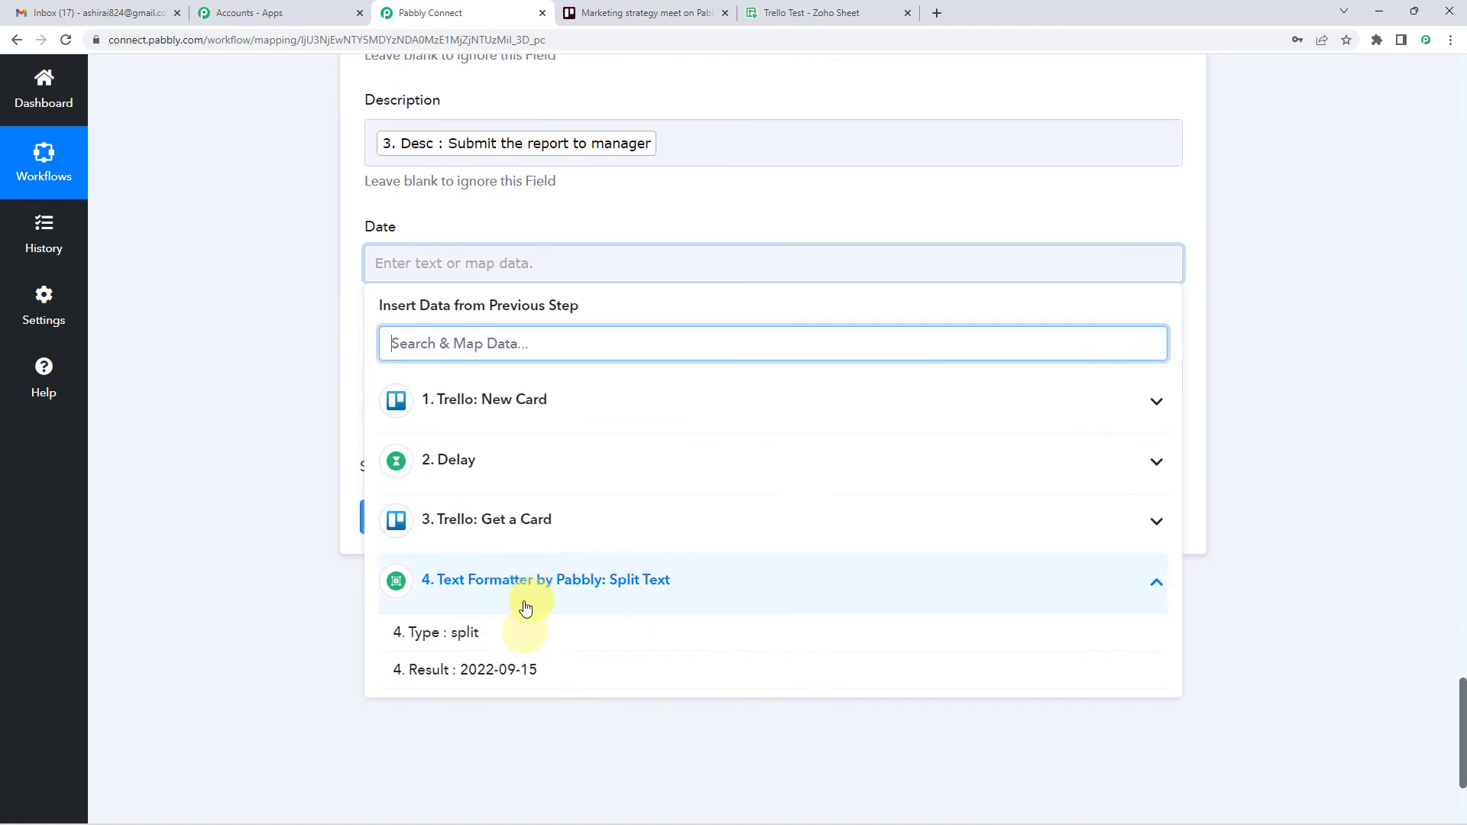
pyautogui.click(500, 648)
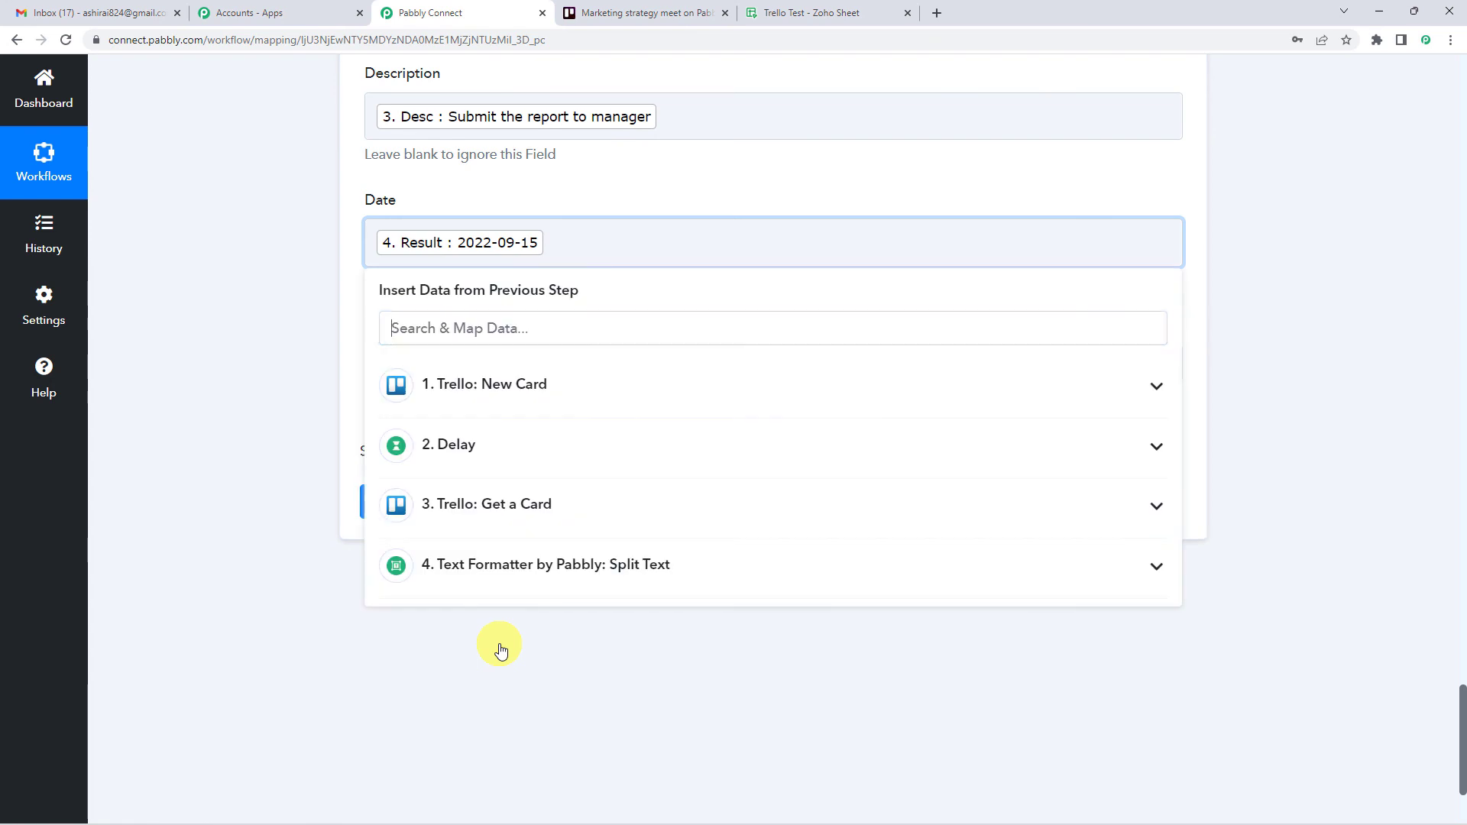
pyautogui.click(354, 254)
# Map the List field to the Model Name value from the Trello New Card trigger.
pyautogui.scroll(-1, 382, 267)
pyautogui.click(407, 284)
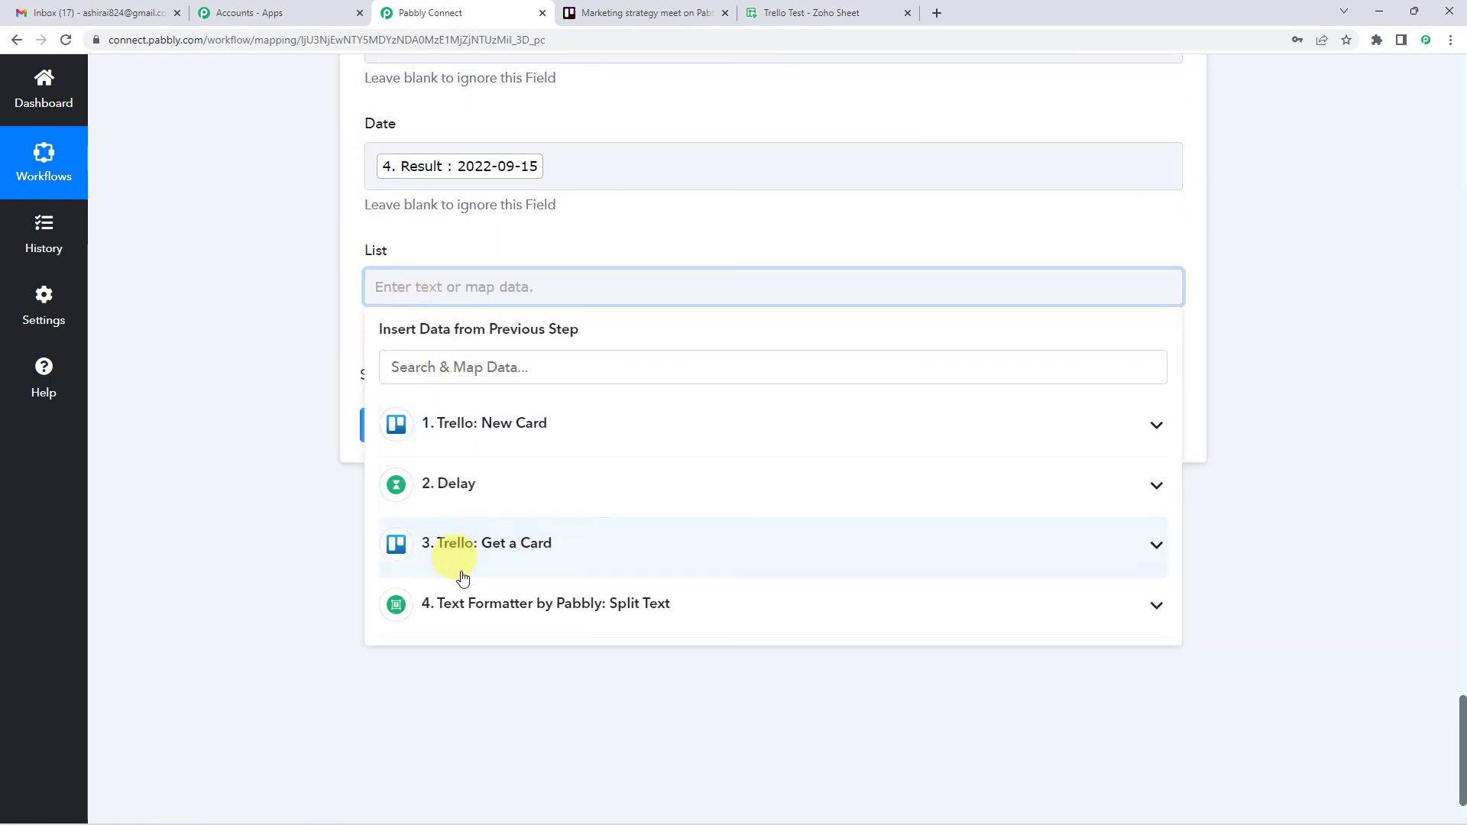
pyautogui.click(489, 426)
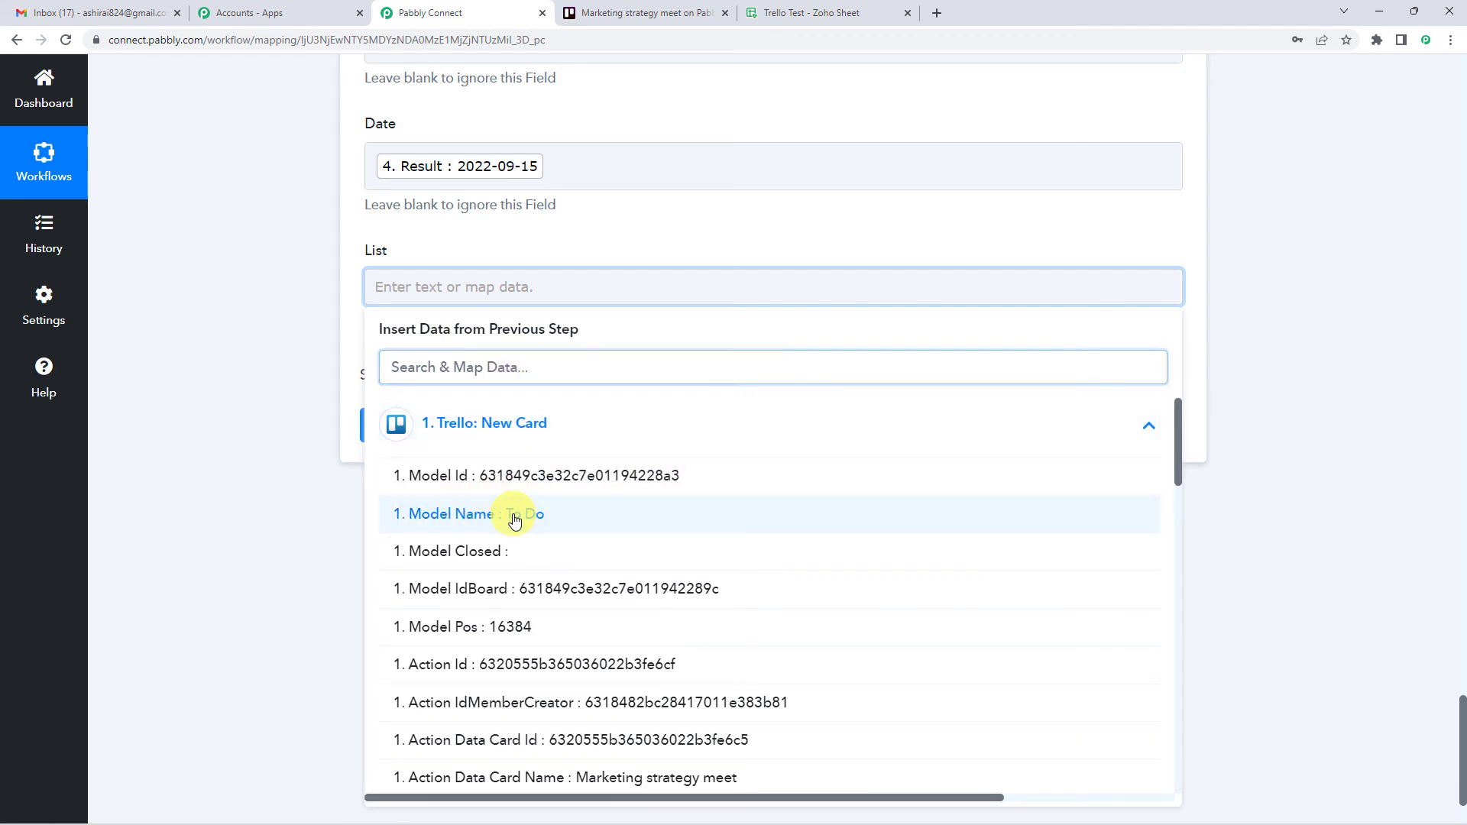
pyautogui.click(524, 512)
pyautogui.click(373, 269)
# Switch to Trello, close the open Marketing strategy meet card and check it in the board's To Do list.
pyautogui.click(655, 12)
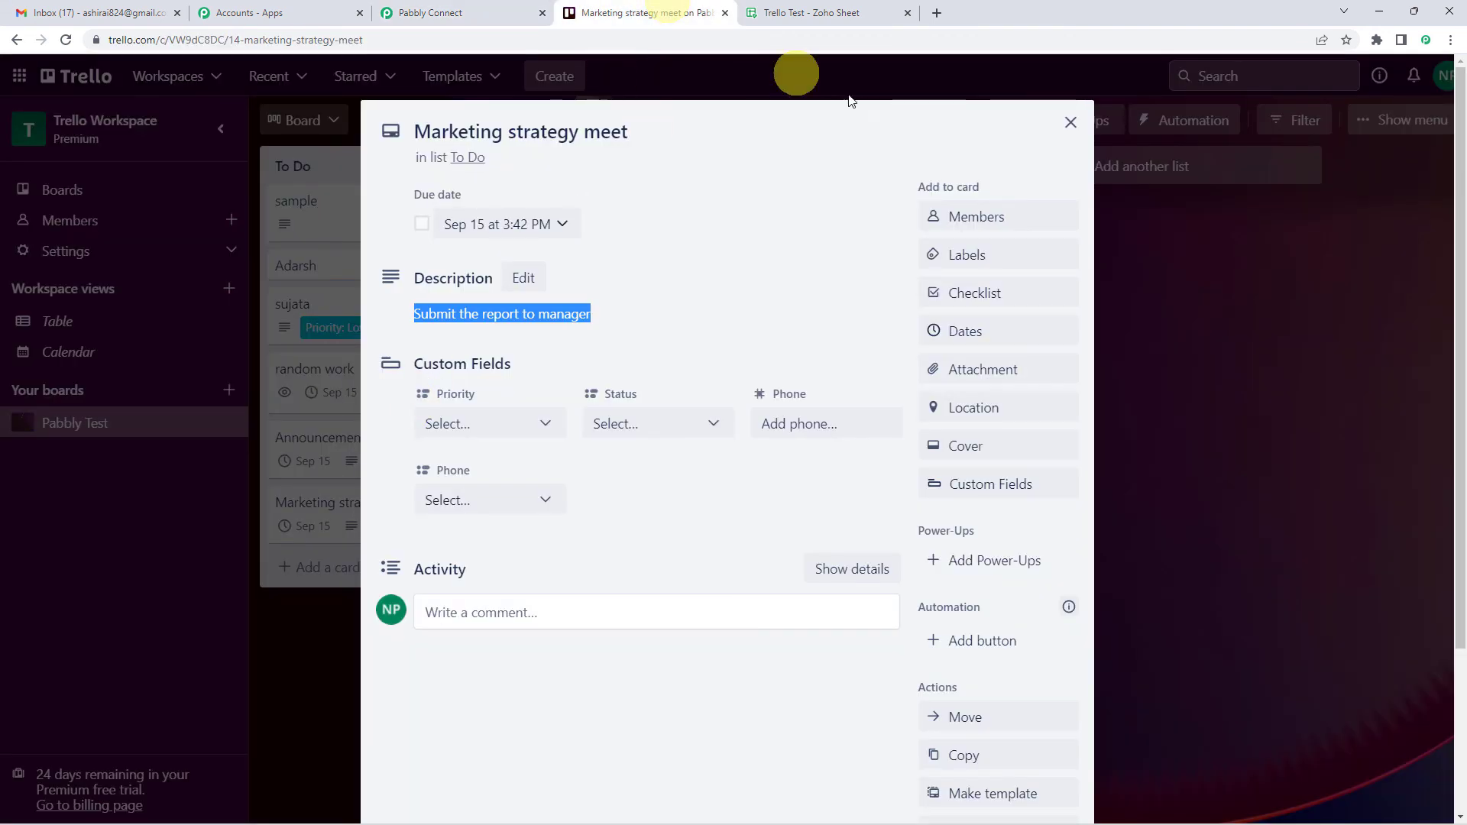
pyautogui.click(1070, 122)
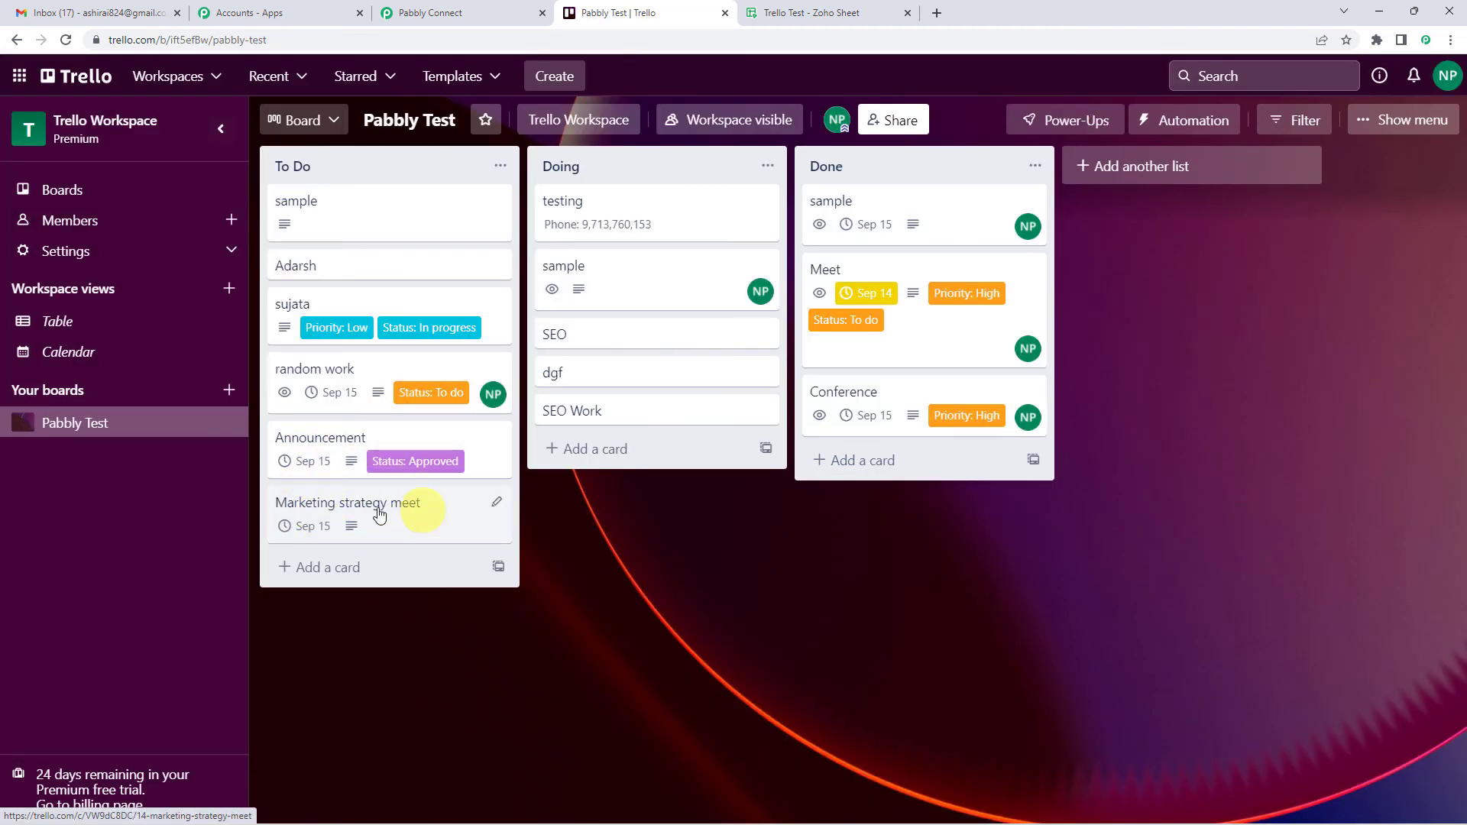
pyautogui.click(434, 13)
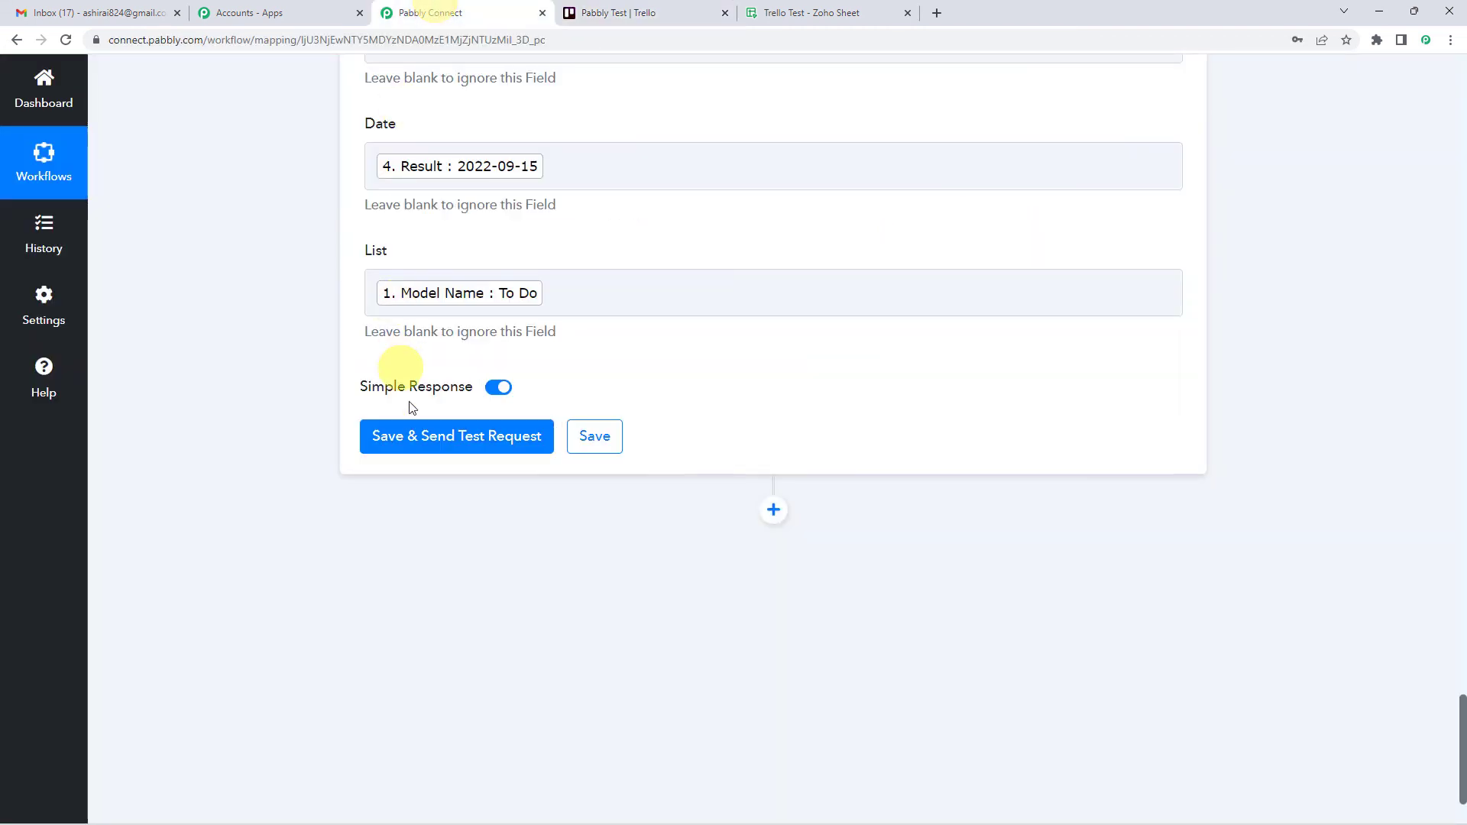
# Save the Zoho Sheet Create Row action, send its test request and inspect the Status in the response.
pyautogui.click(451, 441)
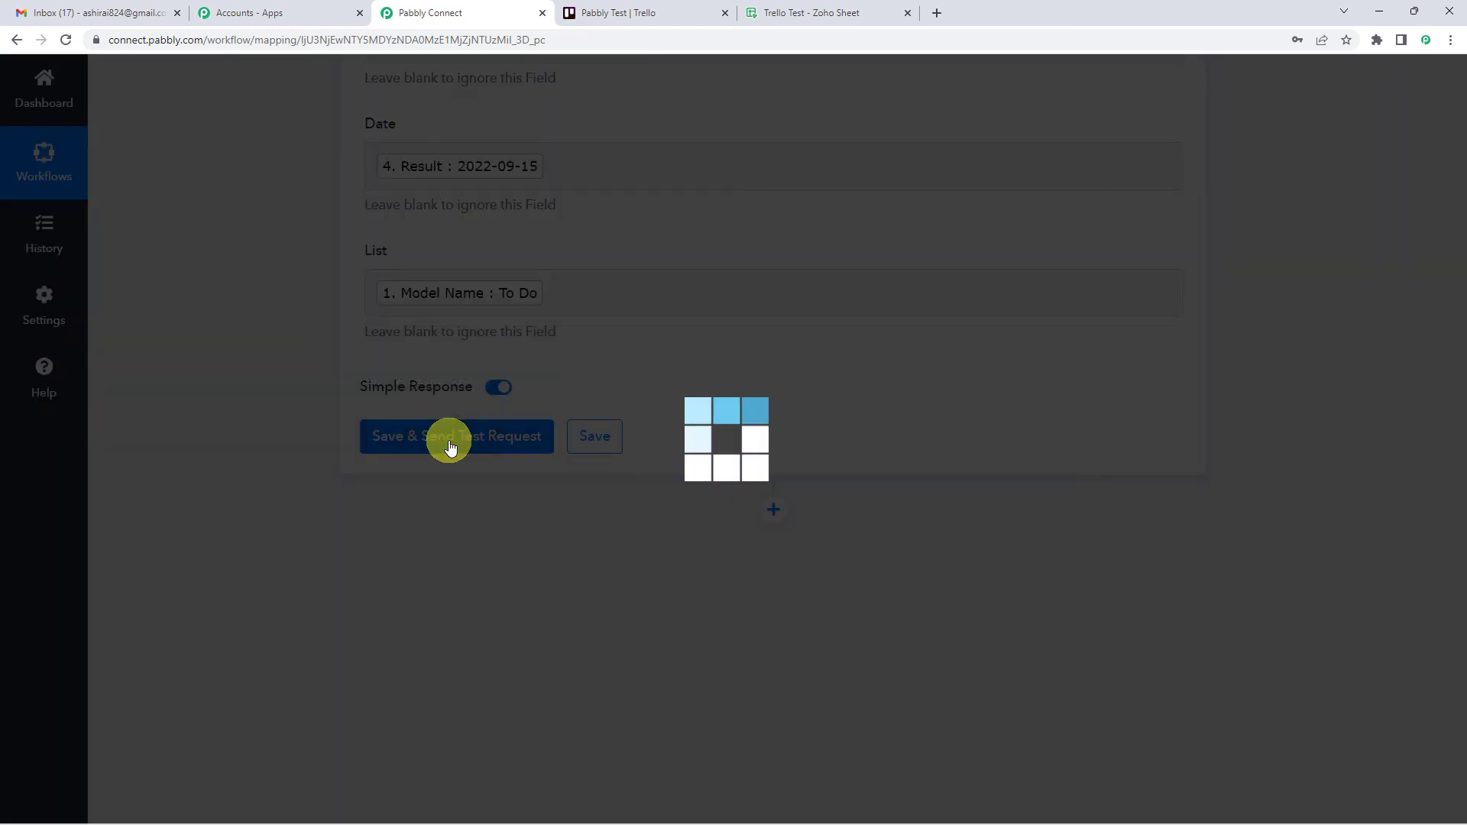
pyautogui.scroll(-2, 703, 417)
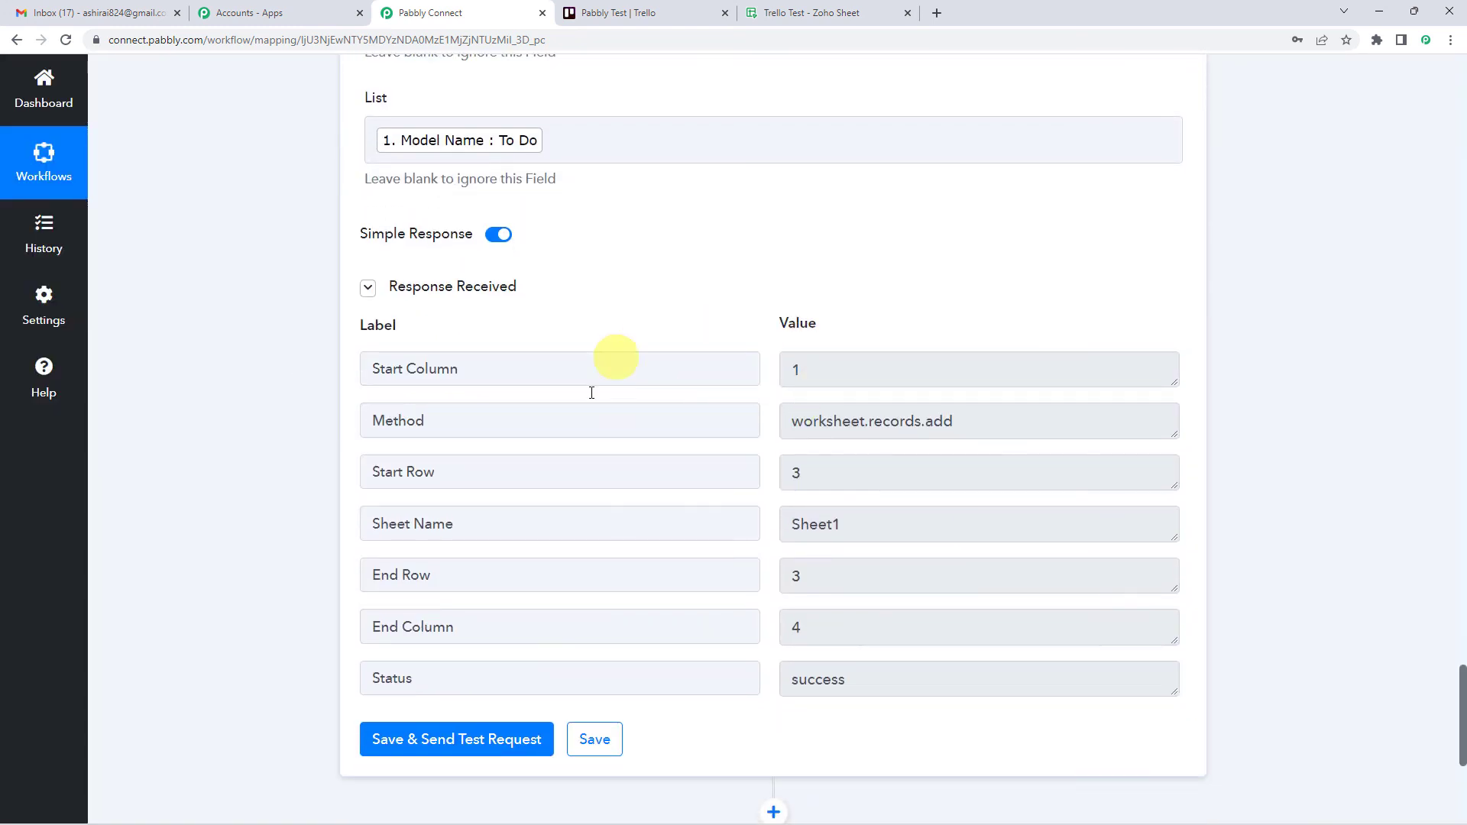
pyautogui.scroll(-2, 593, 455)
pyautogui.doubleClick(395, 523)
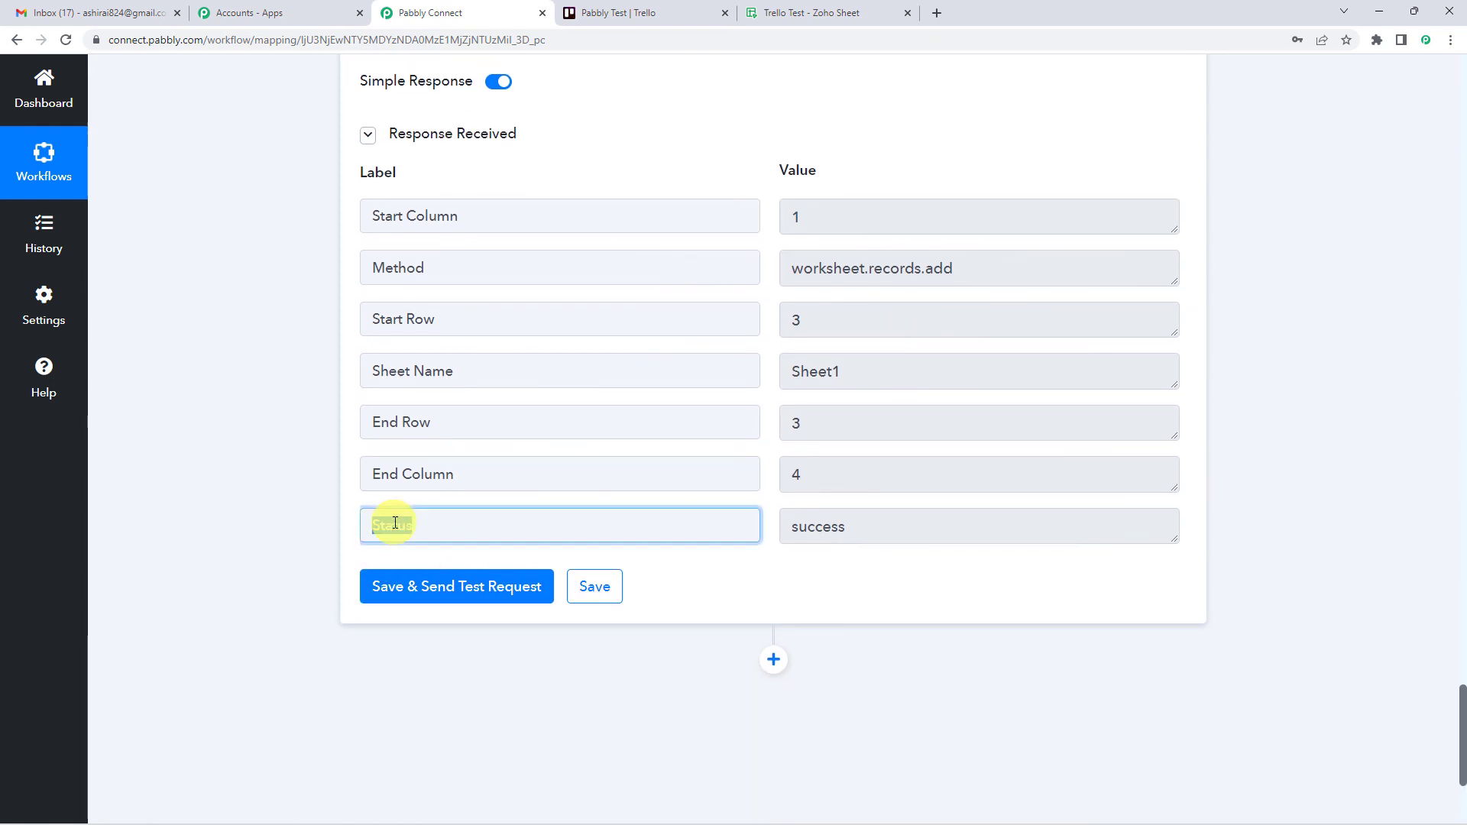
pyautogui.doubleClick(823, 526)
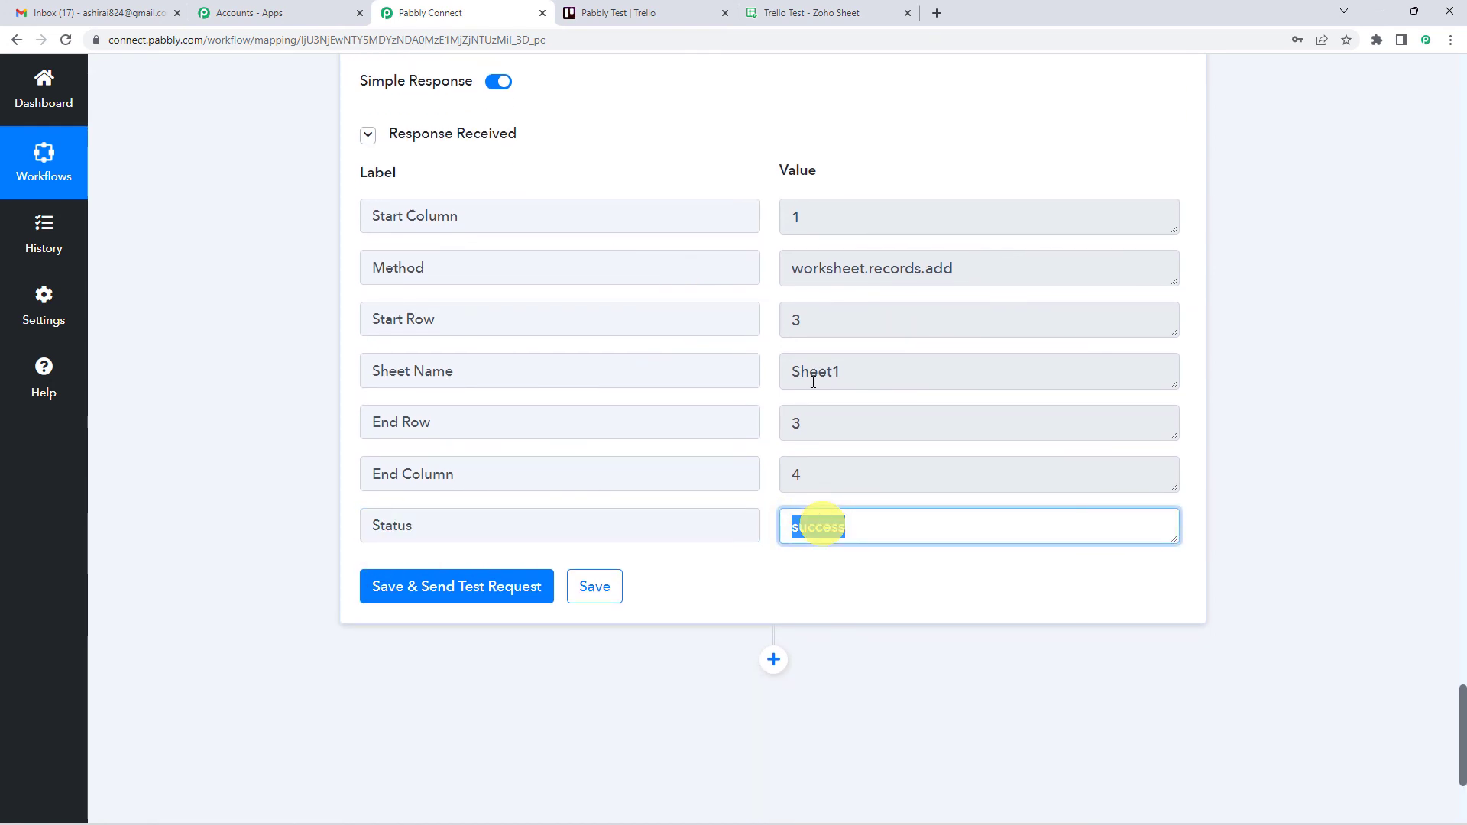
pyautogui.click(791, 128)
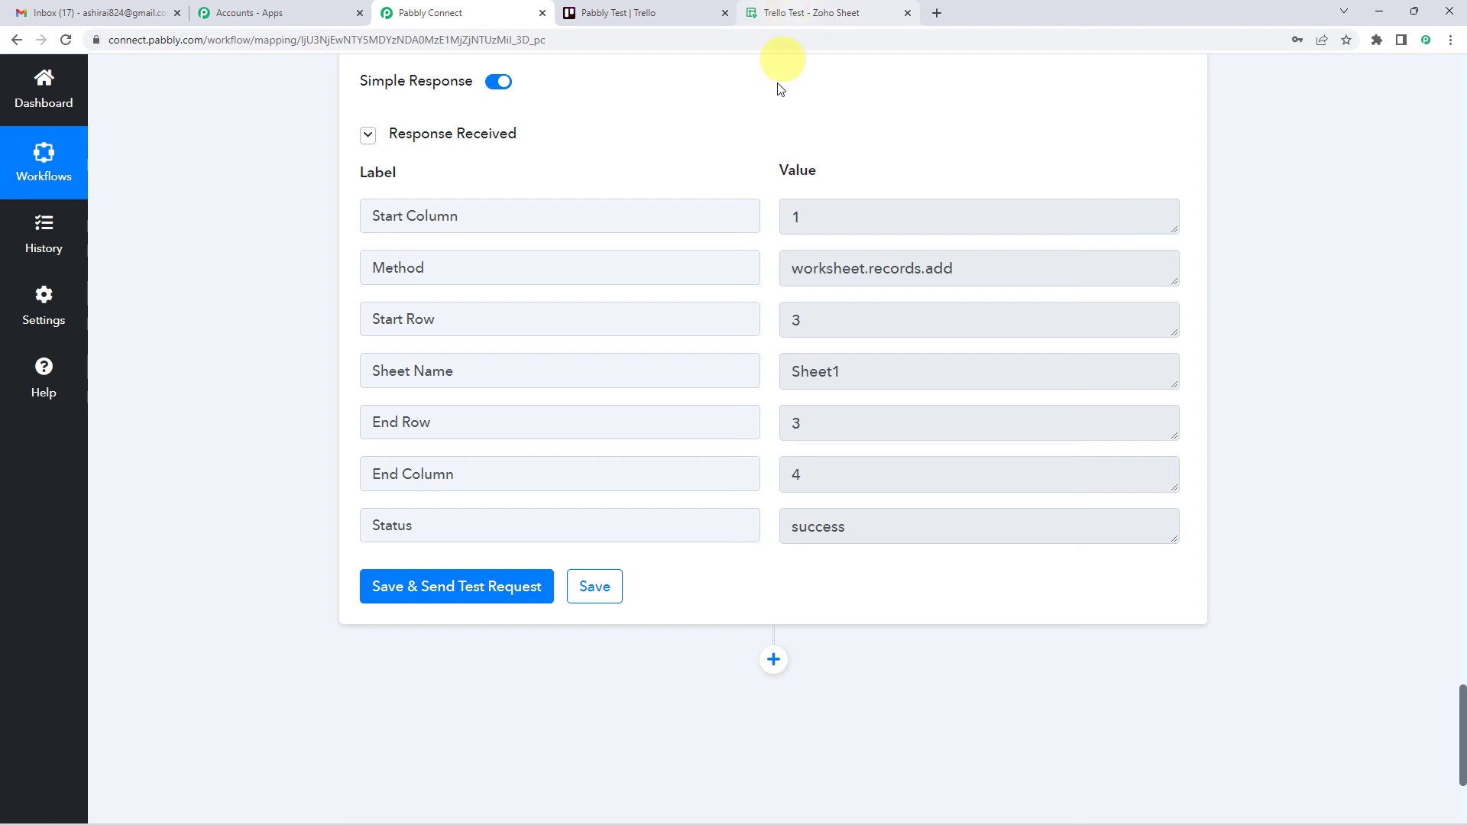
# Switch to the Trello Test spreadsheet and check the card name, description, date and list cells of row 3.
pyautogui.click(791, 16)
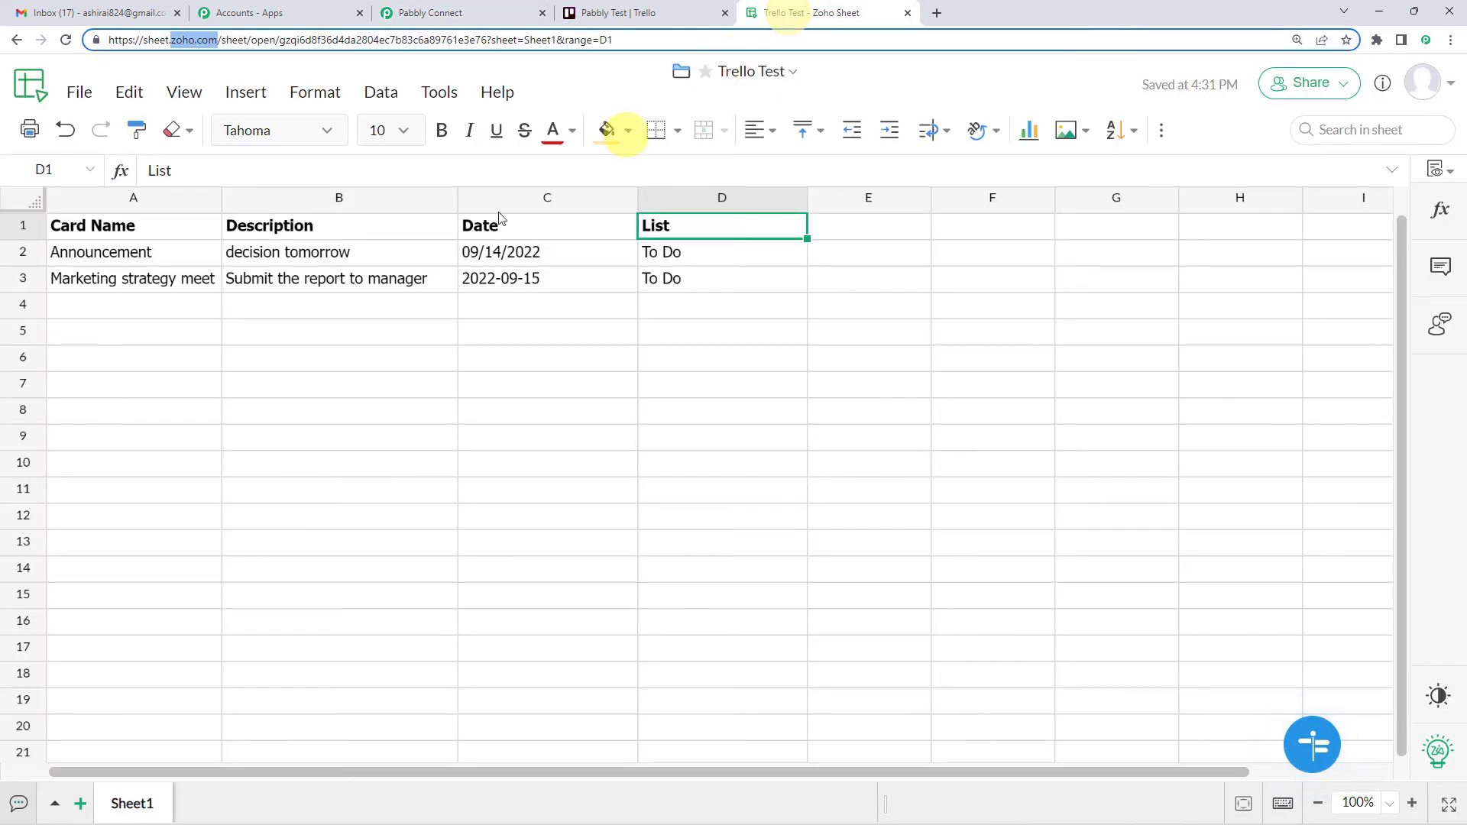
pyautogui.click(120, 298)
pyautogui.click(119, 284)
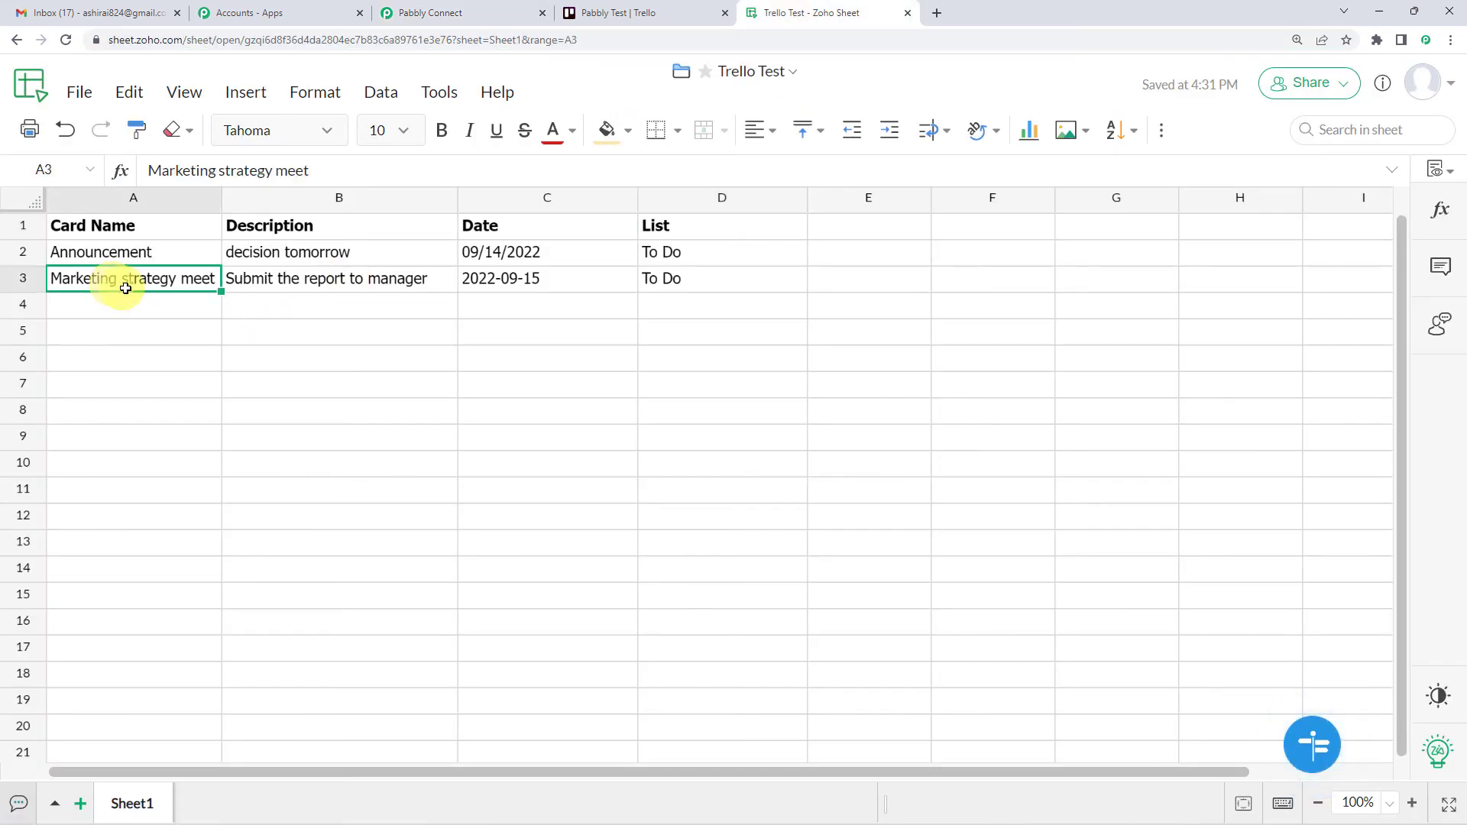
pyautogui.click(274, 281)
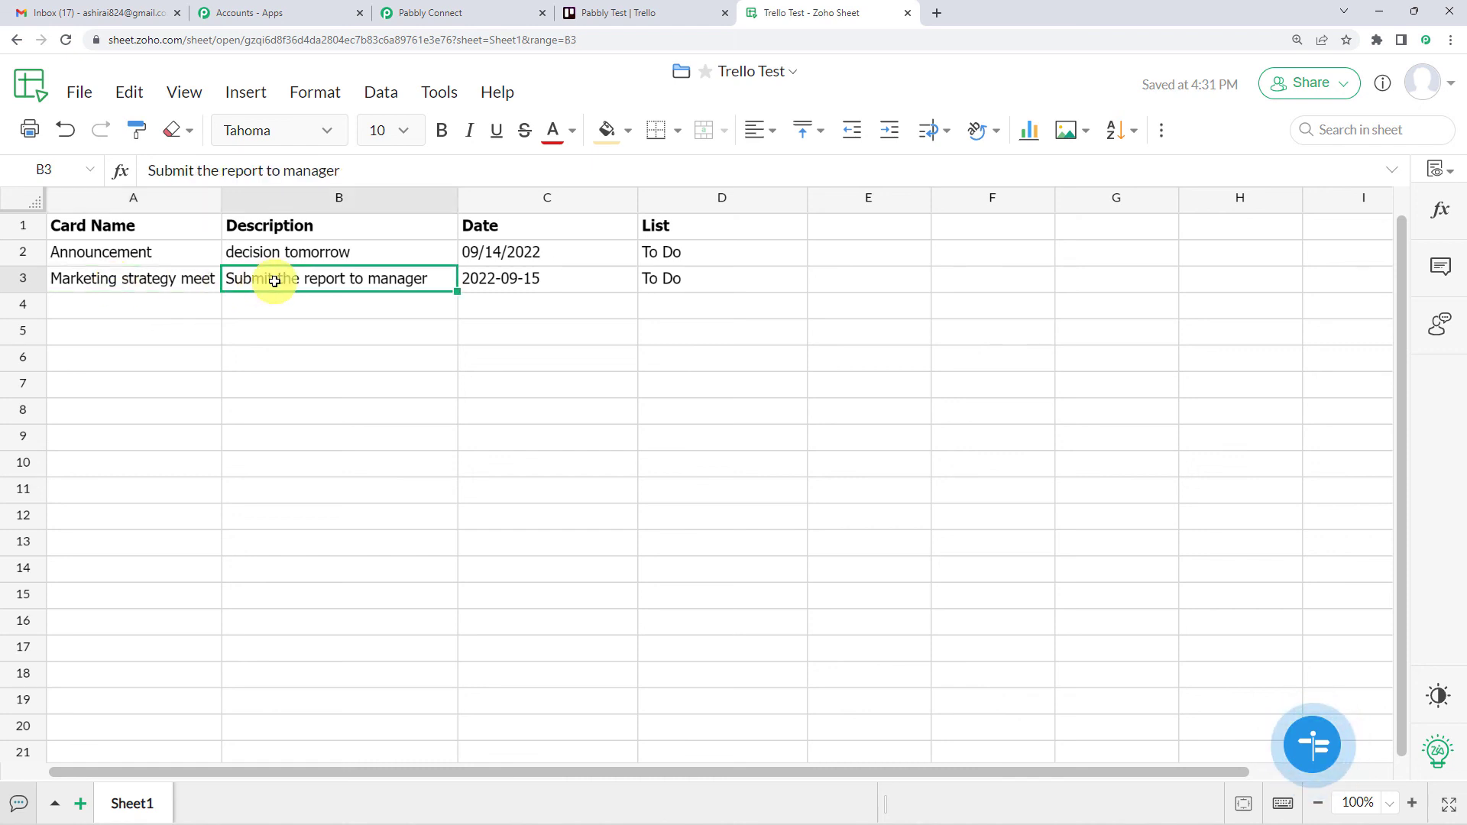
pyautogui.click(508, 278)
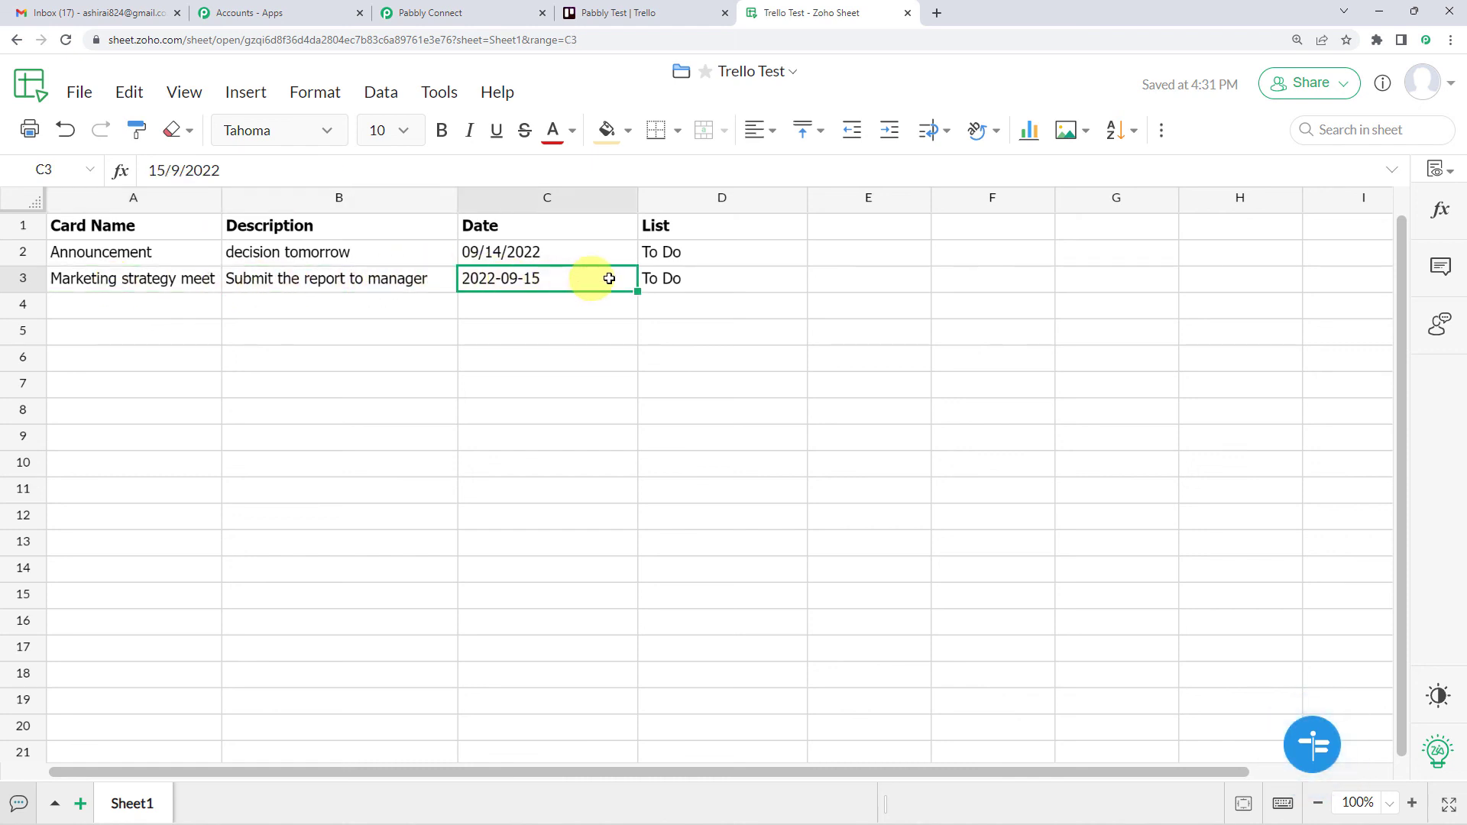
pyautogui.click(678, 278)
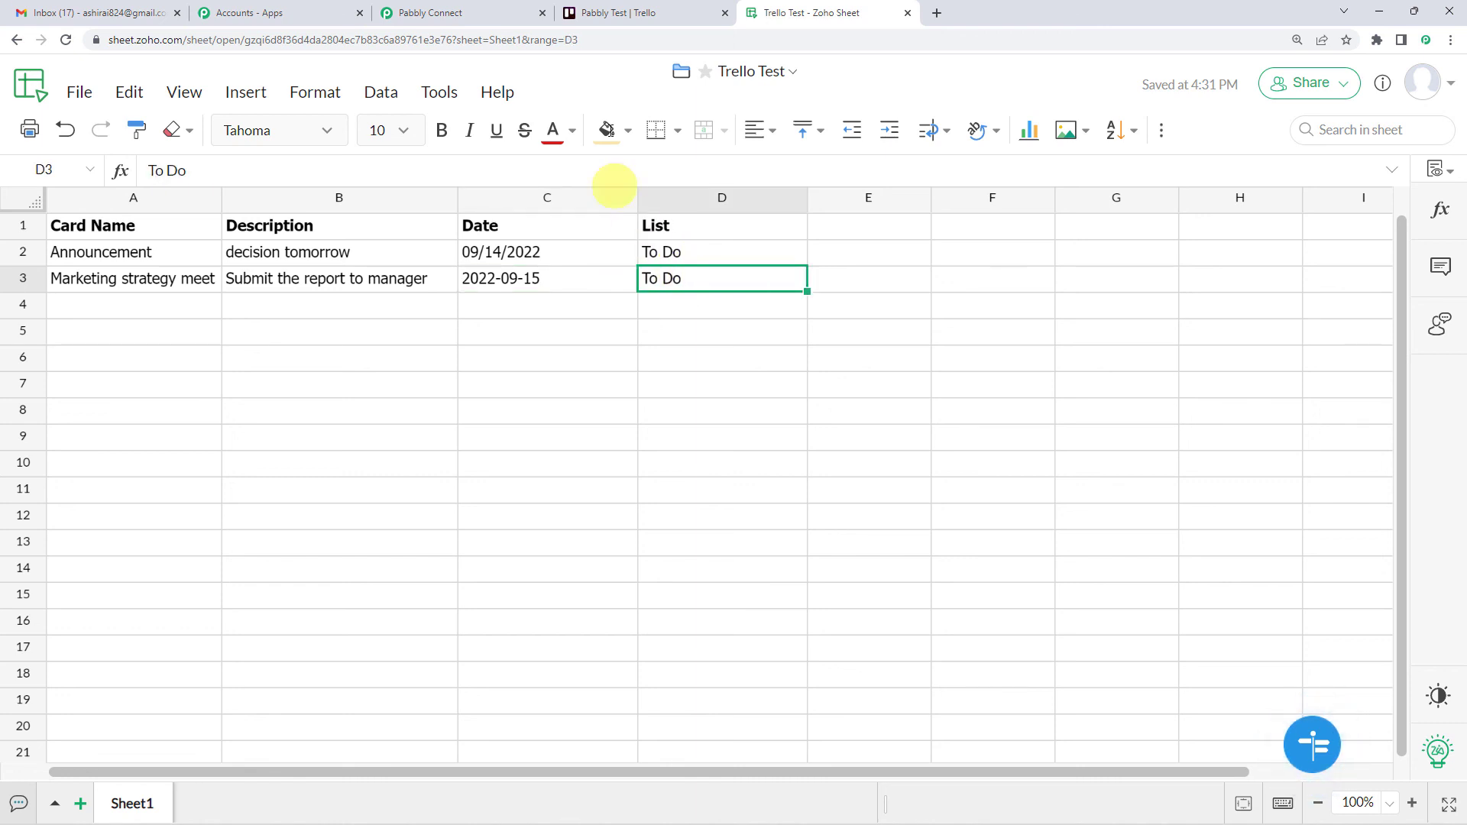
# Return to Pabbly Connect and review the whole workflow from the Trello trigger through Split Text to the Create Row field mappings.
pyautogui.click(474, 11)
pyautogui.scroll(15, 255, 475)
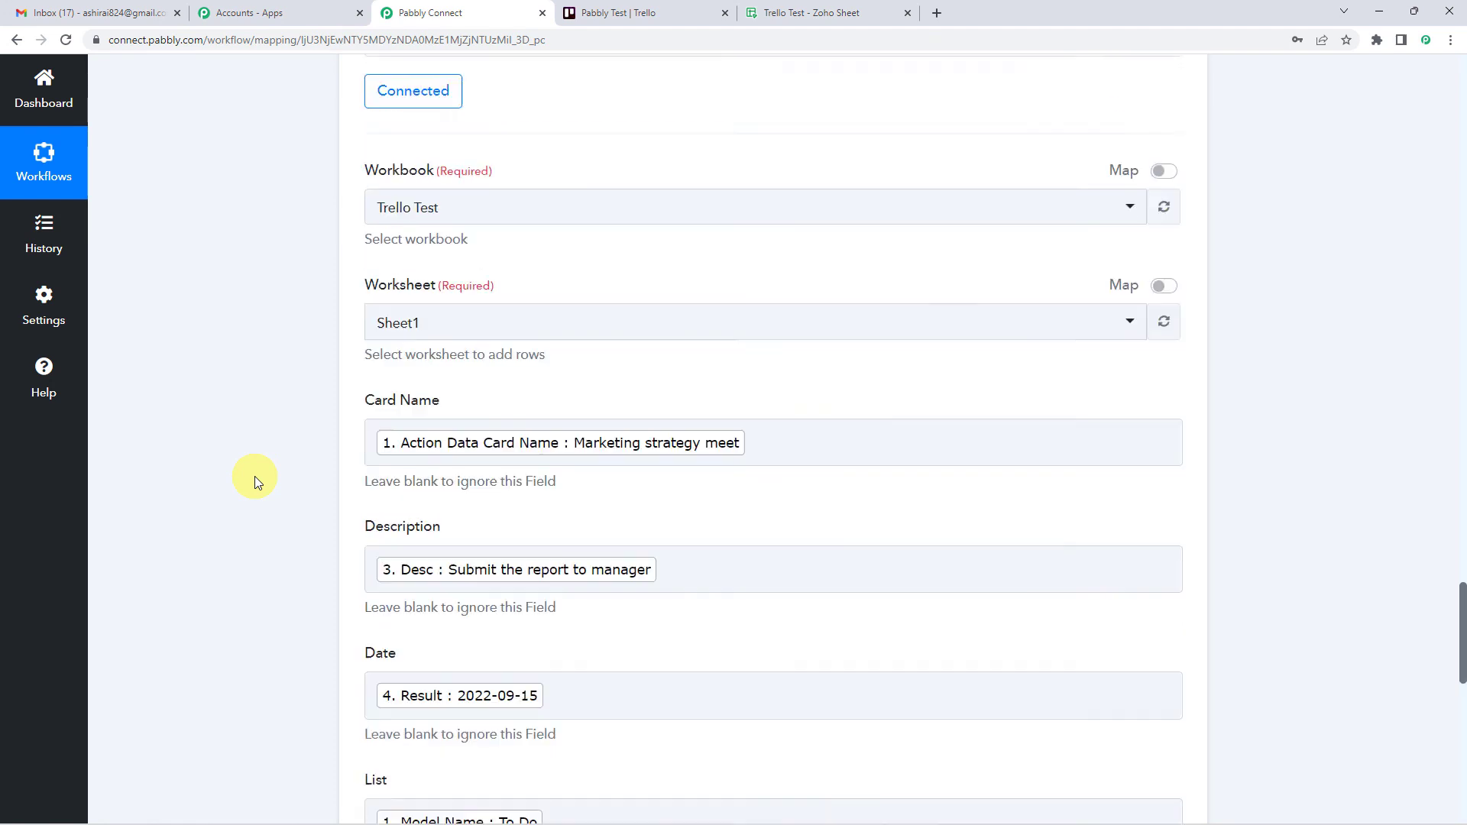
pyautogui.scroll(3, 254, 476)
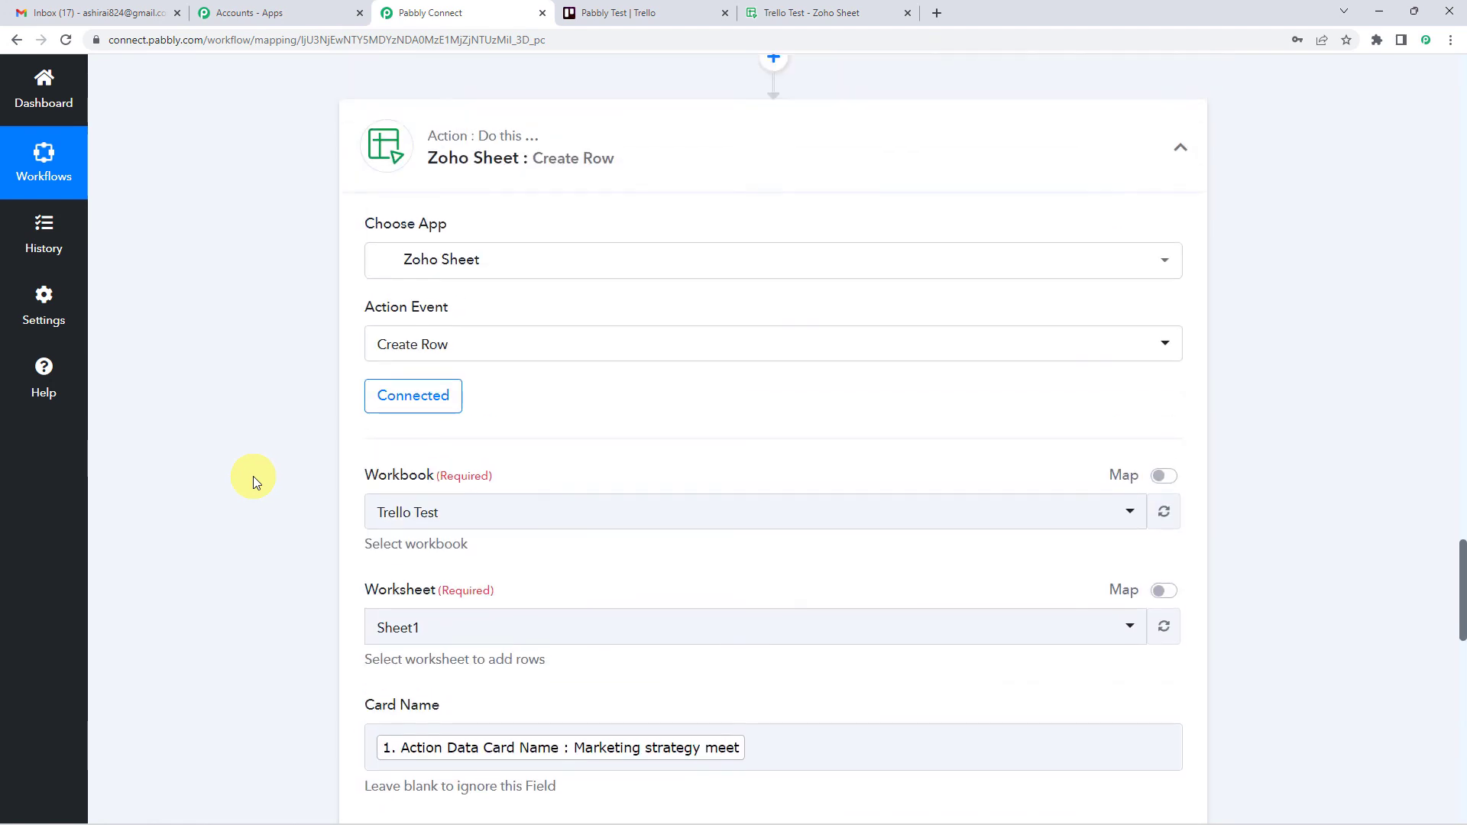
pyautogui.scroll(20, 315, 477)
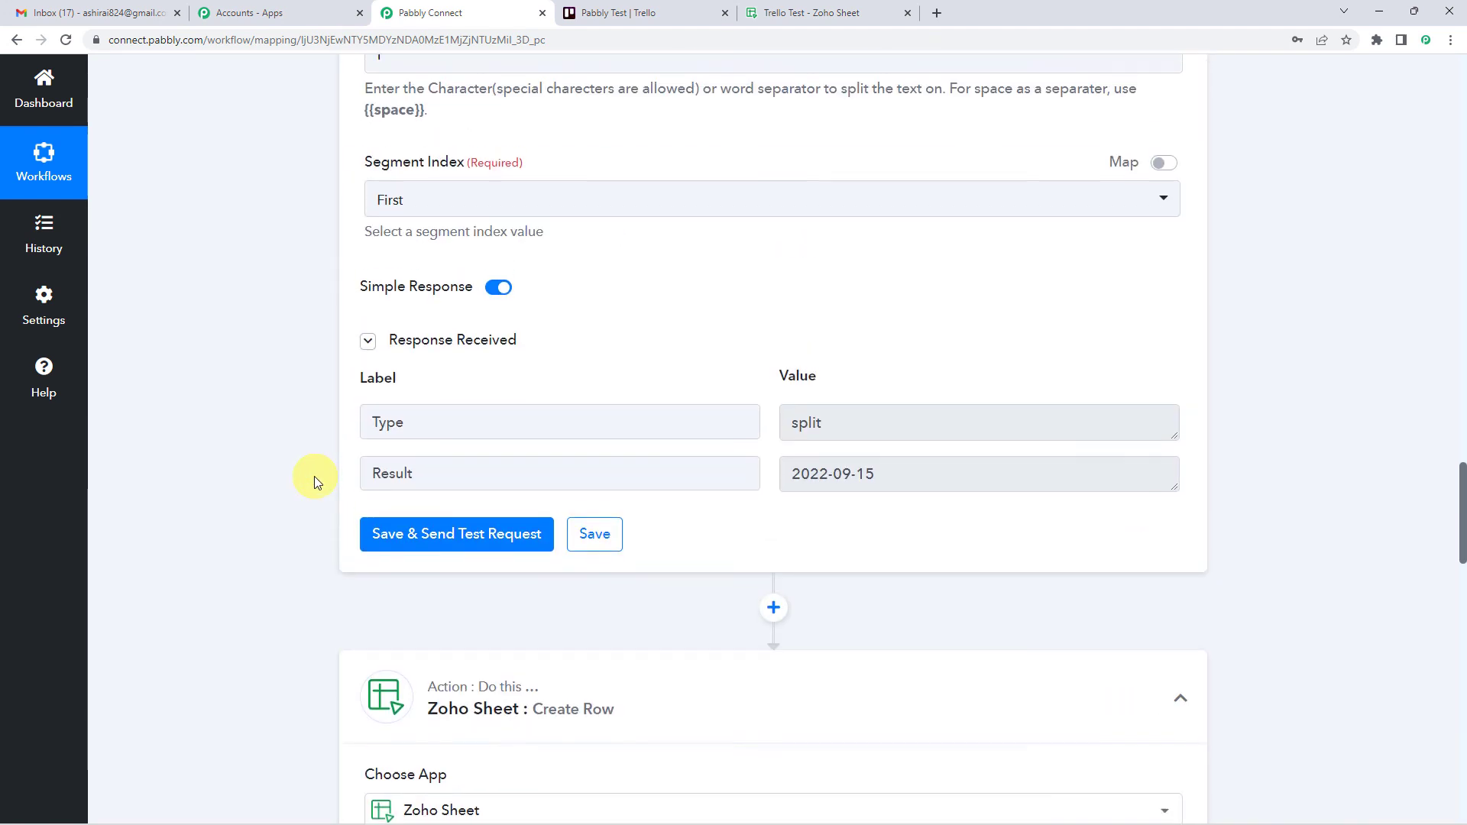
pyautogui.scroll(6, 344, 412)
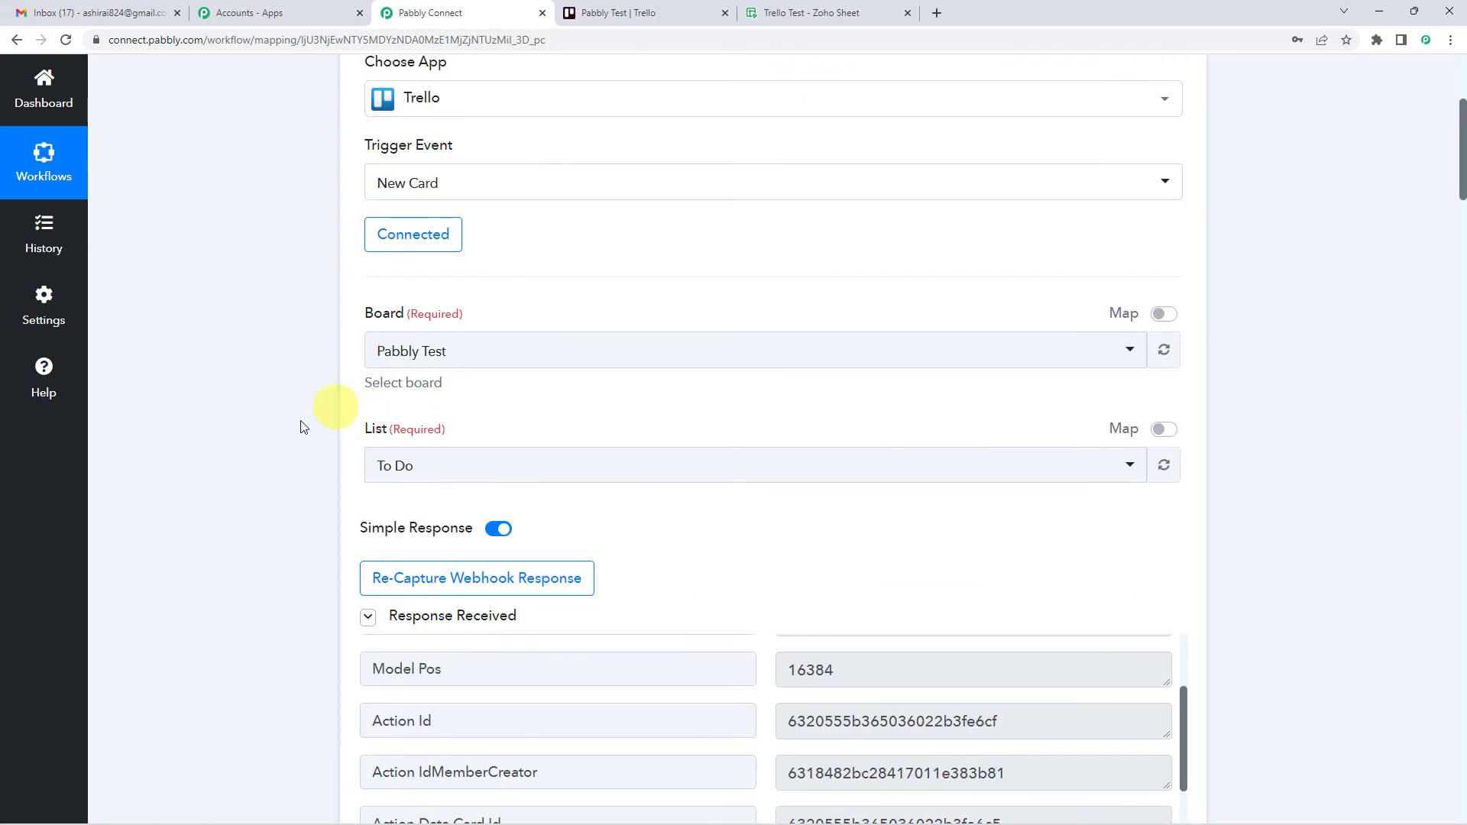
pyautogui.scroll(-4, 300, 412)
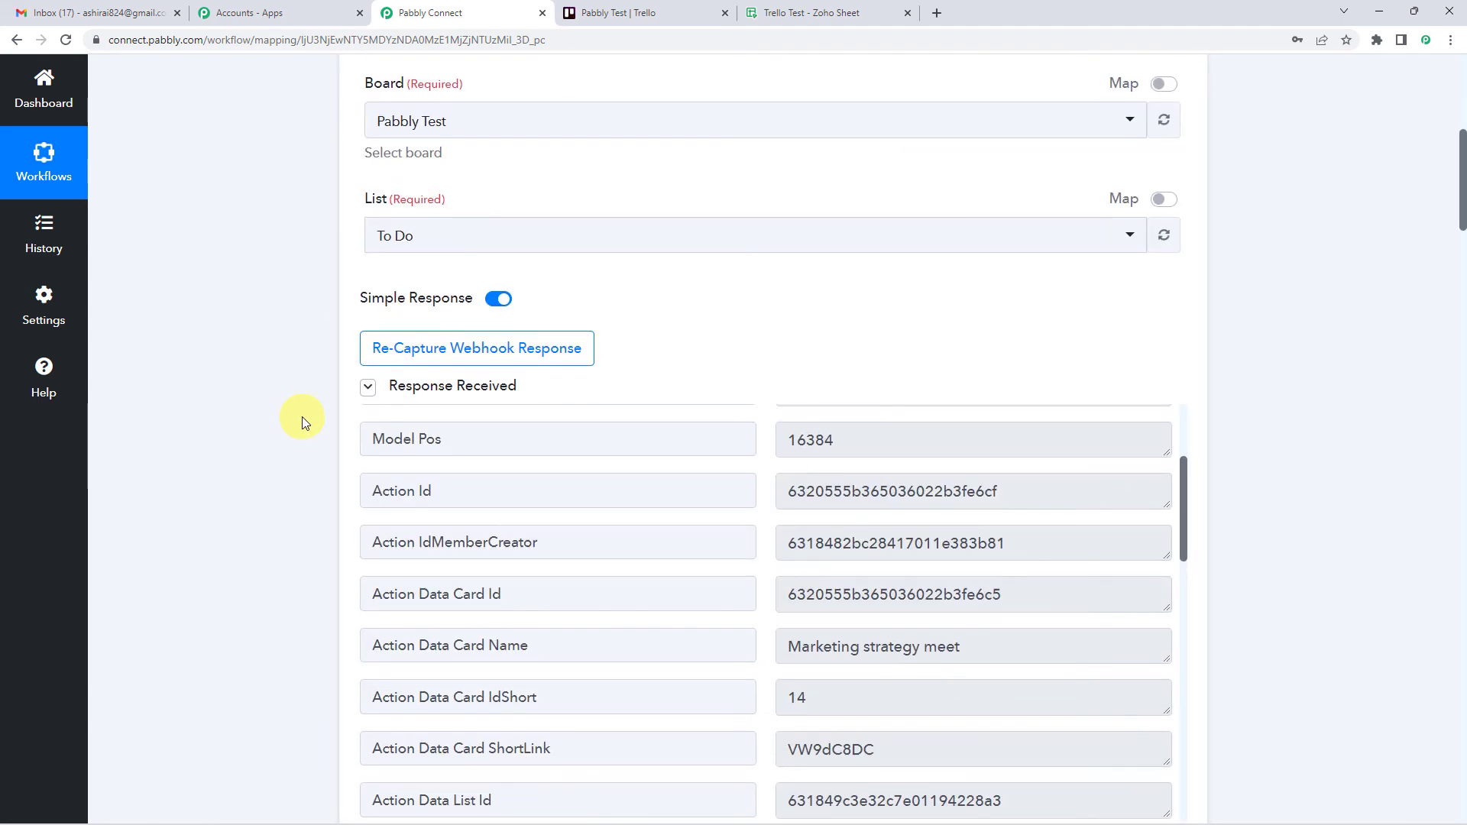
pyautogui.scroll(-15, 301, 416)
pyautogui.scroll(-20, 301, 416)
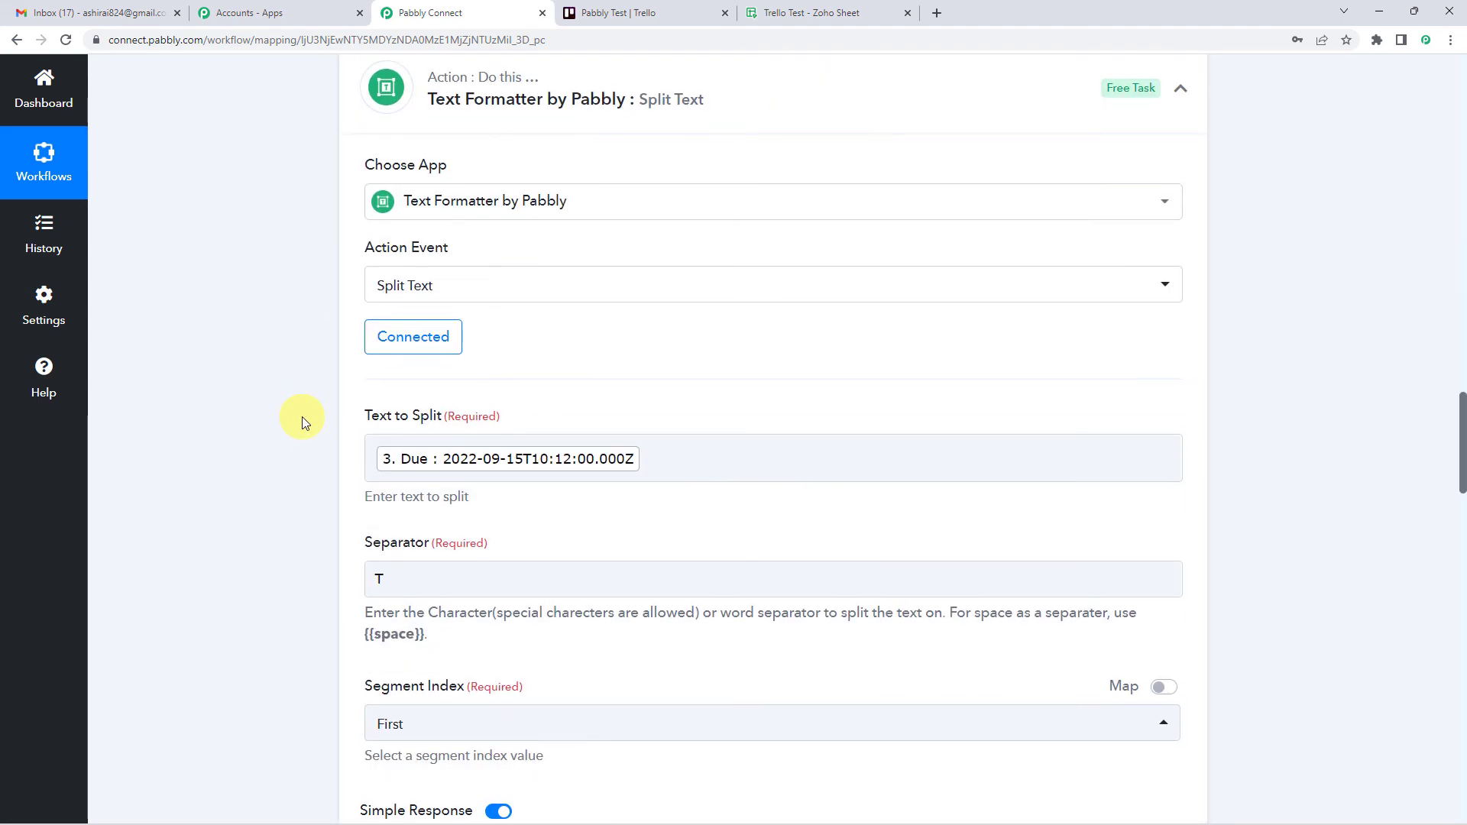
pyautogui.scroll(-4, 299, 475)
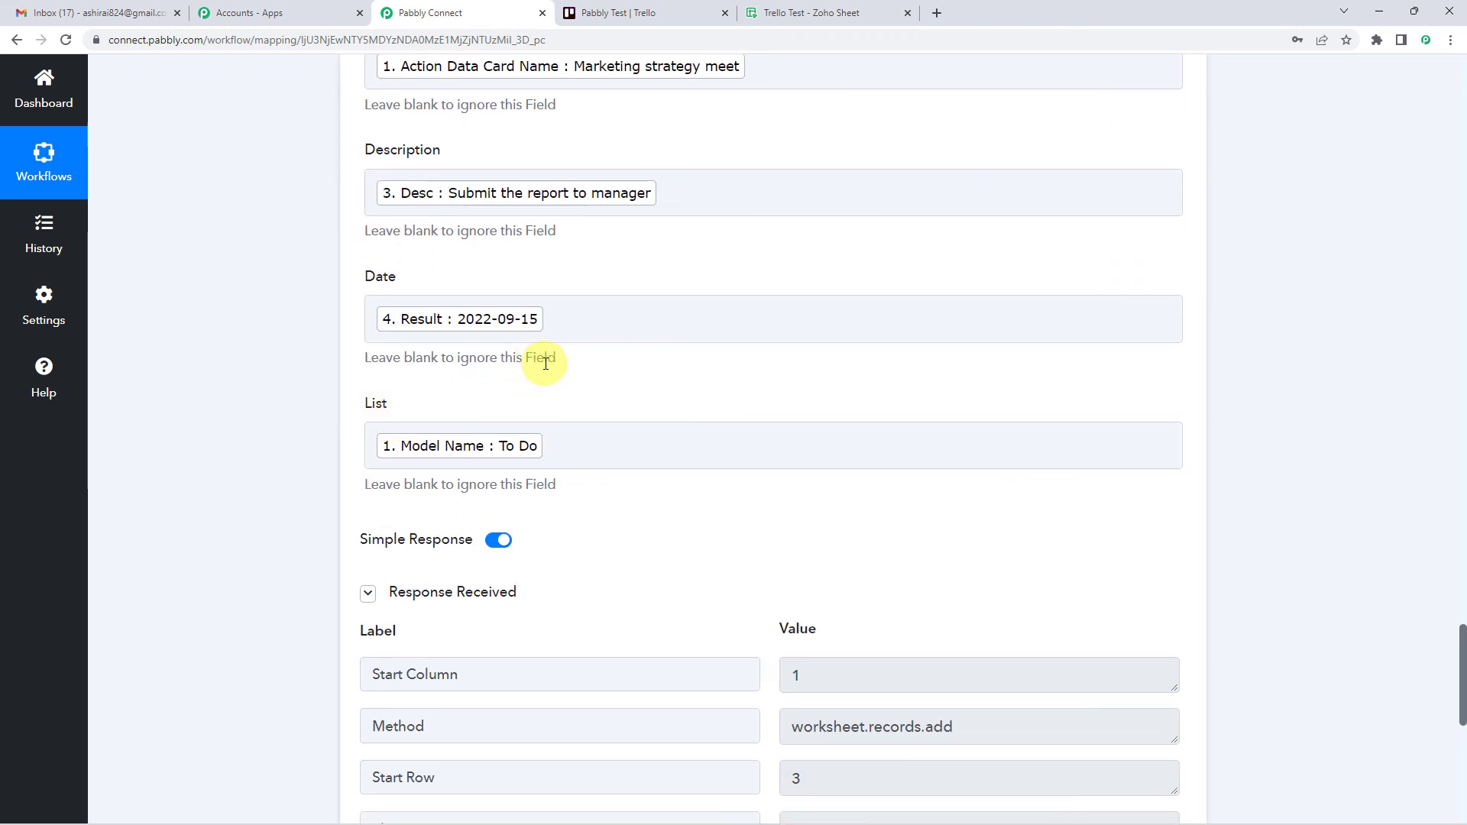
pyautogui.scroll(2, 545, 364)
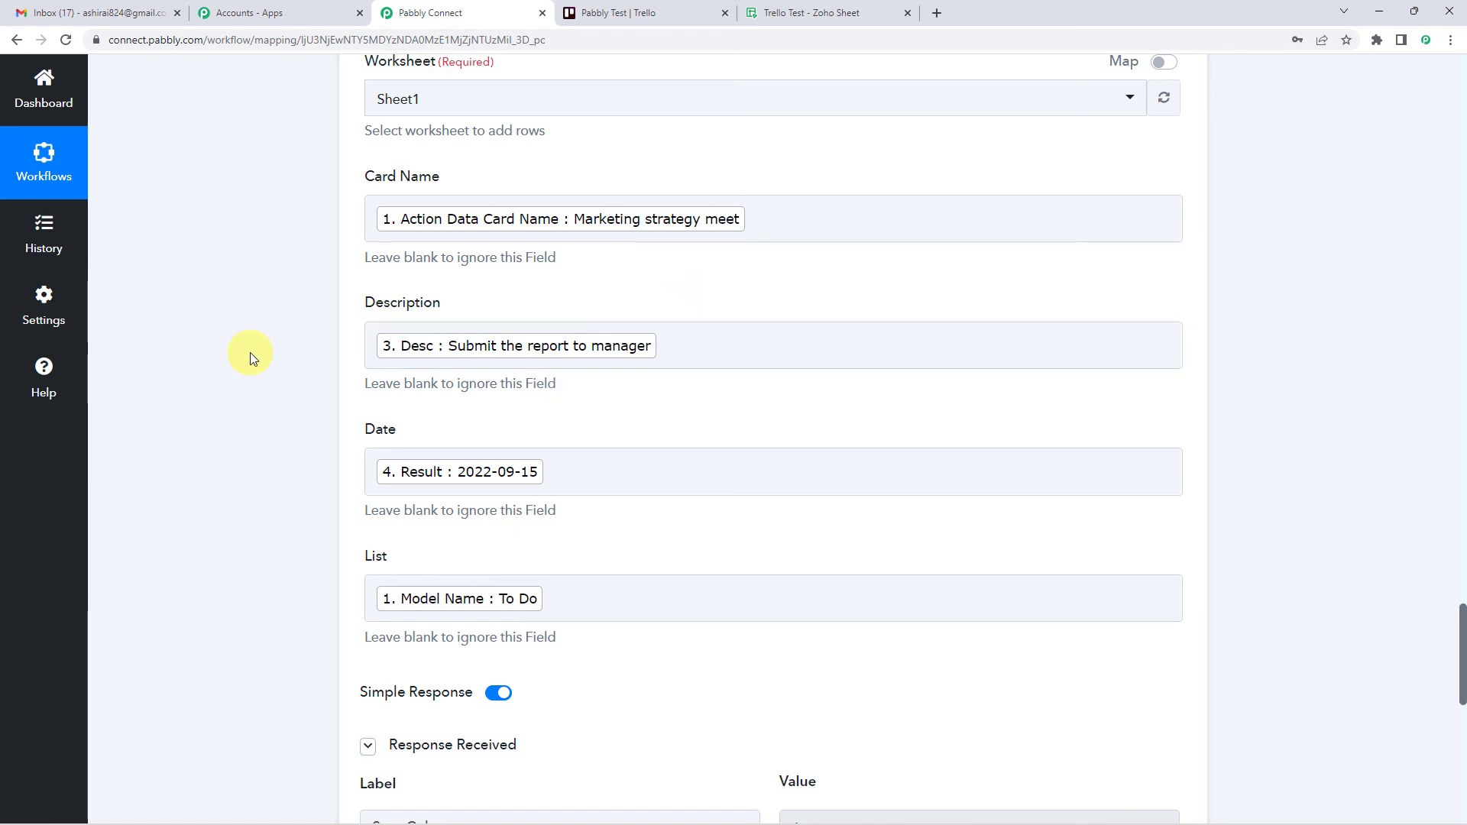
pyautogui.scroll(3, 249, 353)
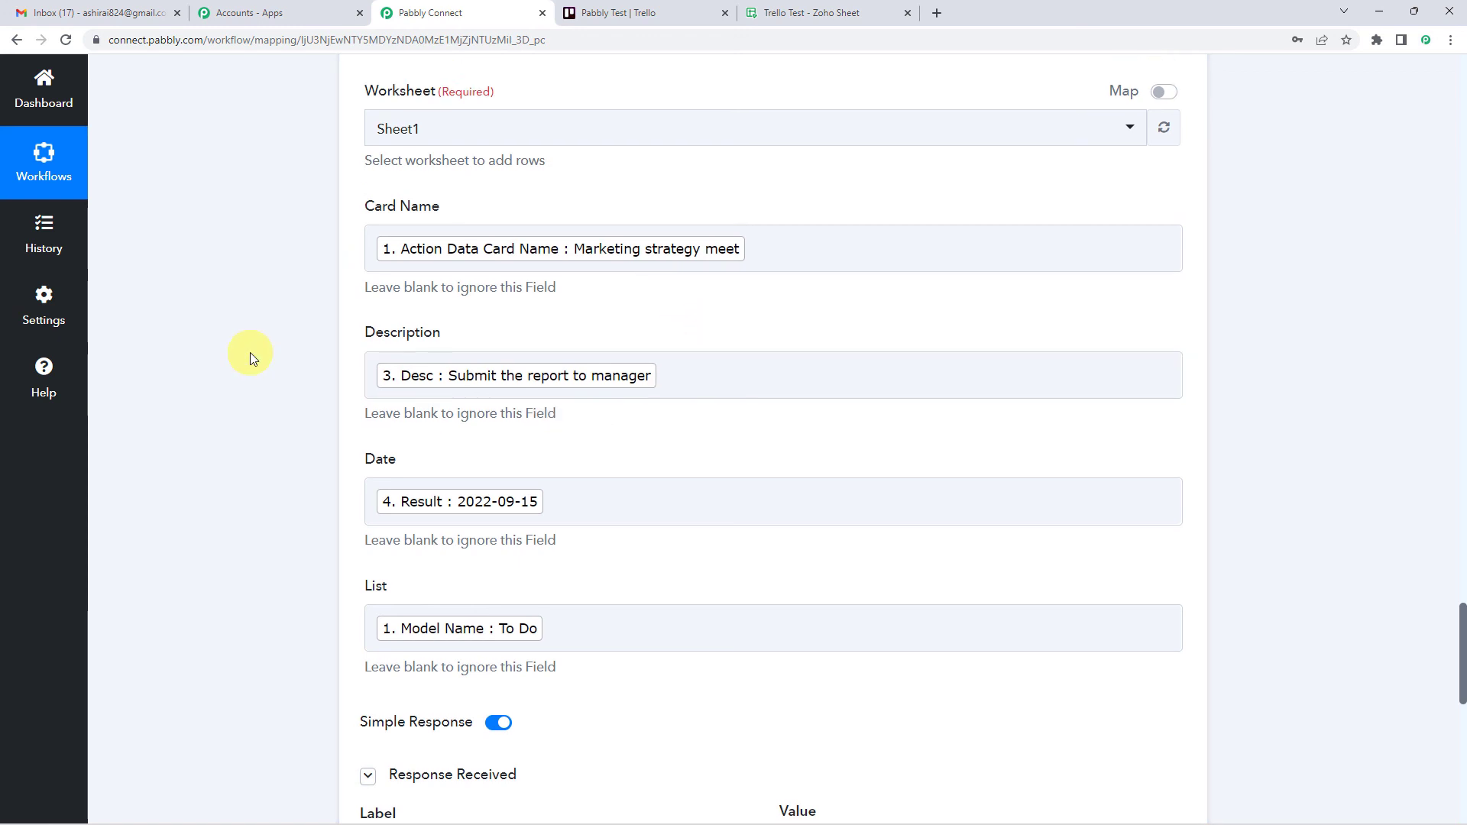
pyautogui.scroll(-3, 99, 440)
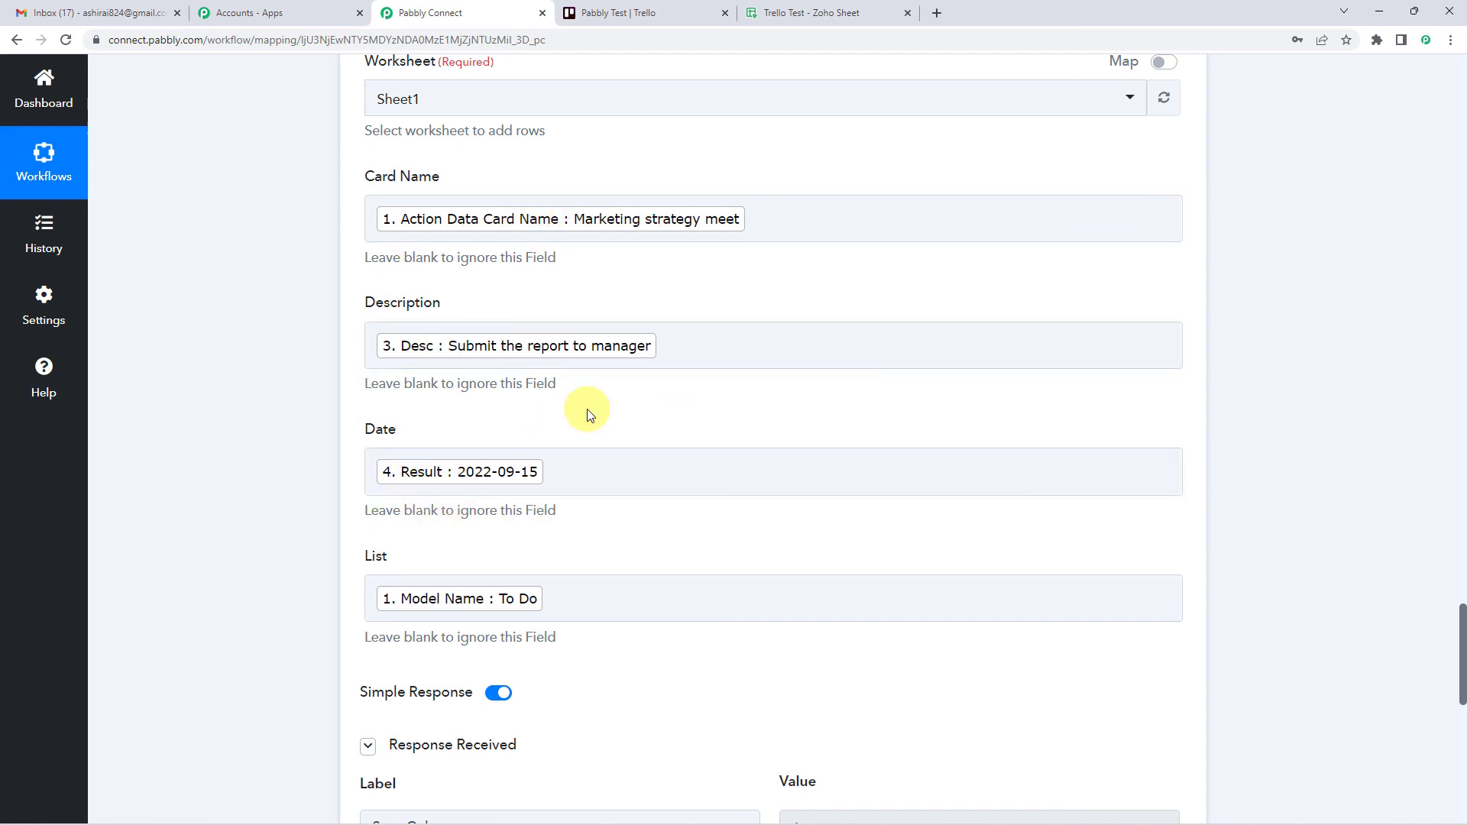
pyautogui.scroll(-4, 587, 409)
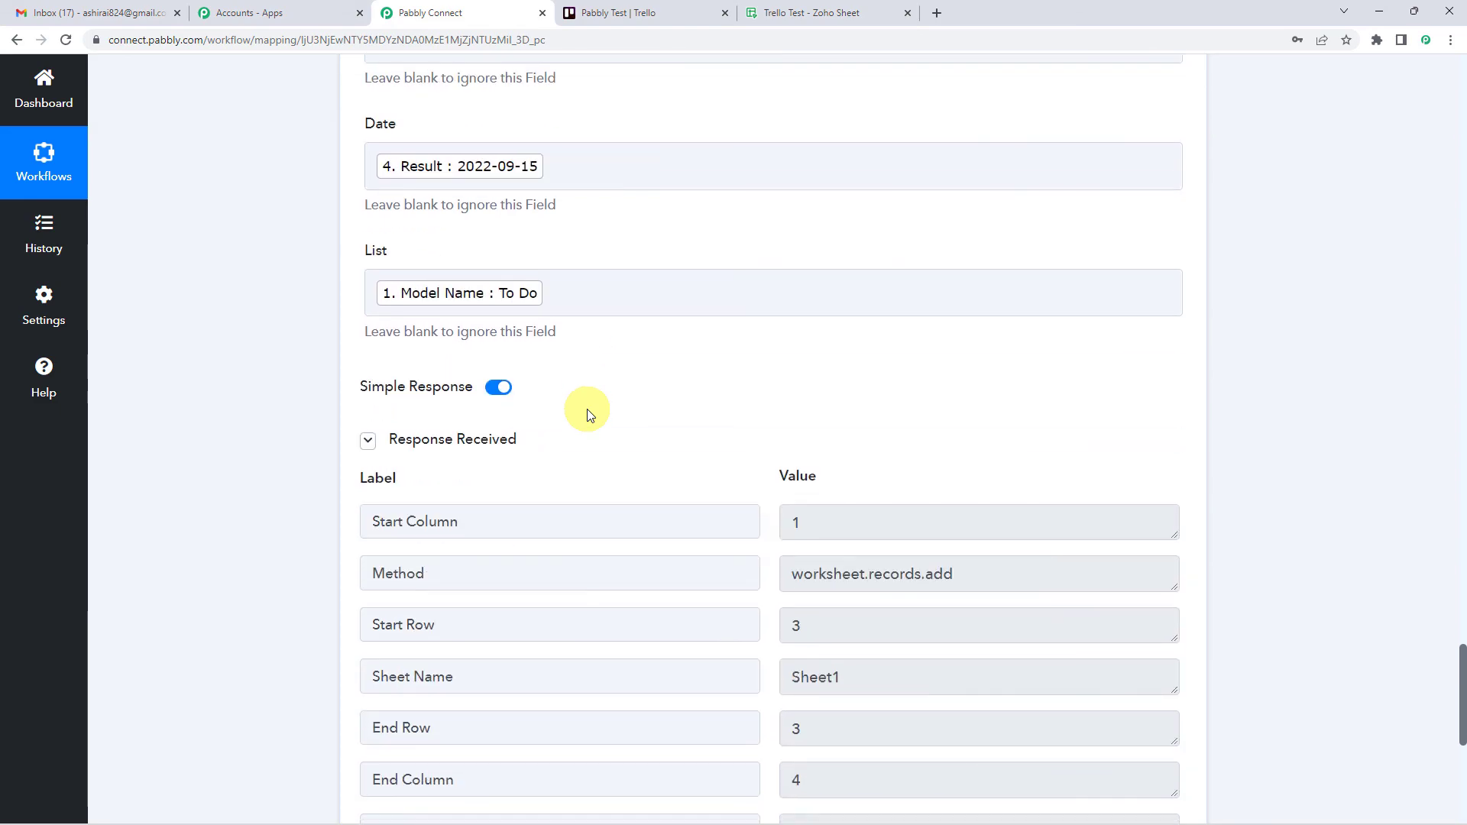